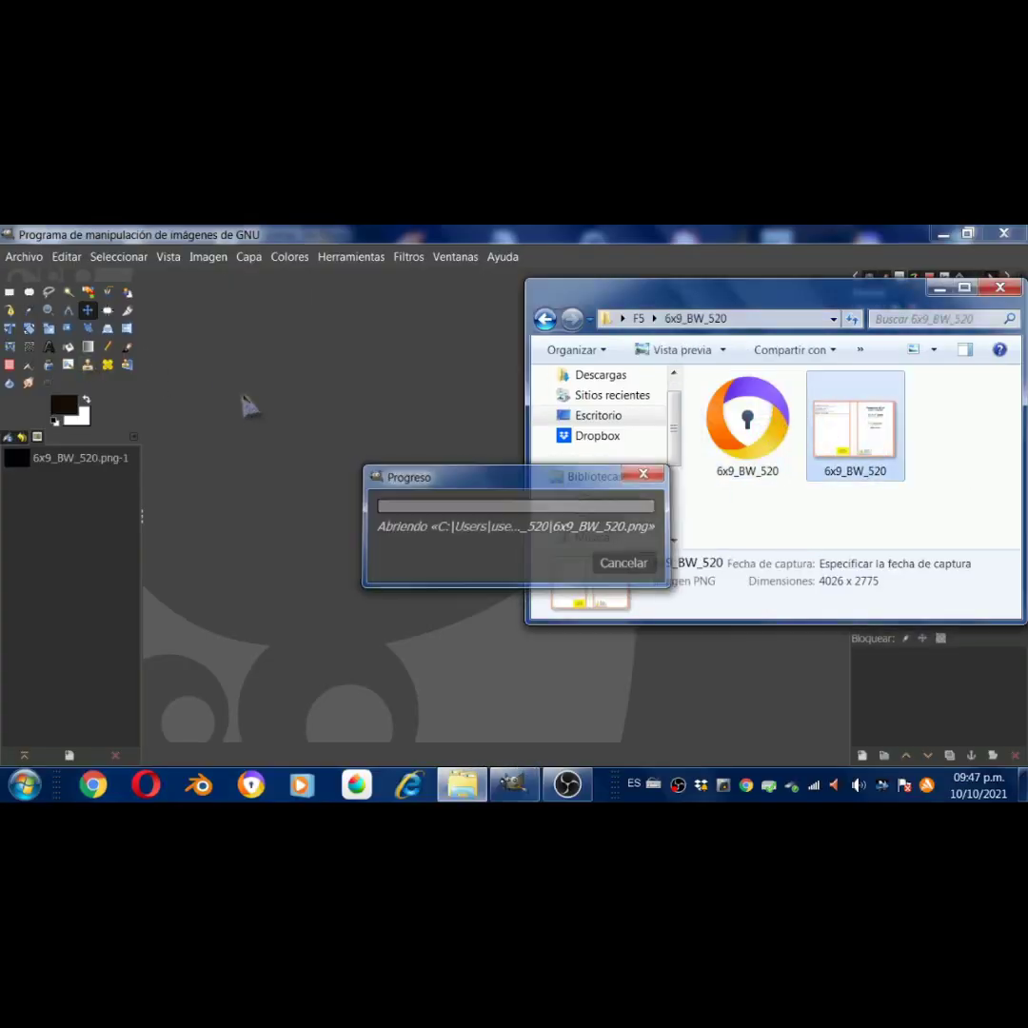
Open the cover template and add a new layer named CLARIDAD
left_click(390, 531)
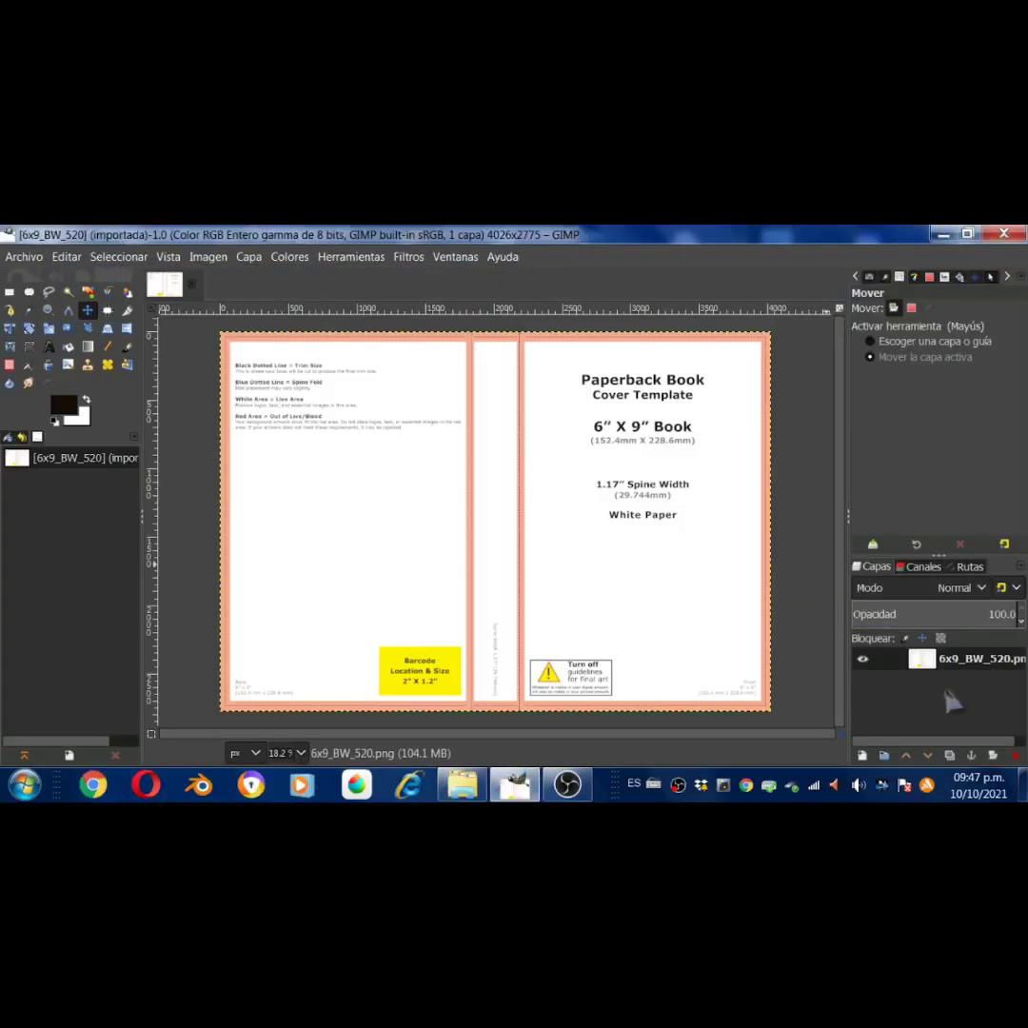
left_click(863, 755)
left_click(903, 738)
Fill the CLARIDAD layer with brown 71624a and raise its opacity
left_click(65, 409)
type("71624a")
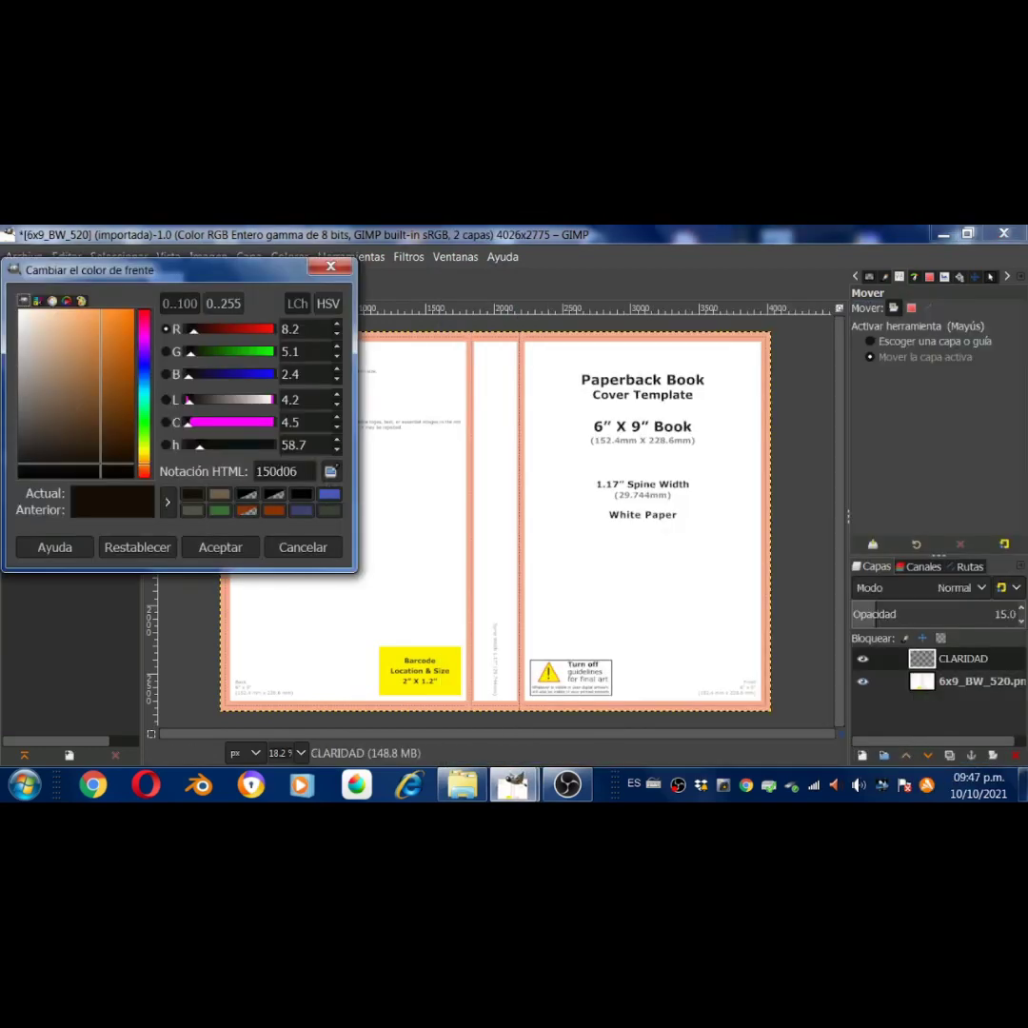
left_click(217, 548)
key("shift+b")
left_click(414, 558)
left_click_drag(997, 618, 1023, 615)
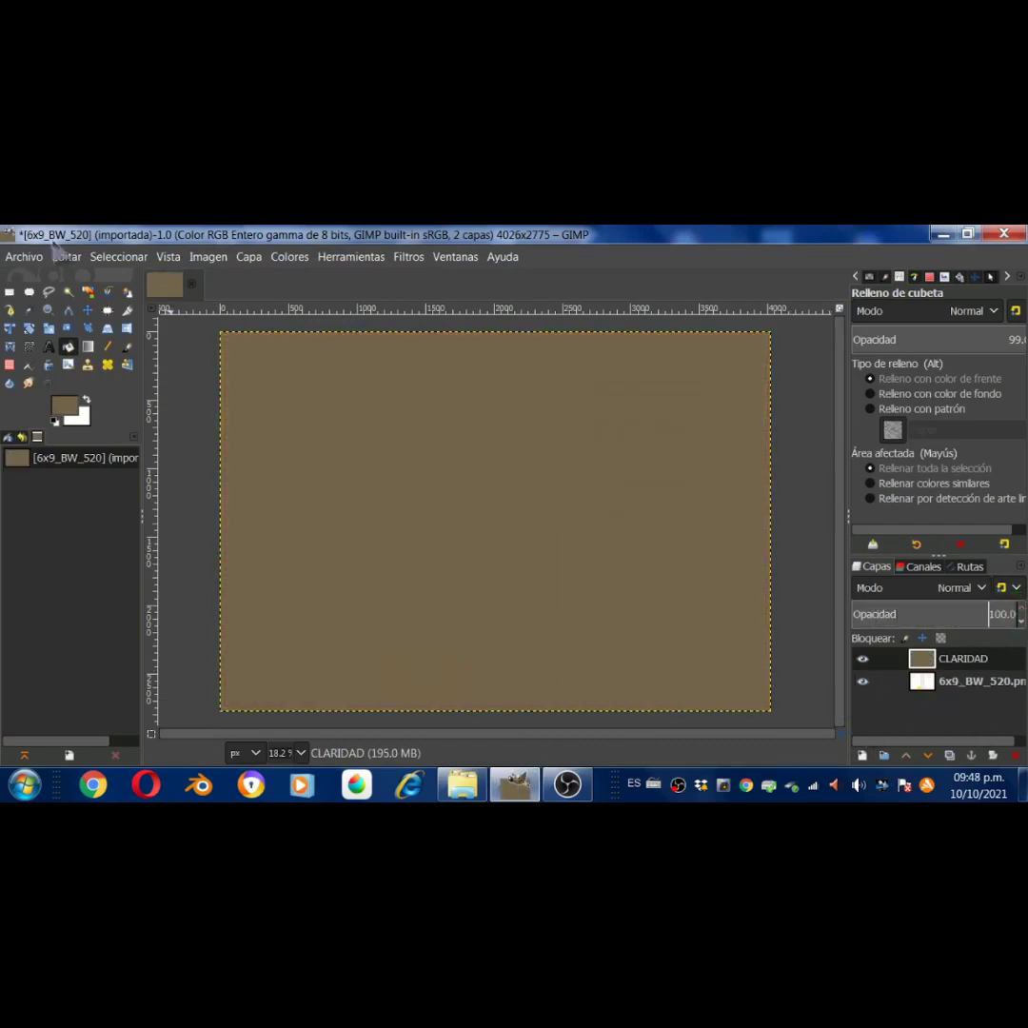
left_click(24, 257)
left_click(39, 342)
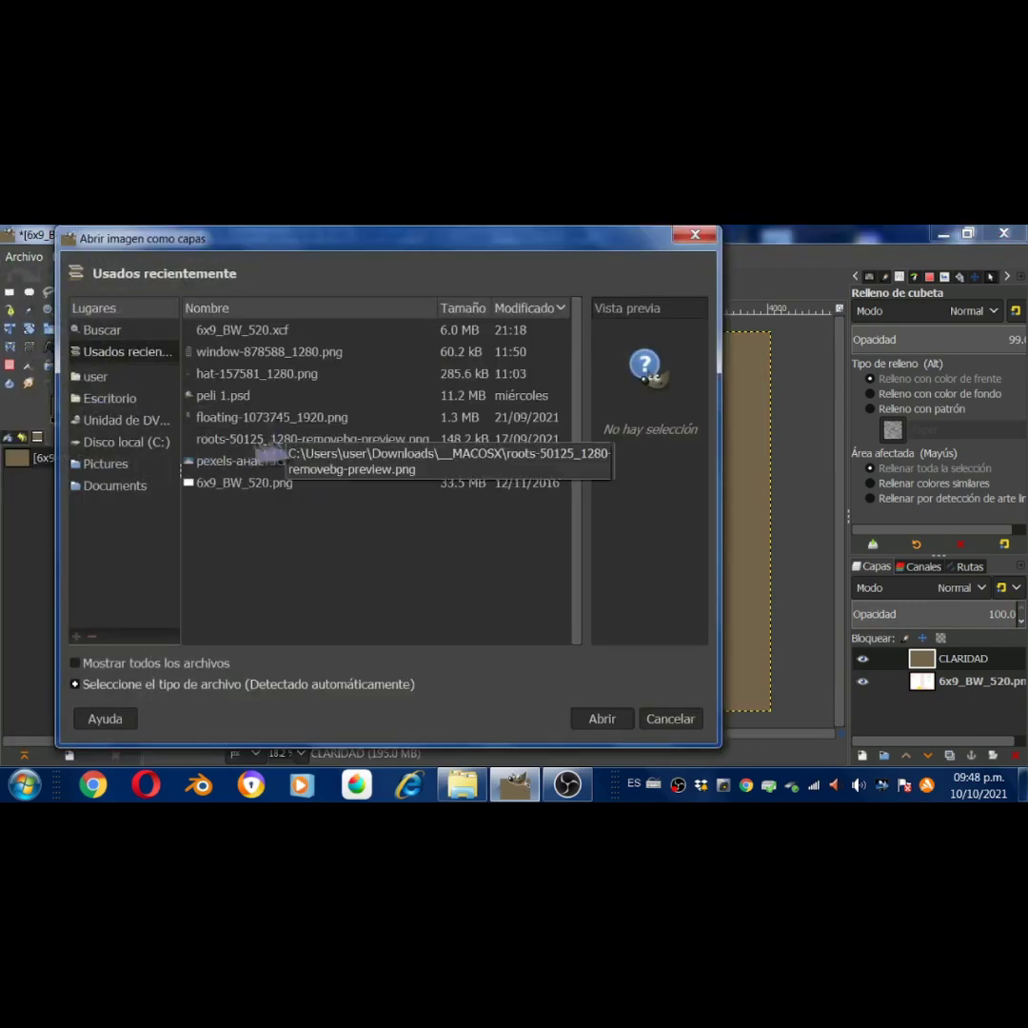
Add window-878588_1280.png as a layer and move it to the cover's right side
left_click(219, 355)
left_click(601, 719)
key("m")
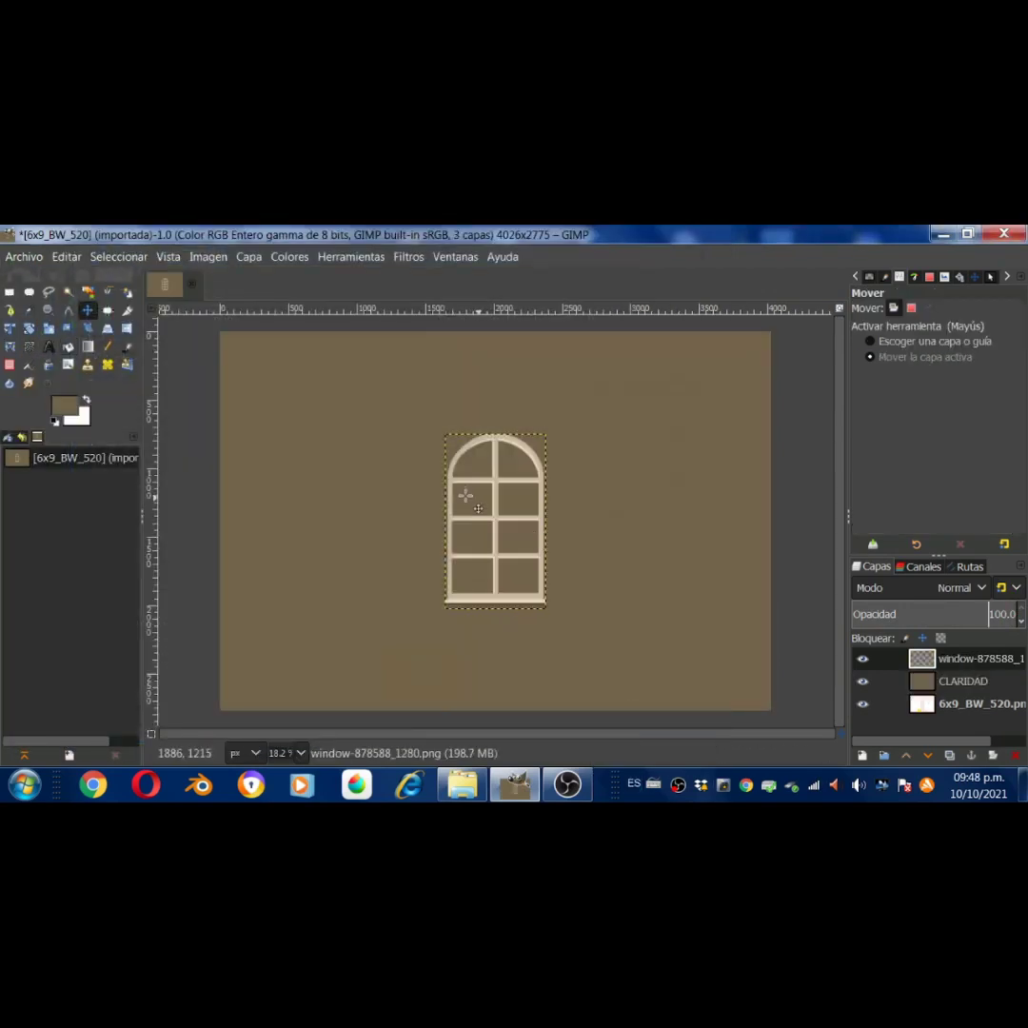
left_click_drag(476, 499, 625, 486)
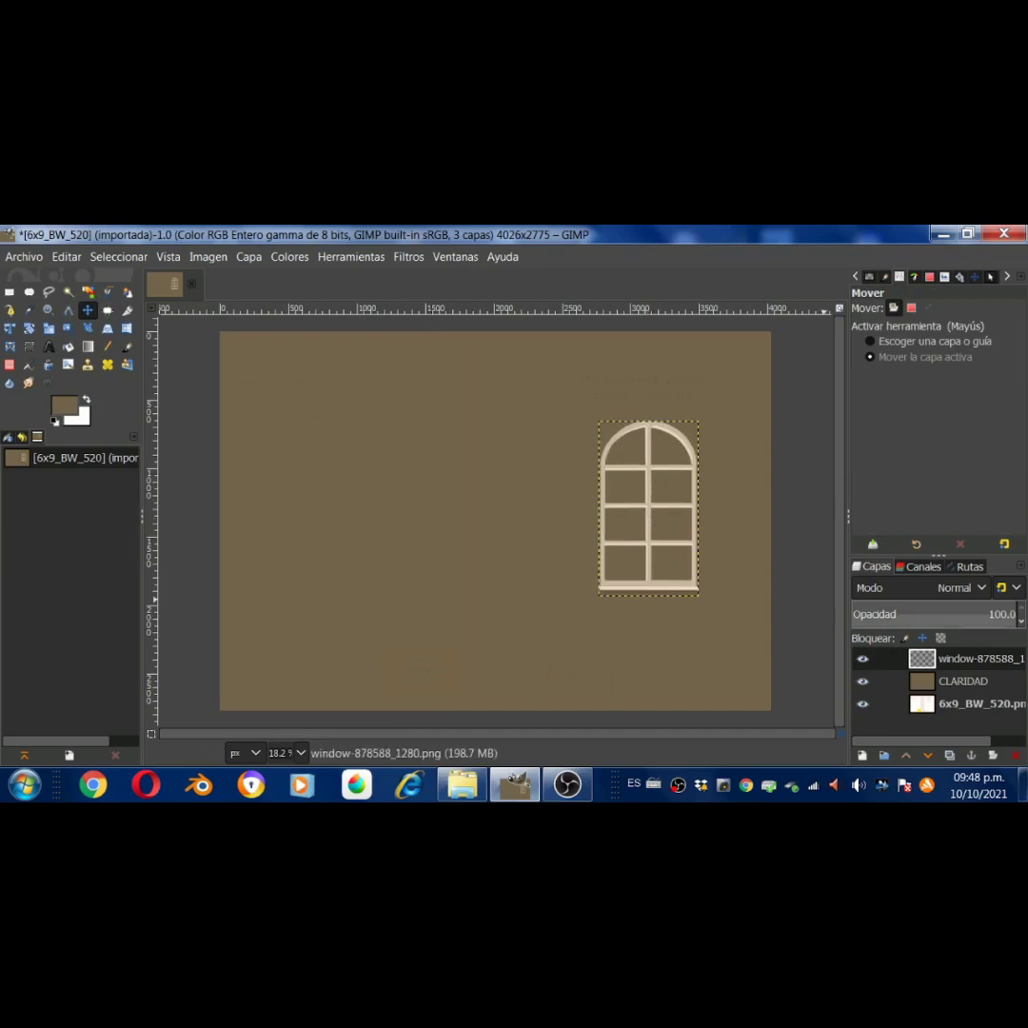
Blend the window layer in Linear Burn mode at 81% opacity
left_click(952, 587)
left_click(895, 569)
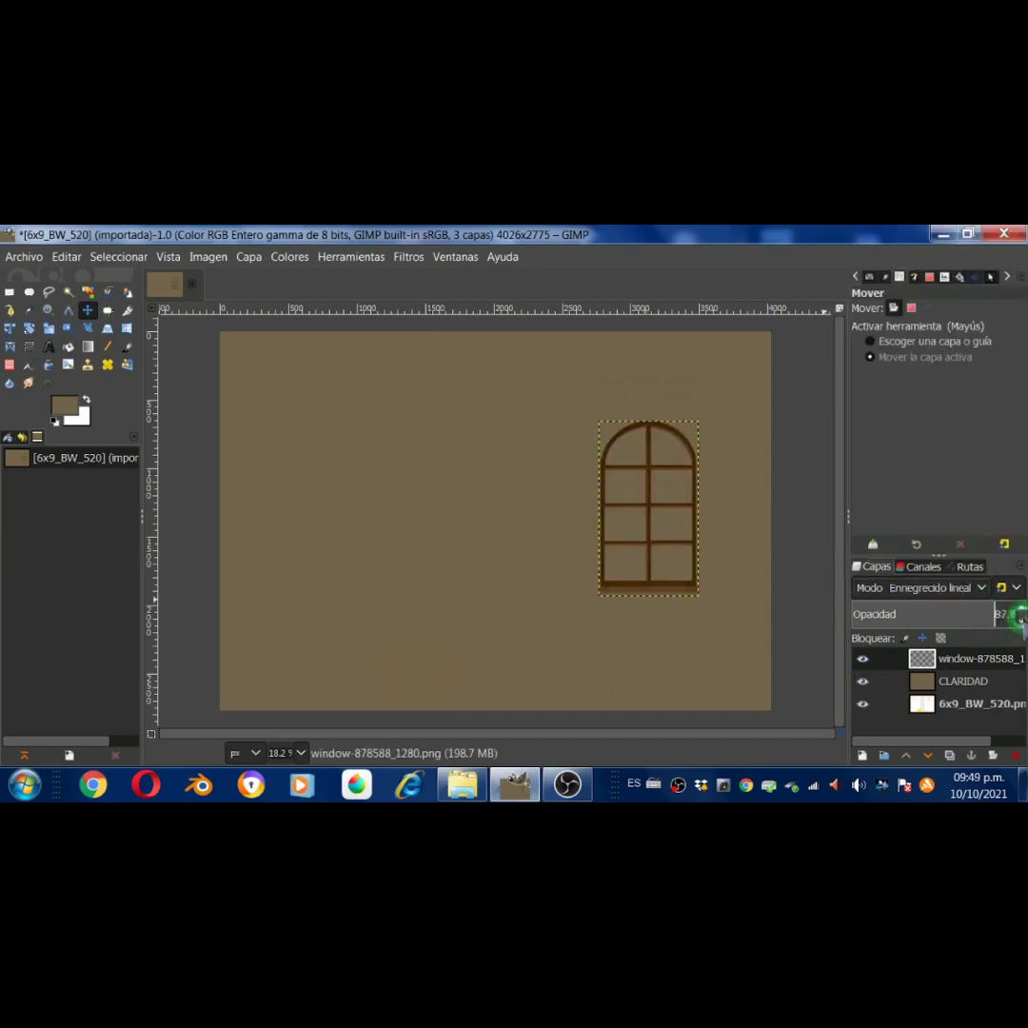
left_click(1021, 618)
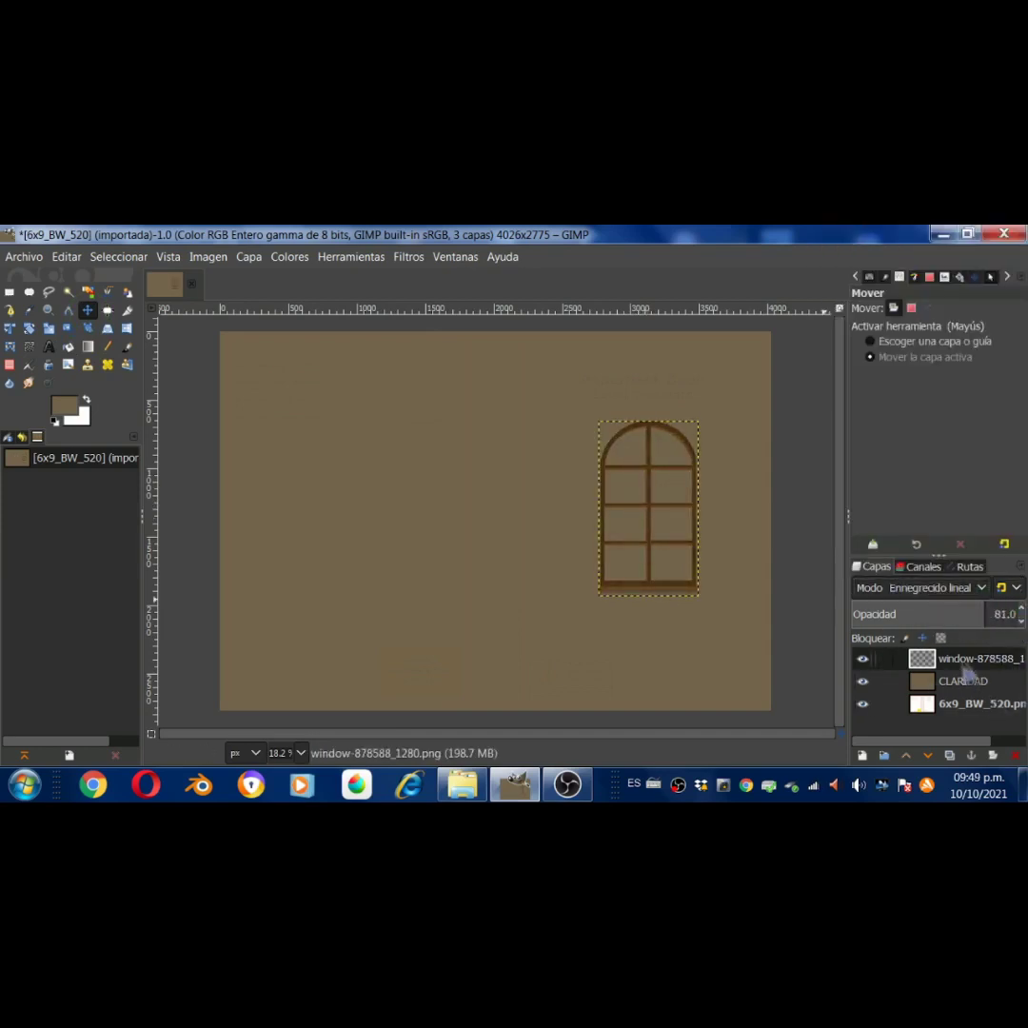
left_click(23, 257)
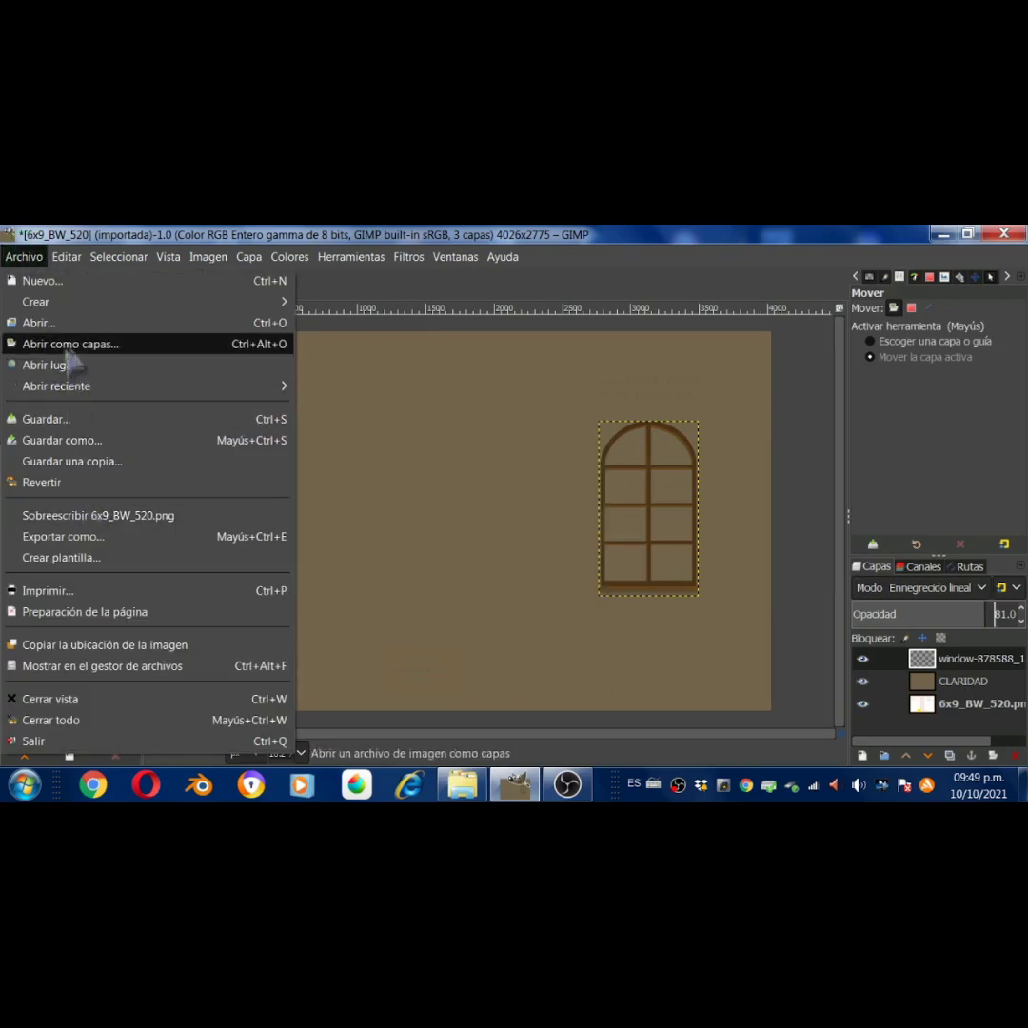
Add hat-157581_1280.png as a layer and scale it down to about 732x540
left_click(62, 342)
left_click(257, 395)
left_click(609, 720)
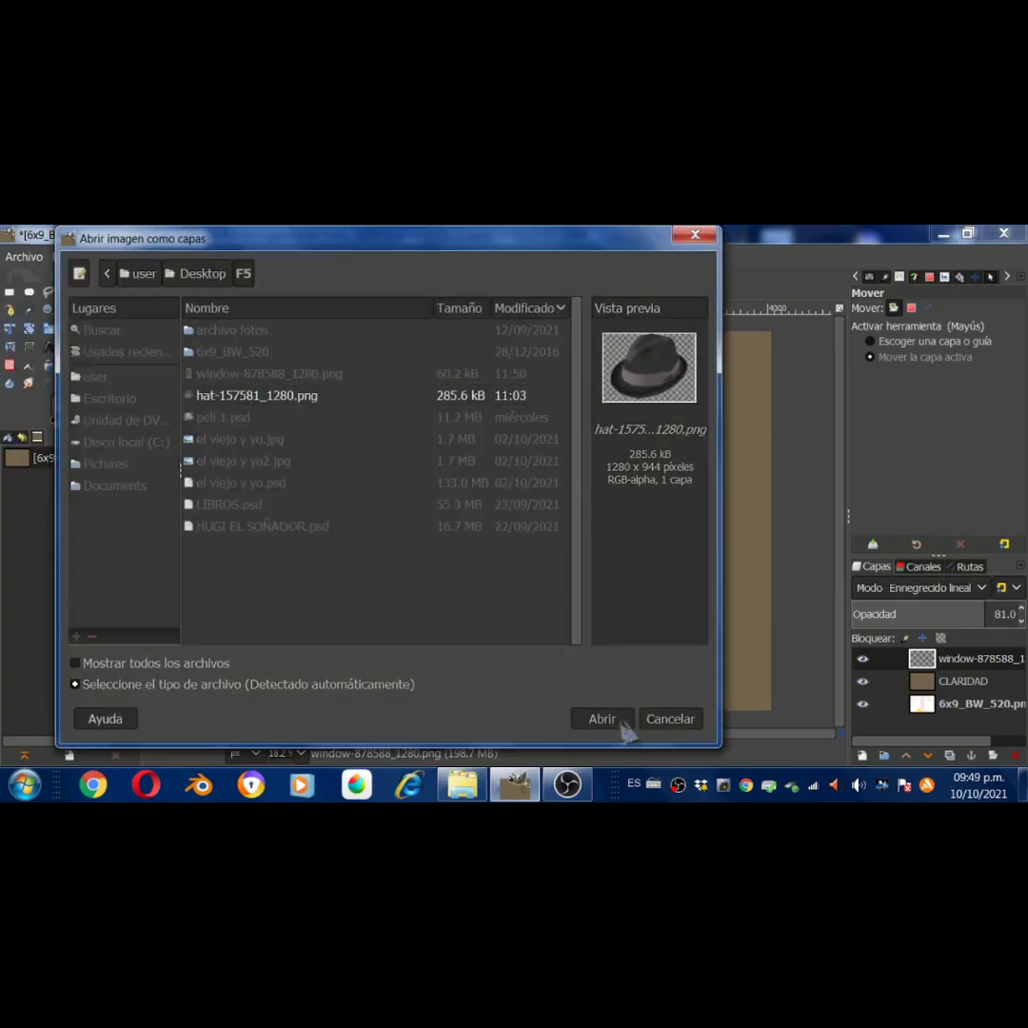
left_click(561, 569)
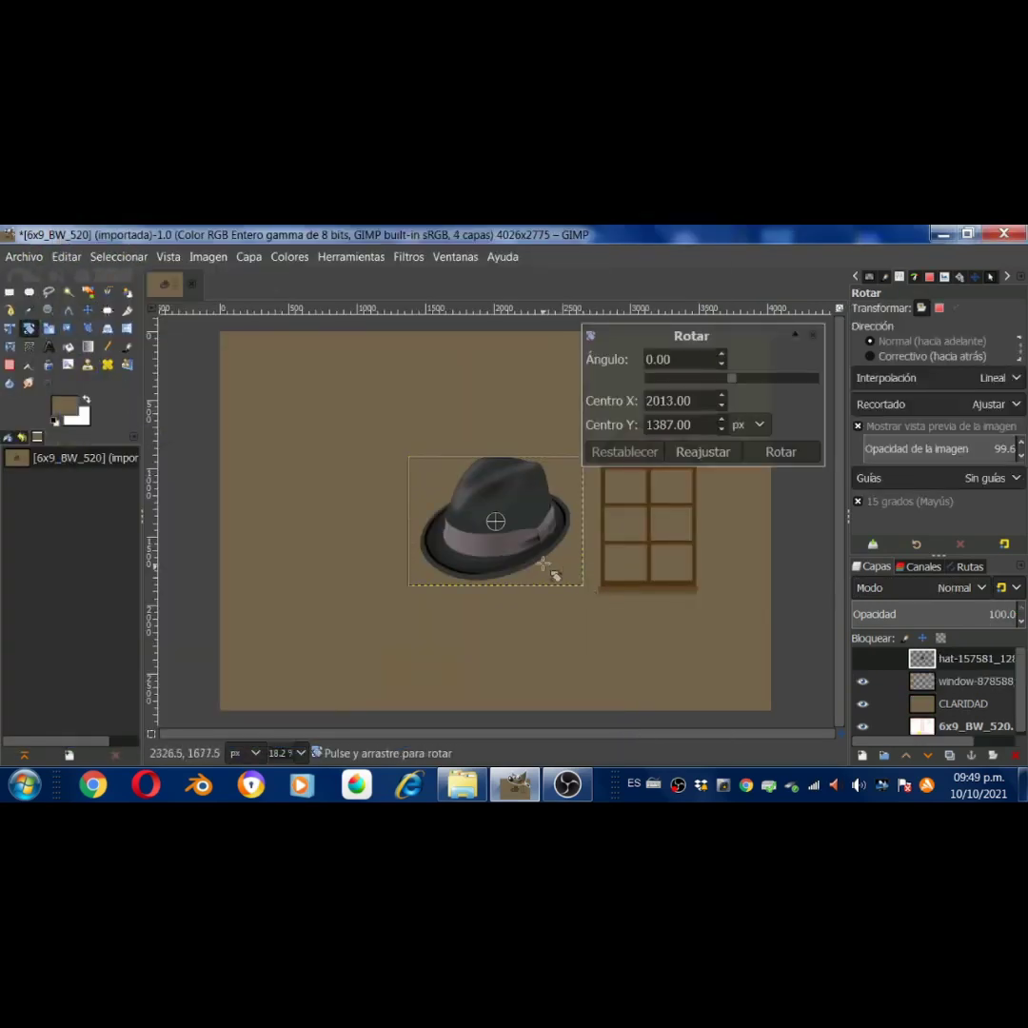
key("shift+s")
left_click(495, 520)
left_click_drag(583, 584, 504, 527)
key("Return")
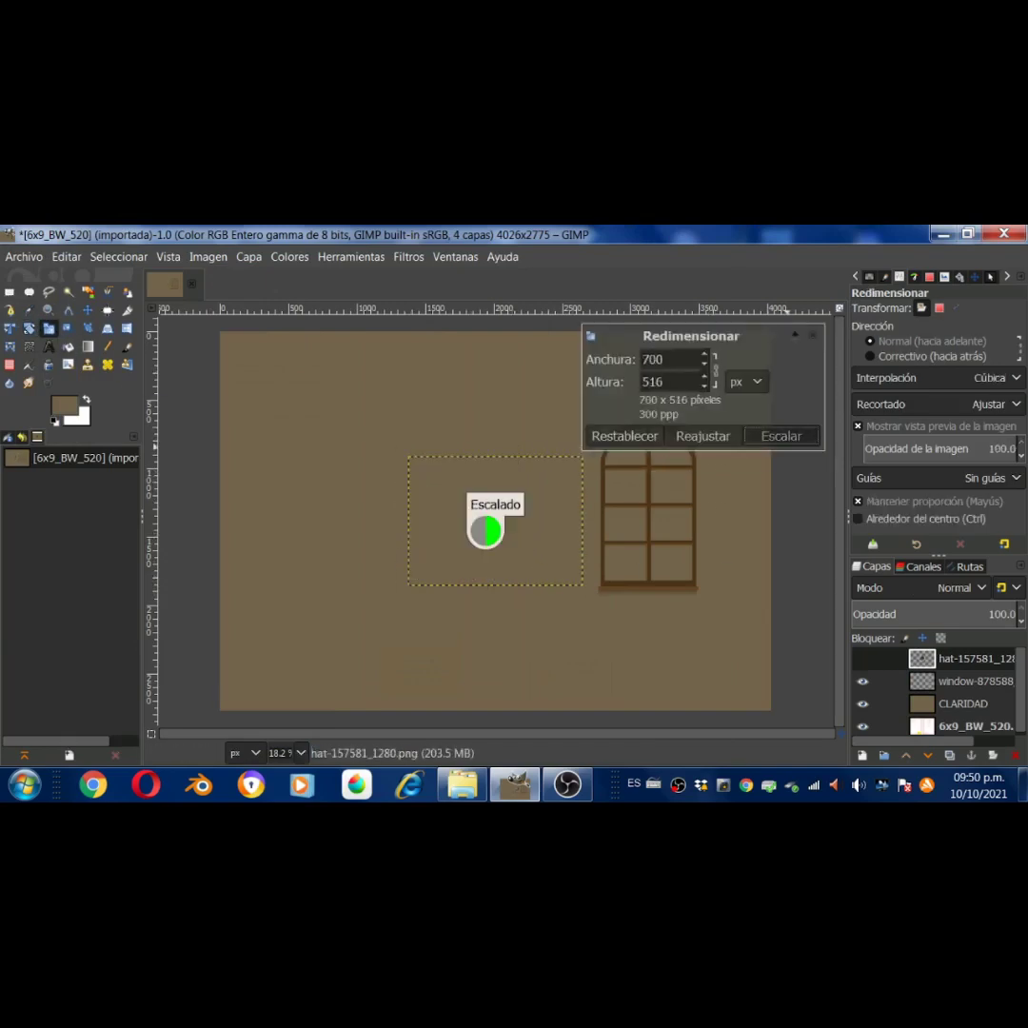
Place the hat on top of the window
key("m")
left_click_drag(455, 486, 638, 419)
right_click(637, 435)
mouse_move(677, 540)
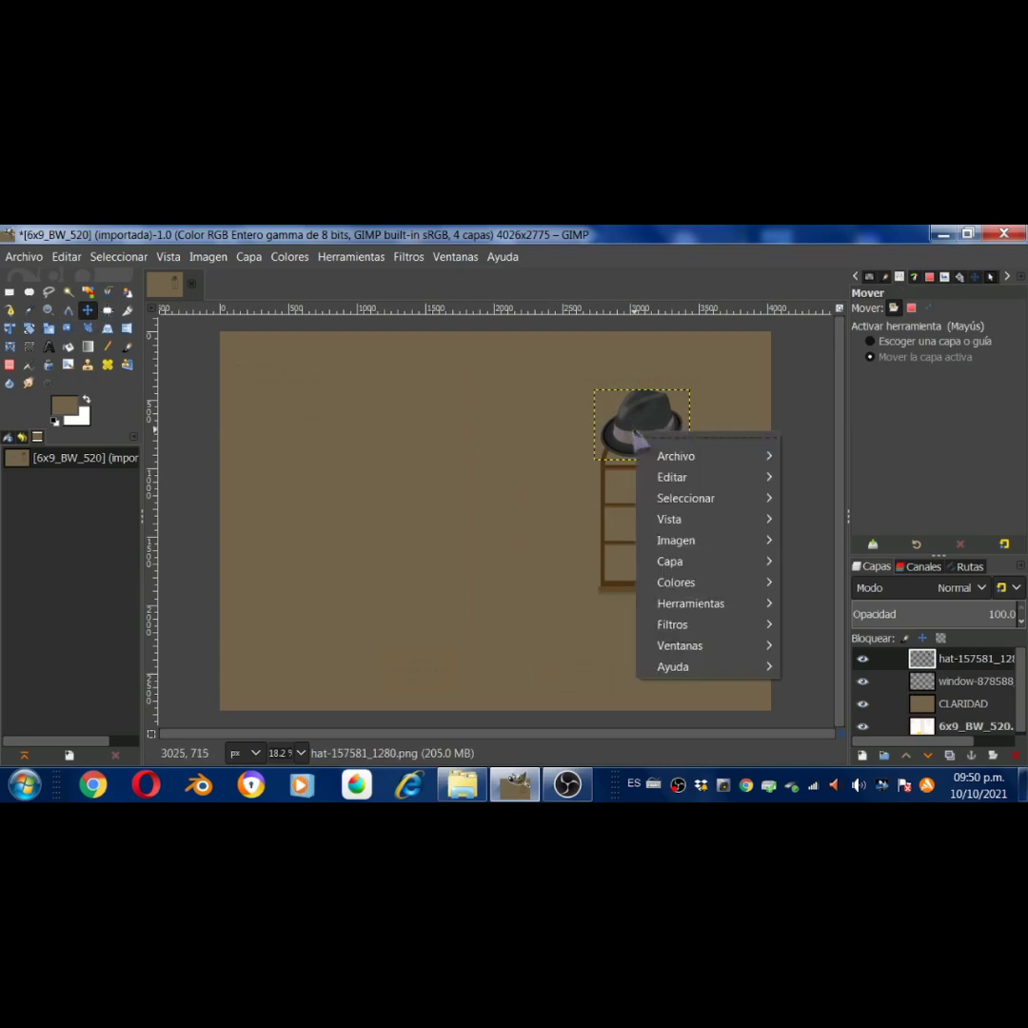
key("Escape")
key("Escape")
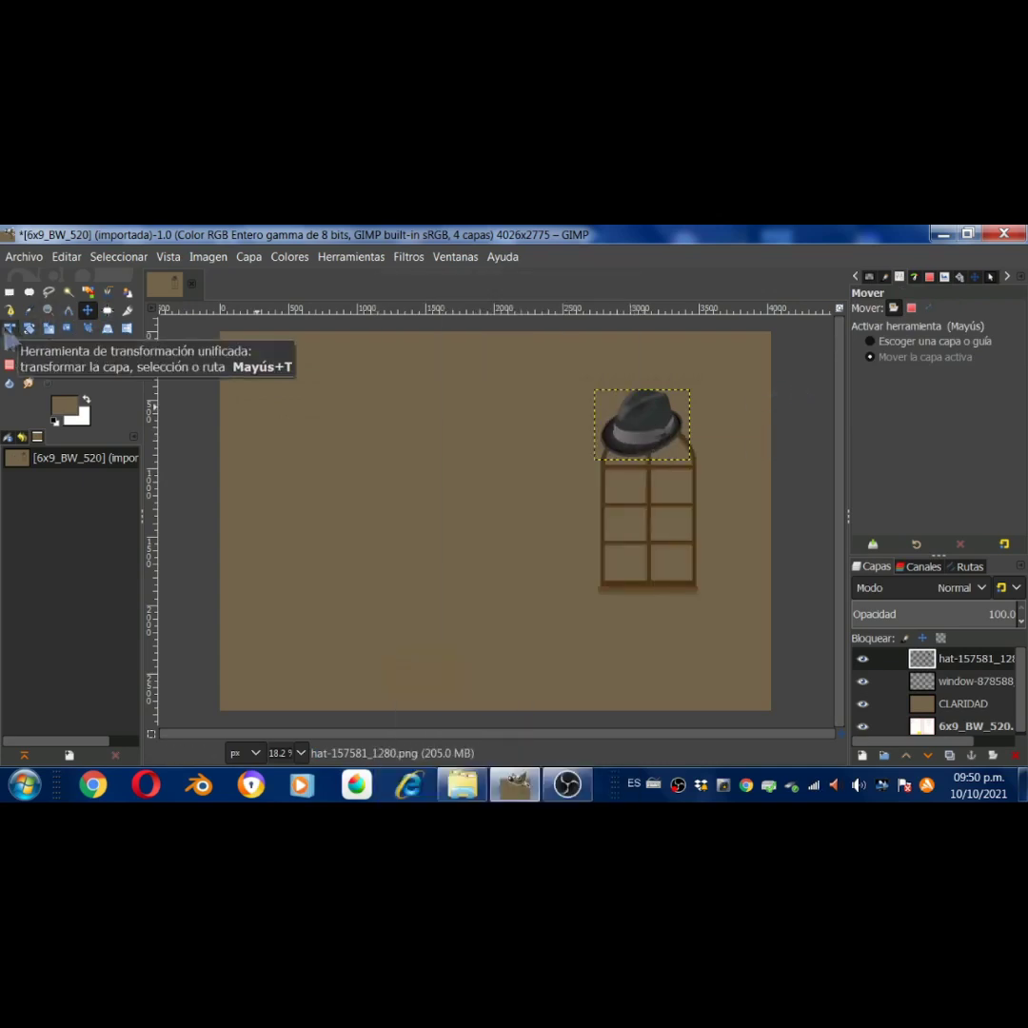
Flip the whole image horizontally and move the window back right under the hat
left_click(29, 329)
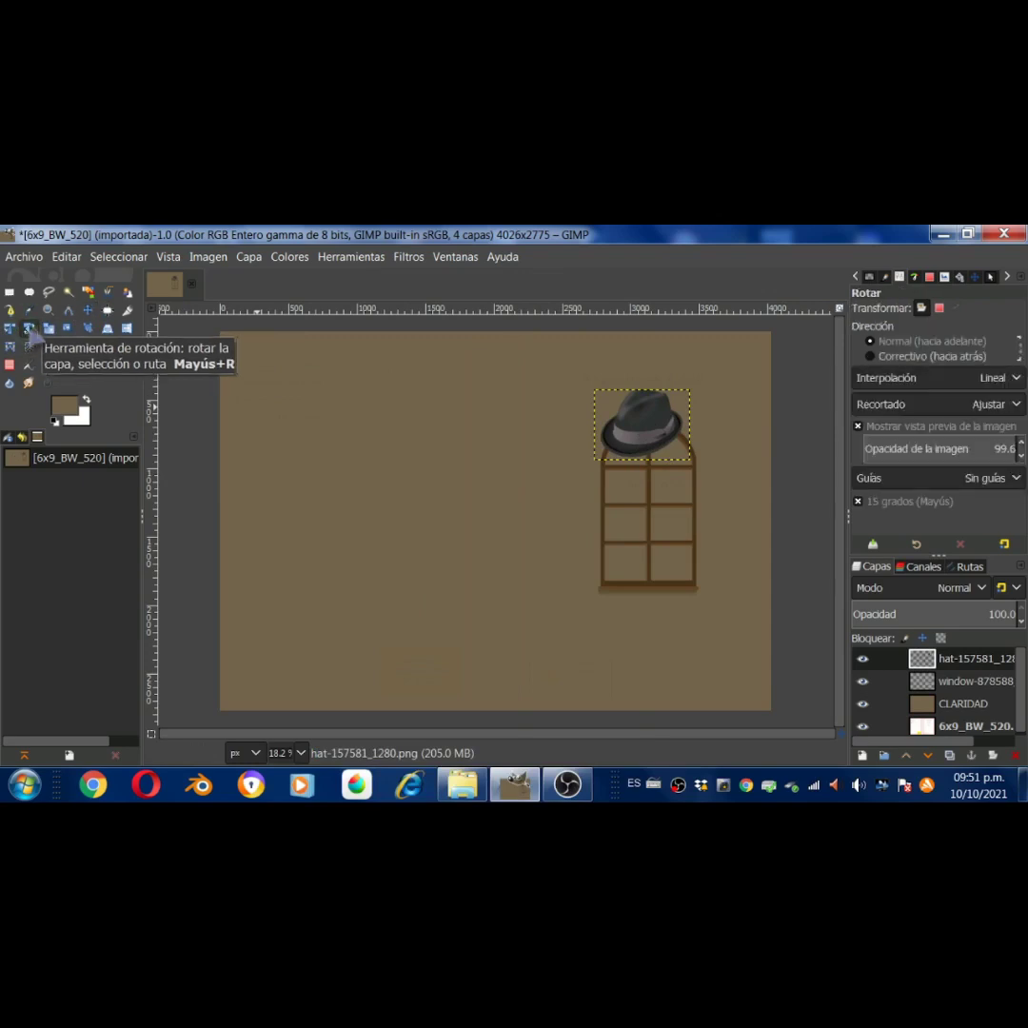
left_click(618, 432)
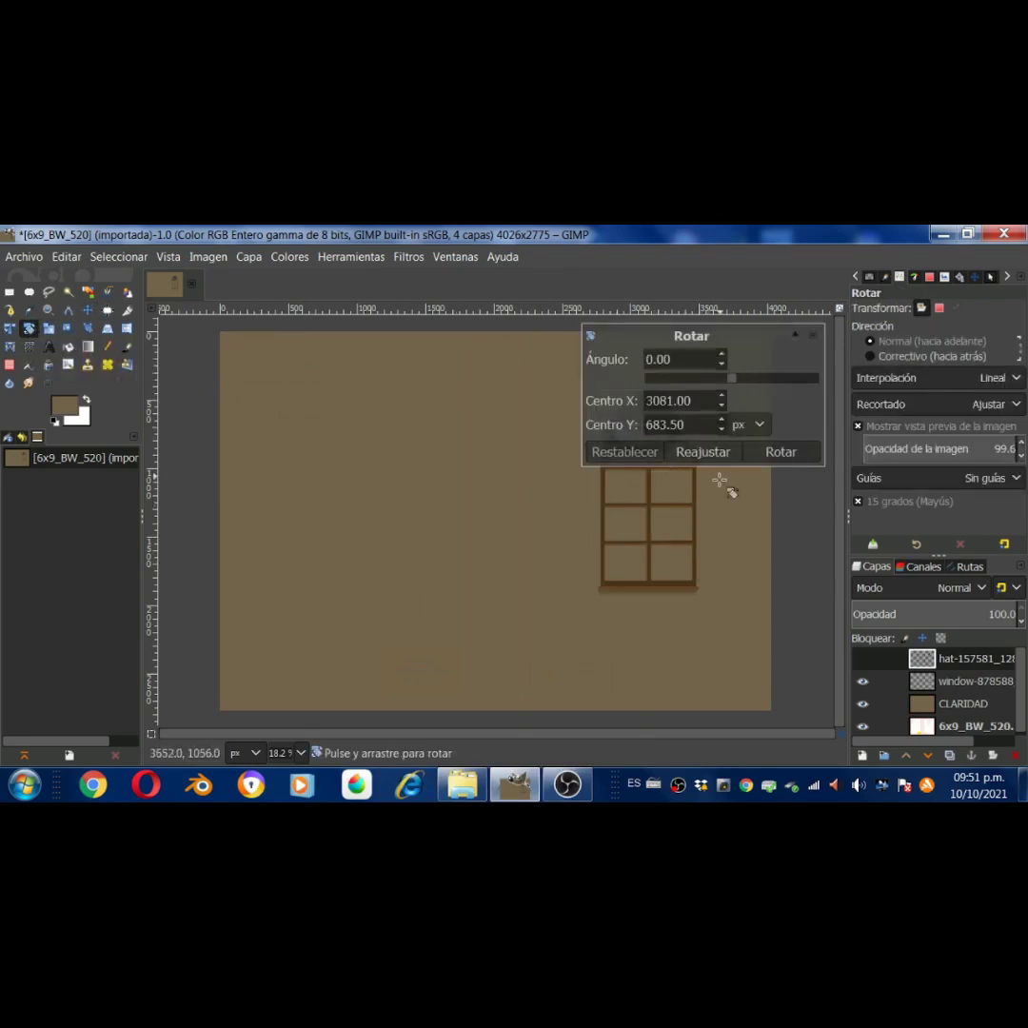
key("Escape")
right_click(626, 435)
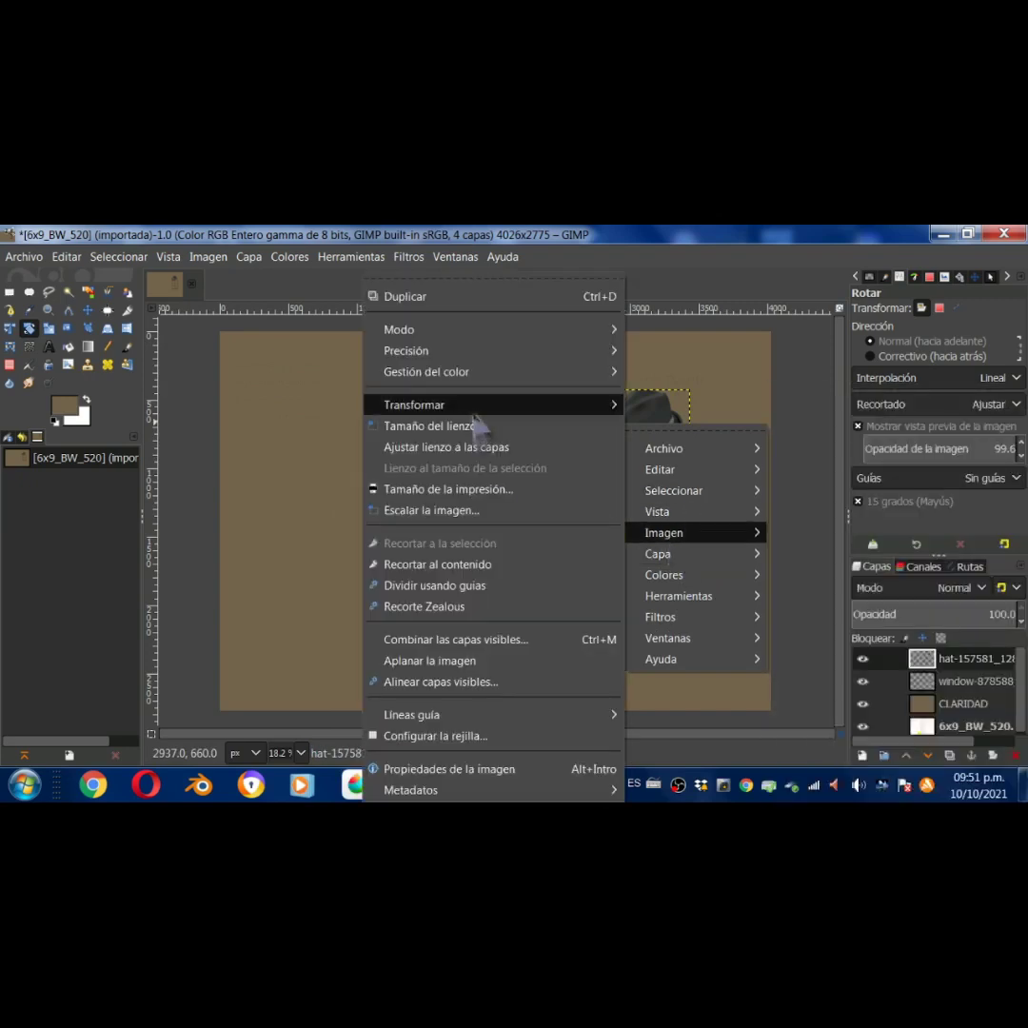
mouse_move(414, 404)
left_click(233, 418)
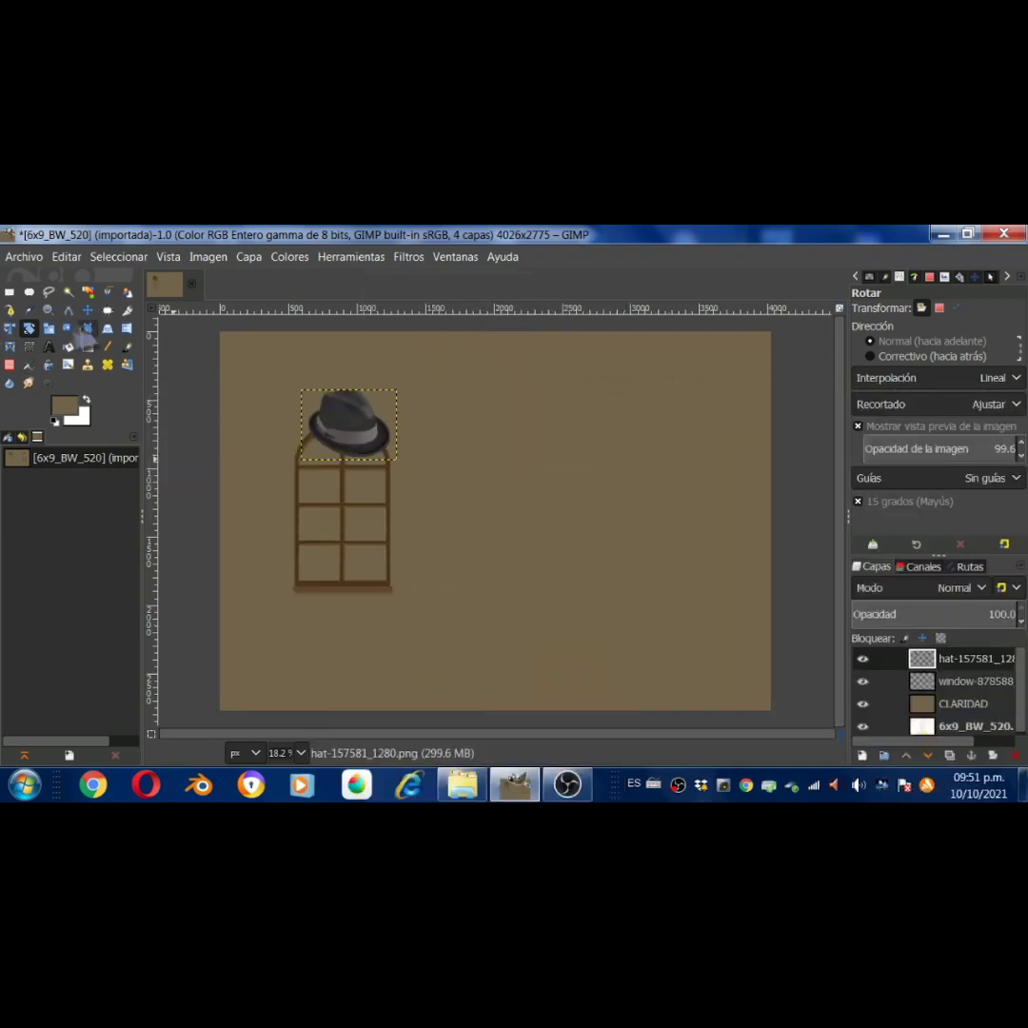
key("m")
left_click_drag(328, 532, 636, 554)
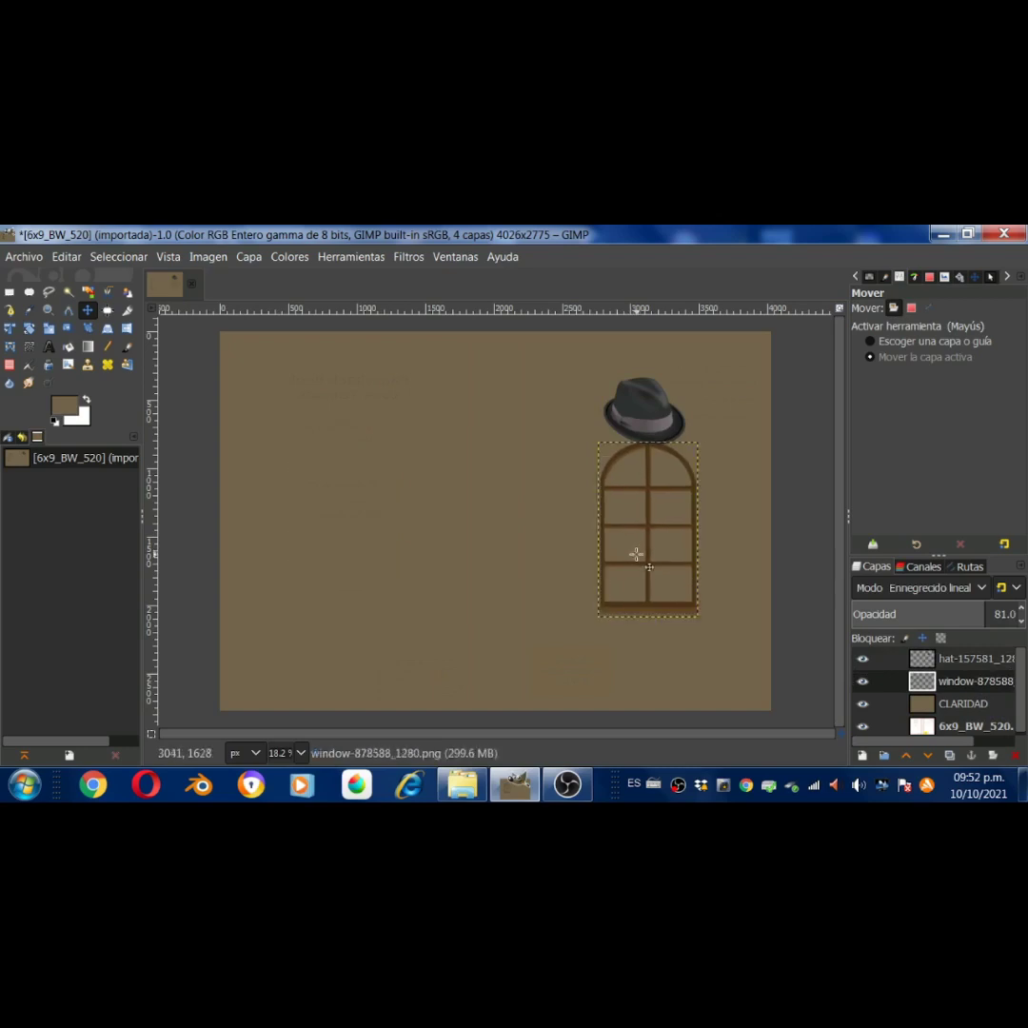
Select the hat's outline with Alpha to Selection and fill it solid black
left_click(971, 658)
right_click(665, 436)
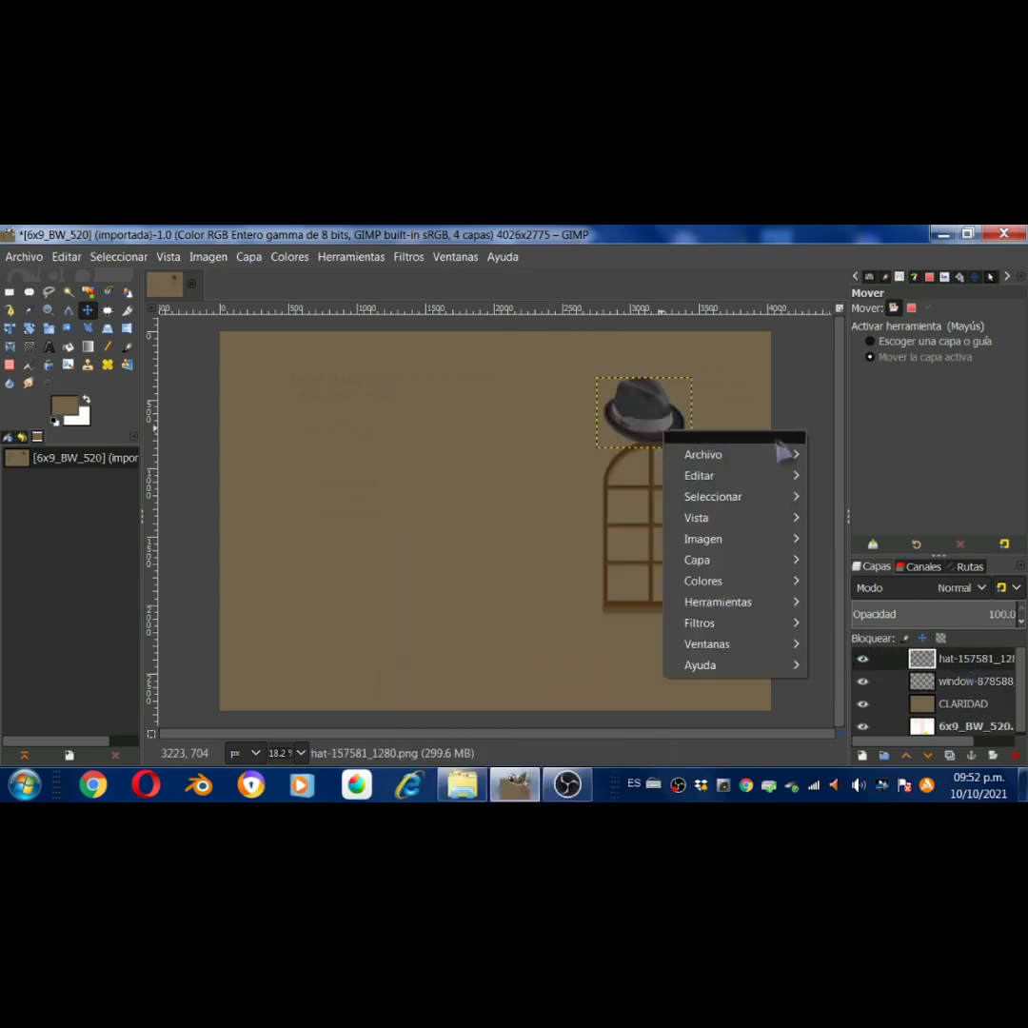
left_click(828, 773)
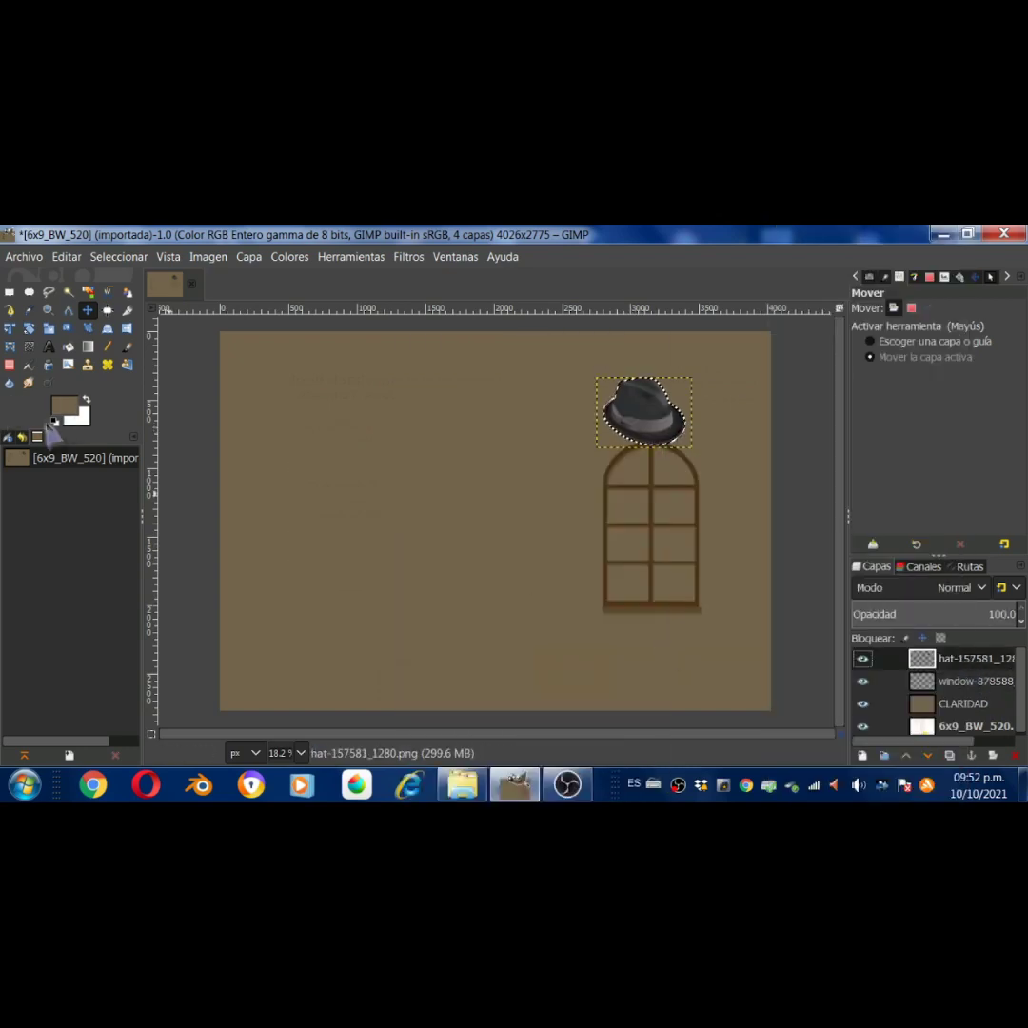
left_click(54, 422)
left_click(68, 346)
left_click(644, 412)
Set the hat layer's blend mode to Pin Light
left_click(118, 256)
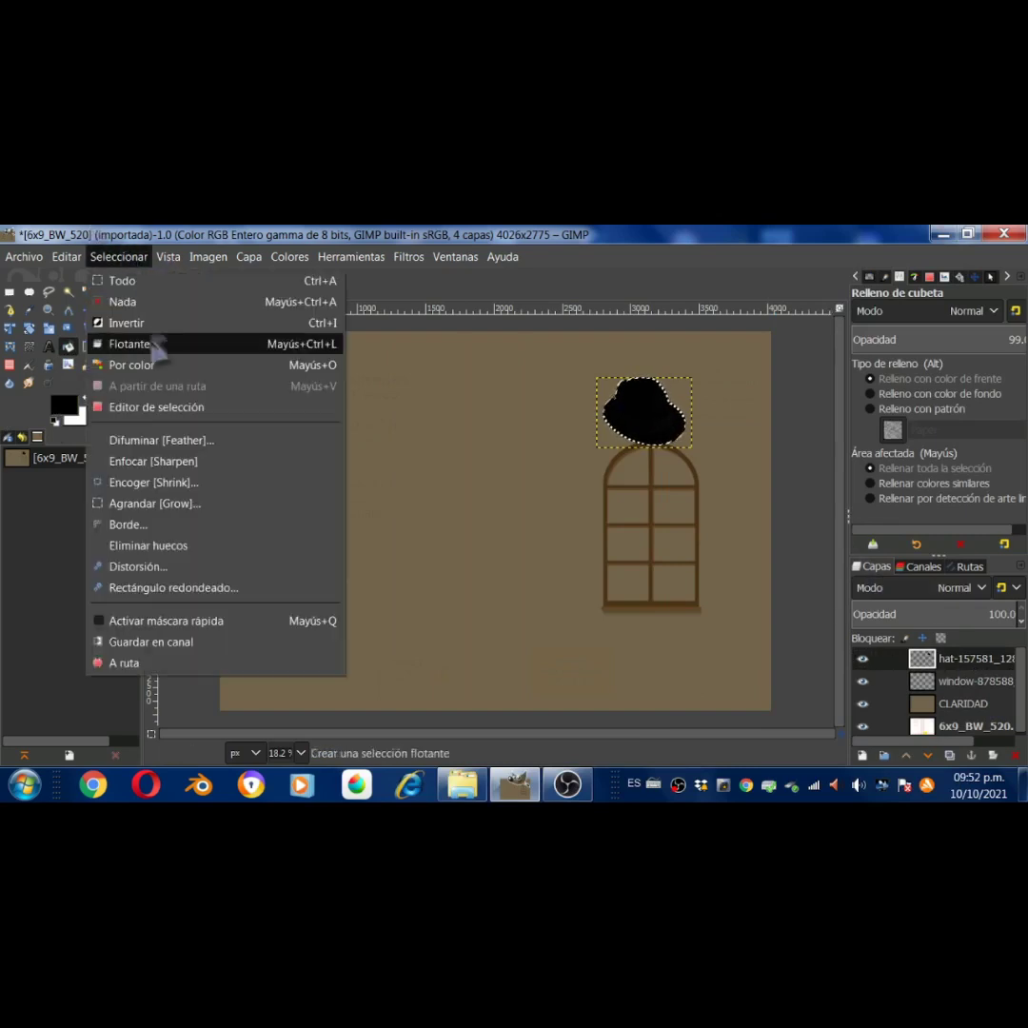
left_click(1007, 617)
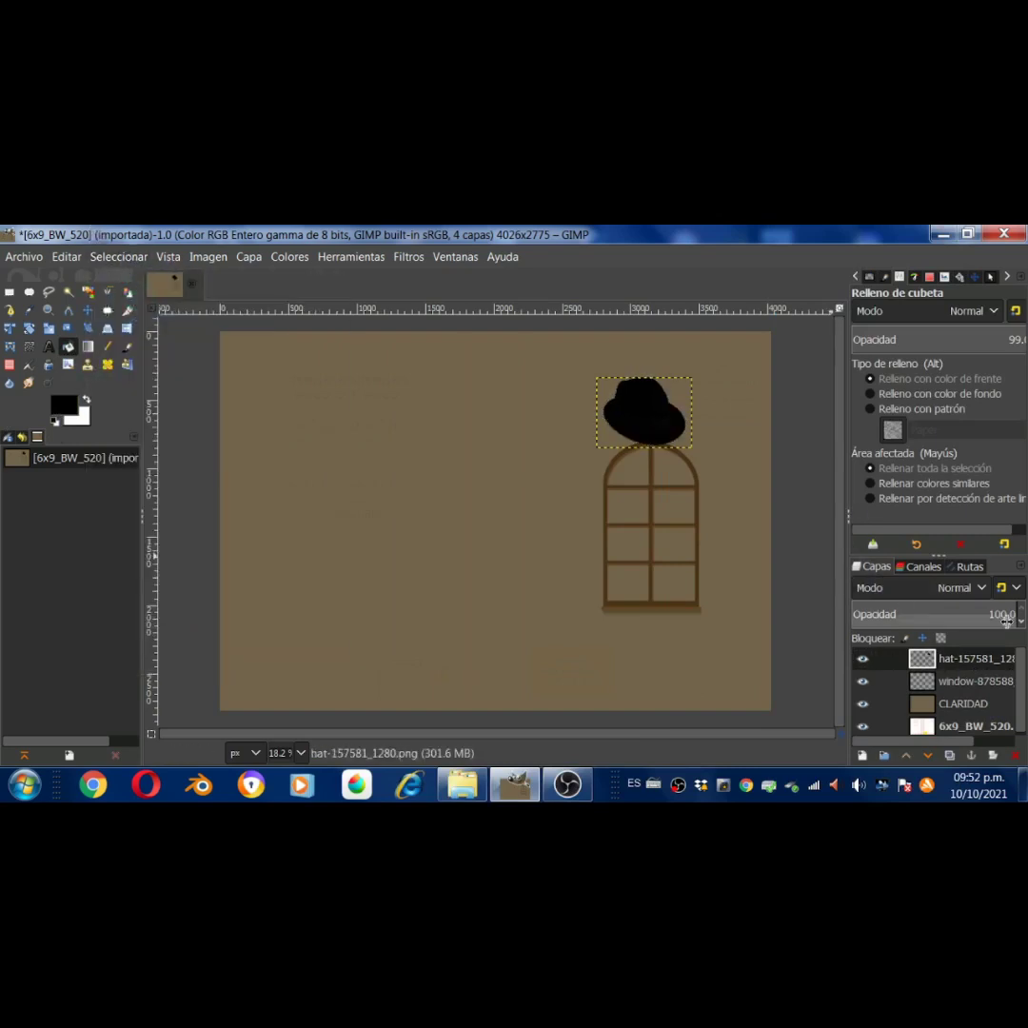
left_click(981, 588)
scroll(1002, 381, "down", 5)
left_click(861, 464)
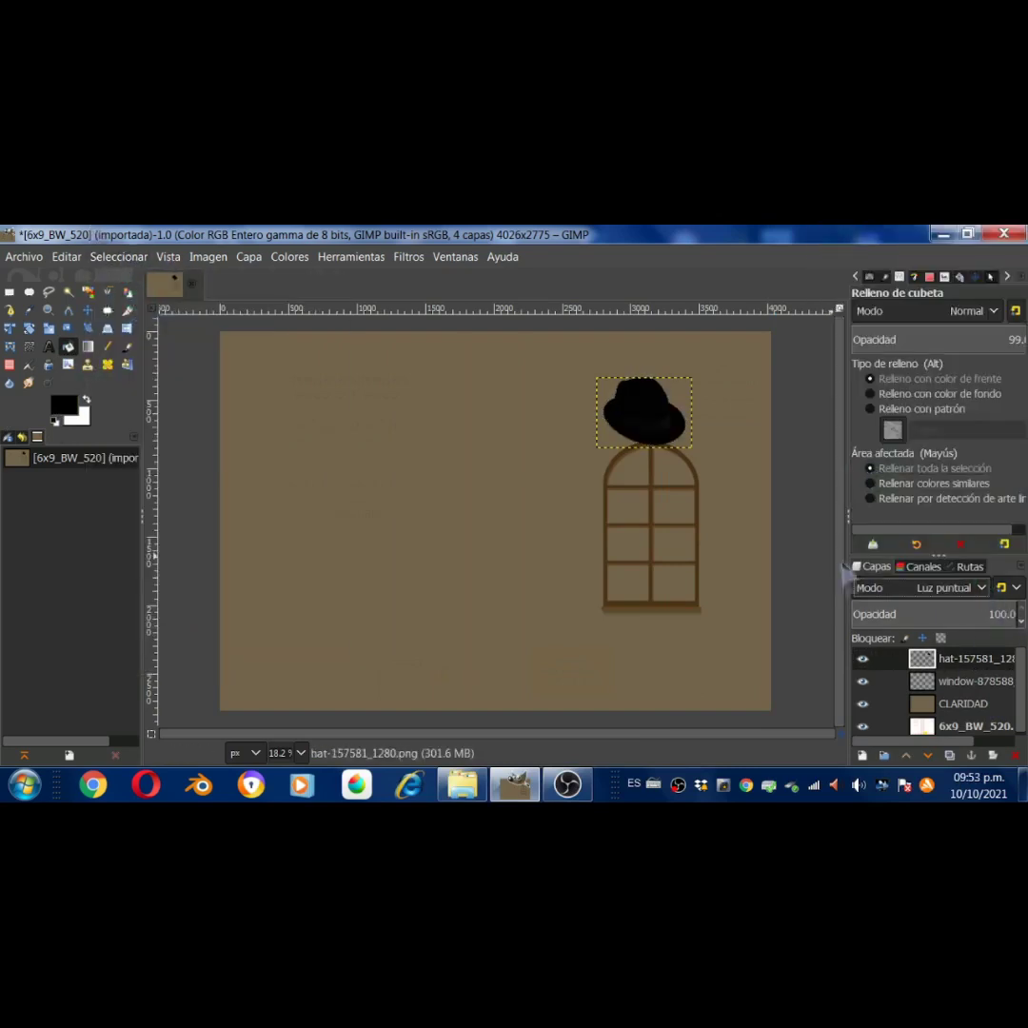
Nudge the hat down onto the window's arch and scale it smaller
left_click(88, 311)
left_click_drag(643, 412, 657, 444)
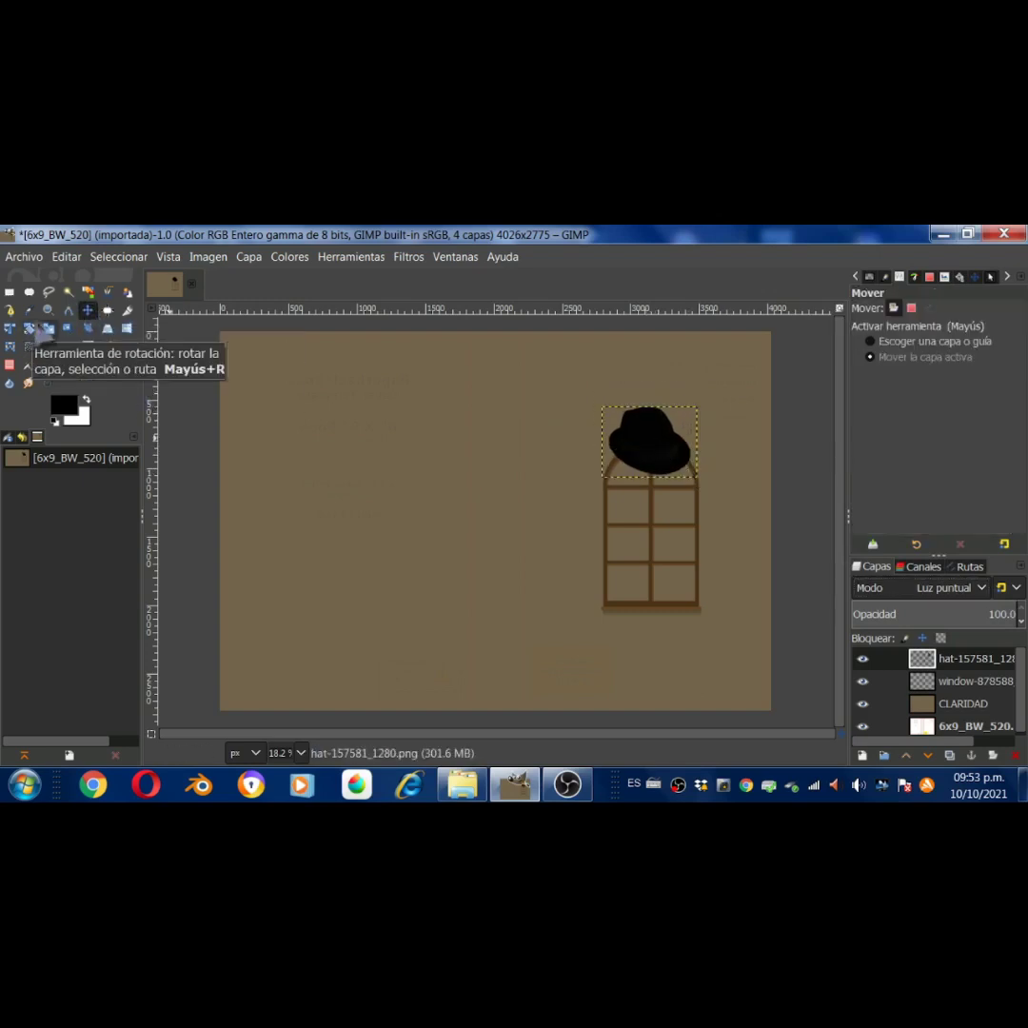
left_click(48, 328)
left_click(705, 490)
left_click(781, 436)
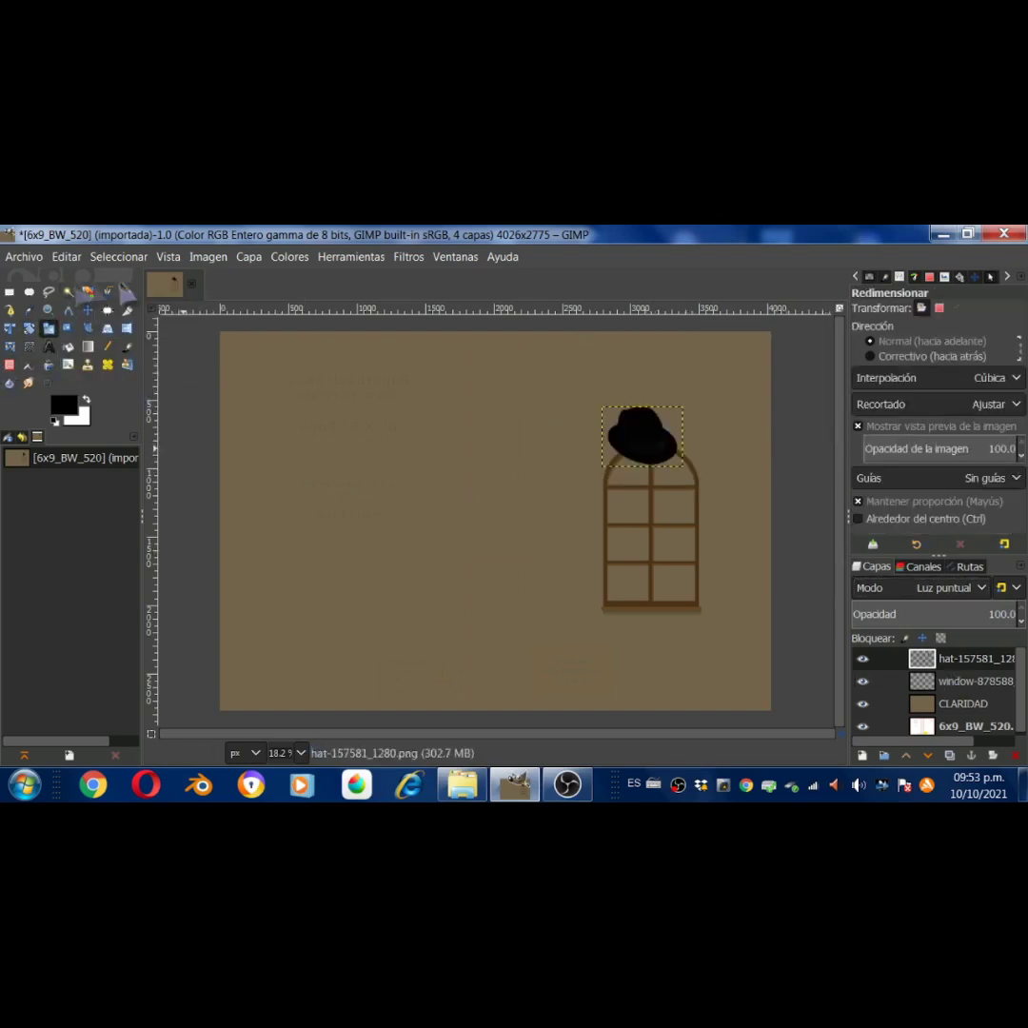
Pick the window image again to add as another layer
left_click(24, 257)
left_click(67, 342)
left_click(297, 376)
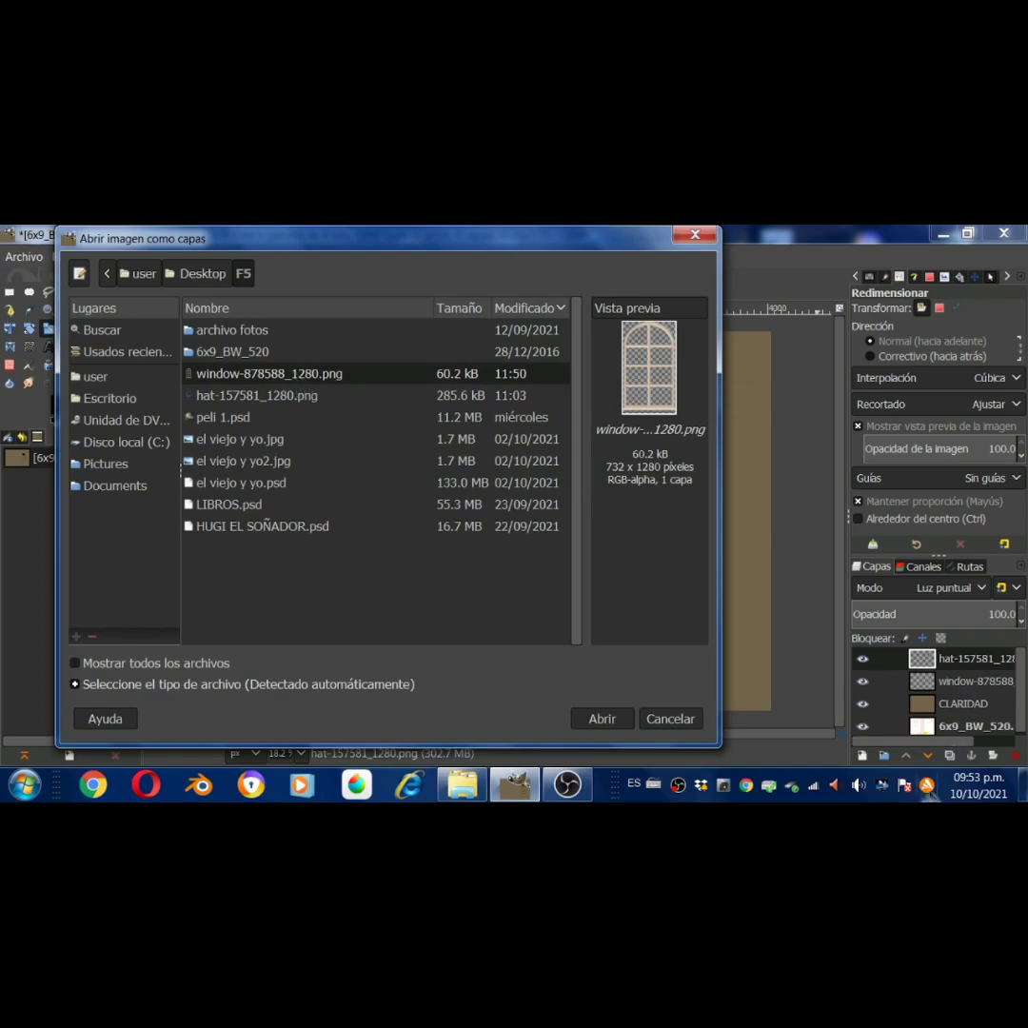
Load the second window layer, move it to the left side and enlarge it
left_click(602, 719)
key("m")
mouse_move(559, 607)
left_mouse_down()
mouse_move(411, 597)
mouse_move(421, 657)
left_mouse_up()
left_click(48, 327)
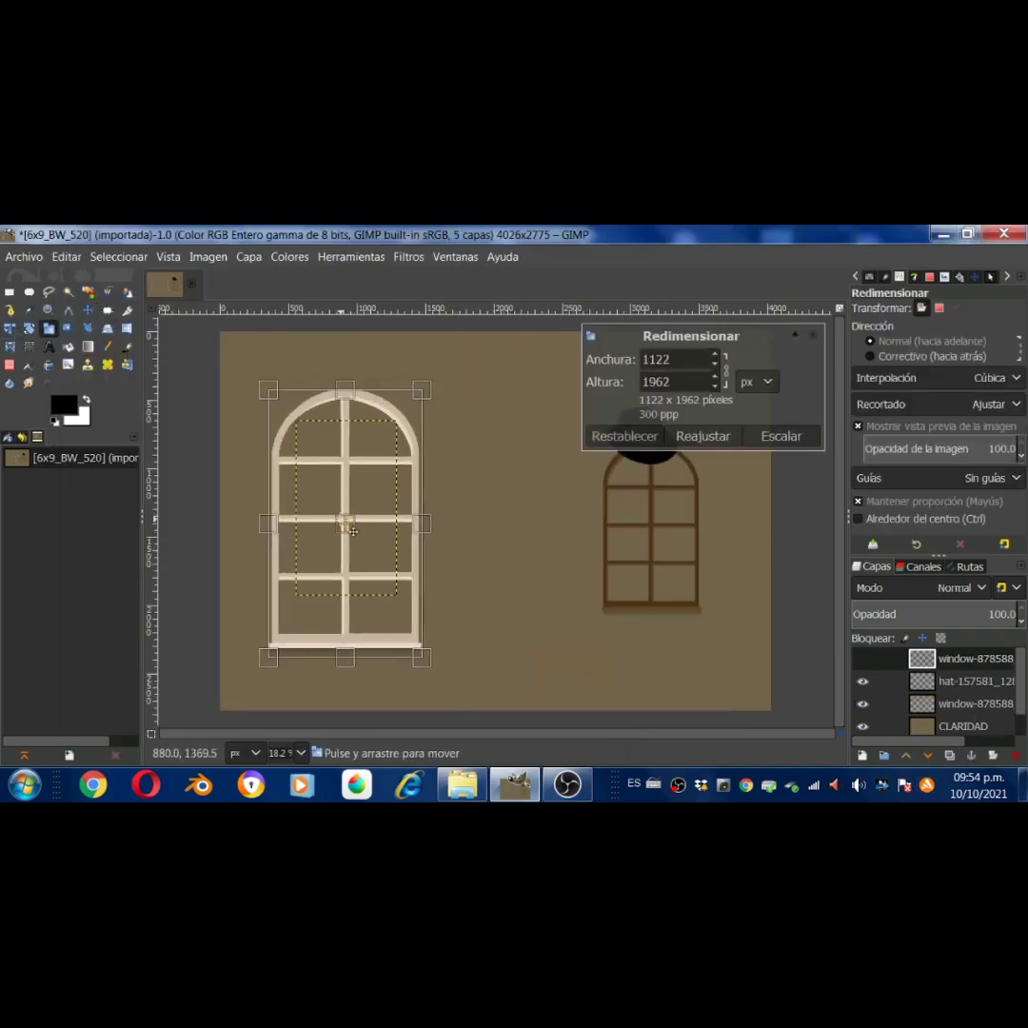
left_click(781, 436)
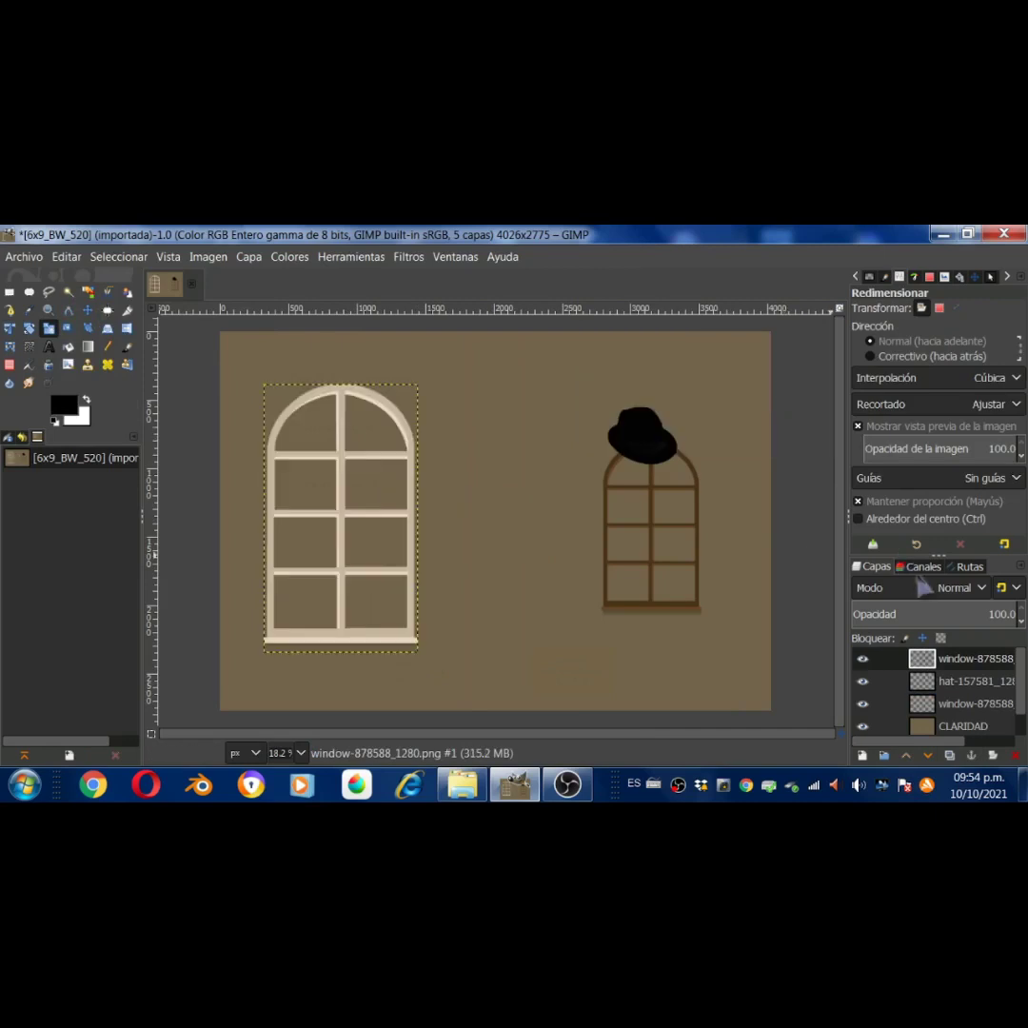
Fade the left window layer to about 7% opacity
left_click_drag(995, 614, 862, 614)
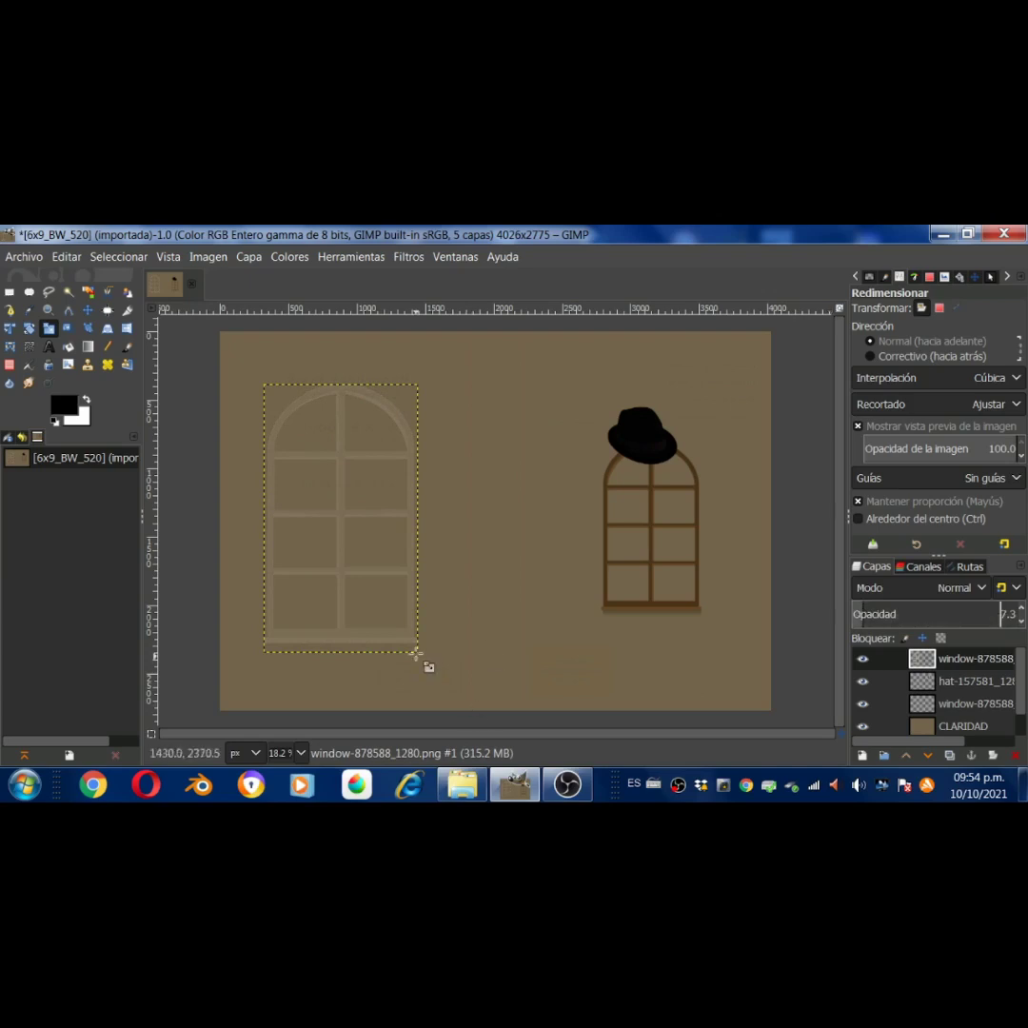
left_click(964, 723)
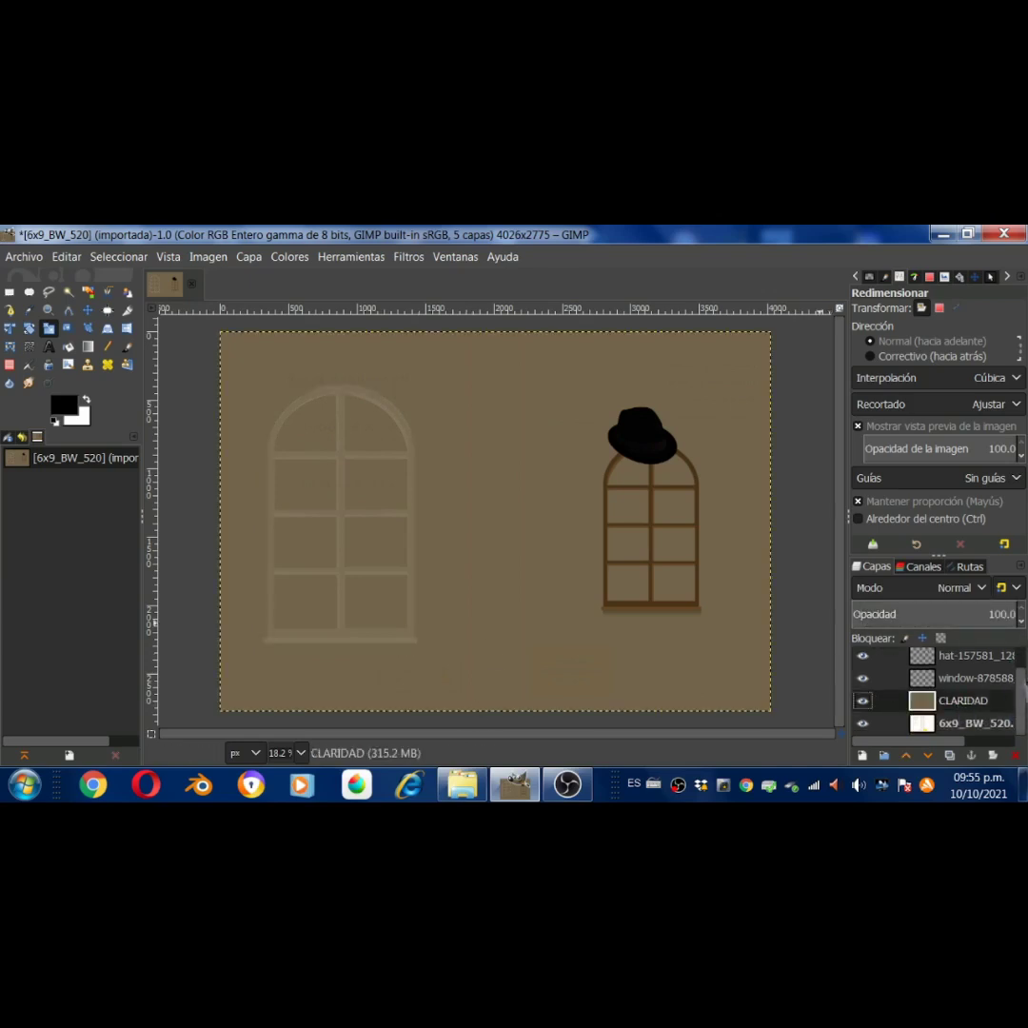
scroll(978, 674, "up", 1)
left_click(971, 681)
Open the roots image as a layer and place it on the right window
left_click(24, 256)
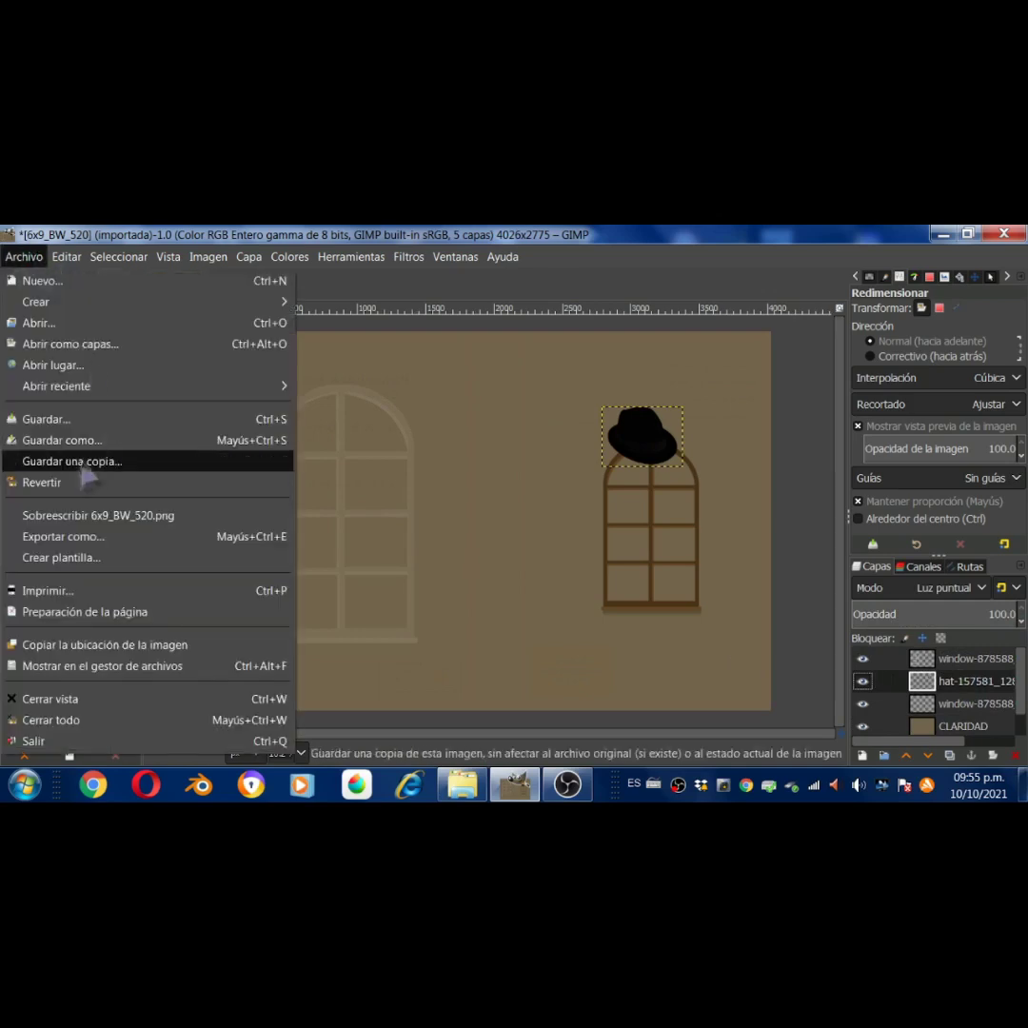
left_click(69, 341)
left_click(114, 360)
left_click(298, 374)
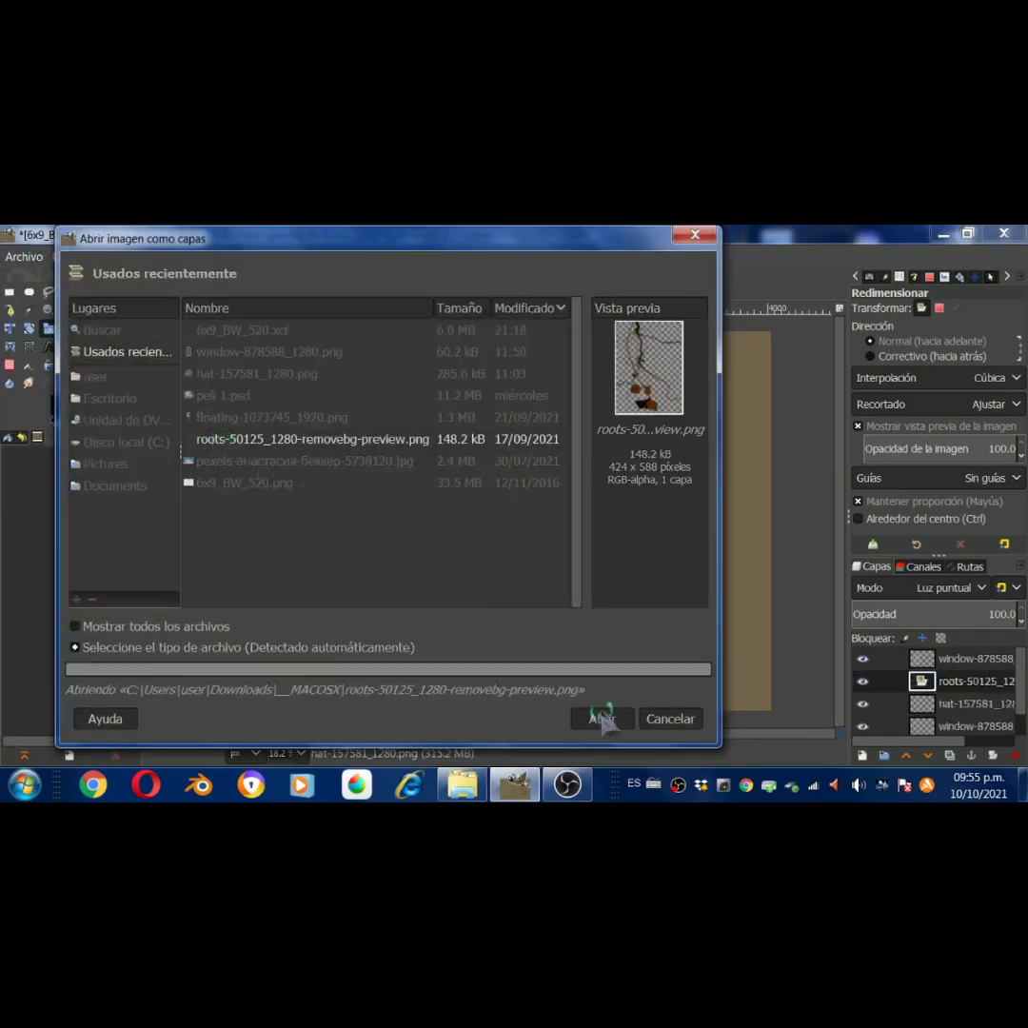
left_click(593, 708)
key("m")
mouse_move(493, 527)
left_mouse_down()
mouse_move(663, 496)
mouse_move(655, 514)
left_mouse_up()
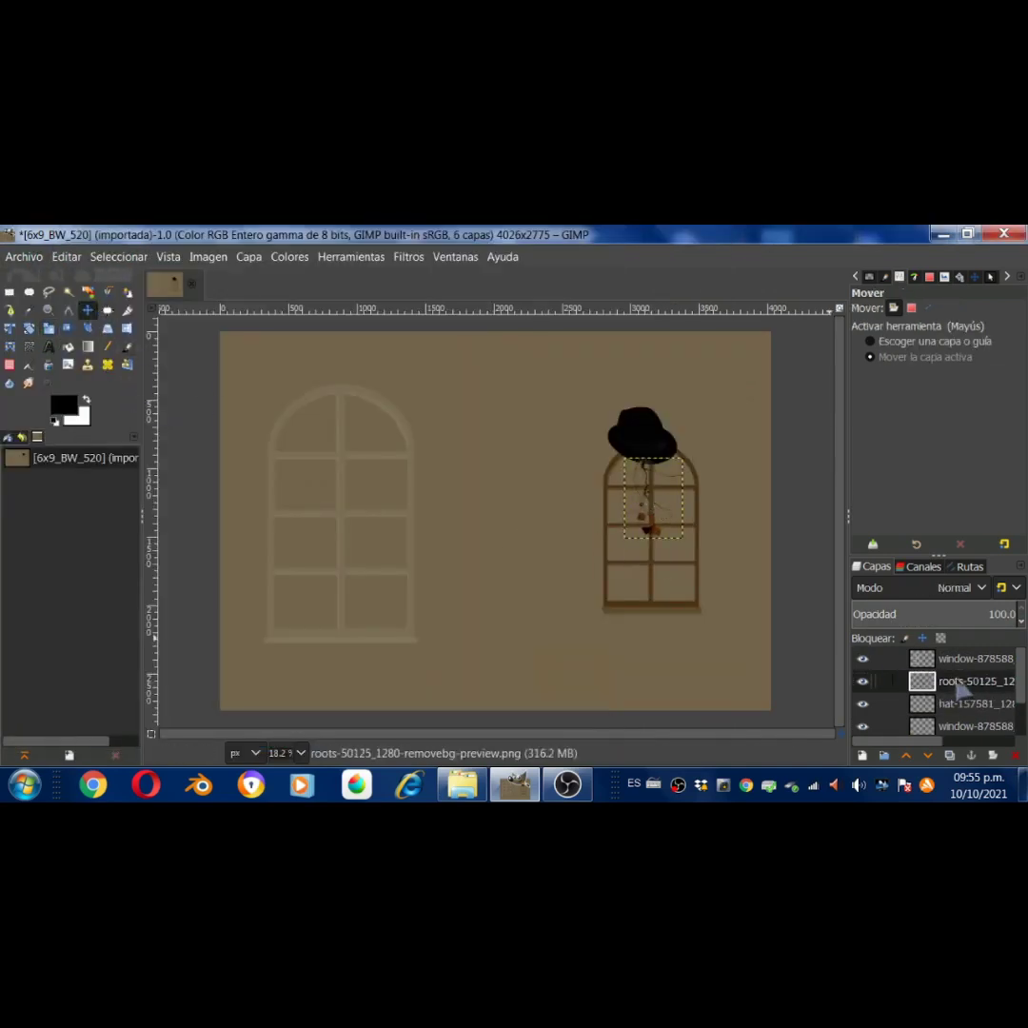
Enlarge the roots to cover the right window and nudge them slightly up-left
key("shift+s")
left_click(655, 514)
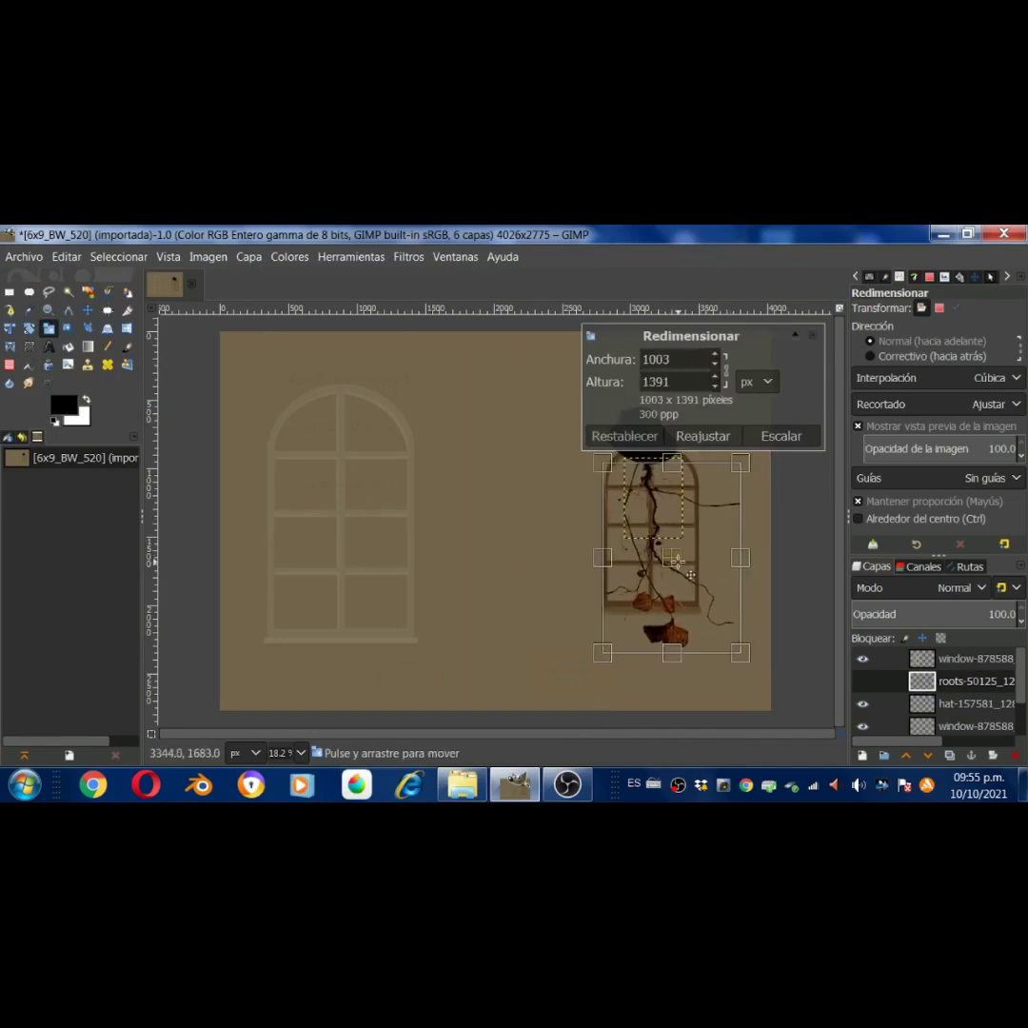
left_click_drag(682, 539, 755, 678)
key("Return")
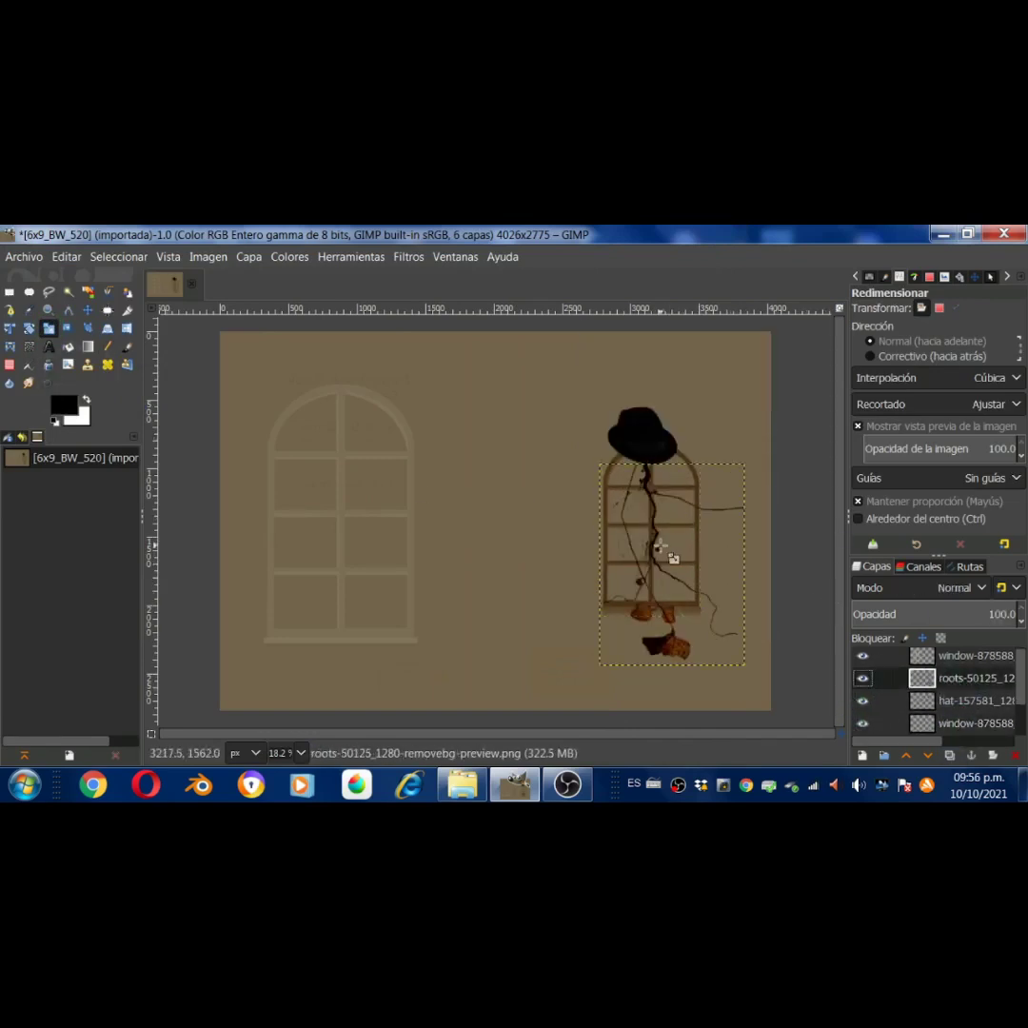
key("m")
left_click_drag(664, 549, 659, 539)
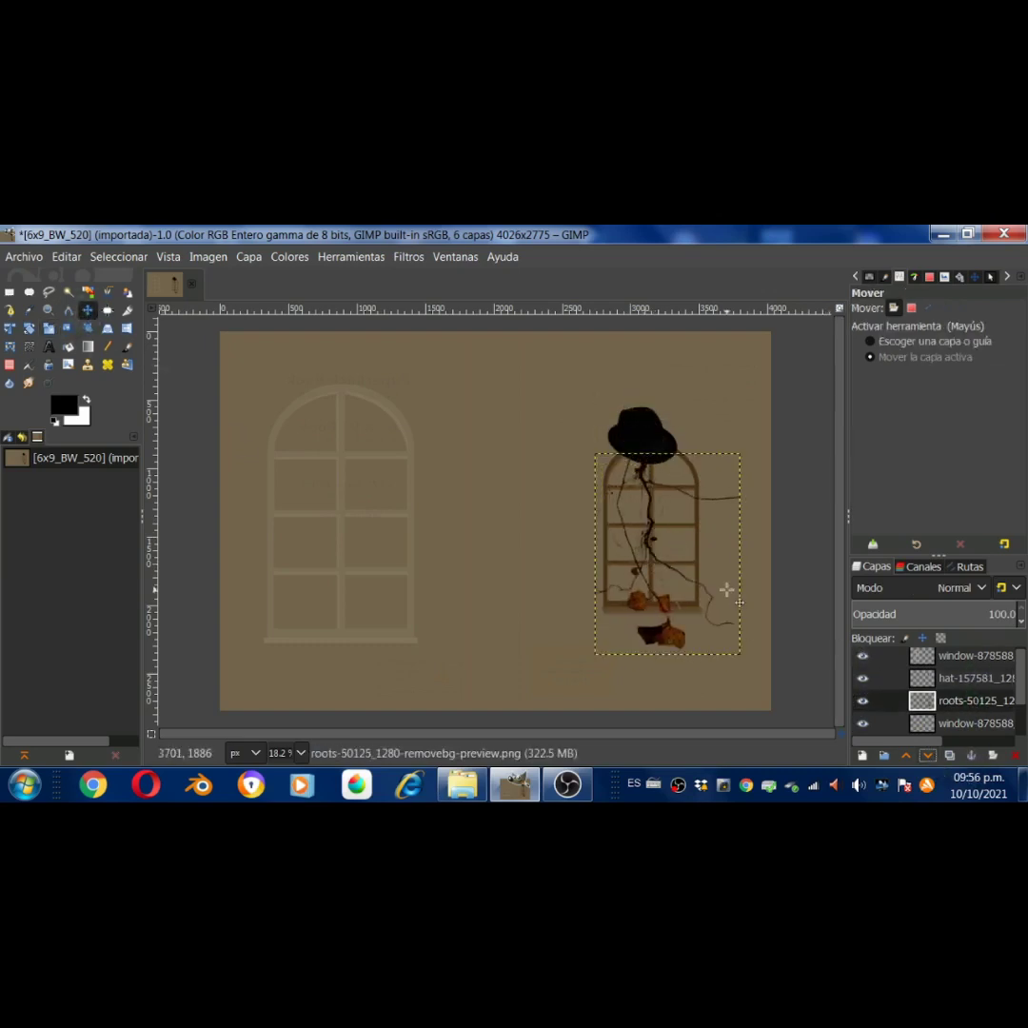
left_click(993, 662)
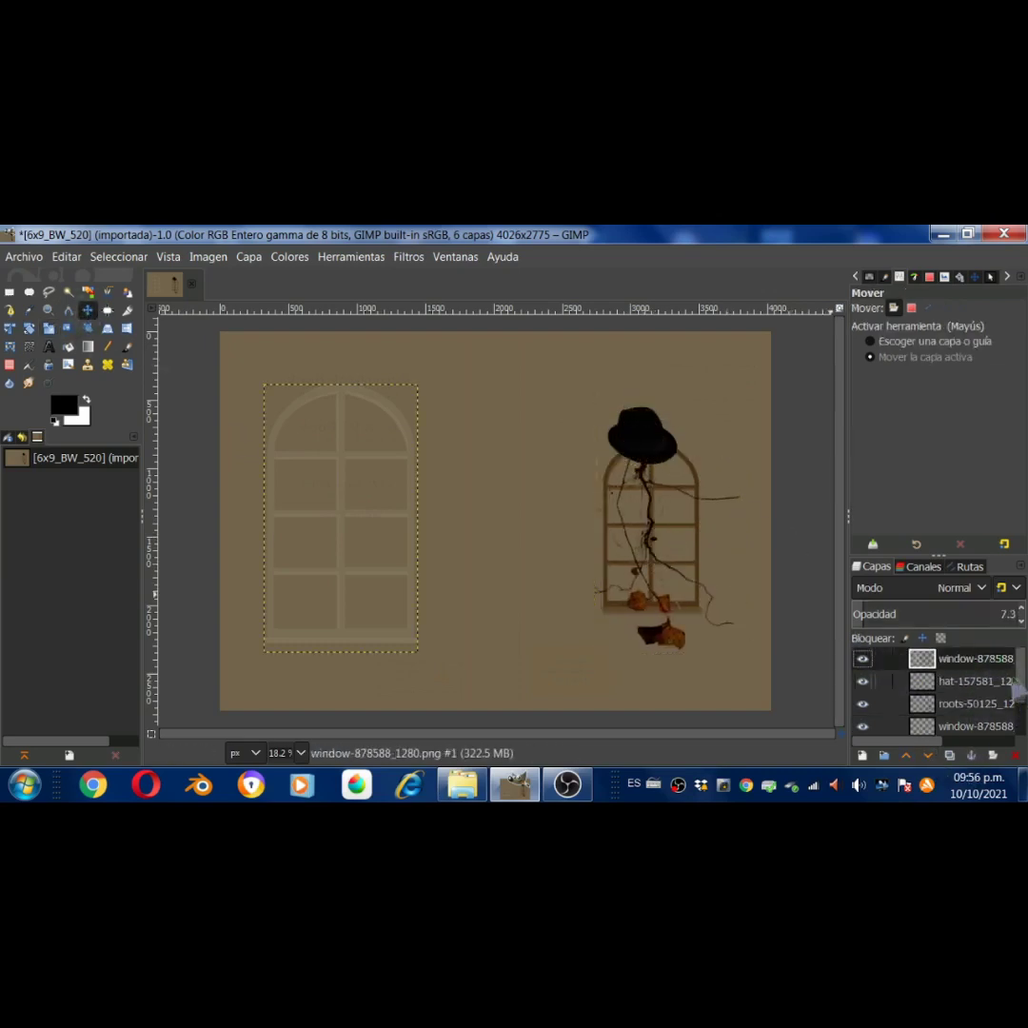
Select the bottom strip of the cover and set the foreground to dark brown
key("r")
left_click_drag(220, 653, 771, 711)
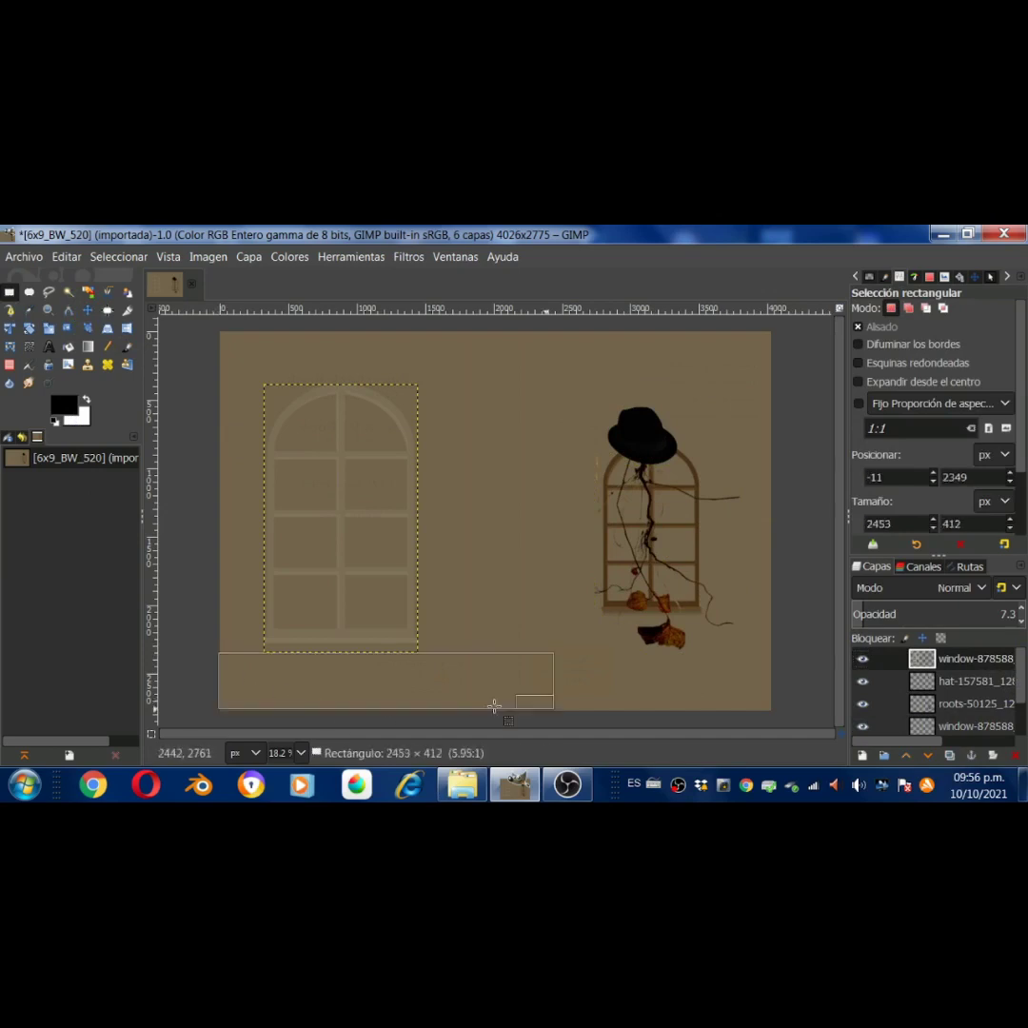
left_click(65, 407)
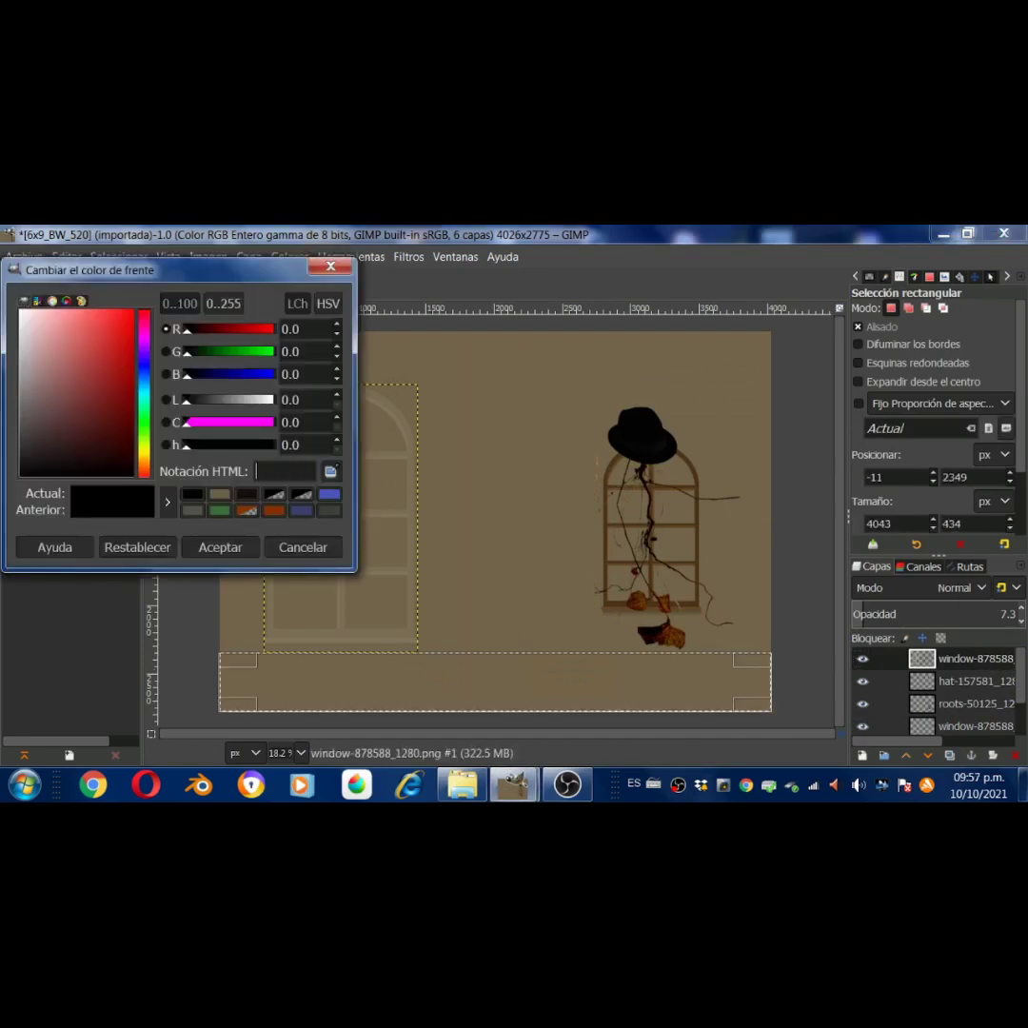
type("150d06")
left_click(220, 548)
left_click(67, 347)
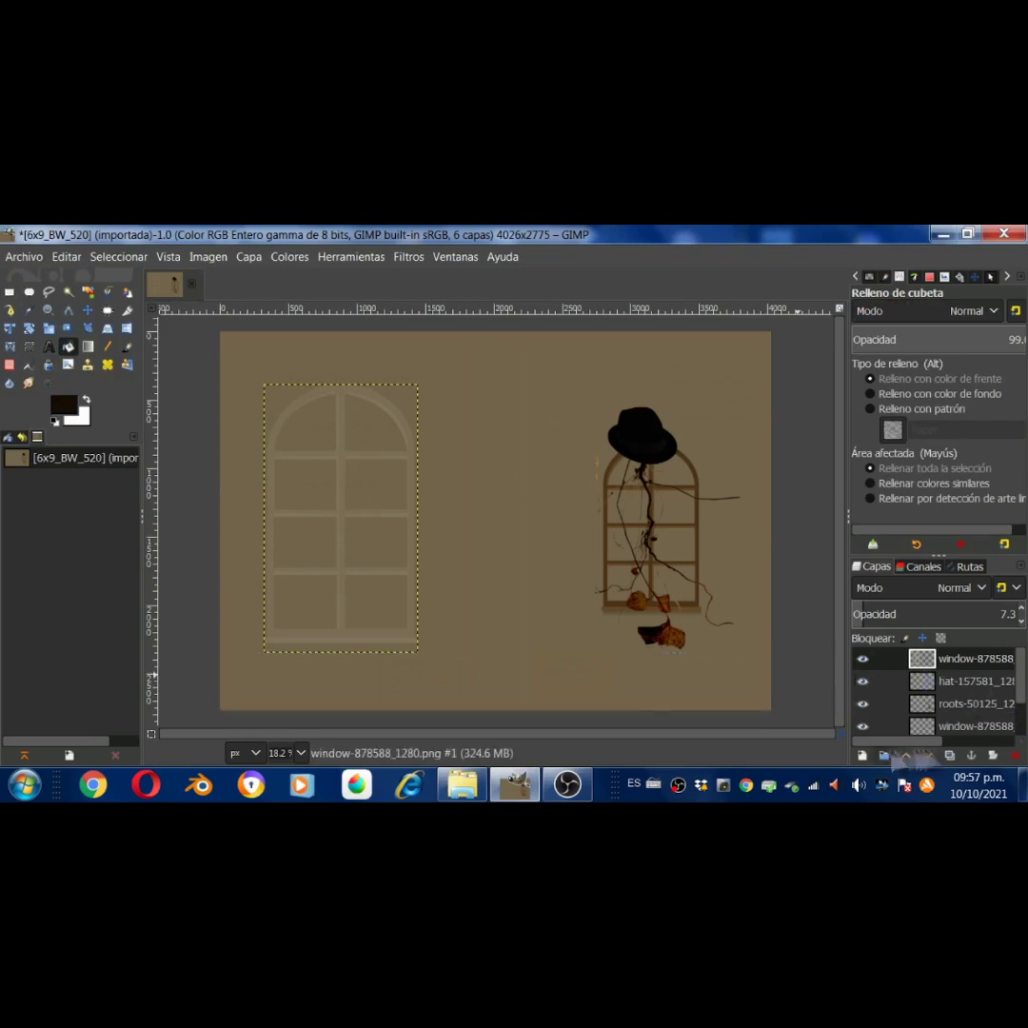
Add new layer CLARIDAD #1 and fill the full-width bottom strip dark brown
key("shift+ctrl+n")
key("Return")
key("r")
mouse_move(220, 661)
left_mouse_down()
mouse_move(334, 711)
mouse_move(775, 712)
left_mouse_up()
left_click(67, 347)
left_click(340, 677)
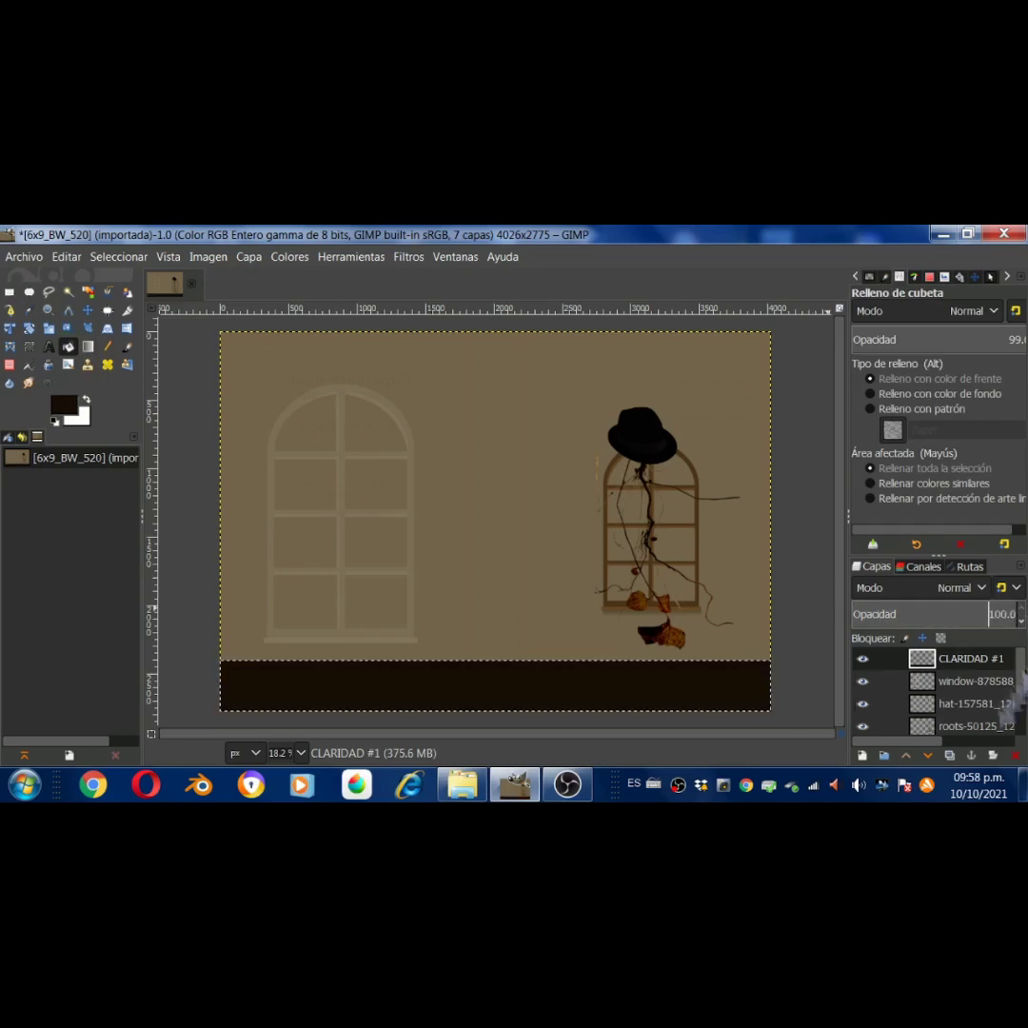
Undo and redo the bottom-strip fill, ending with CLARIDAD #1 as the active layer
scroll(952, 690, "down", 2)
left_click(971, 700)
key("shift+s")
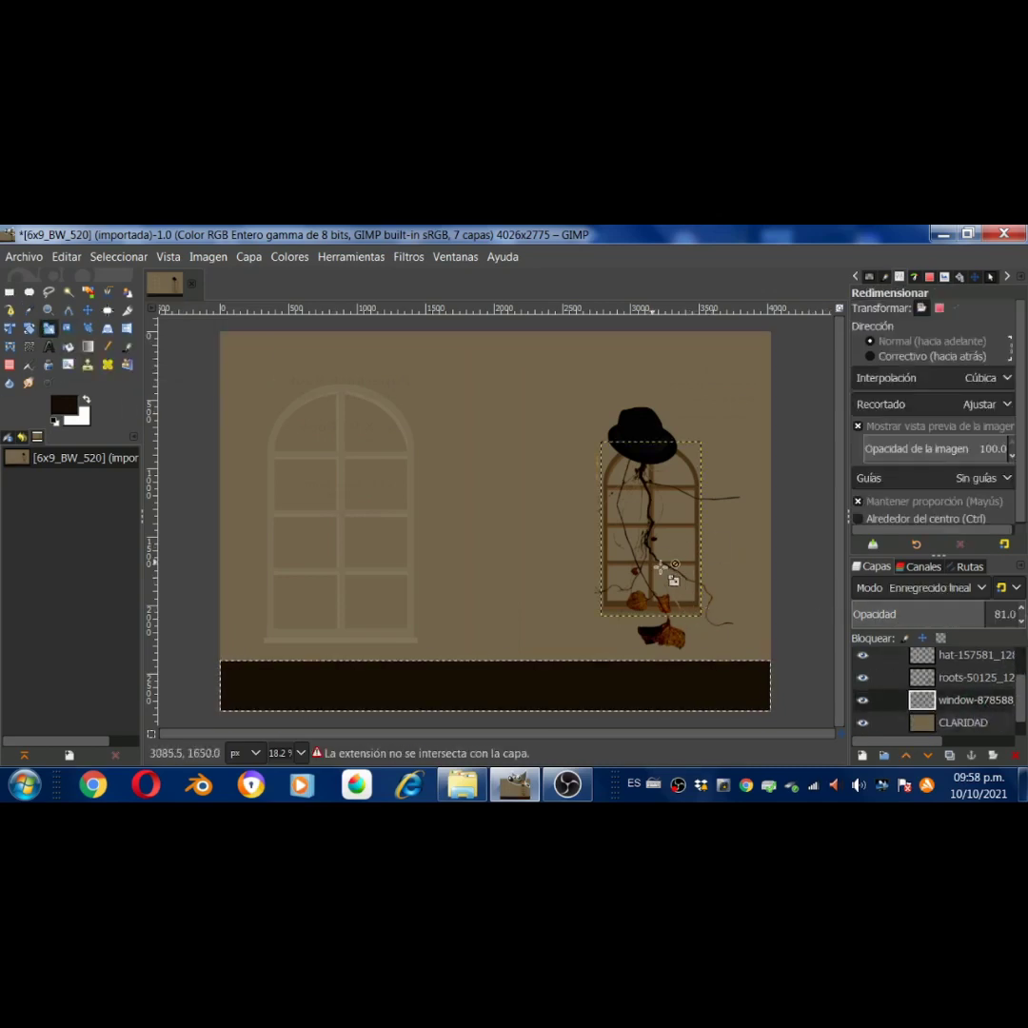
scroll(952, 690, "up", 1)
key("ctrl+z")
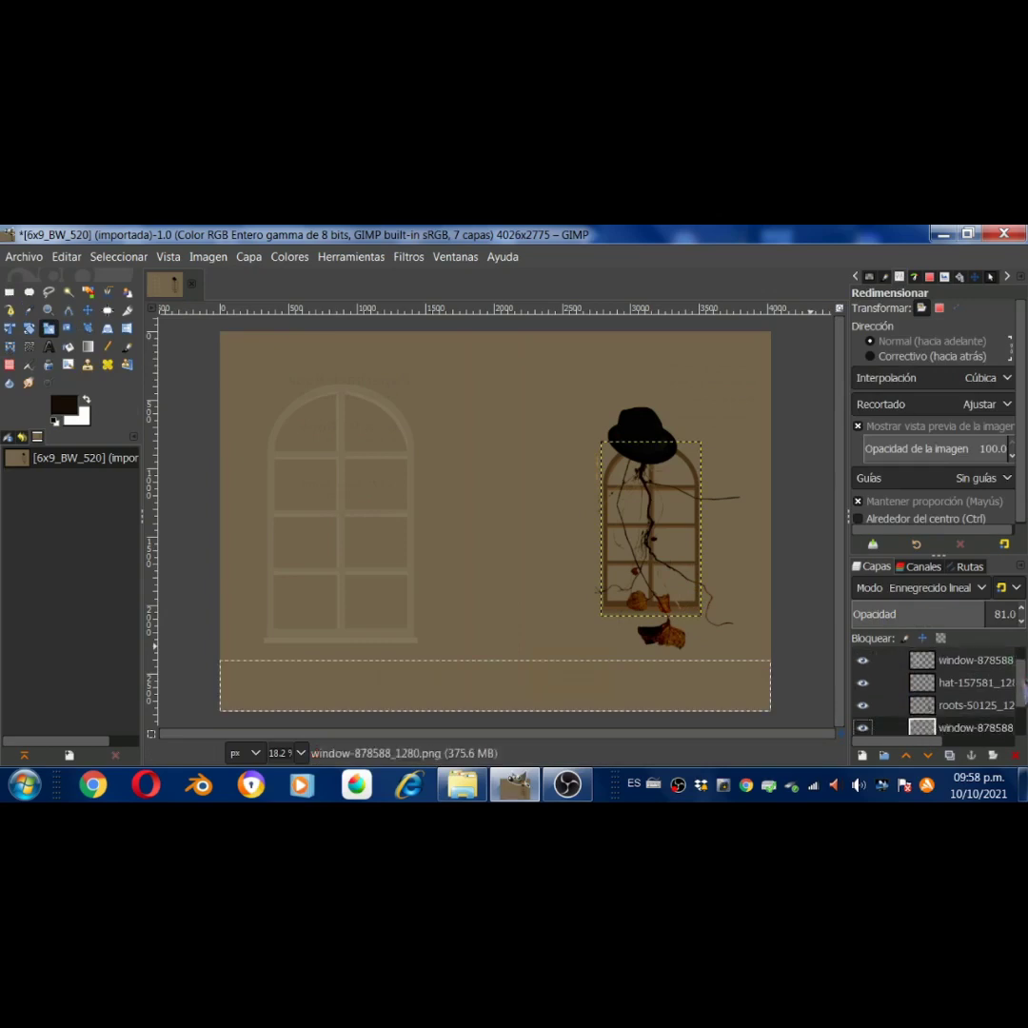
left_click(961, 706)
scroll(1010, 705, "up", 1)
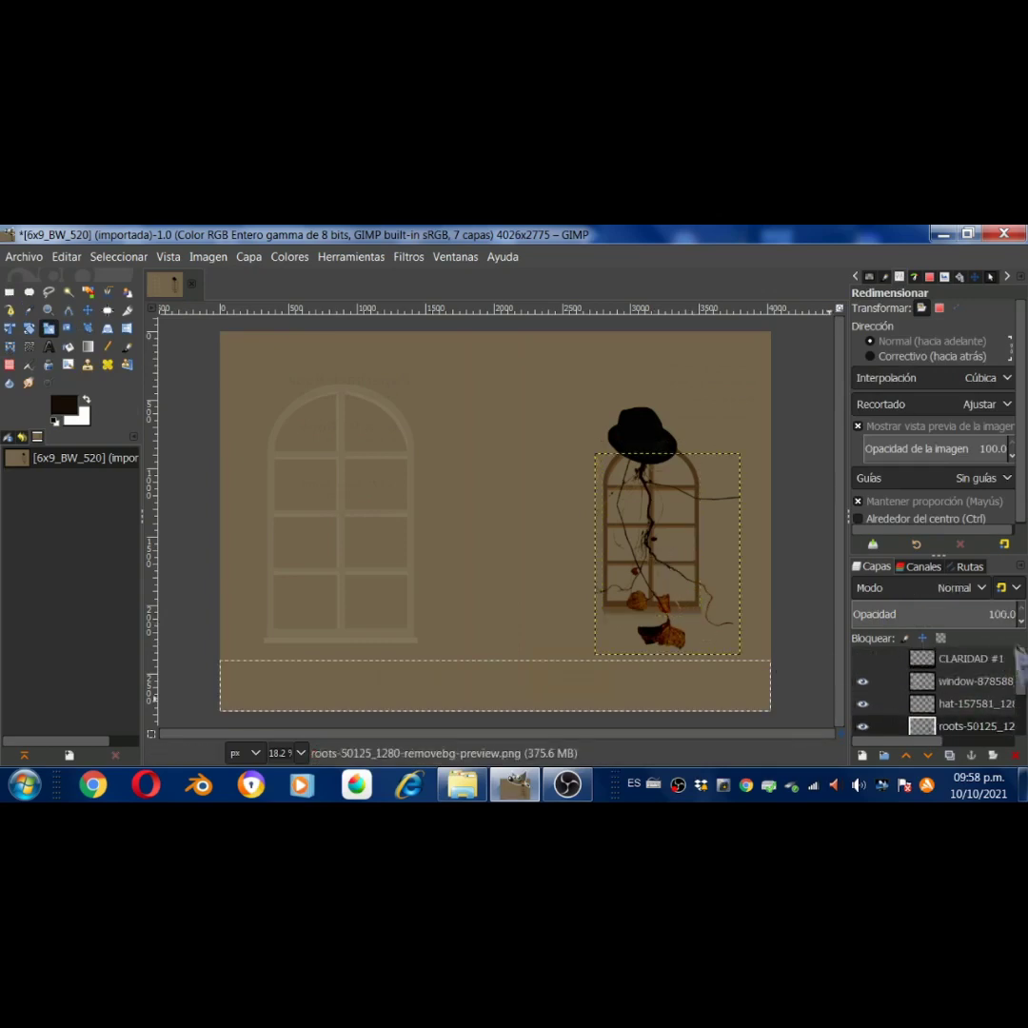
key("ctrl+y")
left_click(990, 661)
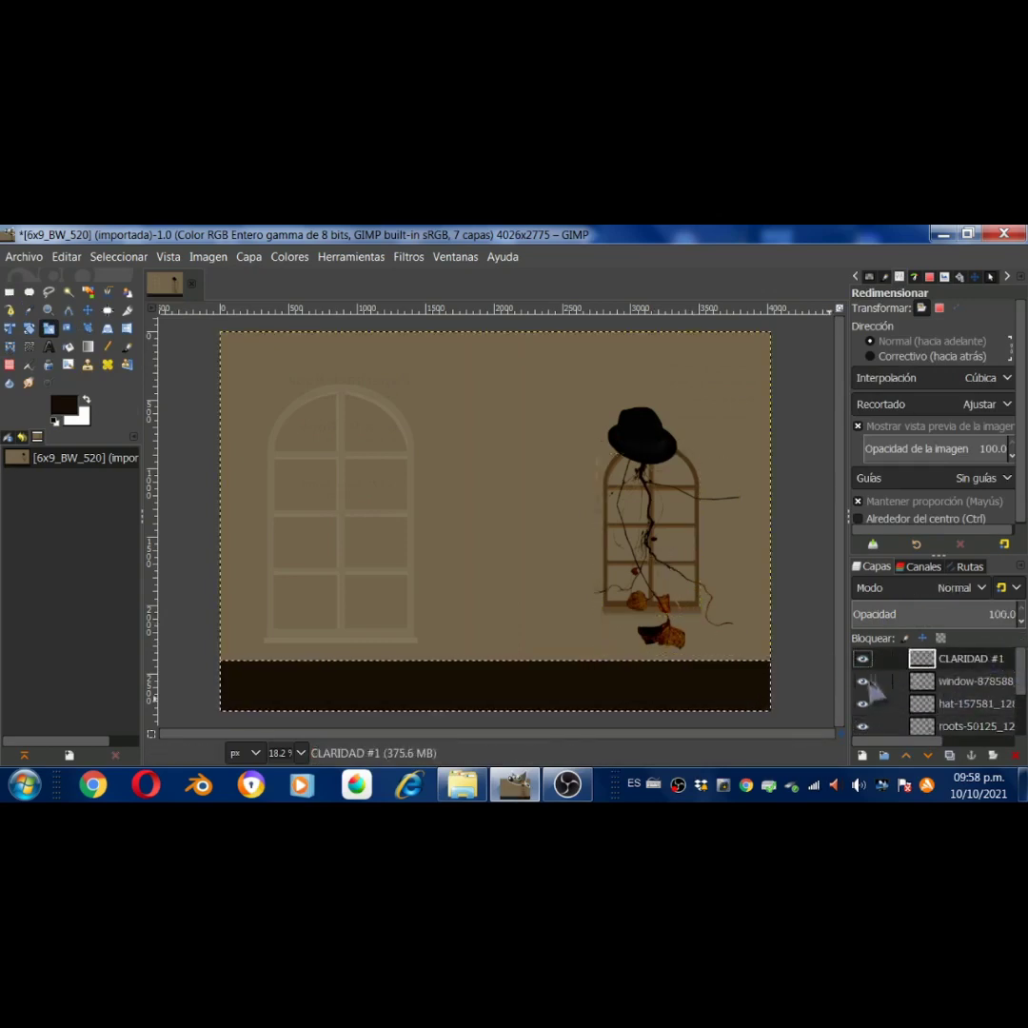
key("Page_Down")
key("Page_Down")
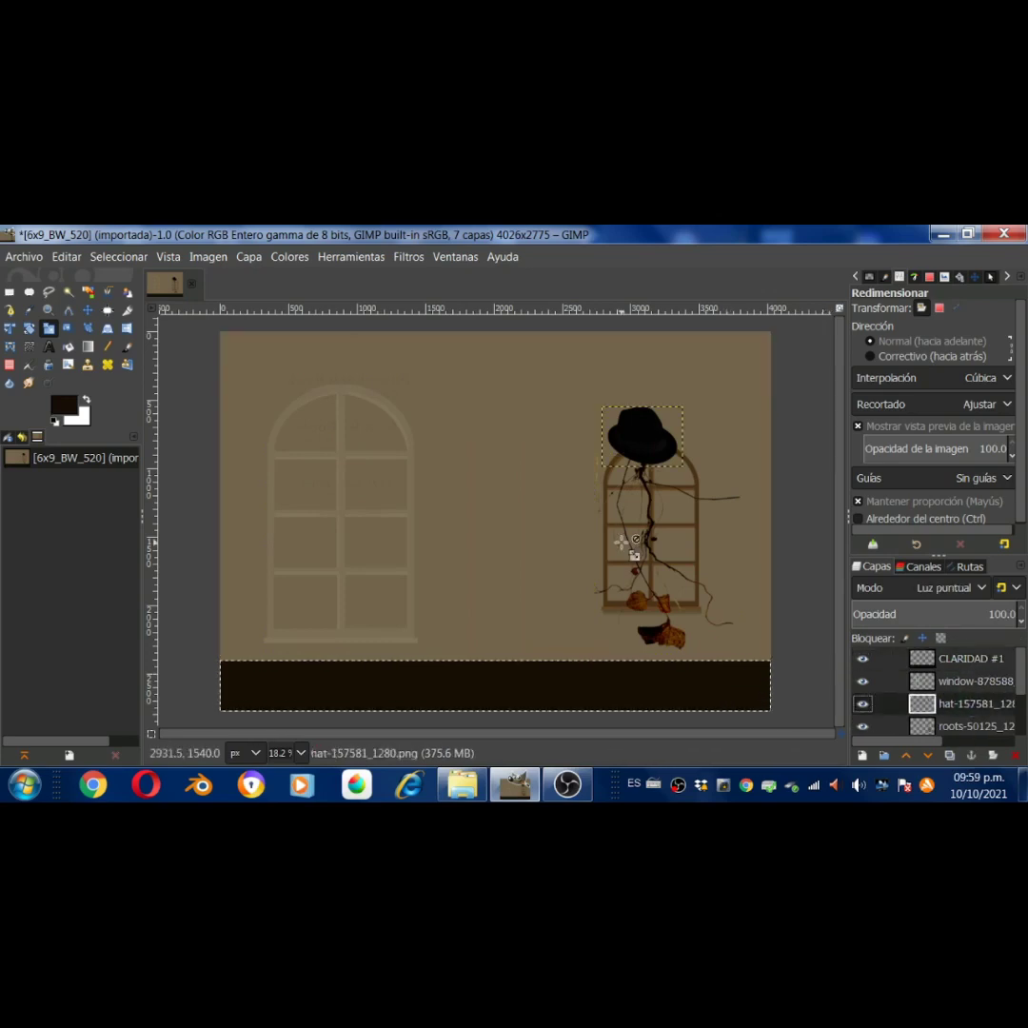
left_click(901, 724)
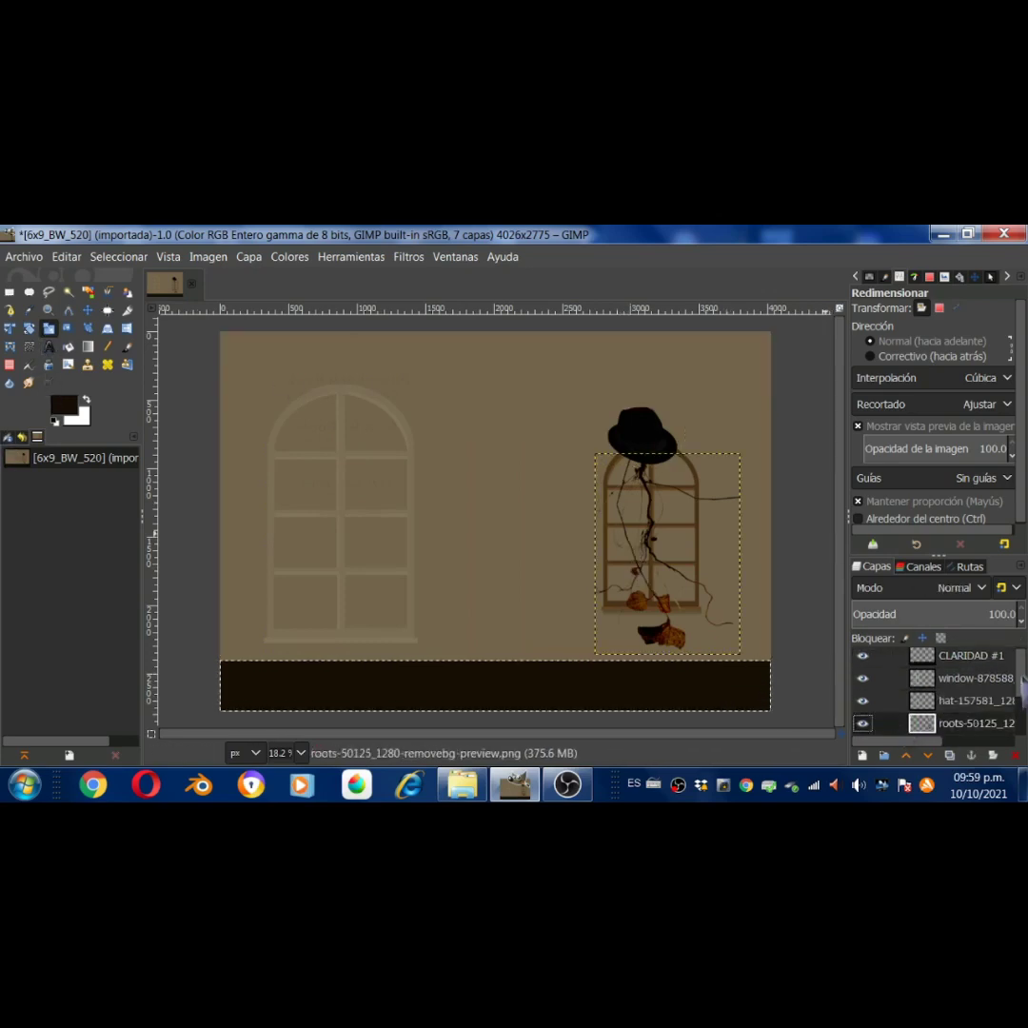
key("Page_Up")
key("Page_Up")
key("Page_Up")
Type the WISDOM title near the top and reposition it toward the centre
left_click(48, 347)
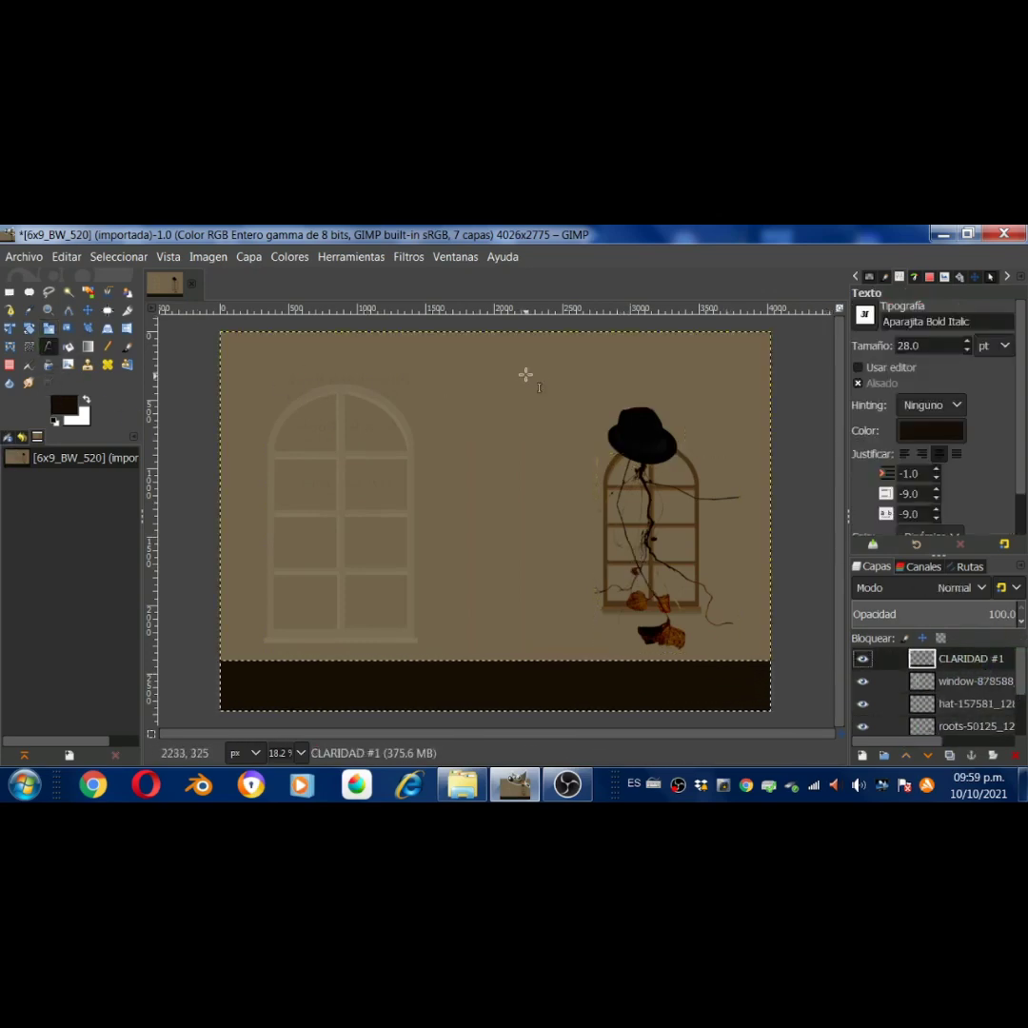
left_click_drag(515, 371, 777, 476)
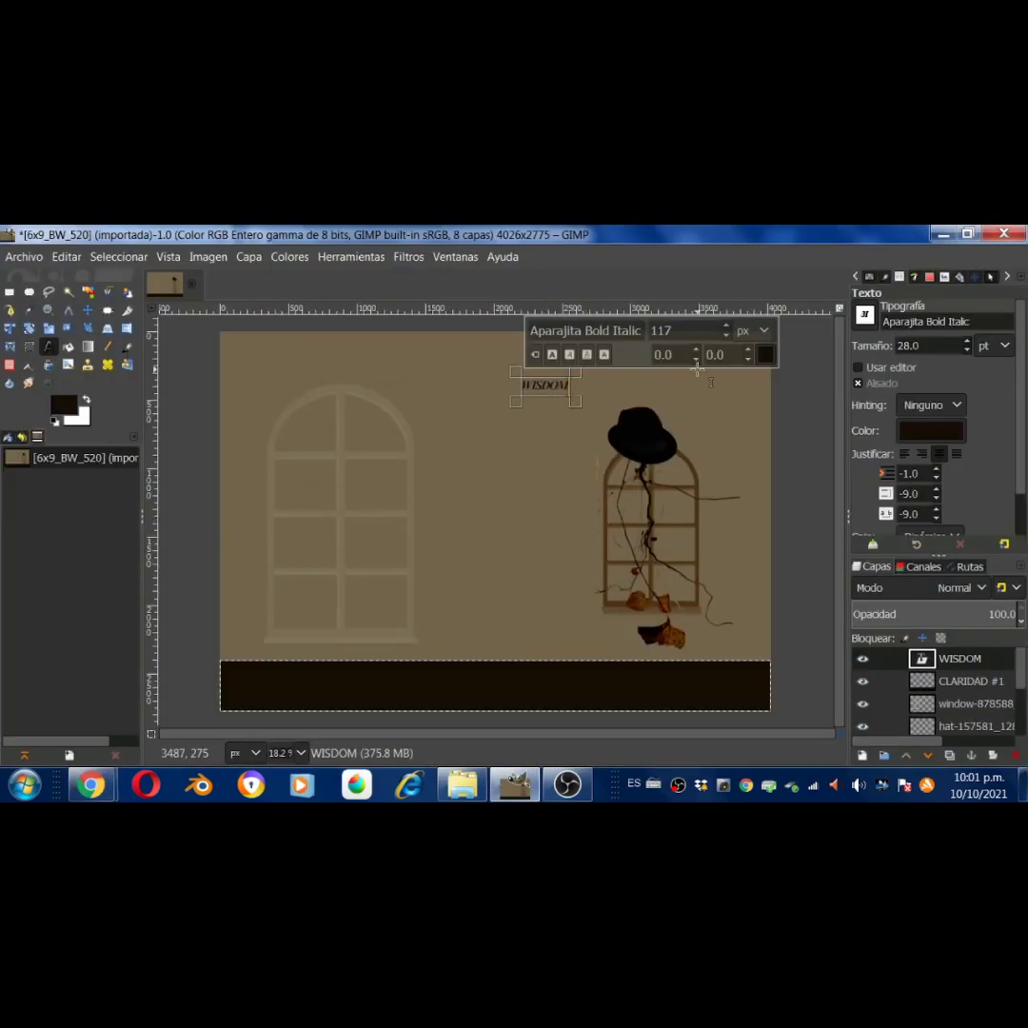
left_click(676, 370)
key("m")
left_click_drag(553, 396, 646, 382)
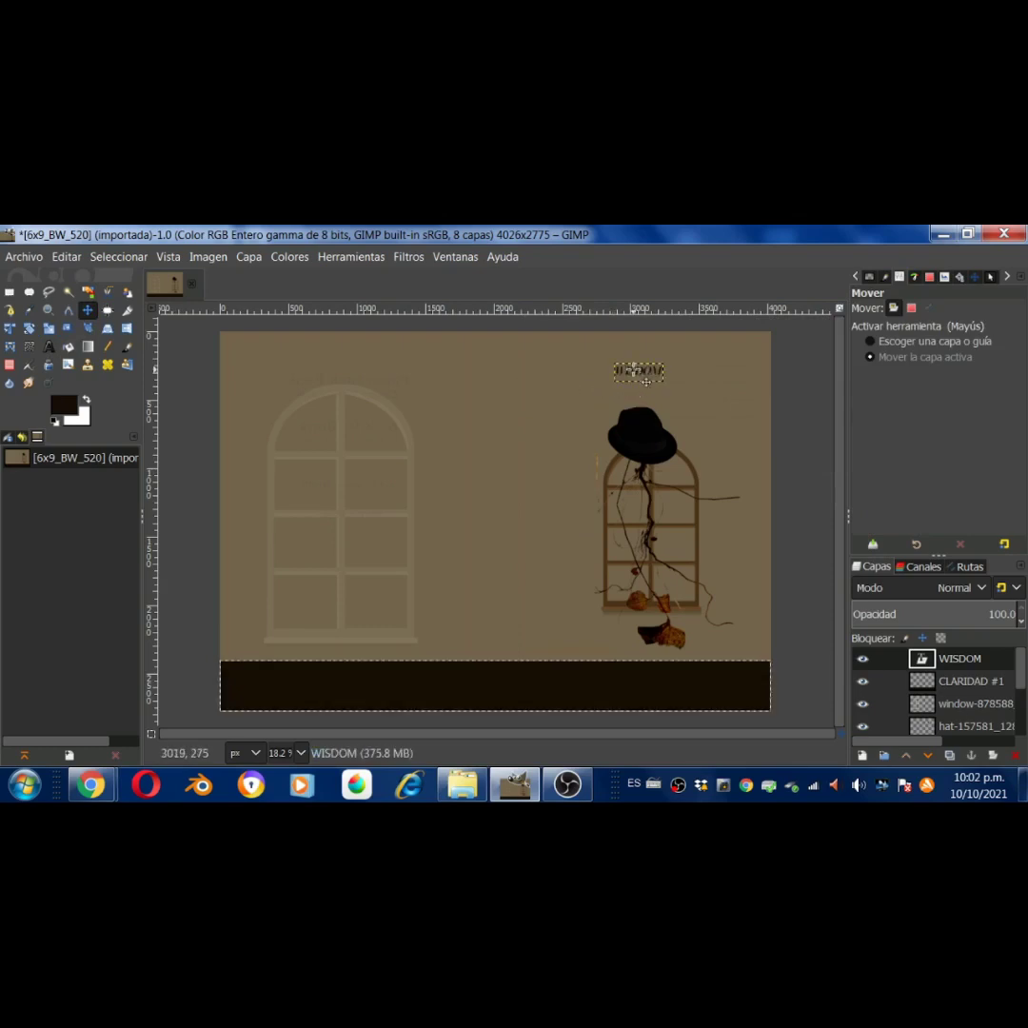
left_click(48, 347)
left_click(641, 371)
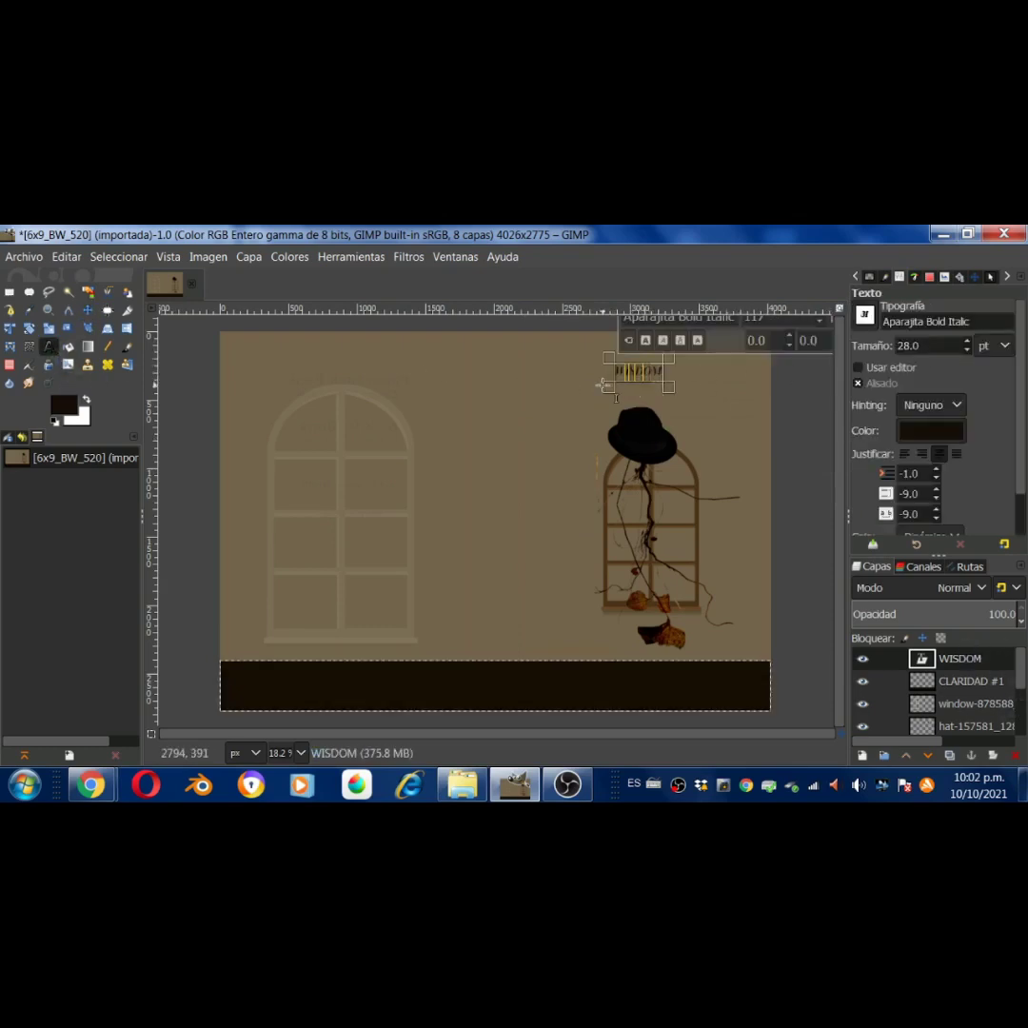
key("m")
left_click_drag(650, 387, 502, 441)
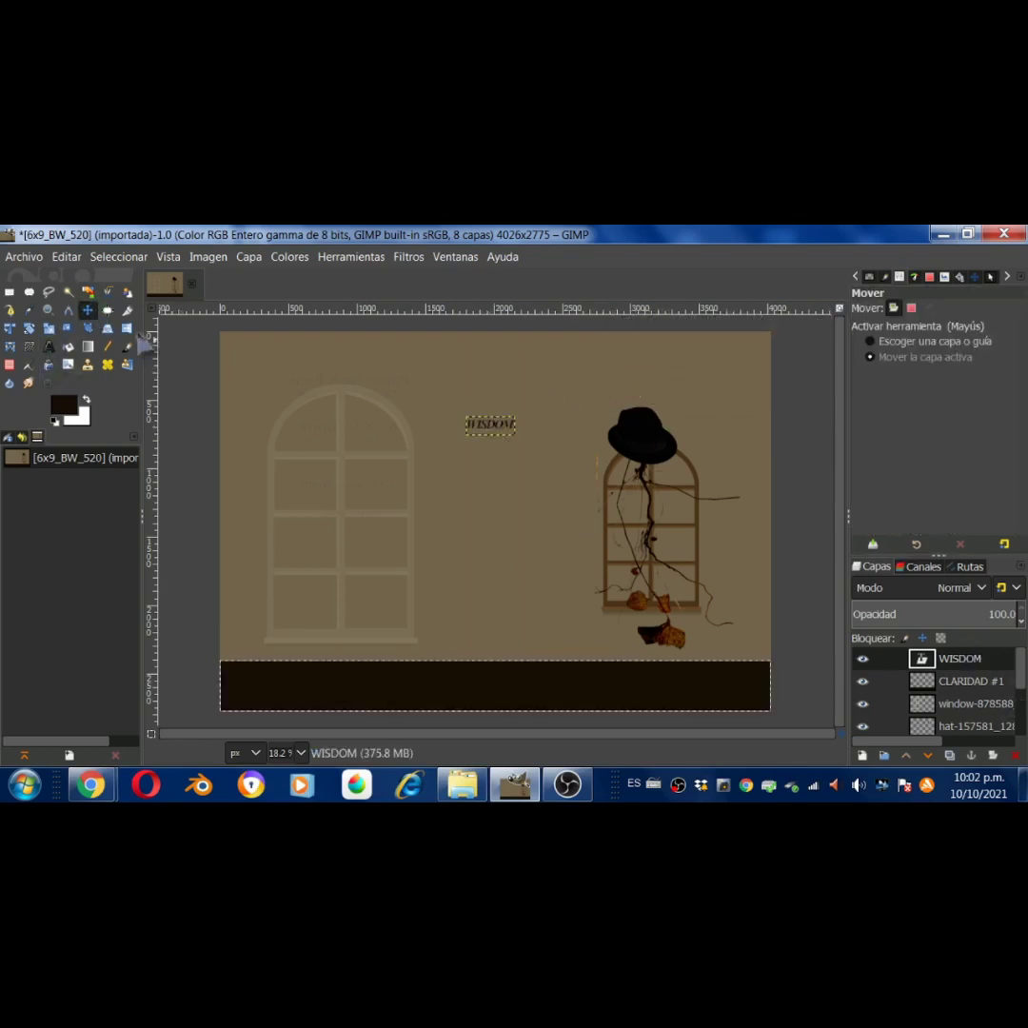
Try rotating the hat layer, then cancel and select the WISDOM layer
left_click(971, 680)
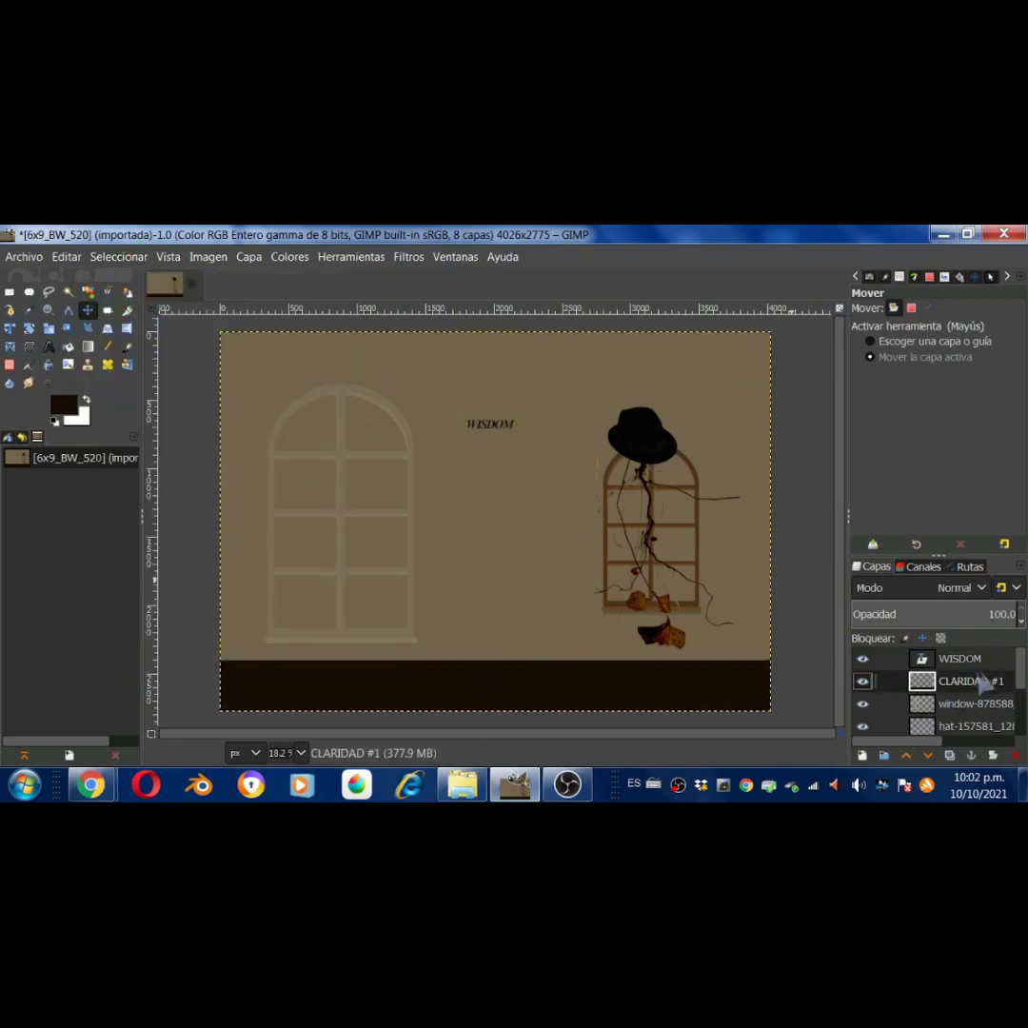
left_click(971, 725)
key("shift+r")
left_click(684, 560)
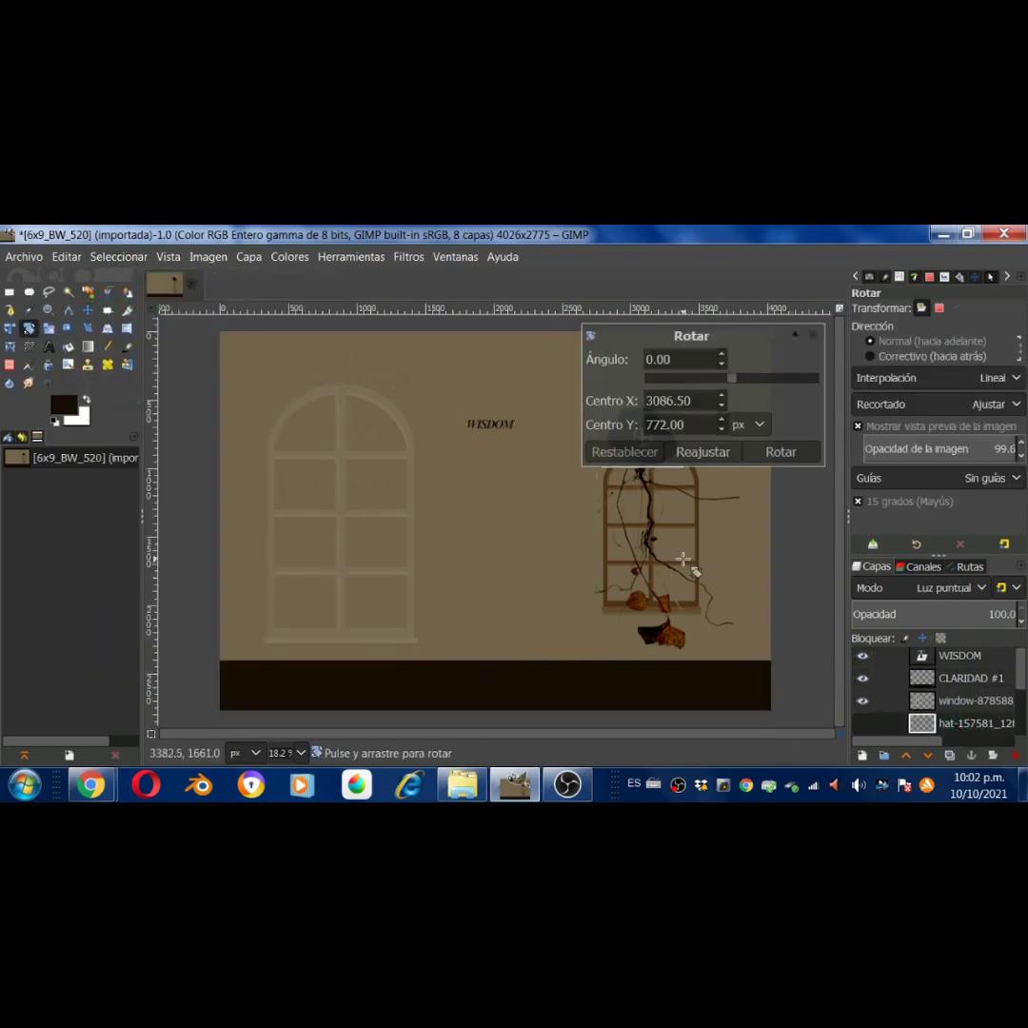
left_click(960, 656)
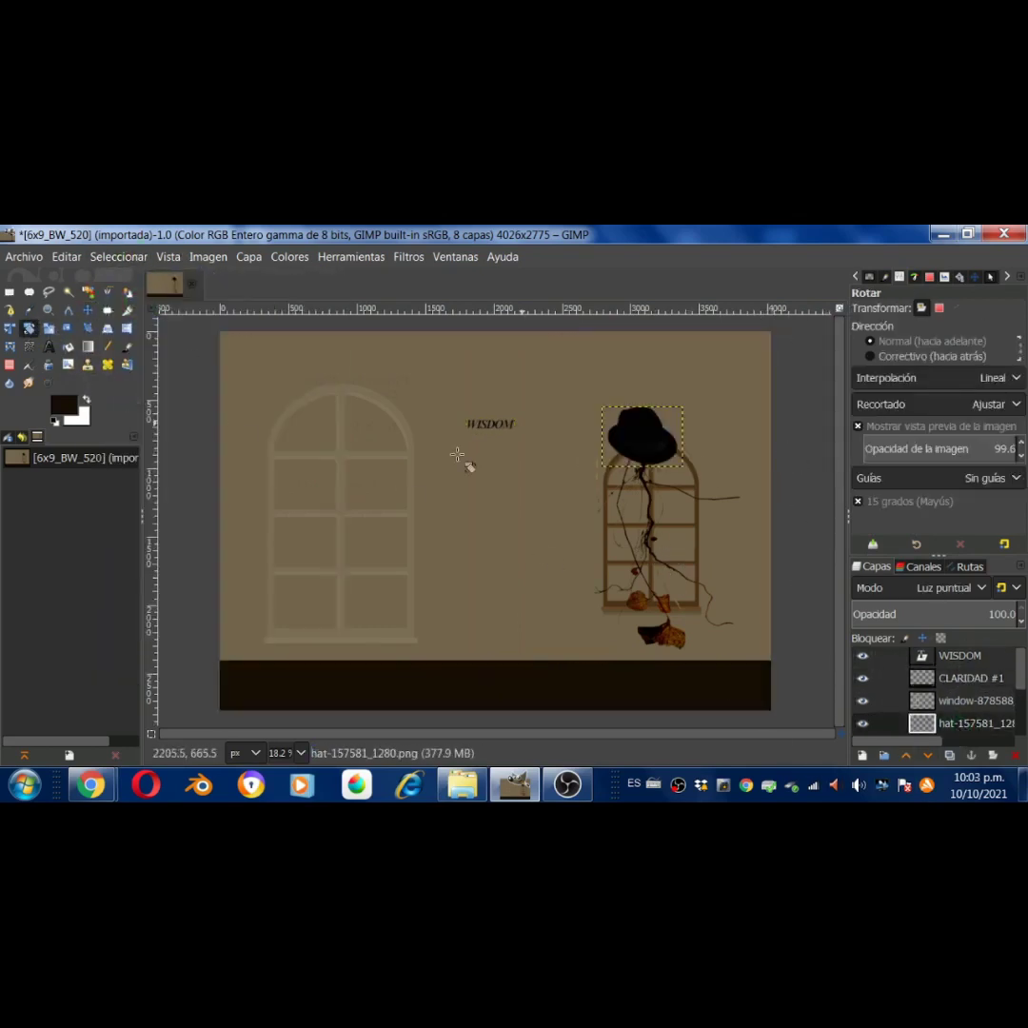
Enlarge WISDOM to 250 px Aparajita Bold Italic and nudge it slightly left
left_click(49, 345)
left_click(490, 424)
type("250")
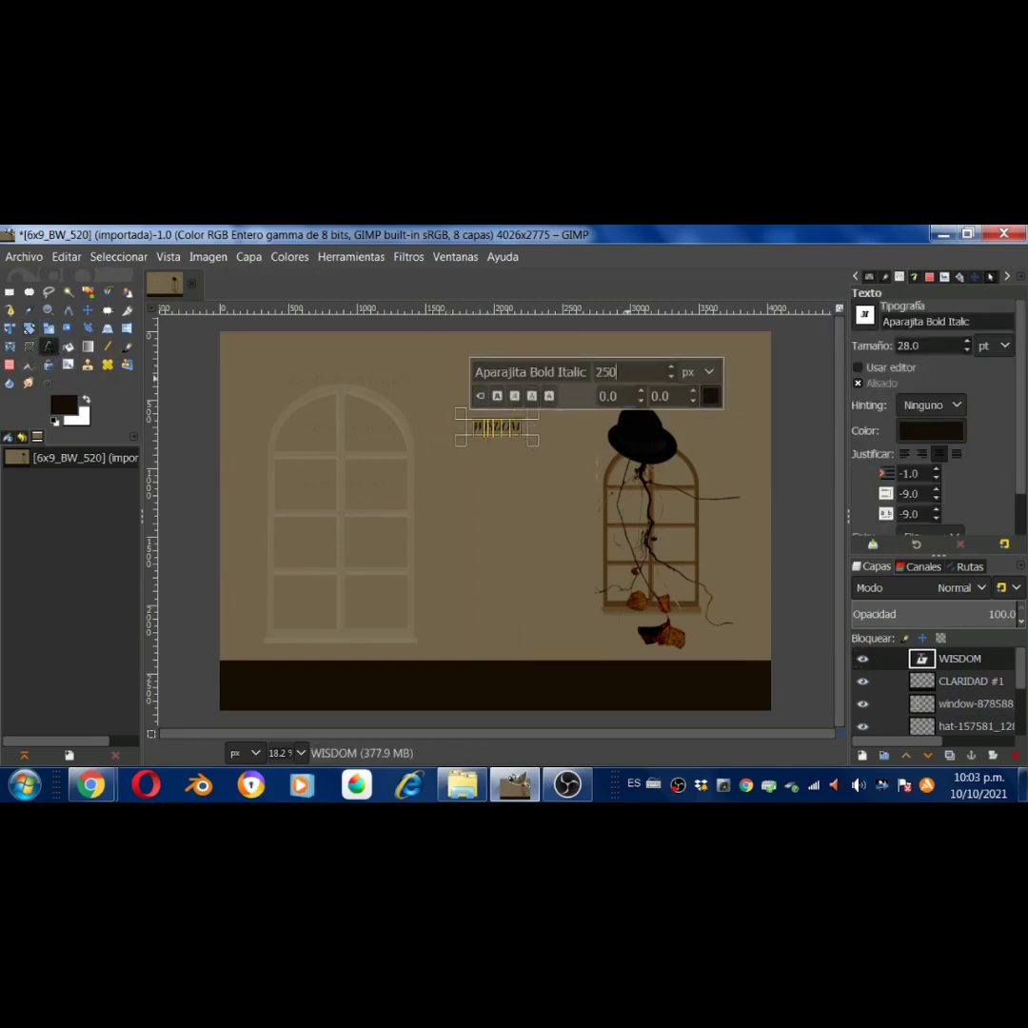
key("Return")
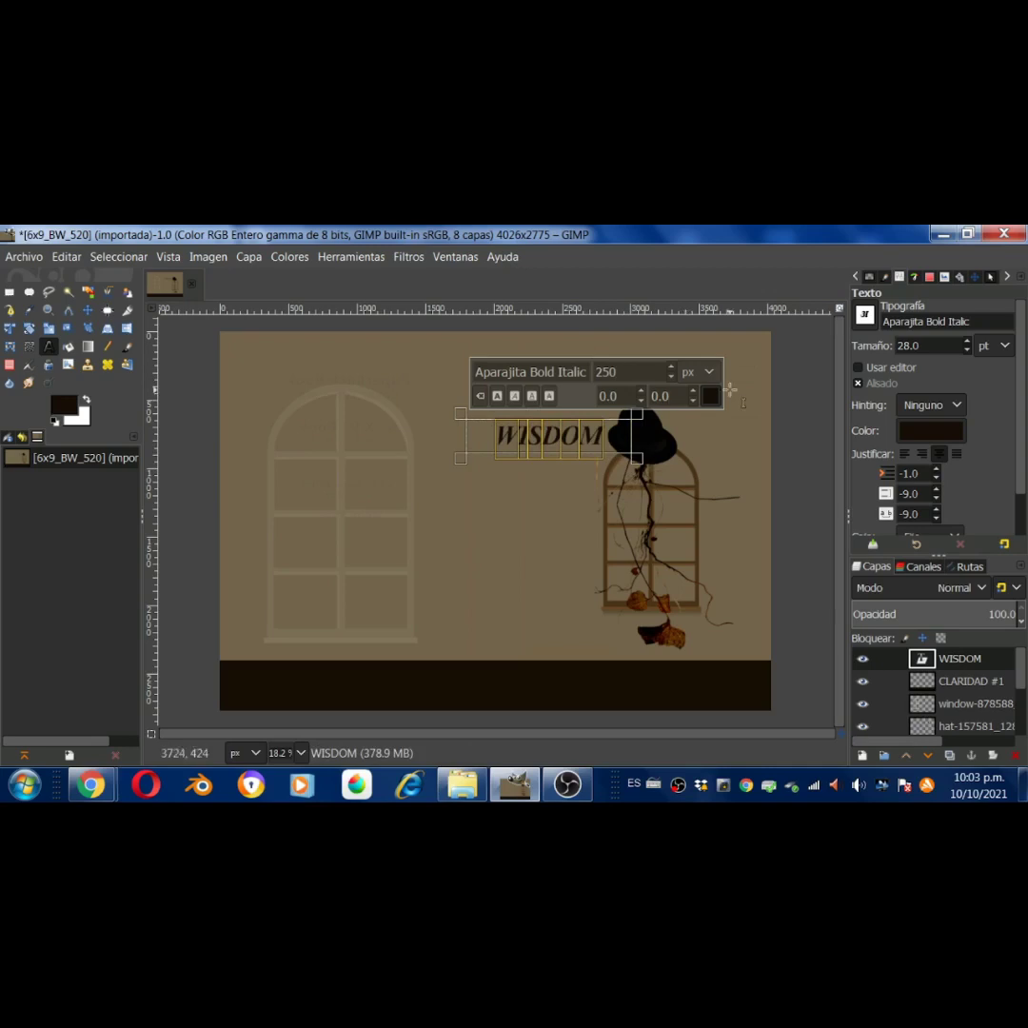
left_click_drag(592, 431, 407, 446)
Make the WISDOM title text orange
left_click(667, 395)
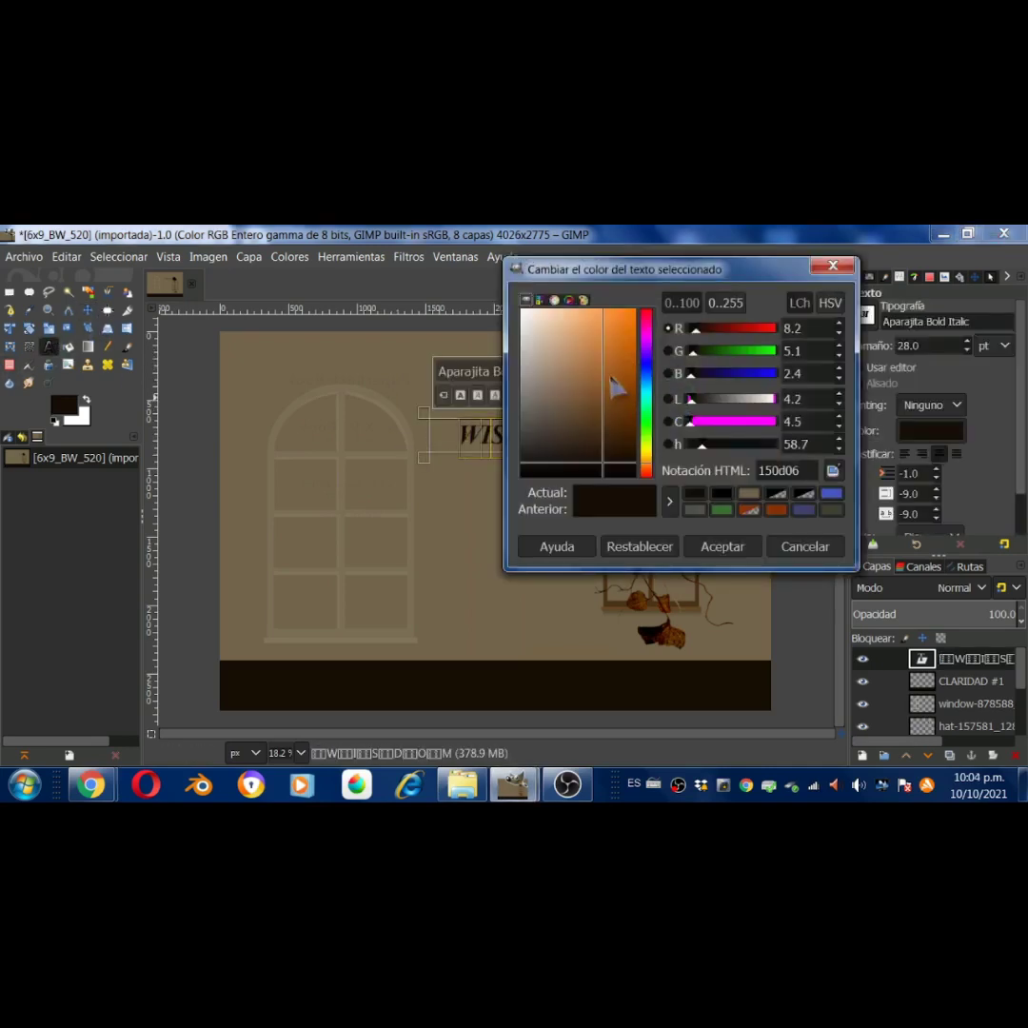
left_click(619, 333)
left_click(720, 546)
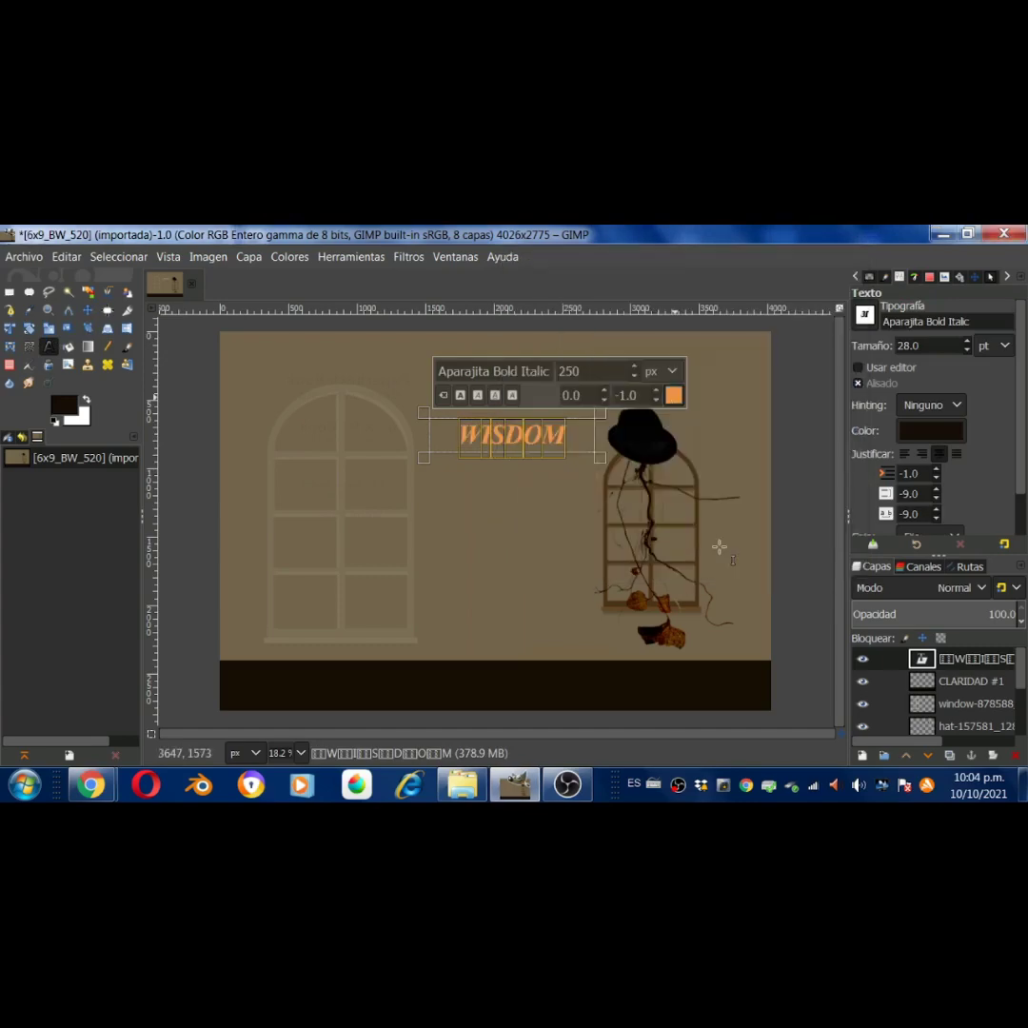
Show the Fonts panel and try MADE Outer Sans Bold and MingLiU_HKSCS-ExtB on the title
left_click(885, 277)
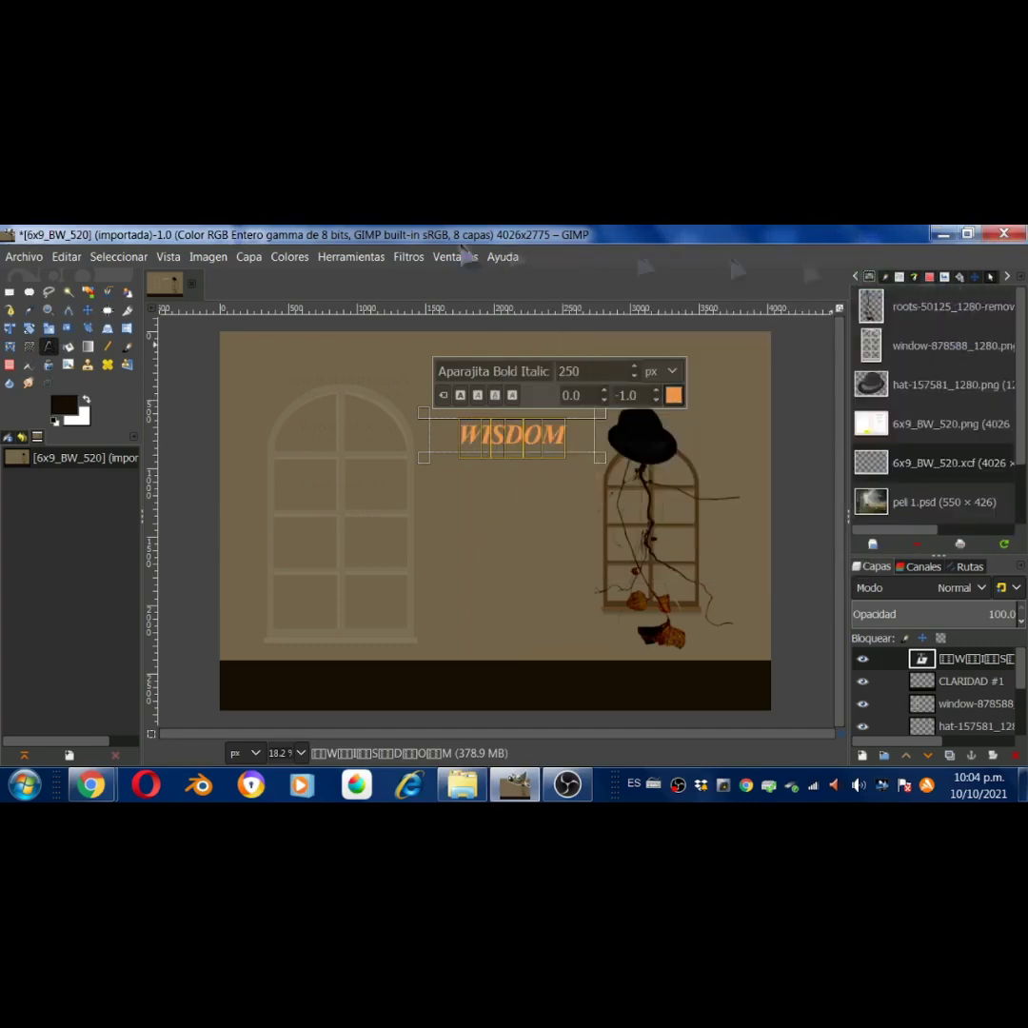
left_click(455, 257)
left_click(161, 693)
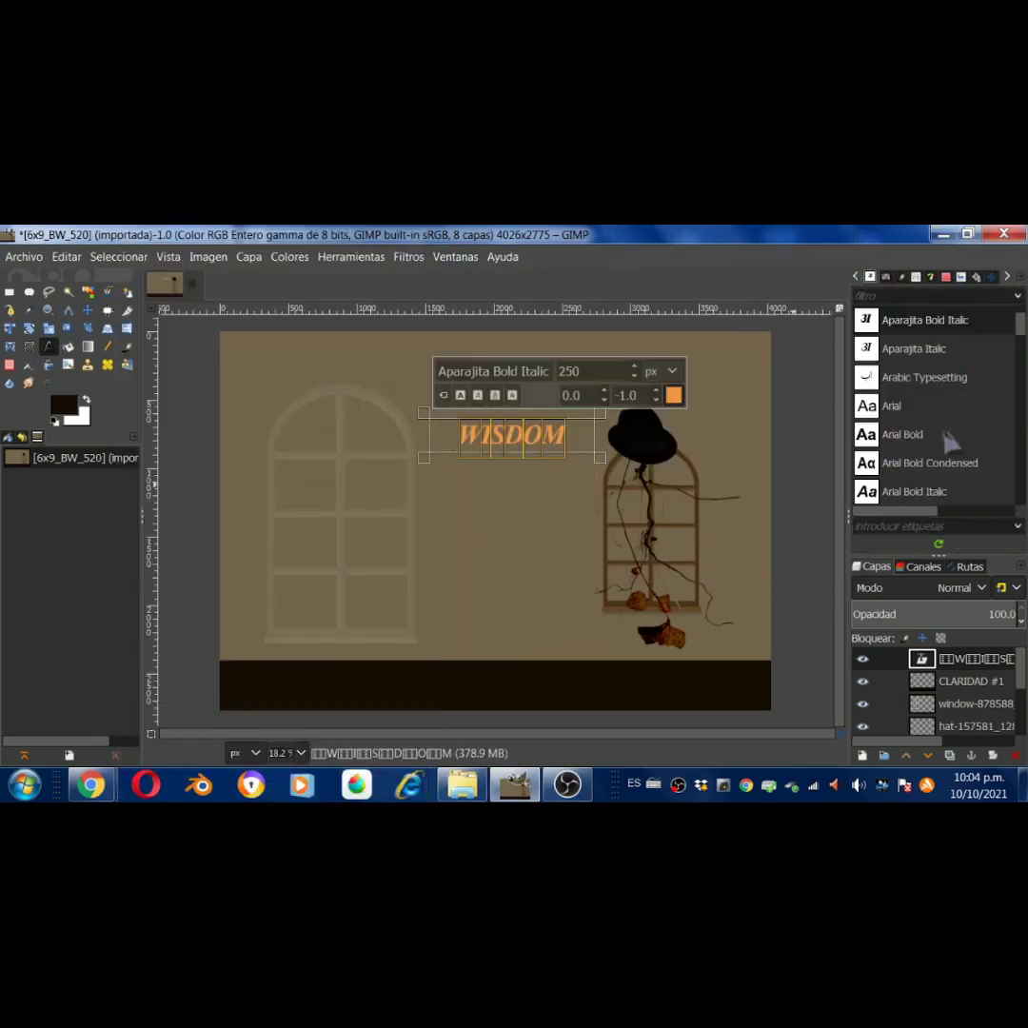
scroll(995, 400, "down", 10)
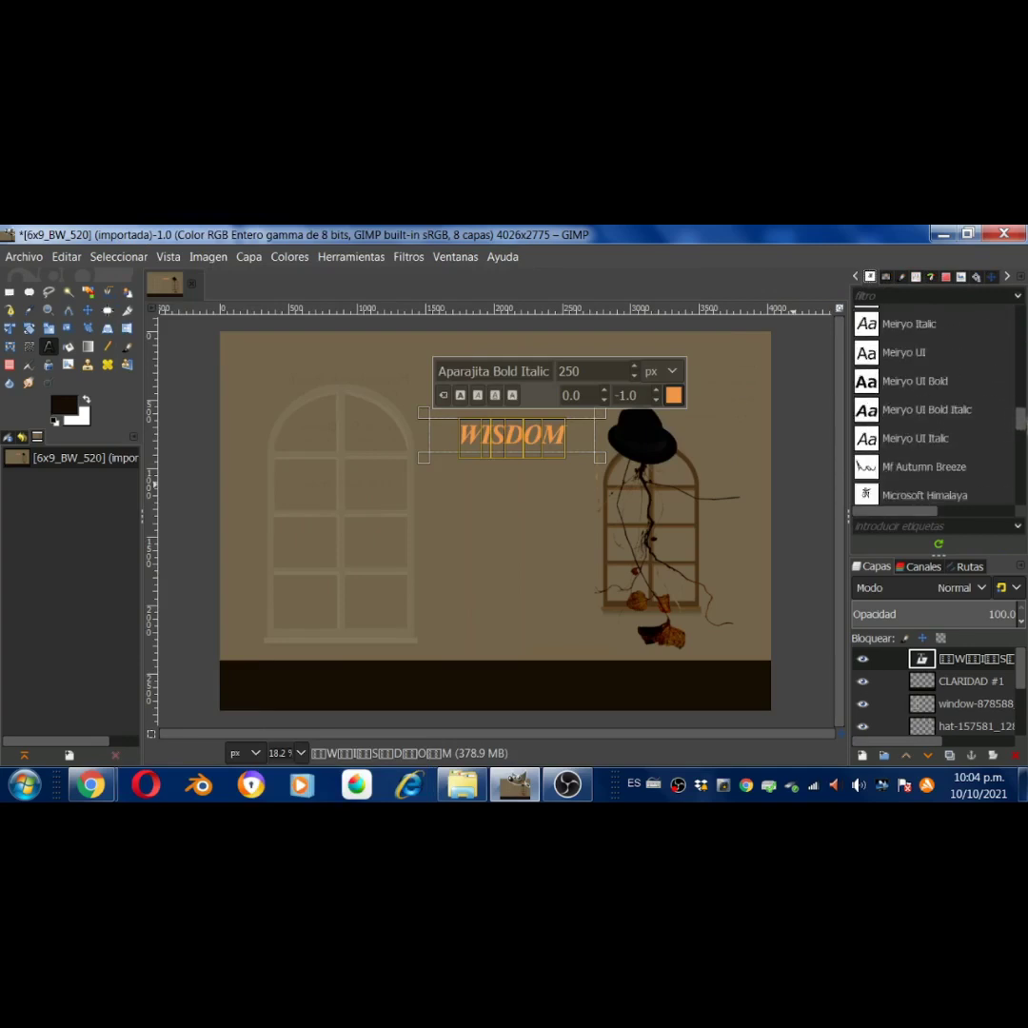
scroll(938, 410, "up", 5)
scroll(937, 409, "down", 5)
scroll(938, 409, "down", 3)
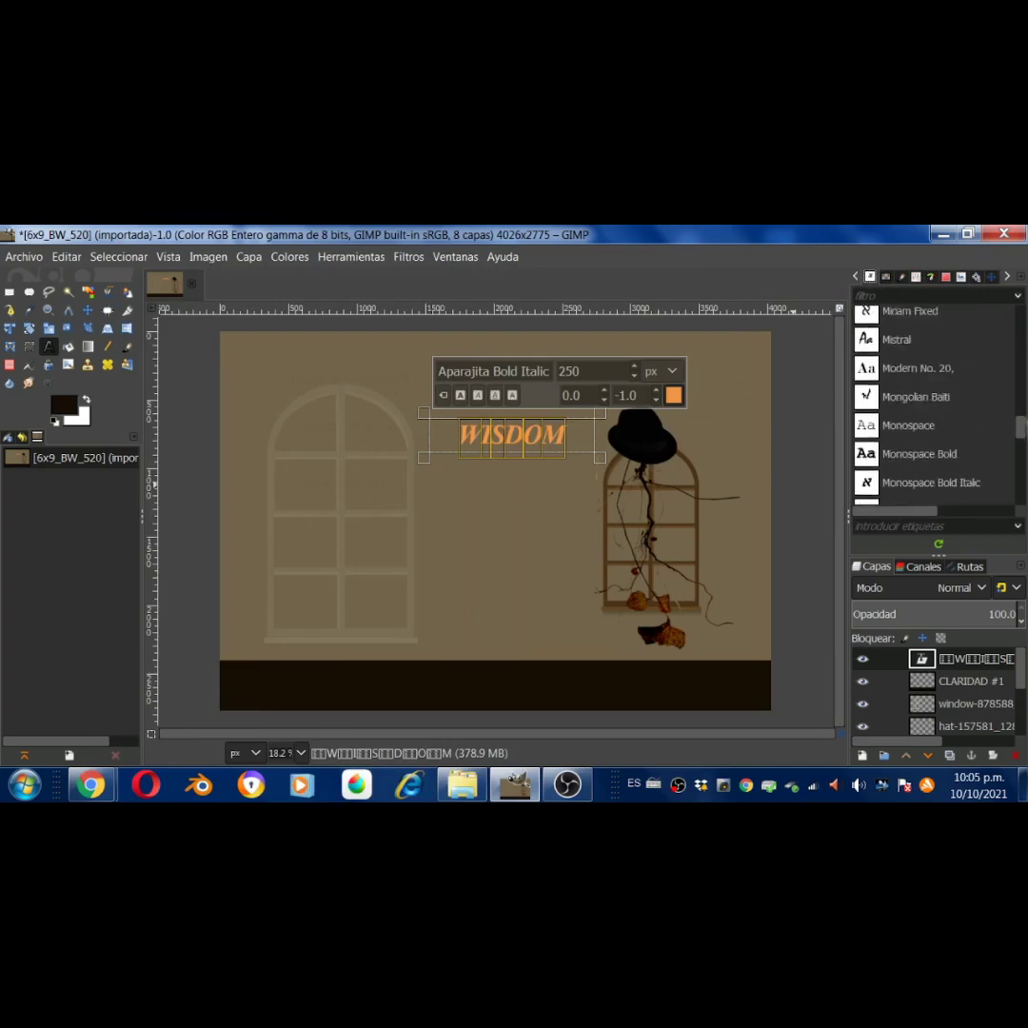
scroll(938, 409, "up", 6)
scroll(938, 410, "up", 5)
scroll(938, 409, "down", 3)
scroll(937, 409, "up", 3)
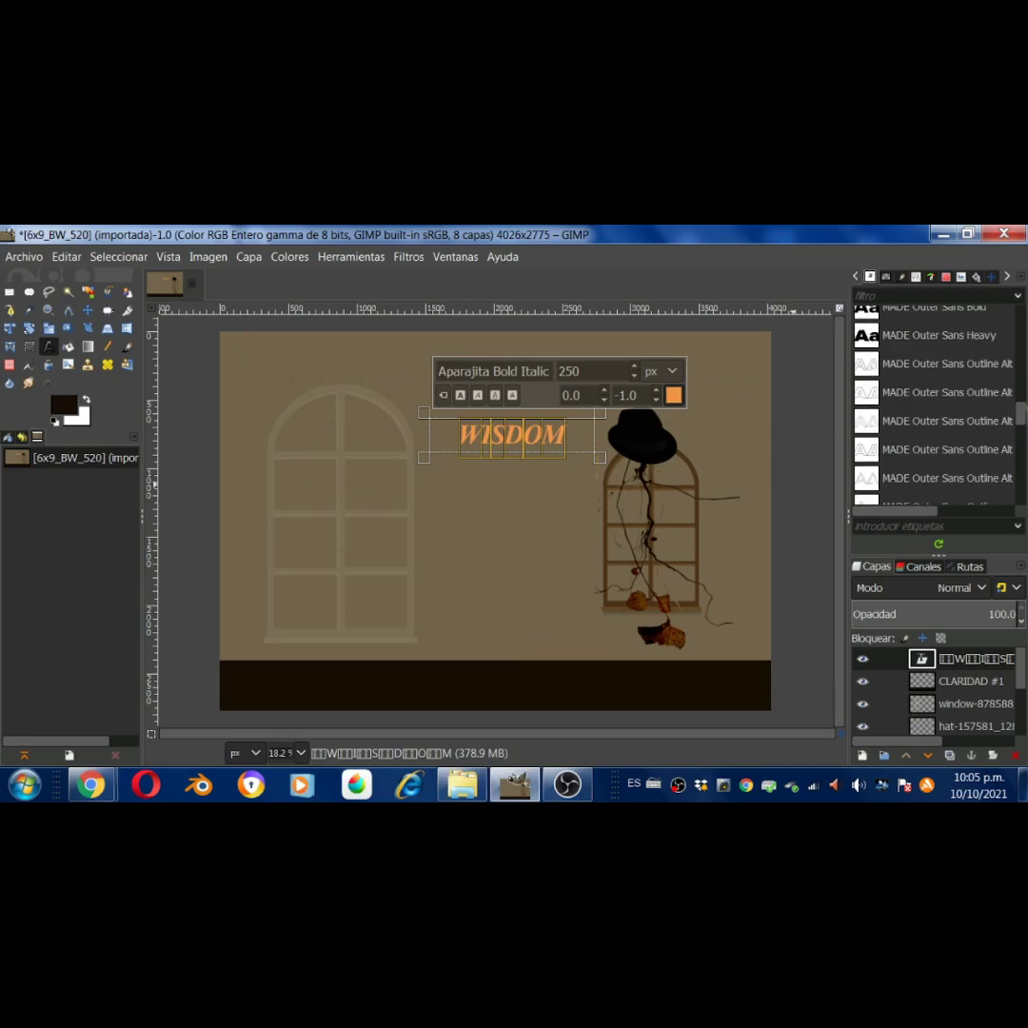
scroll(937, 410, "down", 8)
scroll(938, 410, "down", 5)
scroll(938, 409, "up", 8)
left_click(918, 435)
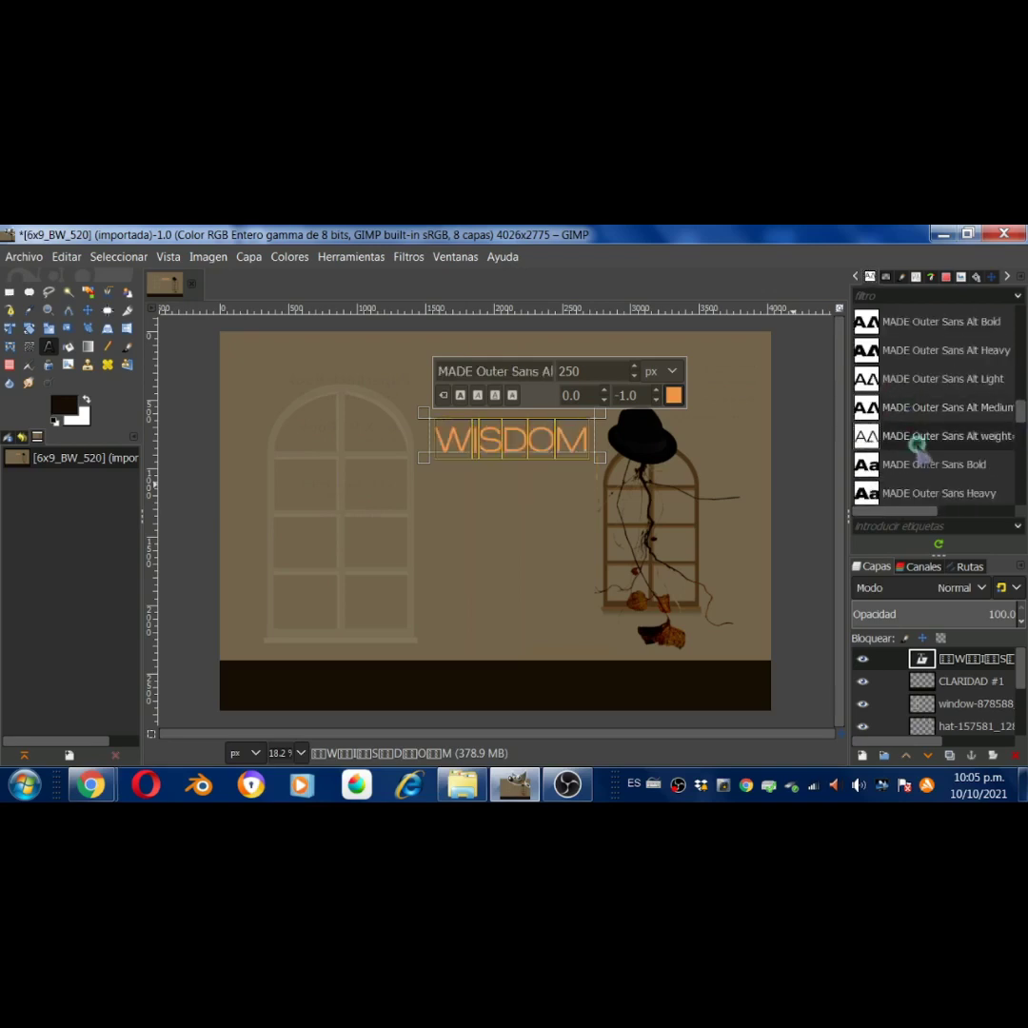
scroll(929, 482, "down", 5)
left_click(929, 480)
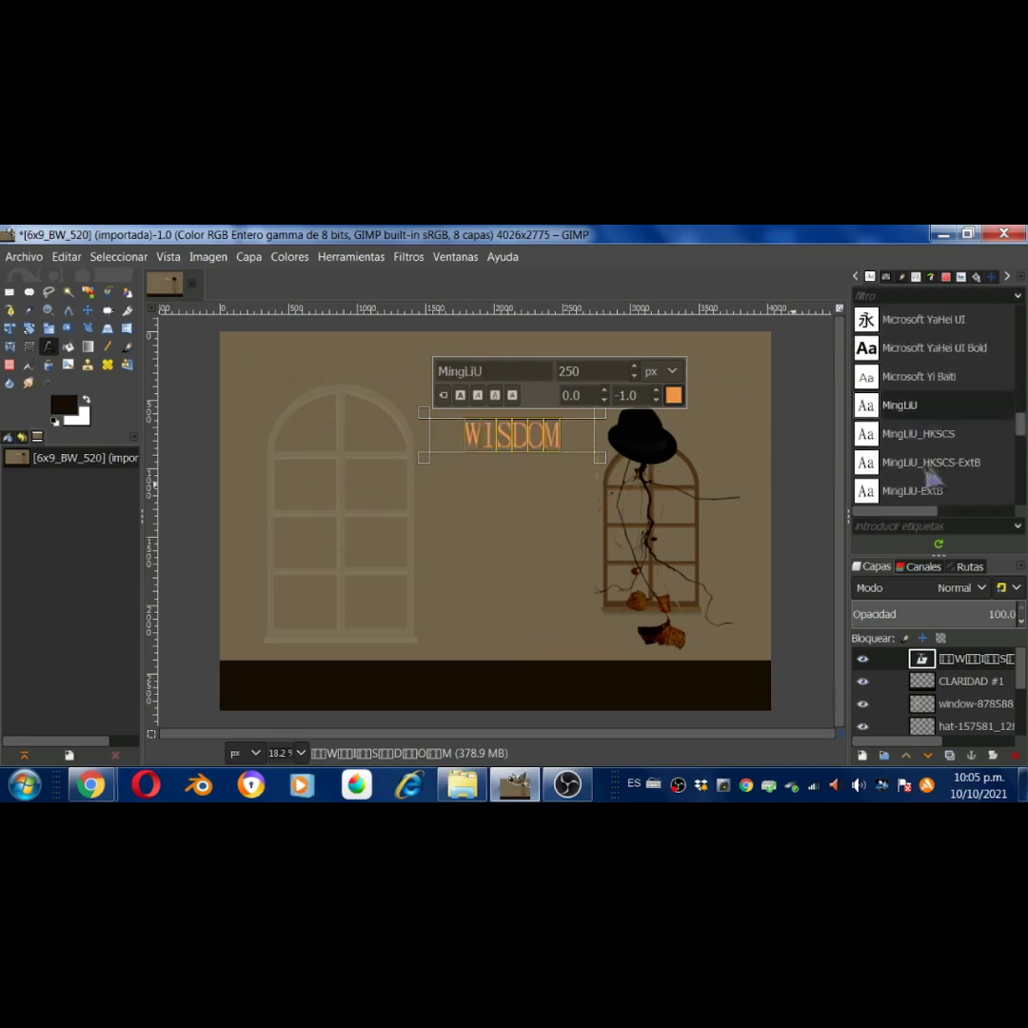
scroll(929, 457, "up", 5)
scroll(1023, 426, "up", 5)
Set WISDOM in Book Antiqua Bold and move it up above the hat
left_click(947, 428)
scroll(1024, 425, "up", 5)
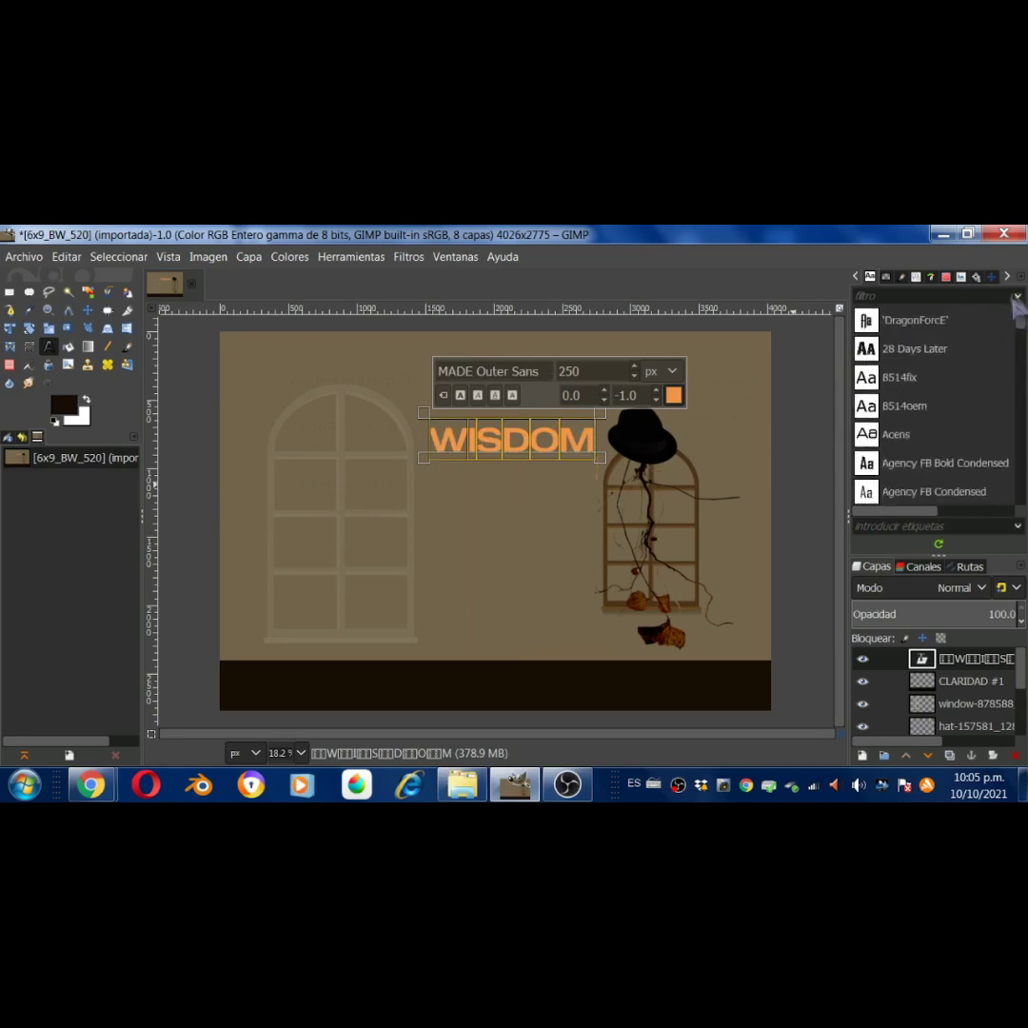
scroll(933, 428, "down", 5)
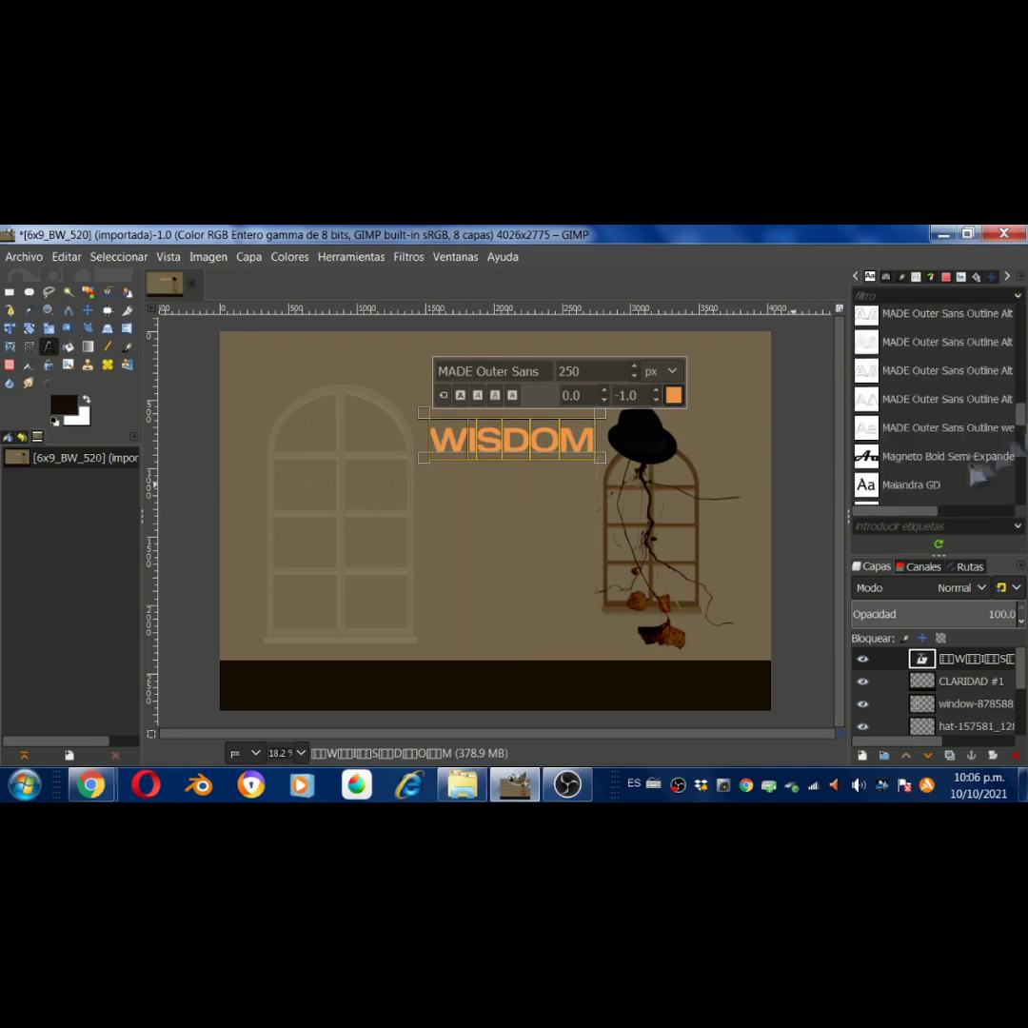
left_click(910, 484)
left_click(931, 399)
left_click_drag(1020, 414, 1019, 375)
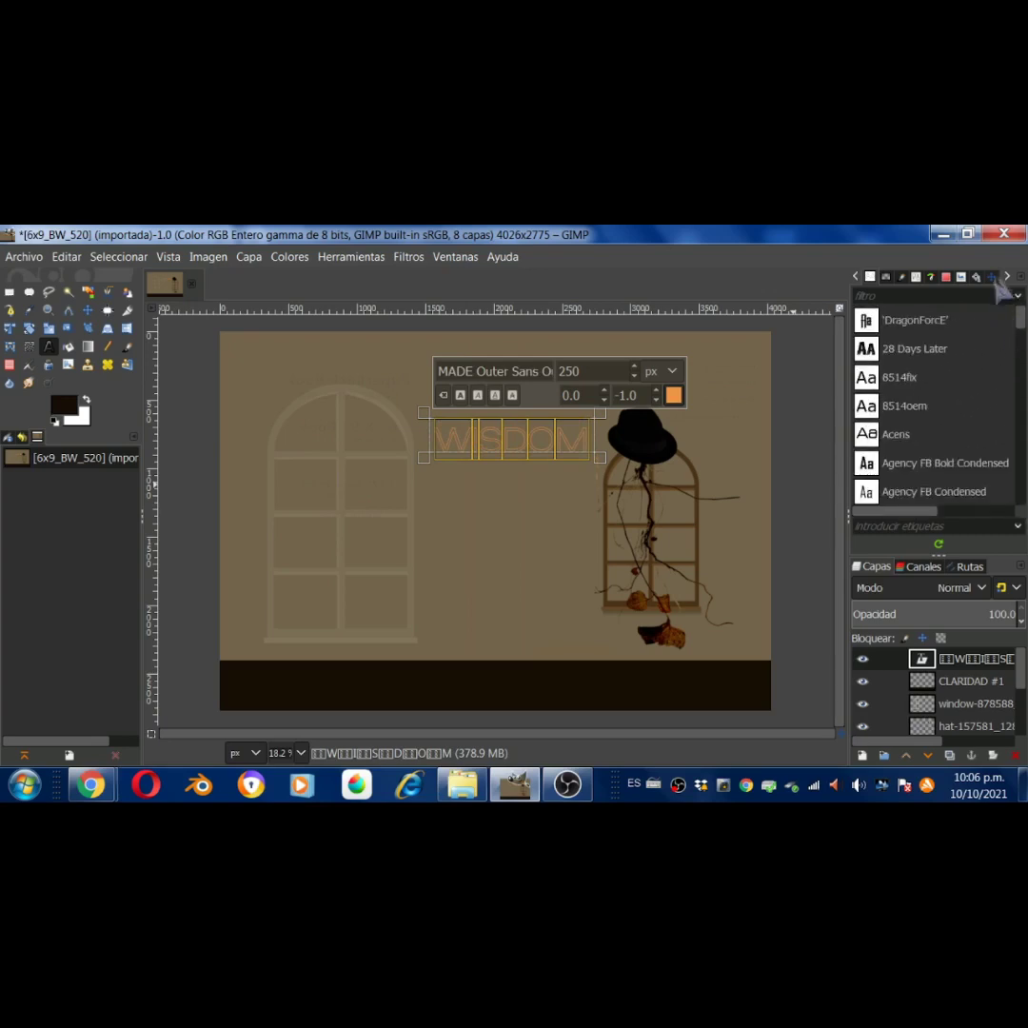
left_click_drag(1021, 374, 1020, 459)
scroll(922, 441, "up", 10)
scroll(922, 441, "up", 5)
left_click(938, 459)
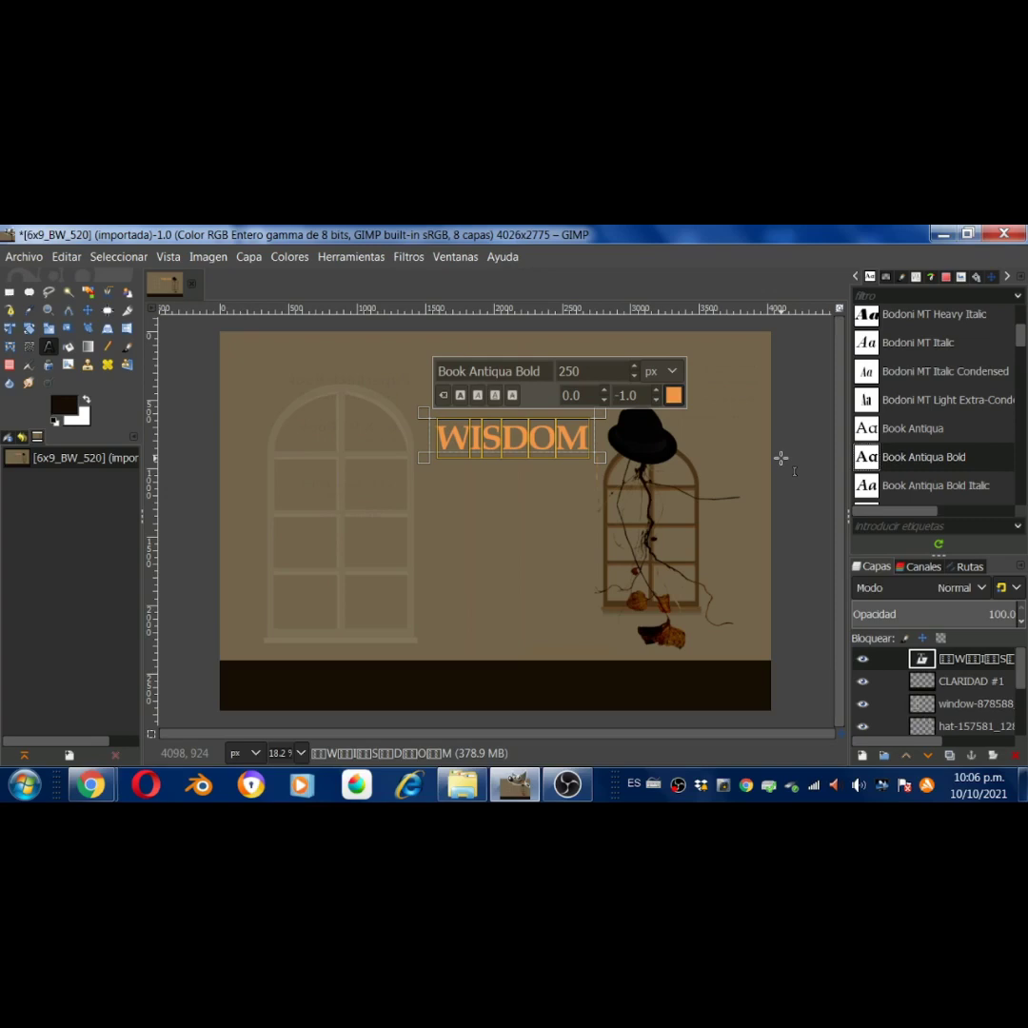
left_click(87, 310)
left_click_drag(512, 453, 652, 411)
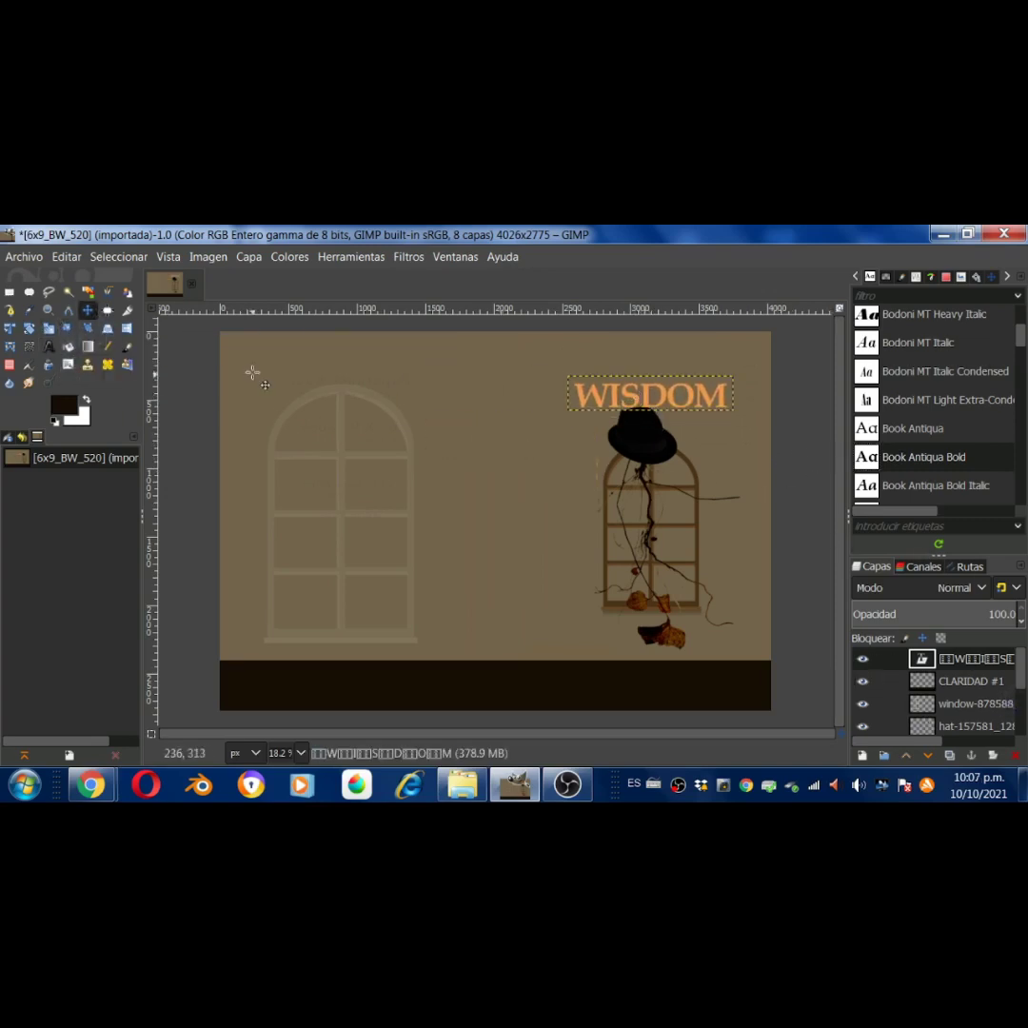
Paste the tagline as a new text block and colour it blue
left_click(50, 347)
left_click(393, 380)
key("ctrl+v")
key("ctrl+a")
left_click(495, 363)
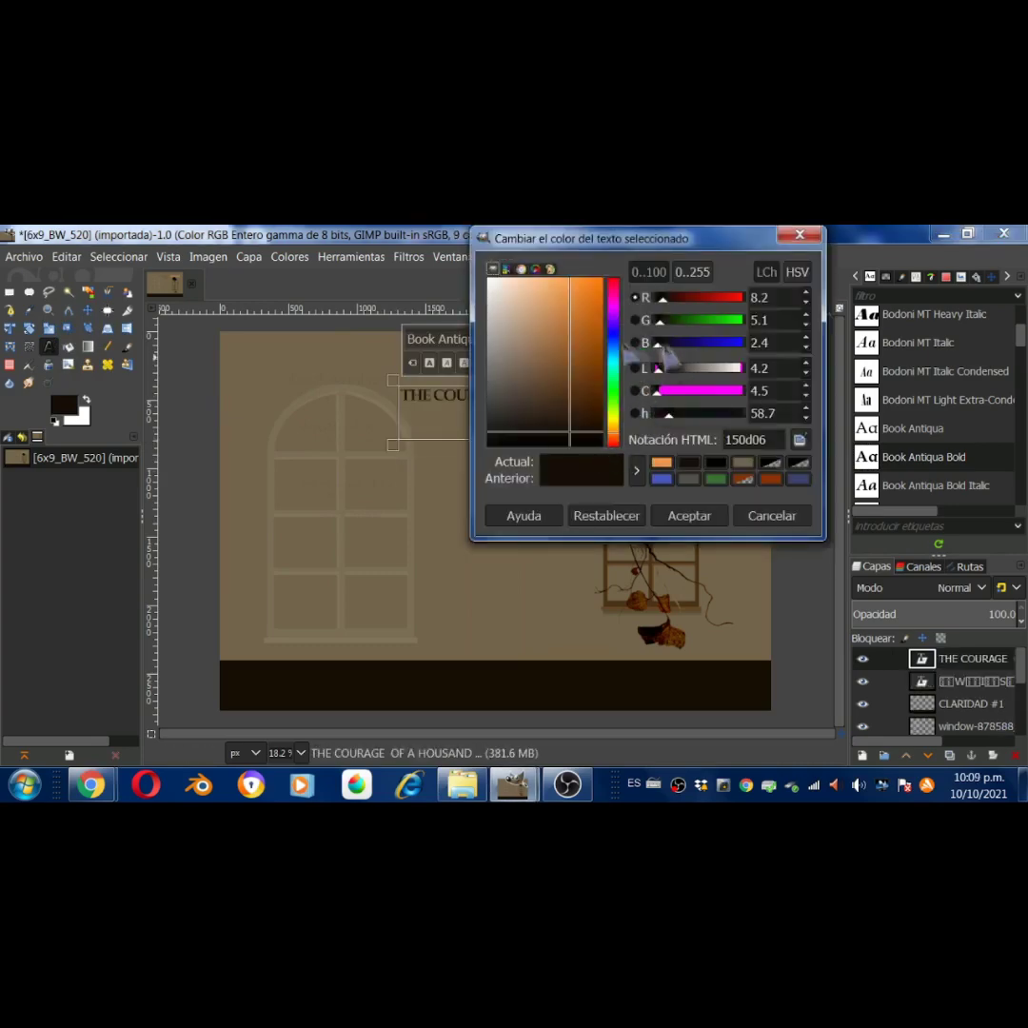
left_click(572, 366)
key("Escape")
left_click(643, 359)
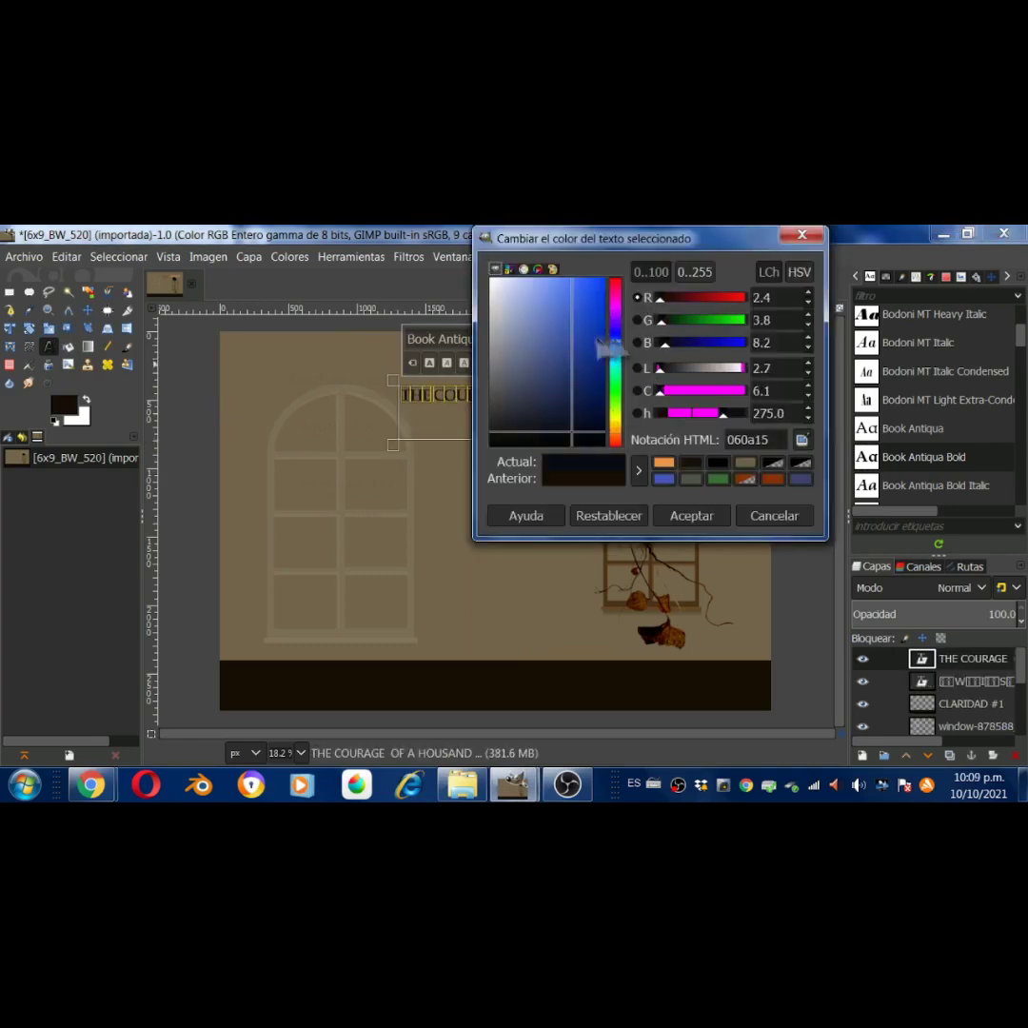
left_click(574, 310)
left_click(683, 516)
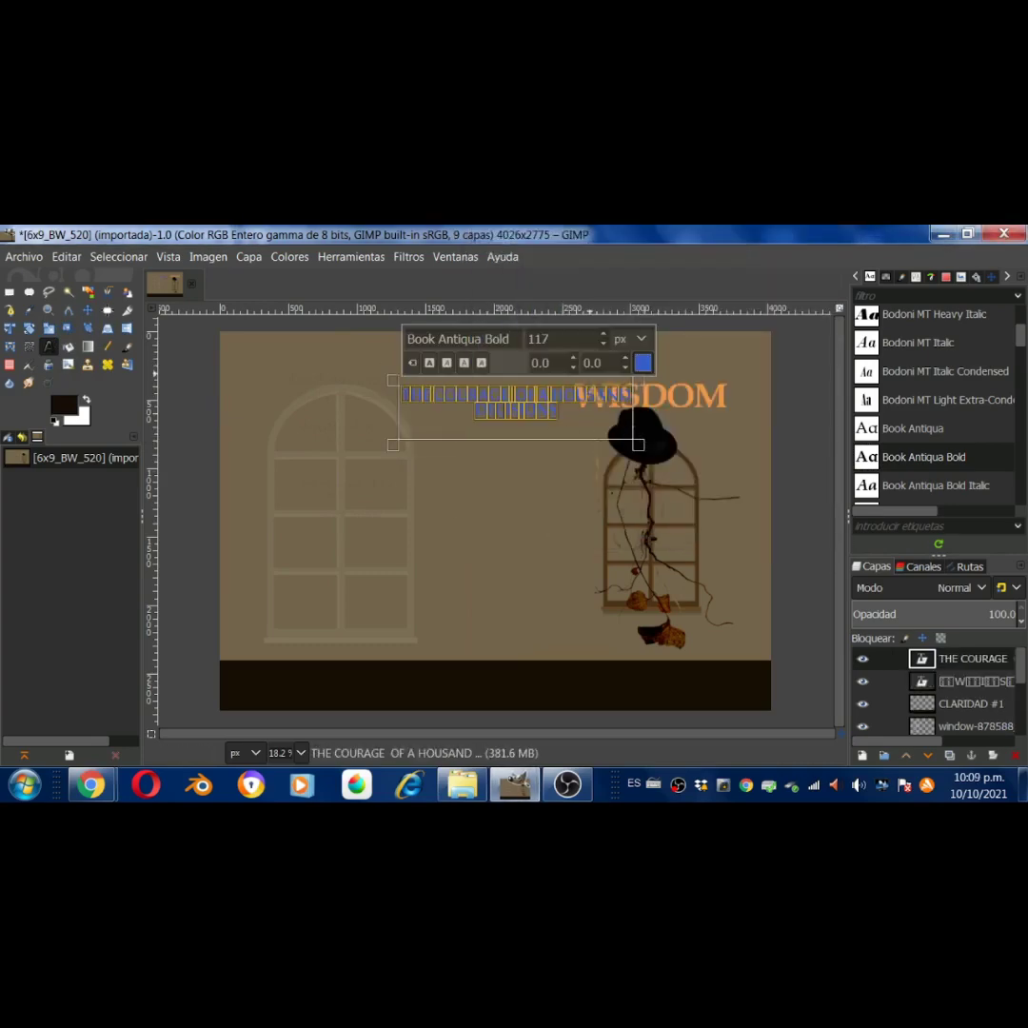
Set the tagline to 100 px, adjust its line break, and place it beneath WISDOM
double_click(538, 339)
type("100")
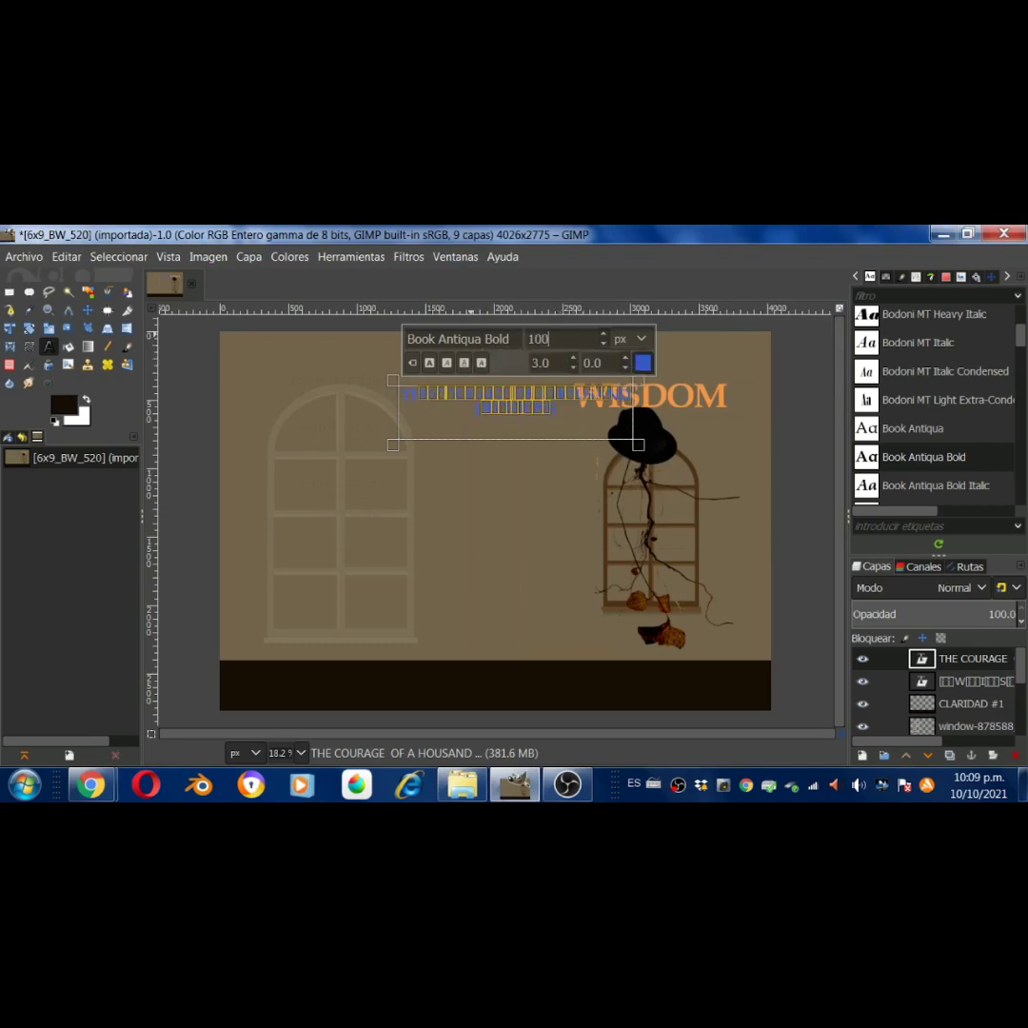
key("Return")
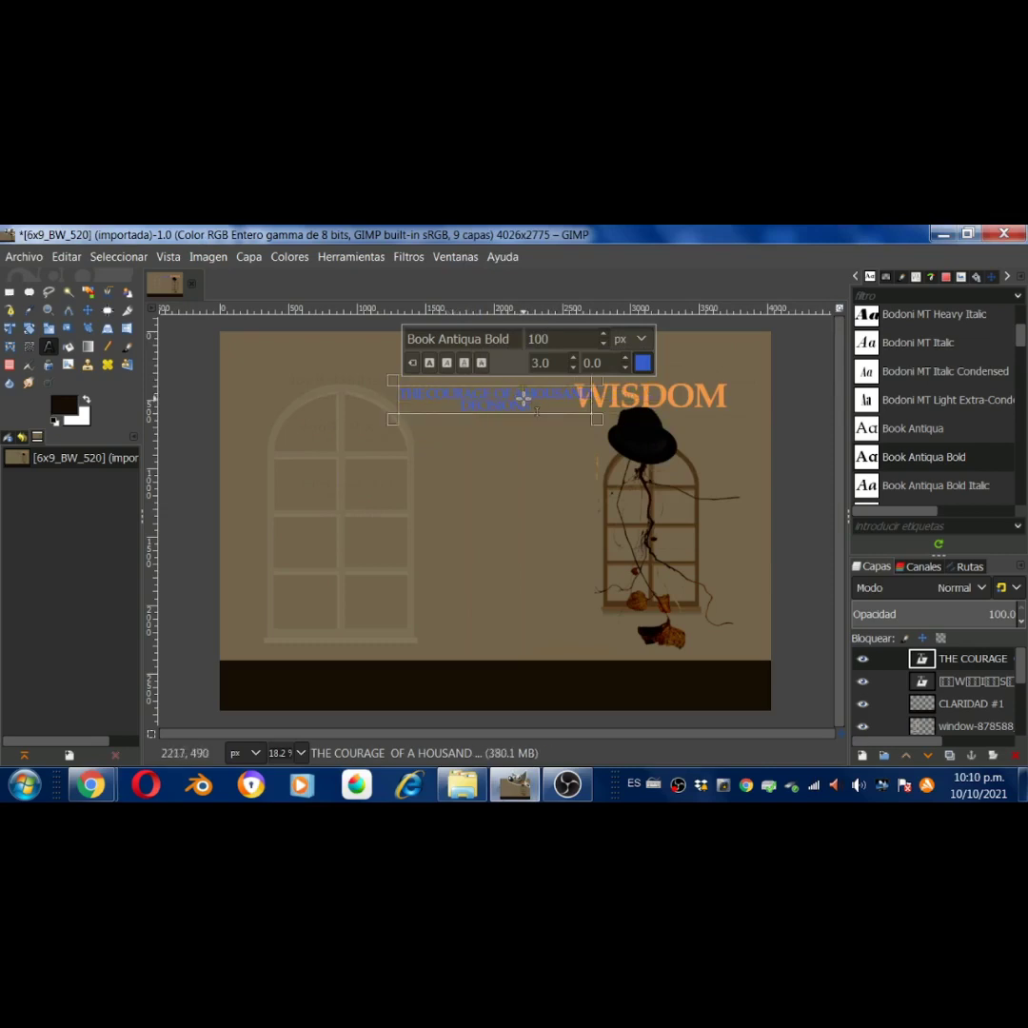
key("Return")
key("BackSpace")
key("m")
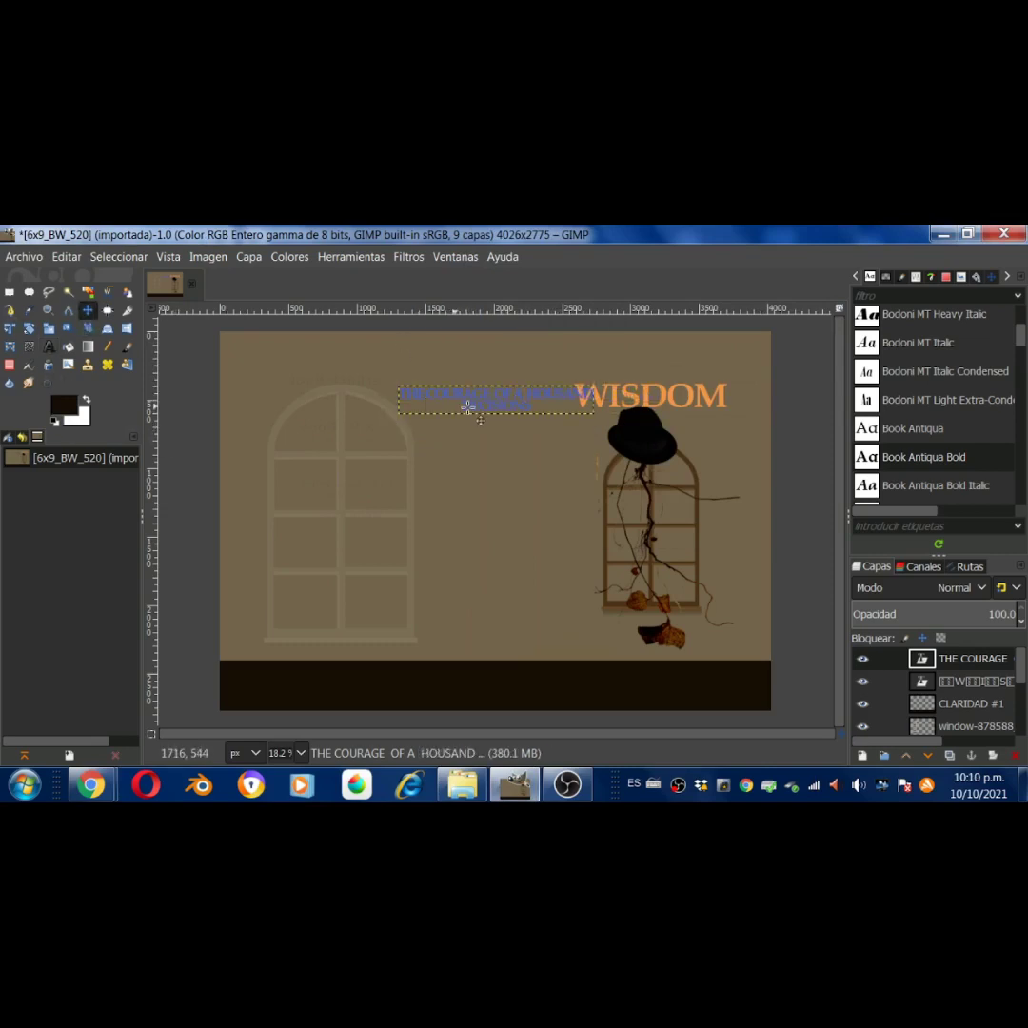
left_click_drag(470, 408, 744, 426)
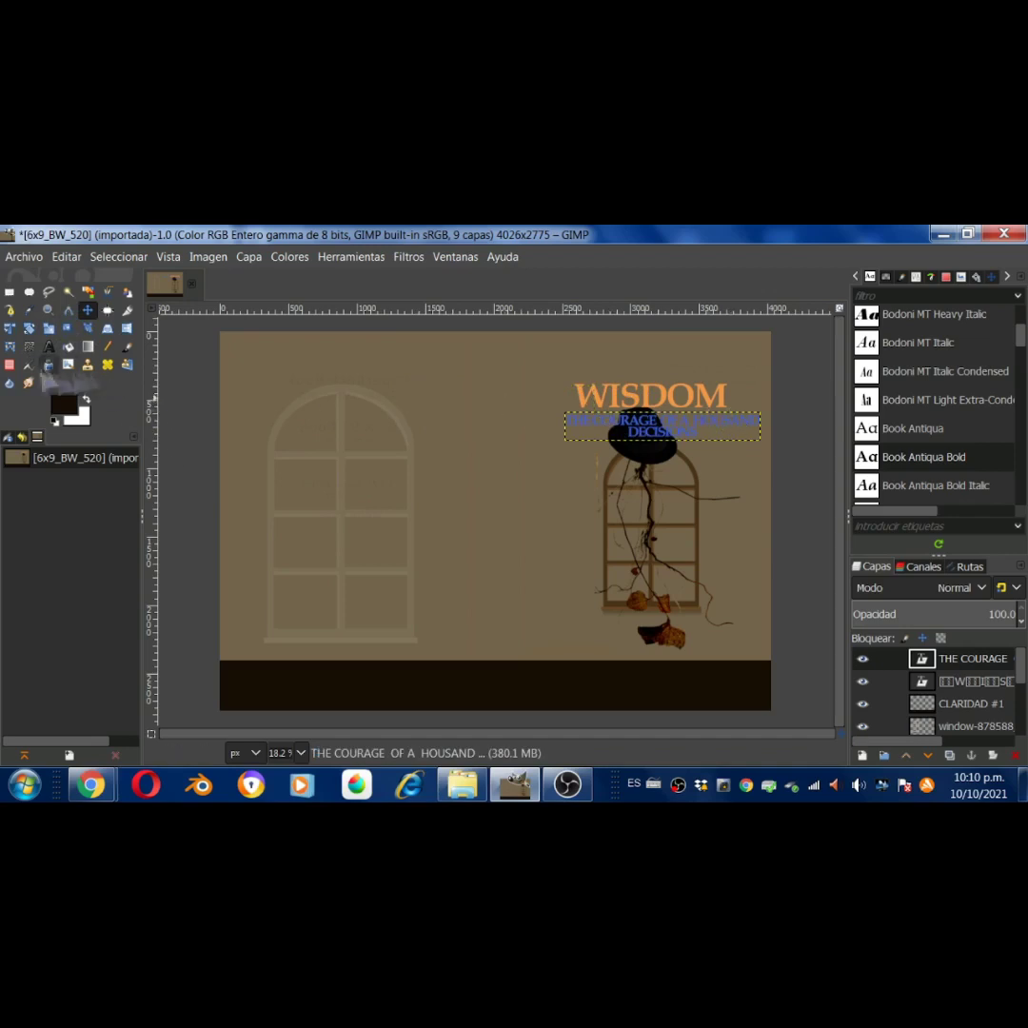
Nudge WISDOM slightly down and step through alternative fonts for the tagline
key("t")
left_click(739, 419)
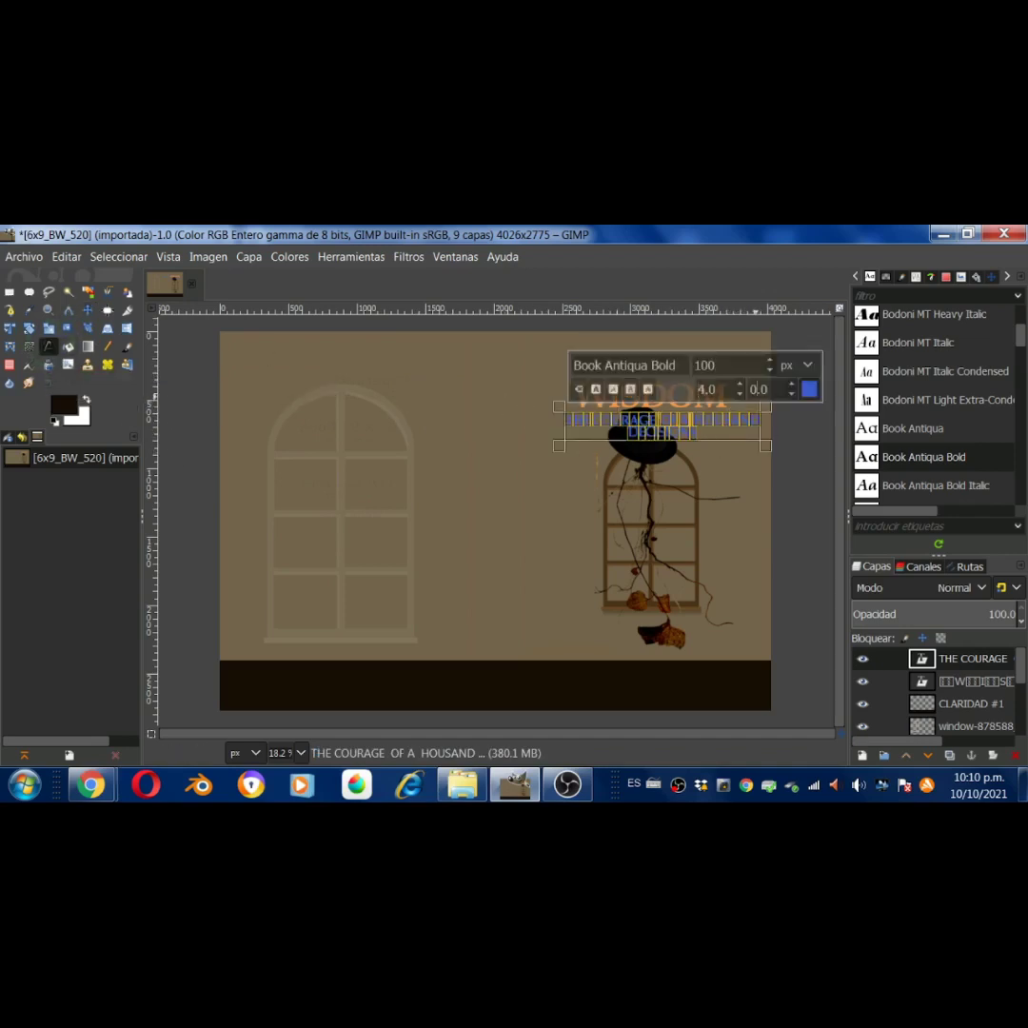
type("50")
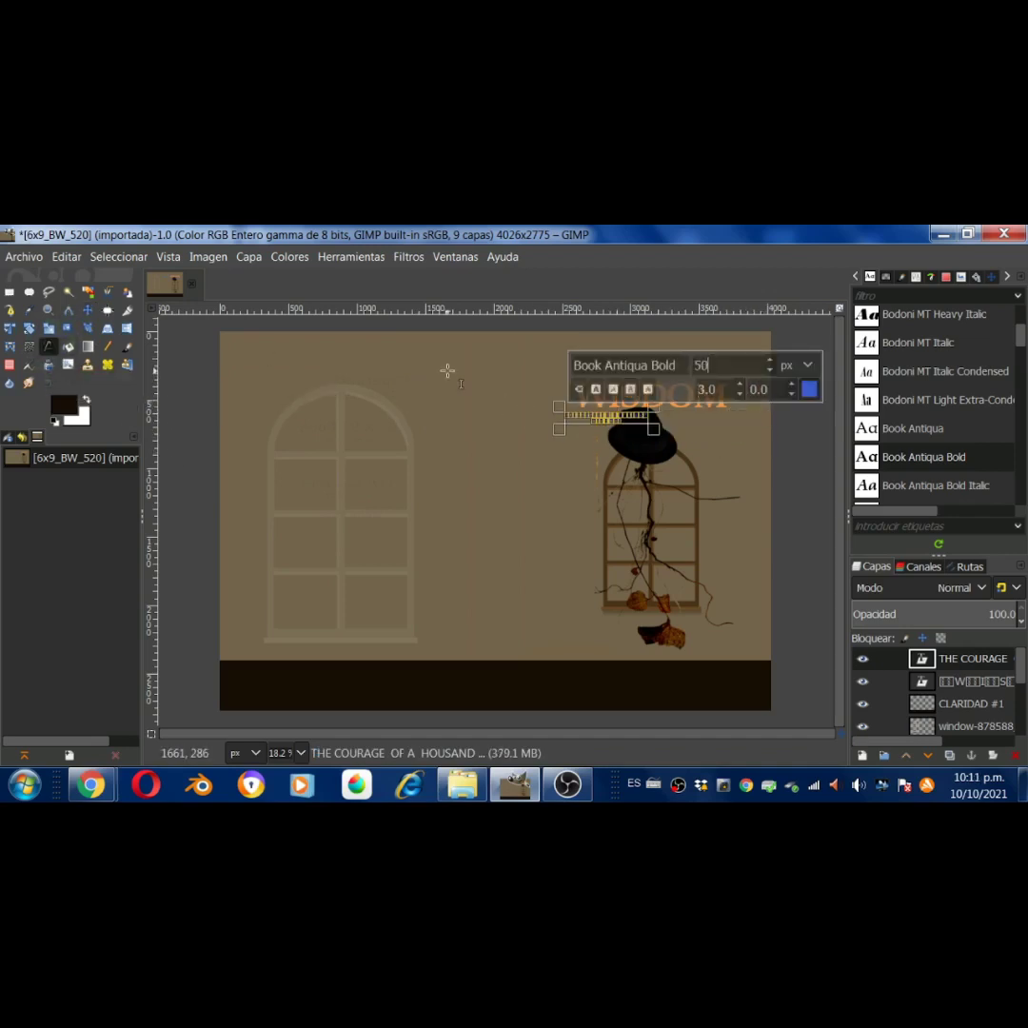
type("75")
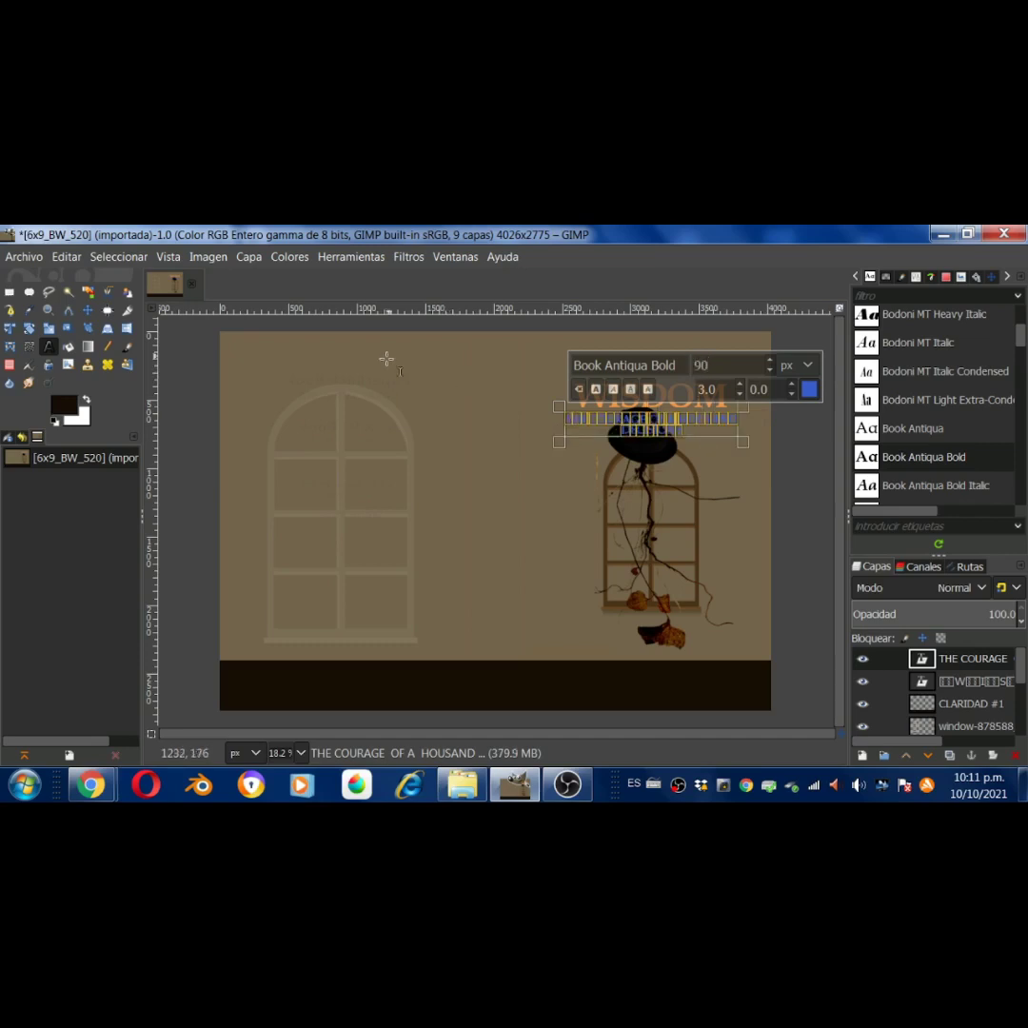
type("m")
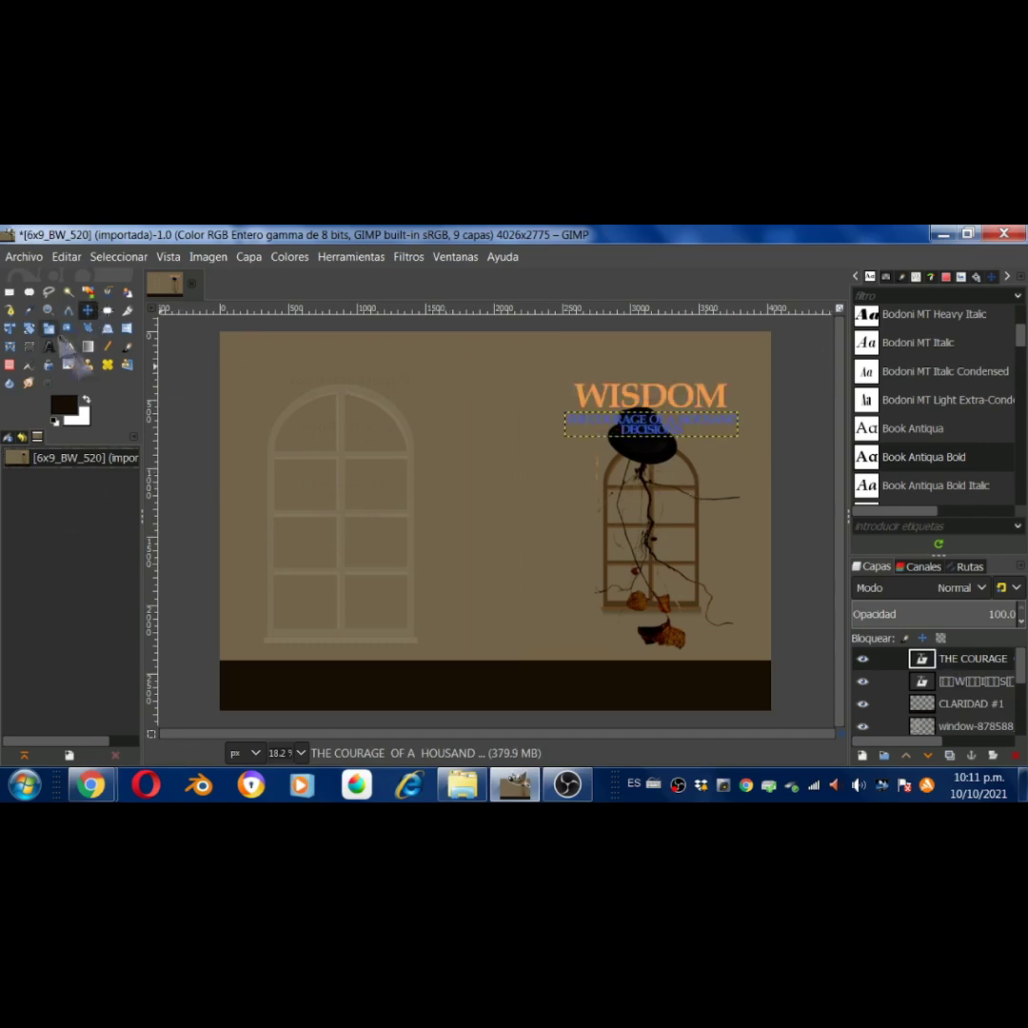
mouse_move(659, 425)
left_mouse_down()
mouse_move(661, 441)
mouse_move(661, 398)
mouse_move(683, 397)
left_mouse_up()
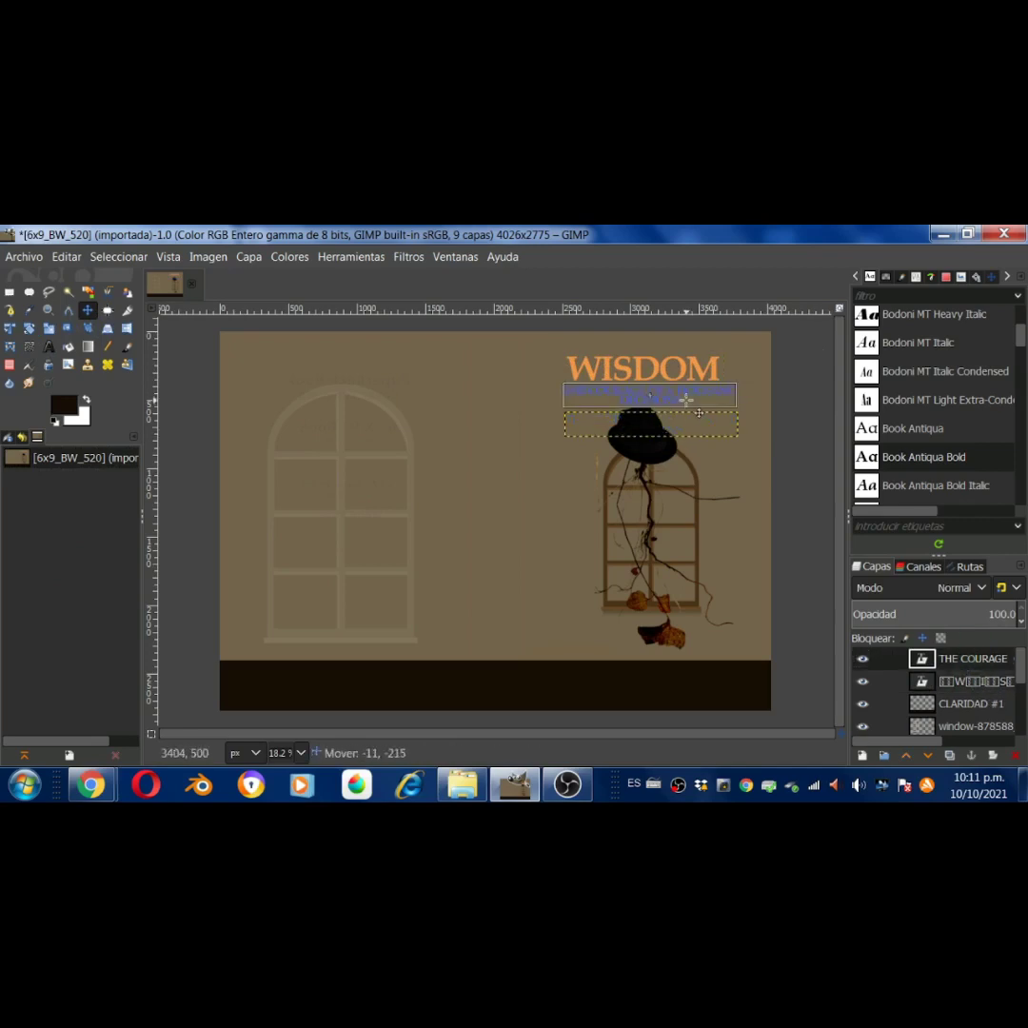
key("t")
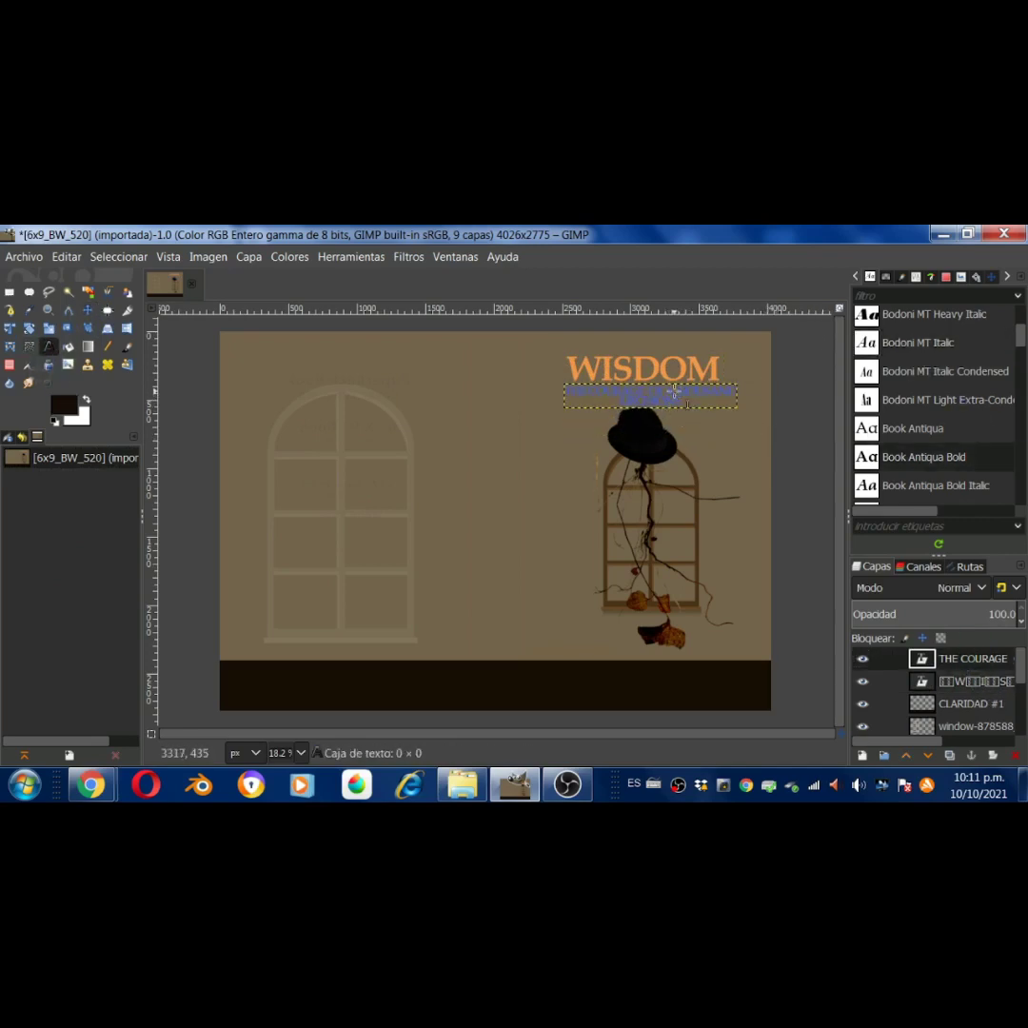
left_click(609, 393)
key("Down")
key("Down")
key("Down")
key("Down")
key("Down")
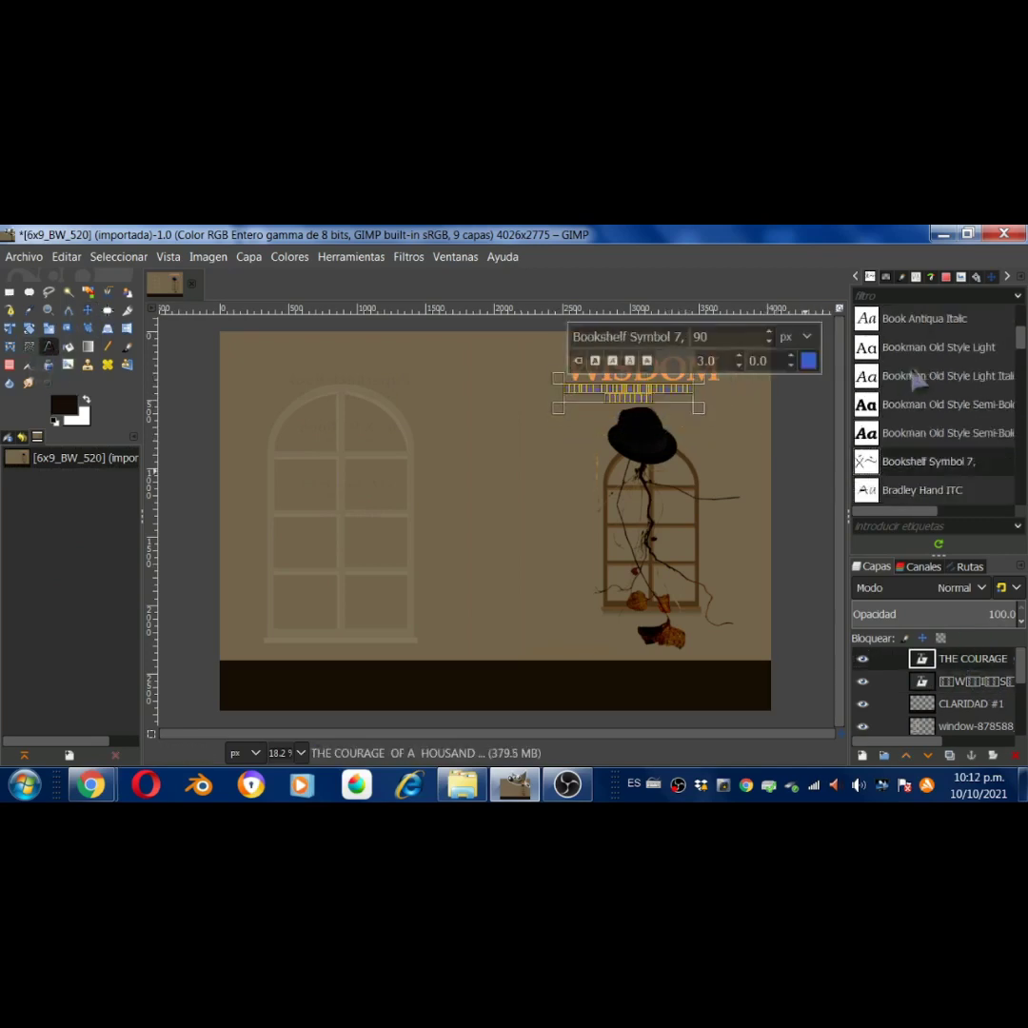
key("Down")
key("Down")
key("Down")
key("Down")
key("Down")
key("Down")
key("Down")
key("Down")
key("Down")
key("Down")
key("Down")
key("Down")
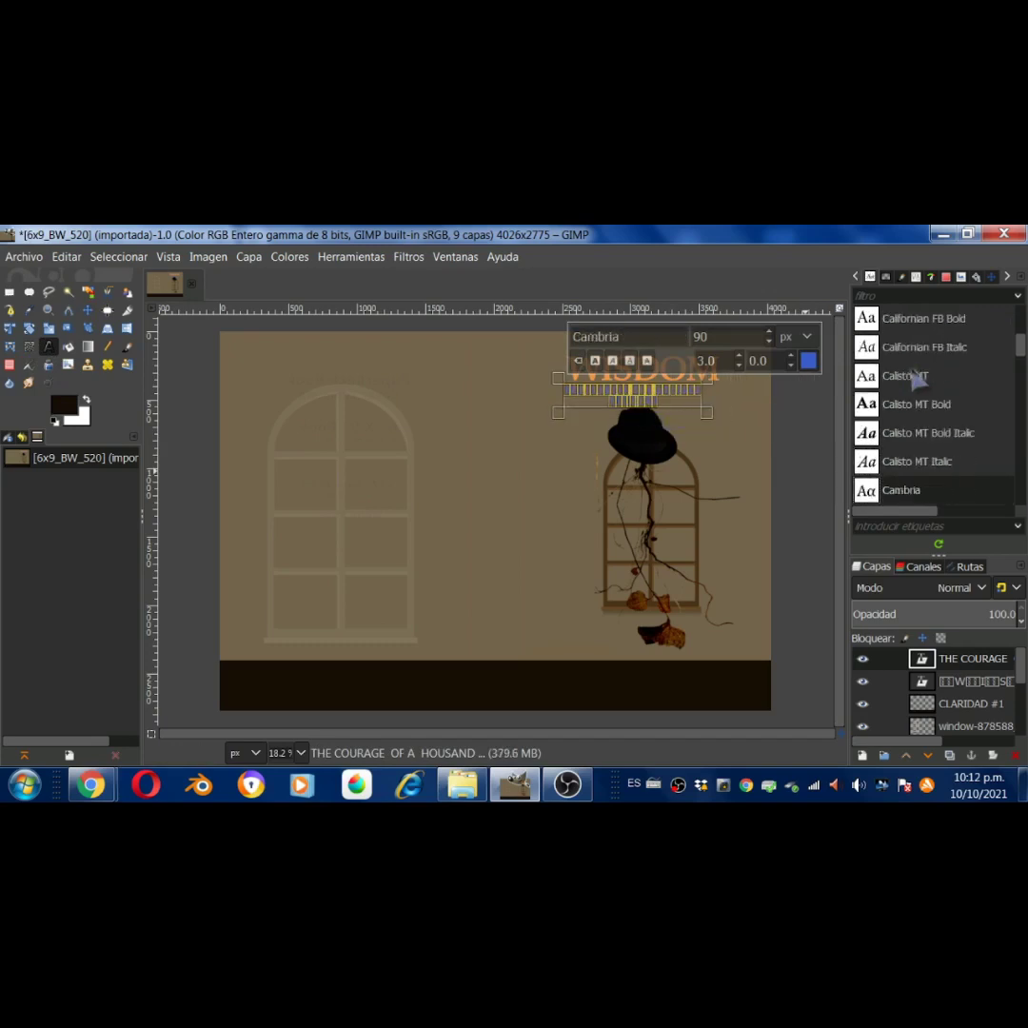
key("Down")
key("Down")
Reposition the tagline just below the WISDOM title and reselect its layer
left_click(88, 309)
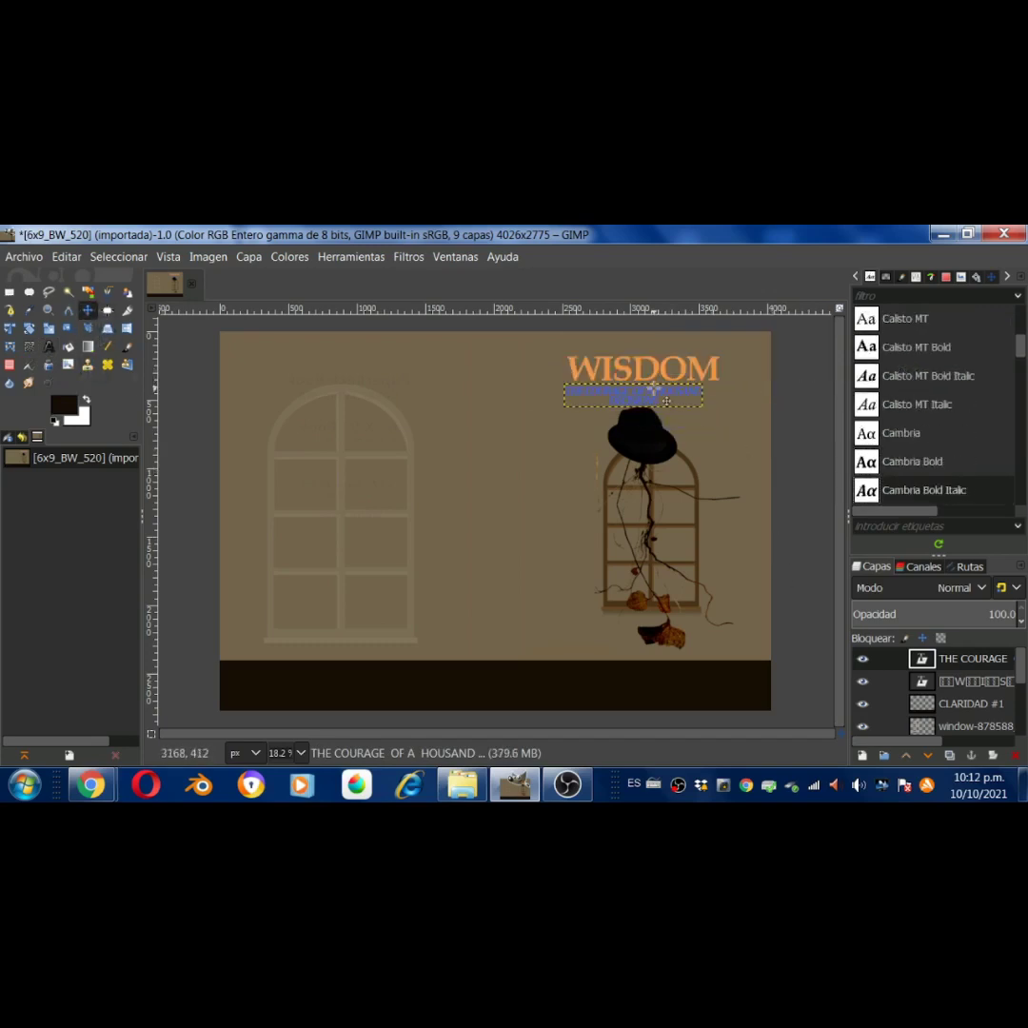
mouse_move(633, 390)
left_mouse_down()
mouse_move(661, 421)
mouse_move(650, 393)
left_mouse_up()
left_click(972, 703)
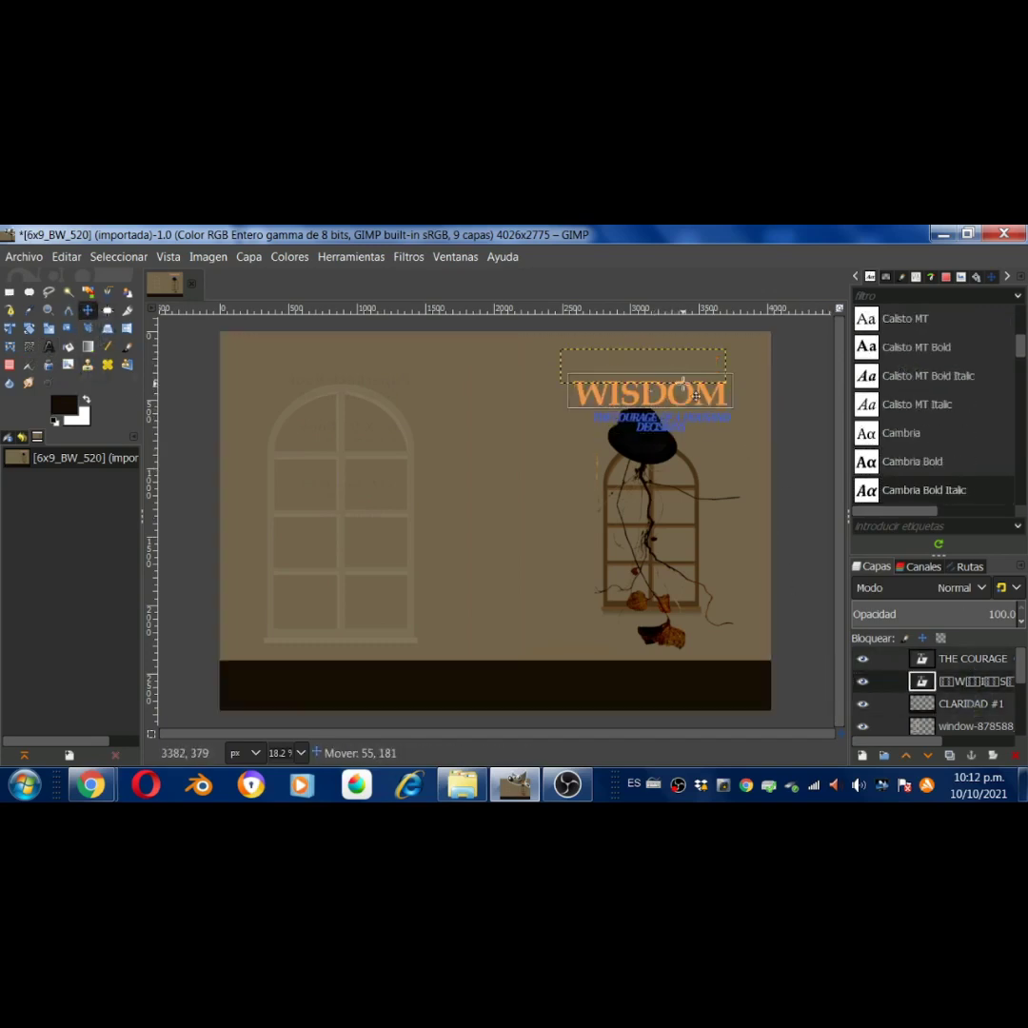
left_click(973, 658)
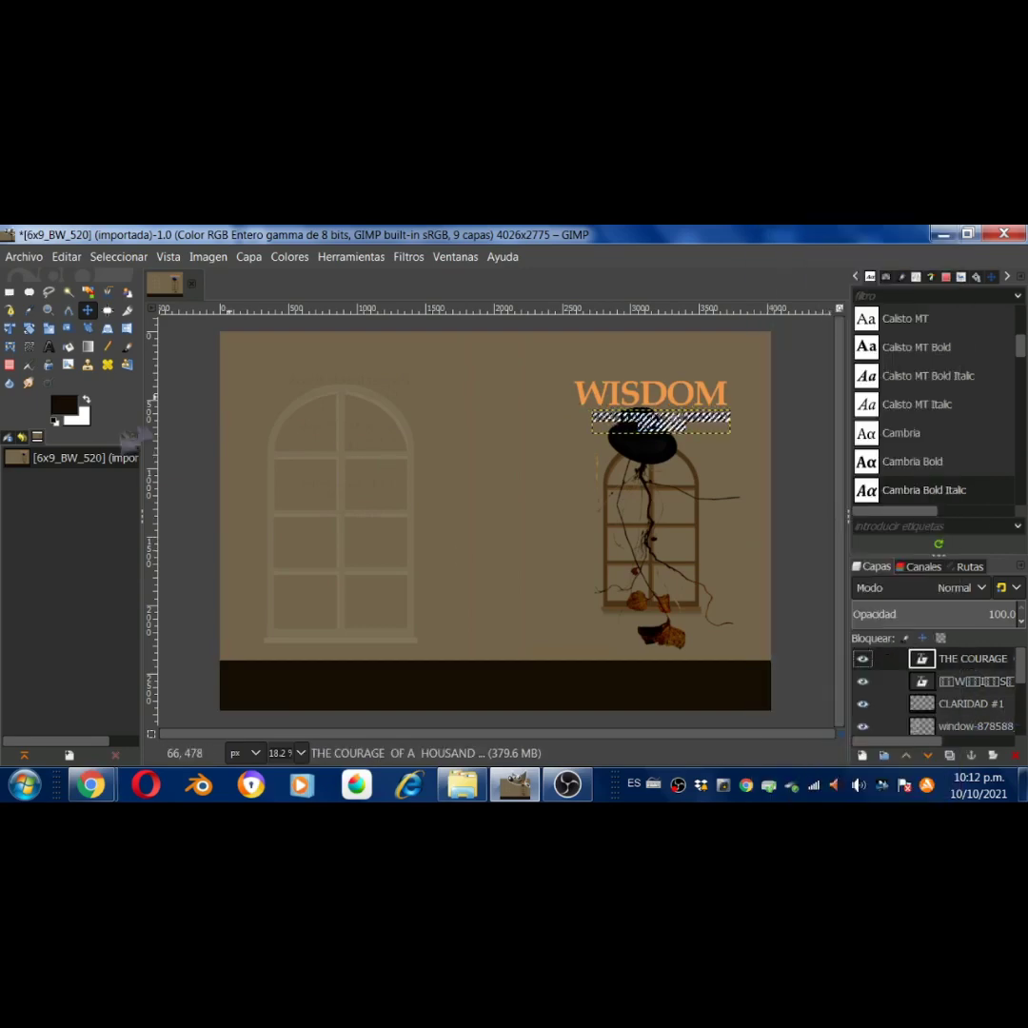
Create a new layer and drag its opacity up to full
left_click(249, 256)
left_click(285, 281)
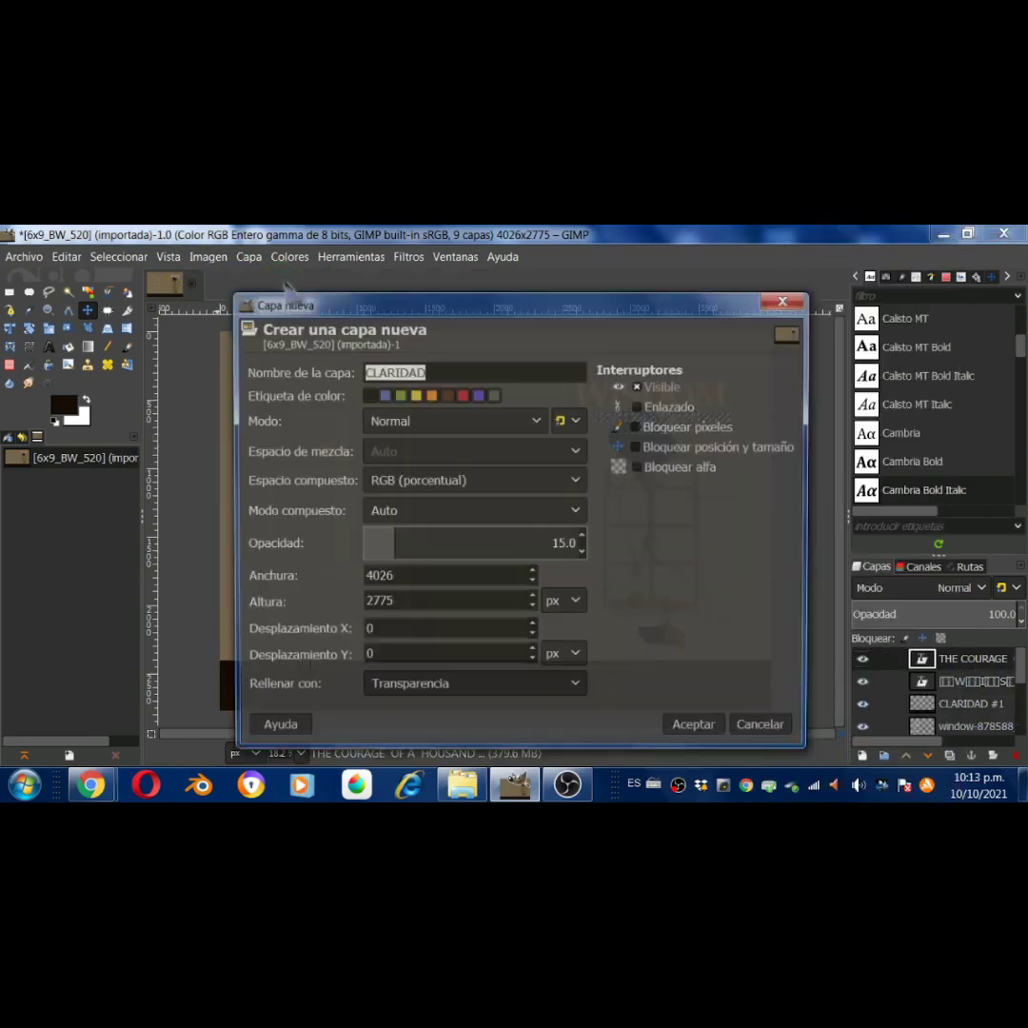
key("Return")
key("shift+b")
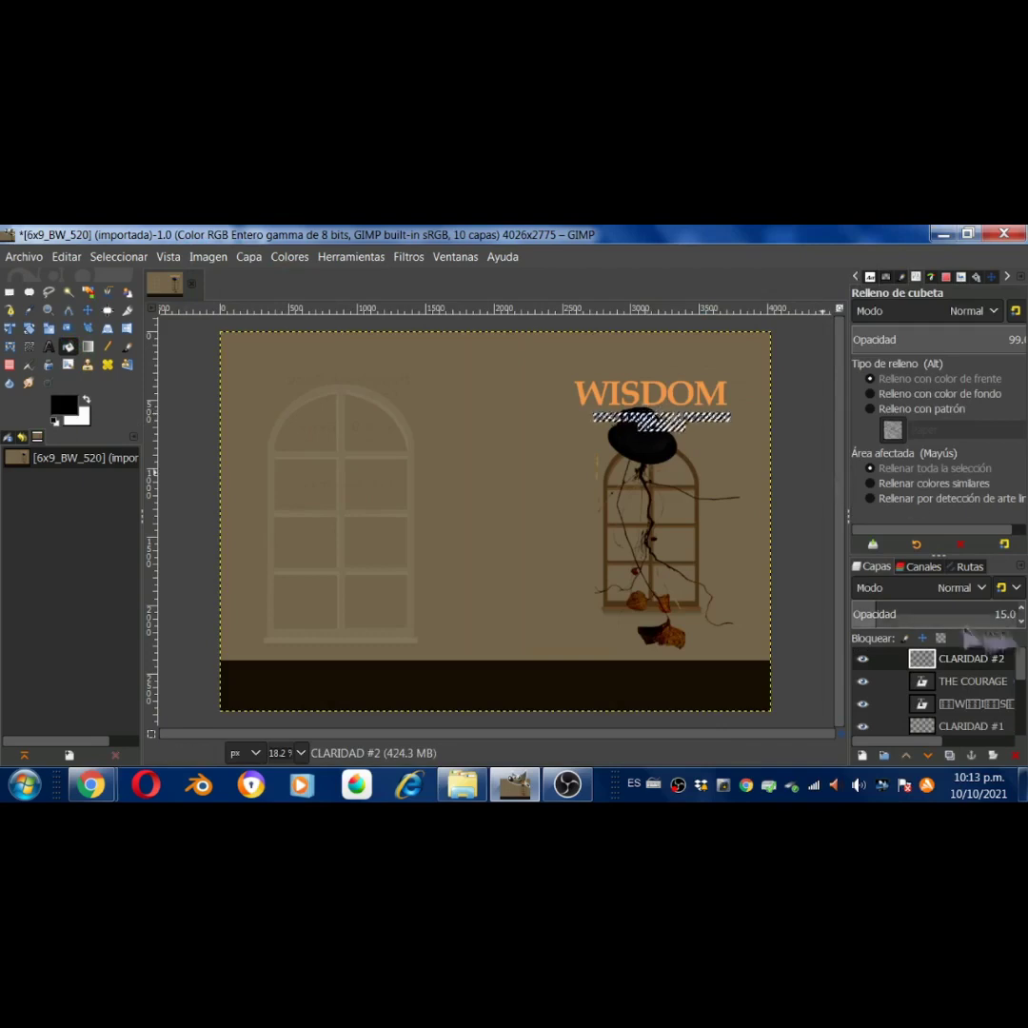
left_click(957, 617)
left_click_drag(957, 617, 1024, 617)
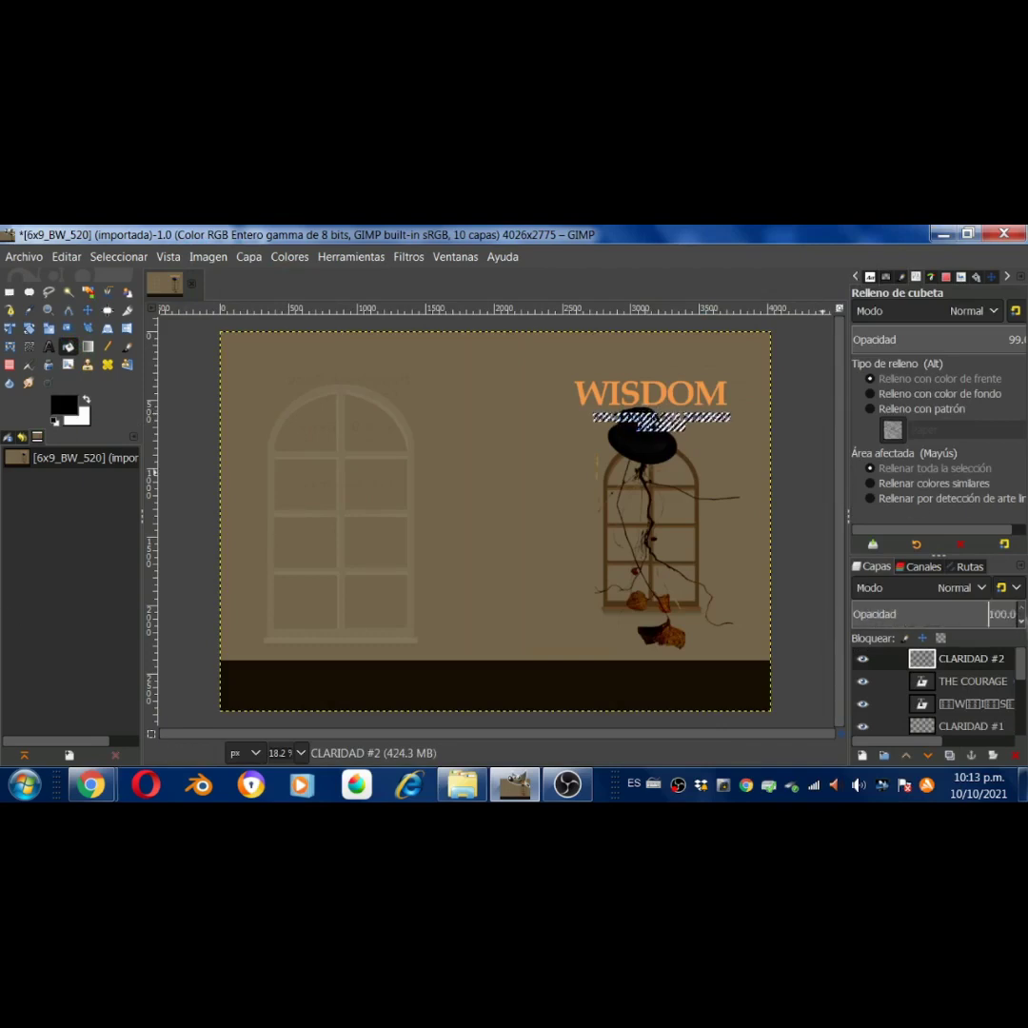
left_click(208, 256)
key("Escape")
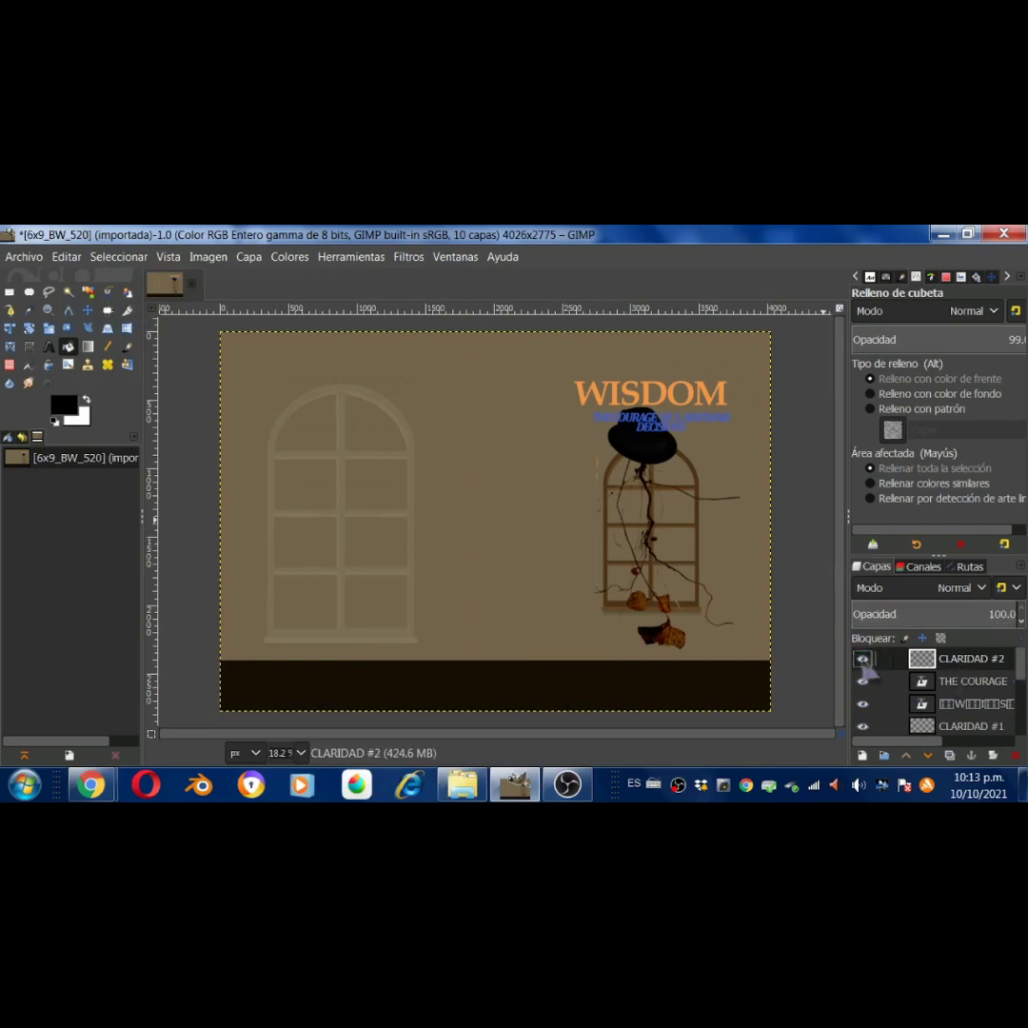
Move that first new layer below the tagline, then hide and delete it
left_click_drag(971, 659, 980, 688)
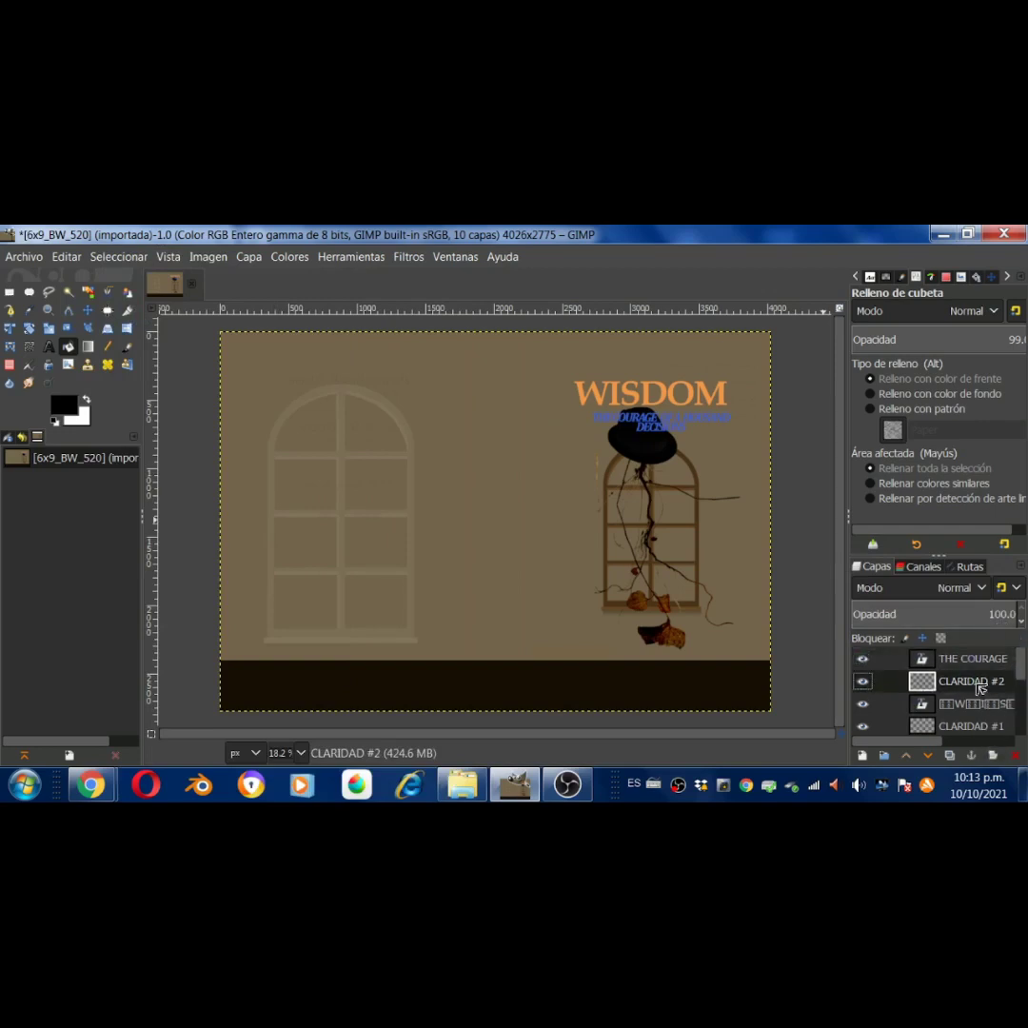
left_click(863, 681)
left_click(981, 661)
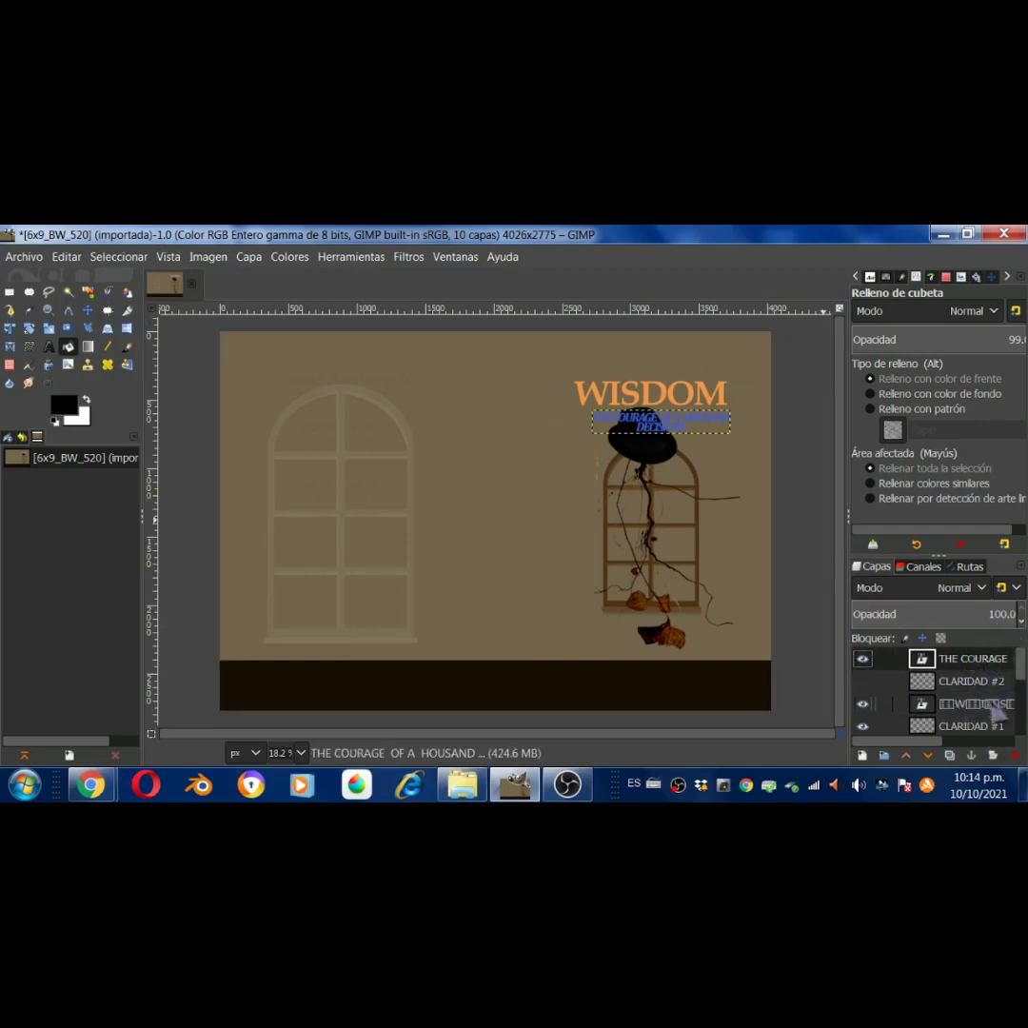
left_click(971, 681)
left_click(1015, 755)
Turn the tagline's letters into a selection and add layer CLARIDAD #2 at 100 opacity
left_click(971, 658)
right_click(971, 659)
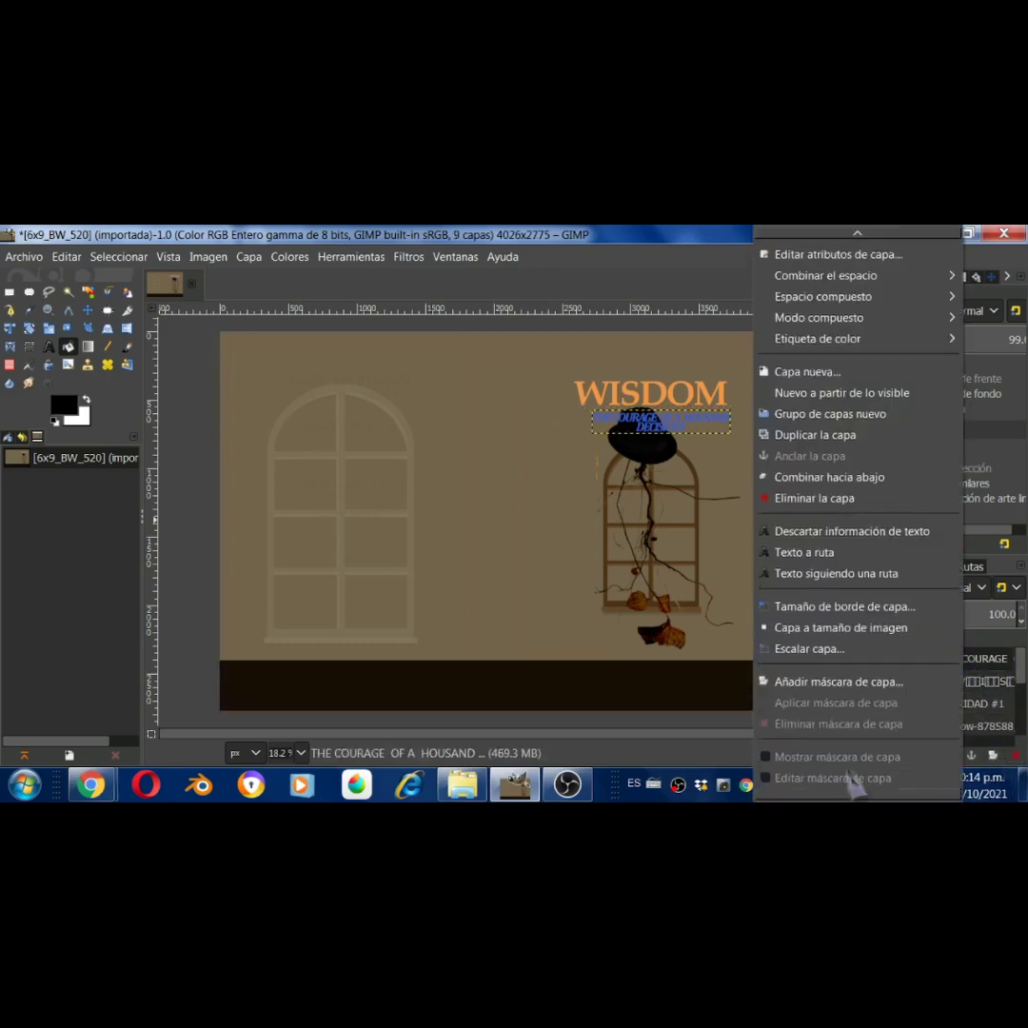
left_click(807, 727)
left_click(207, 256)
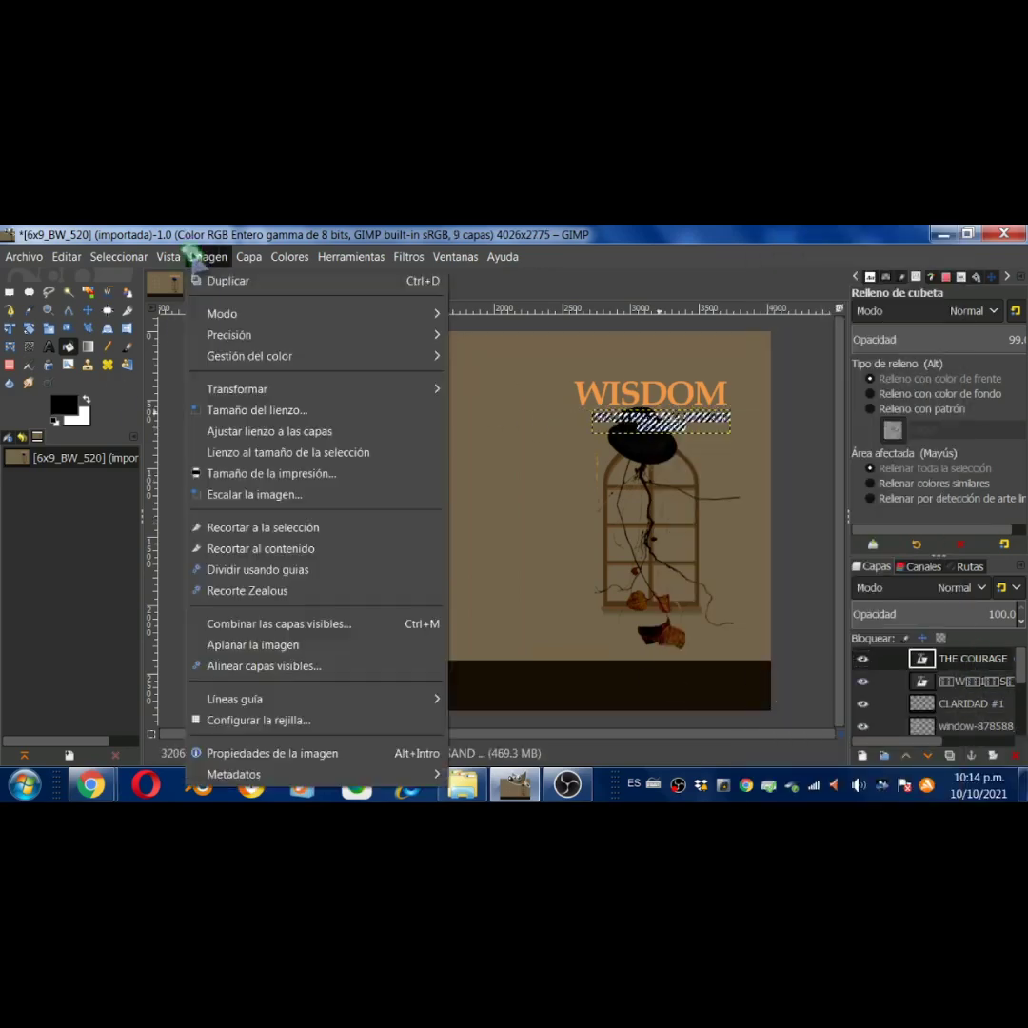
left_click(276, 278)
left_click(698, 728)
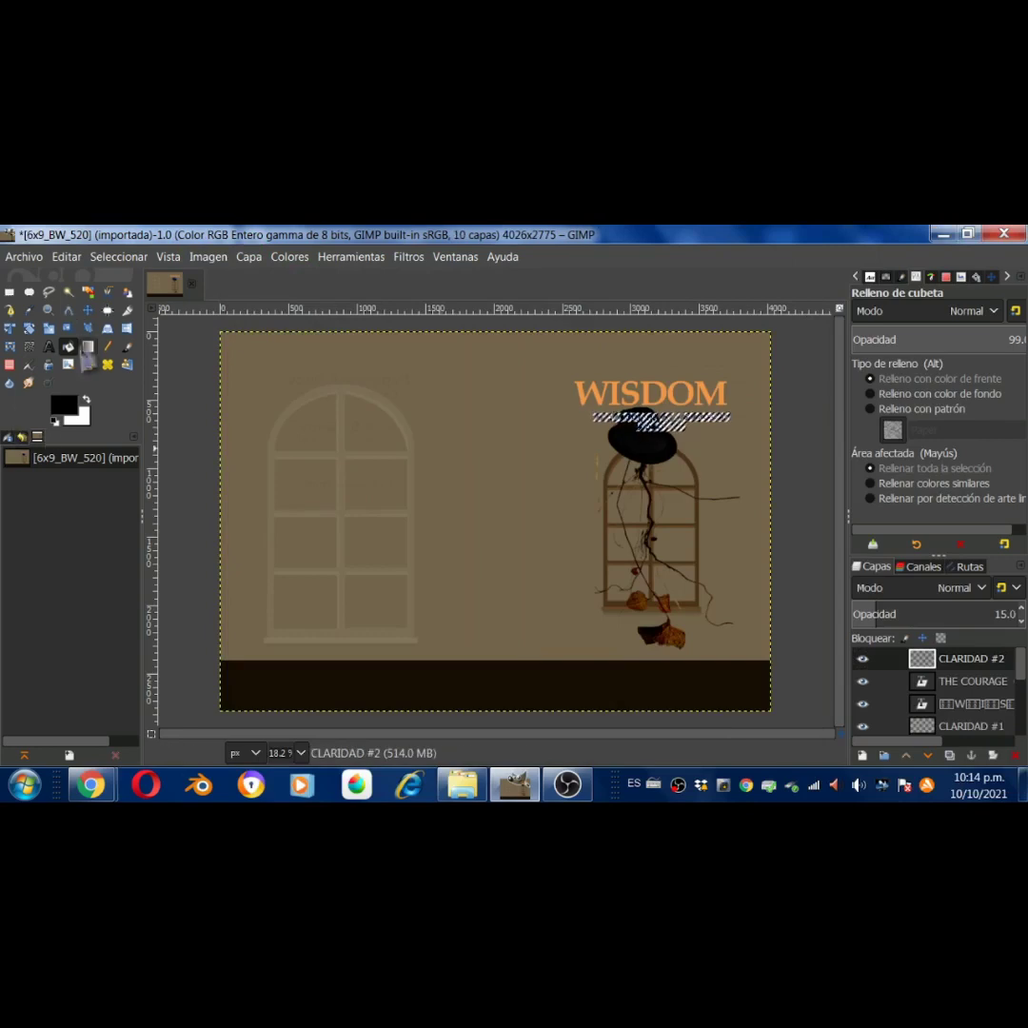
left_click(990, 614)
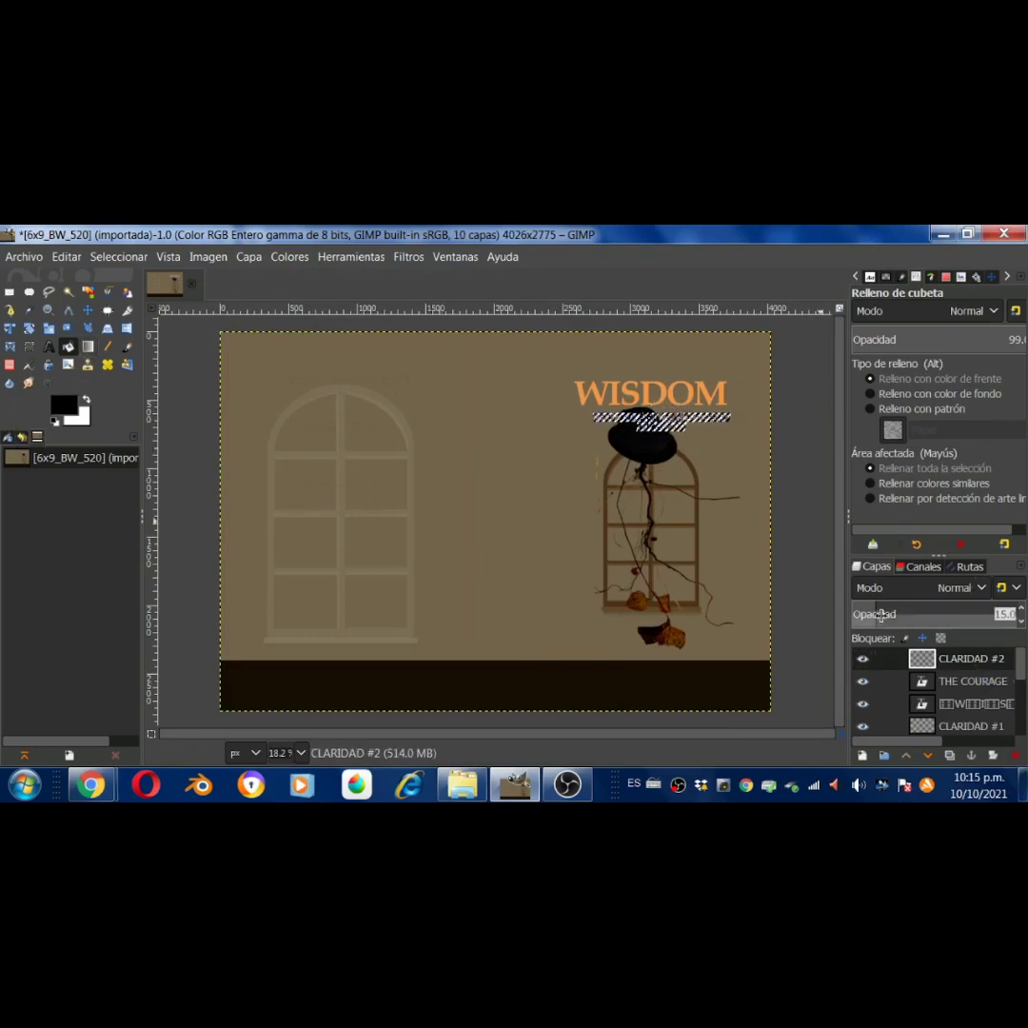
type("100")
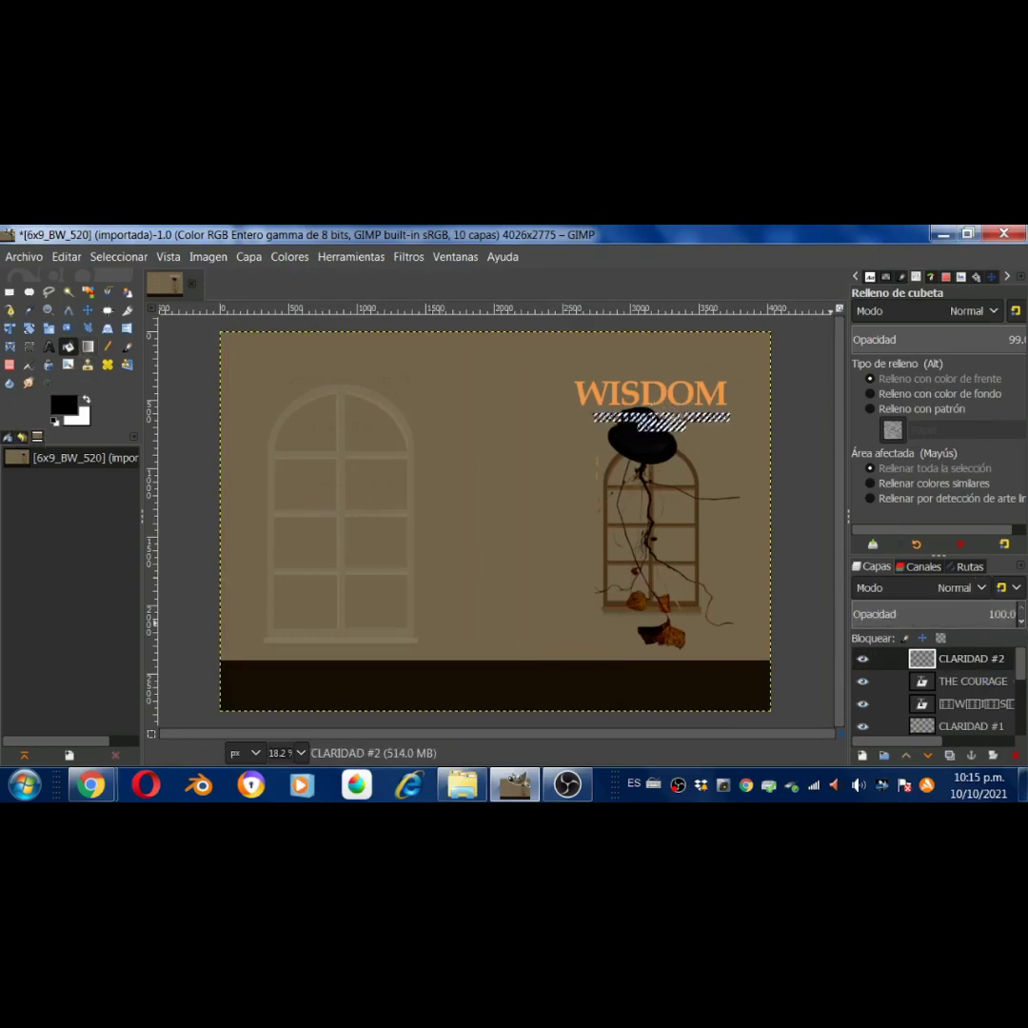
Clear the selection and lower CLARIDAD #2 beneath the tagline layer
left_click(118, 256)
left_click(122, 301)
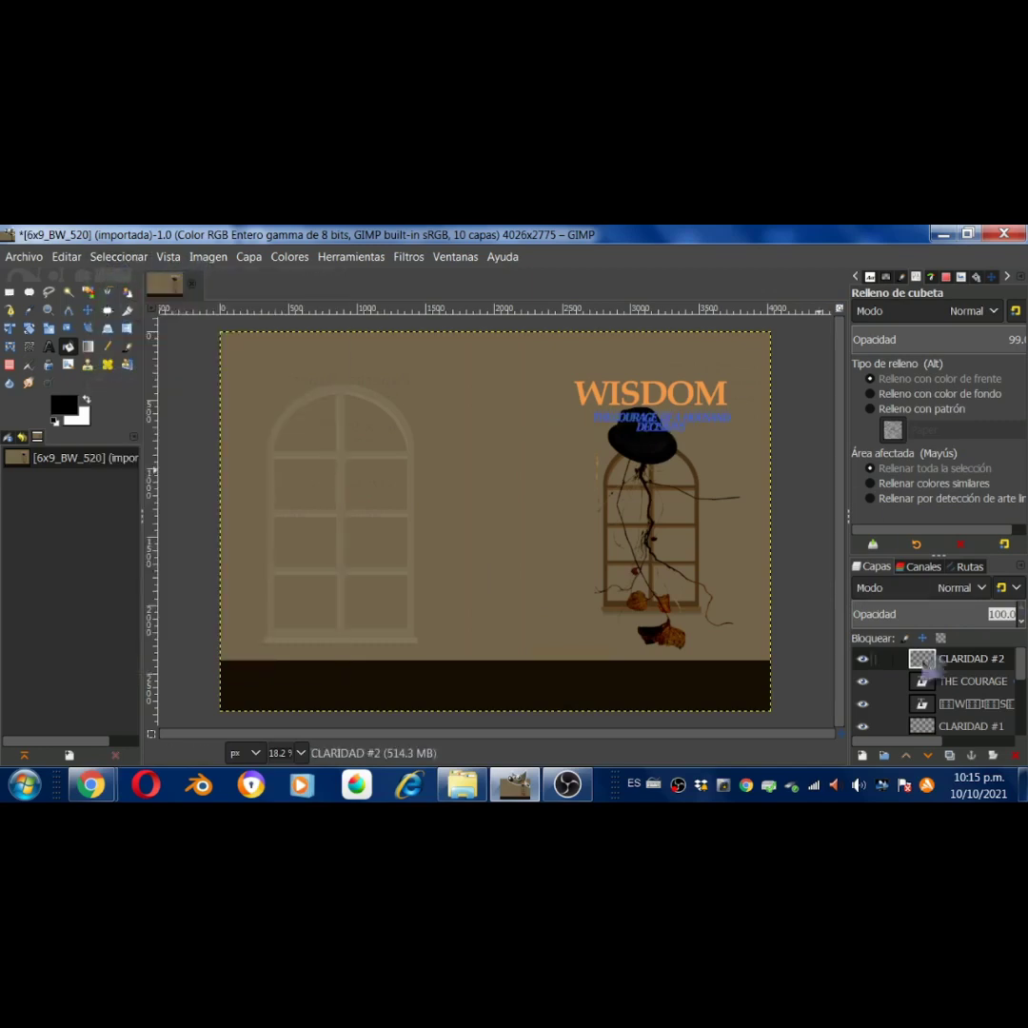
left_click(928, 755)
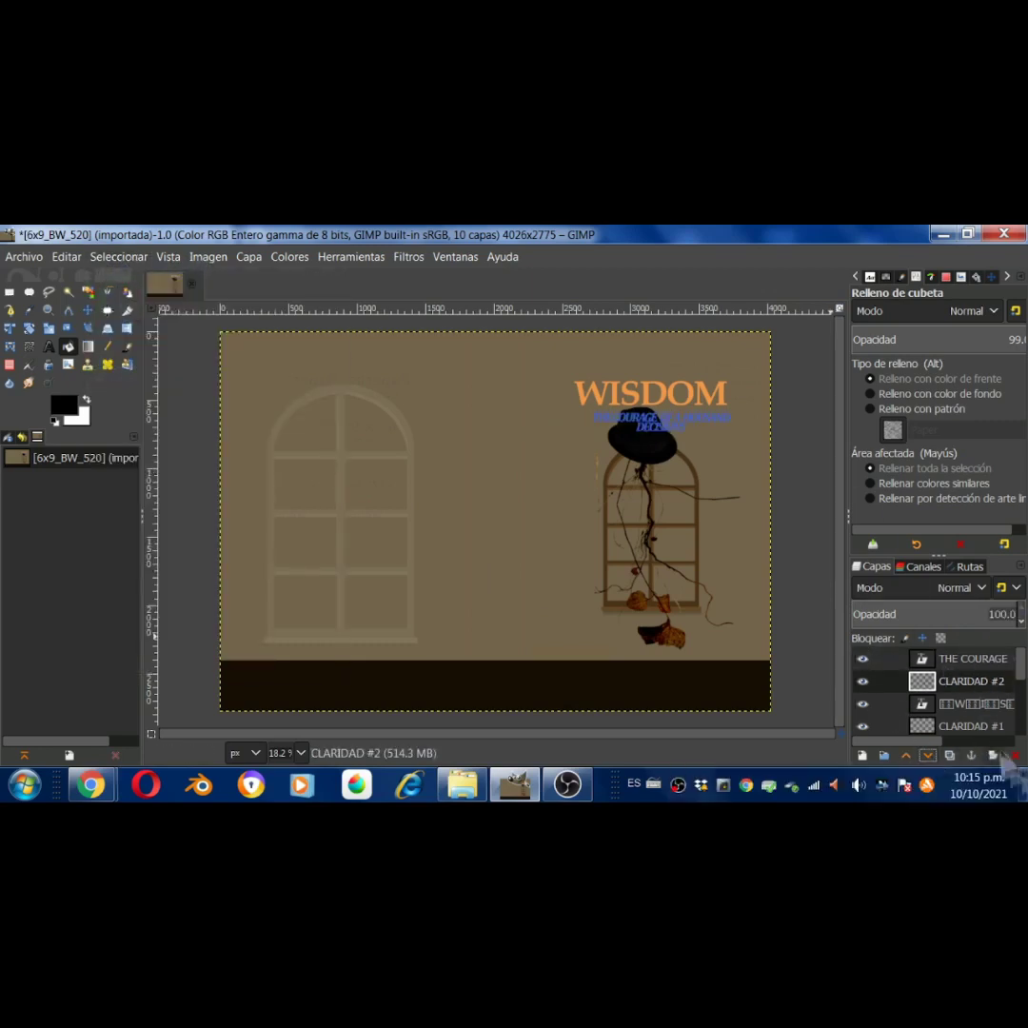
scroll(1023, 670, "down", 3)
left_click(971, 678)
Scale the window picture down into the right-hand area
key("shift+s")
left_click(730, 590)
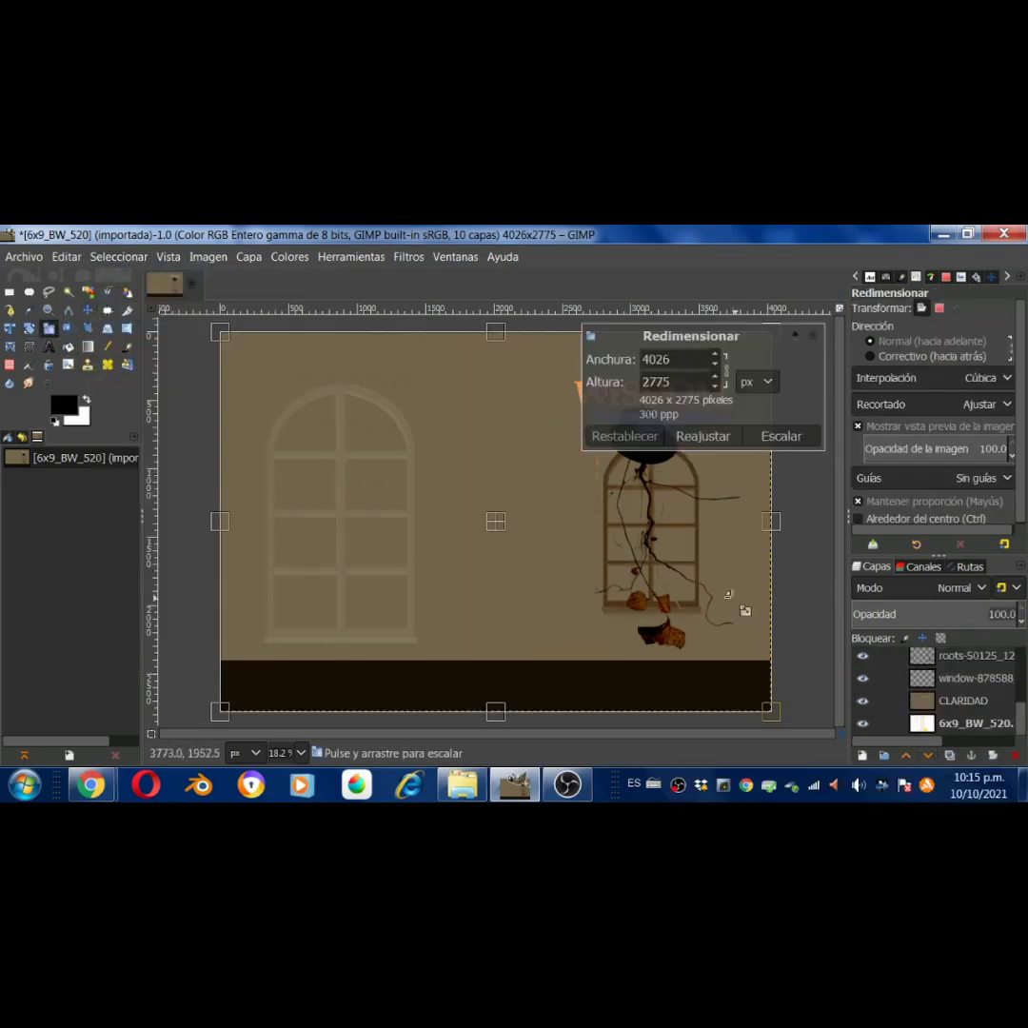
left_click_drag(771, 711, 712, 632)
left_click(781, 436)
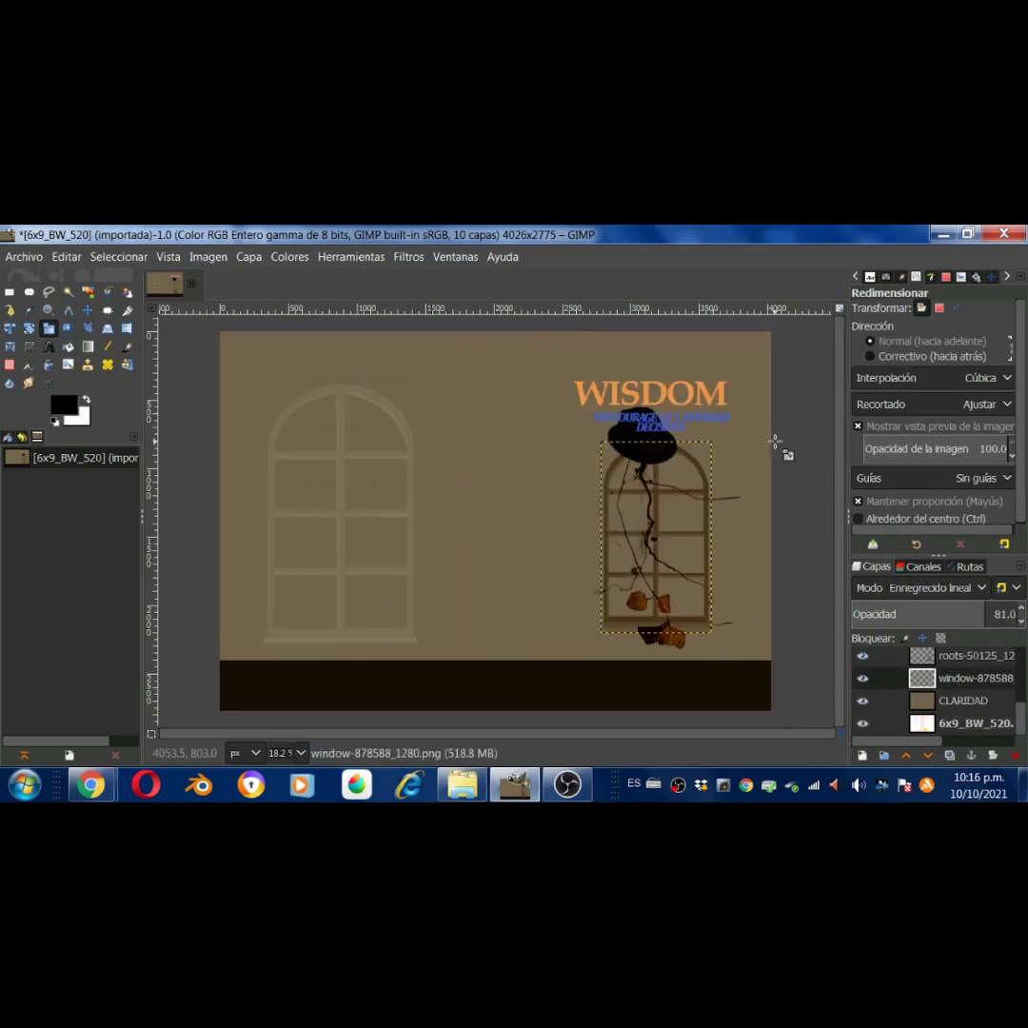
left_click(87, 309)
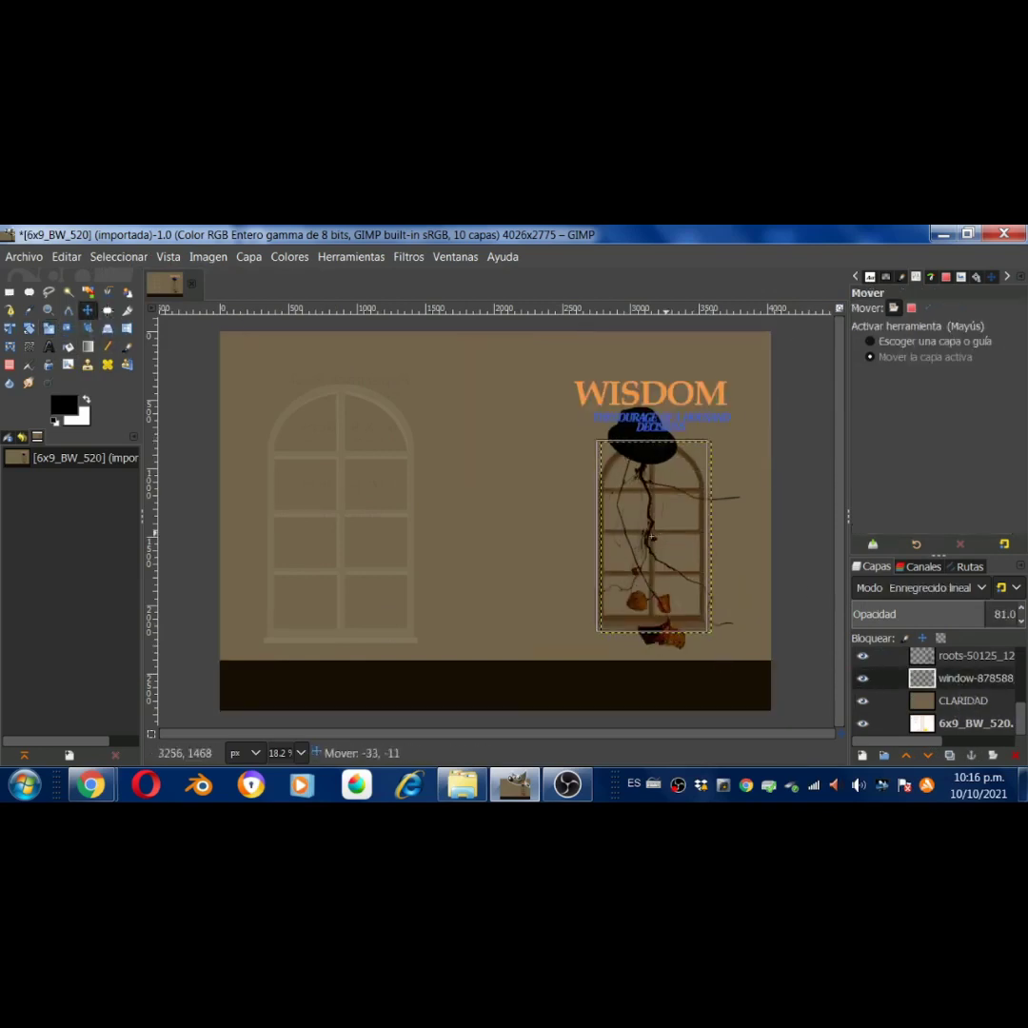
Enlarge the roots layer down and to the right
left_click(971, 657)
key("shift+s")
left_click_drag(718, 615, 762, 688)
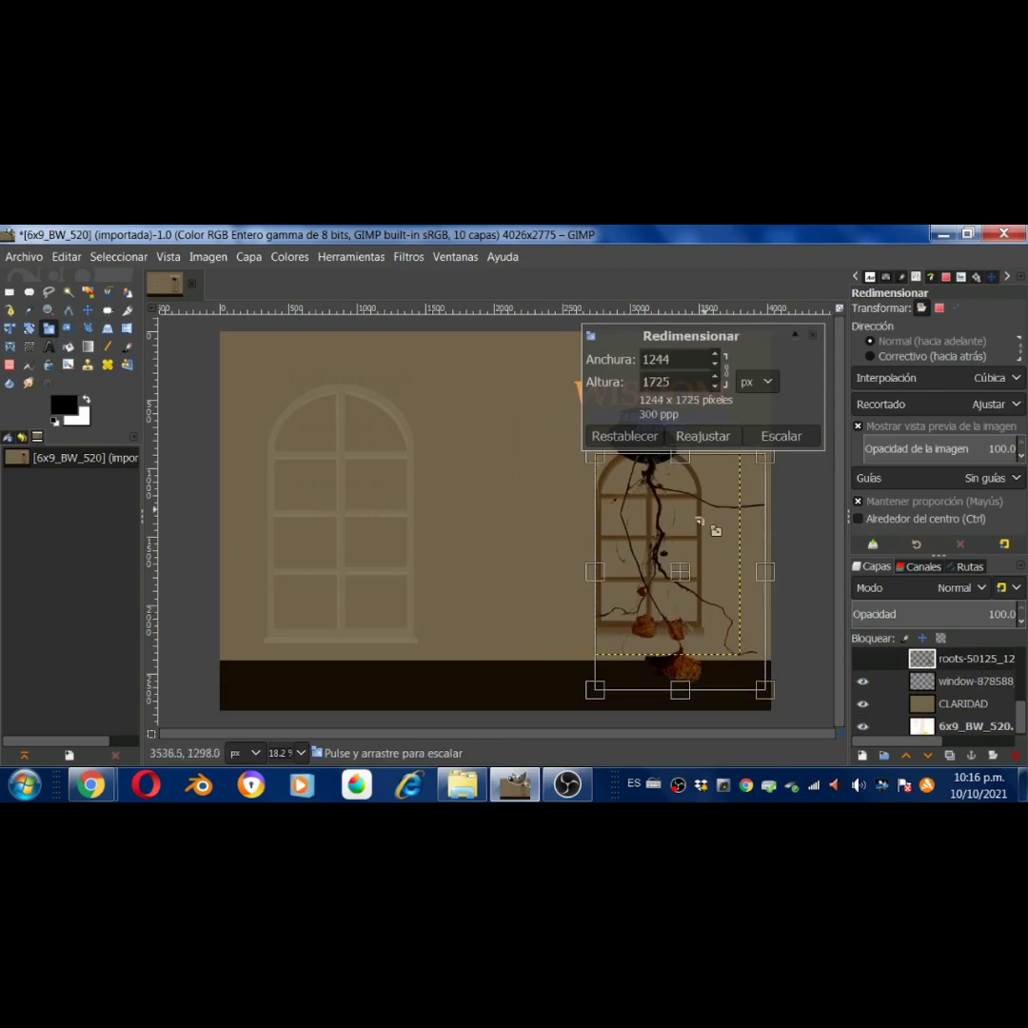
key("Return")
Reorder CLARIDAD #1 in the layer stack and shift the roots up and left
scroll(971, 705, "up", 3)
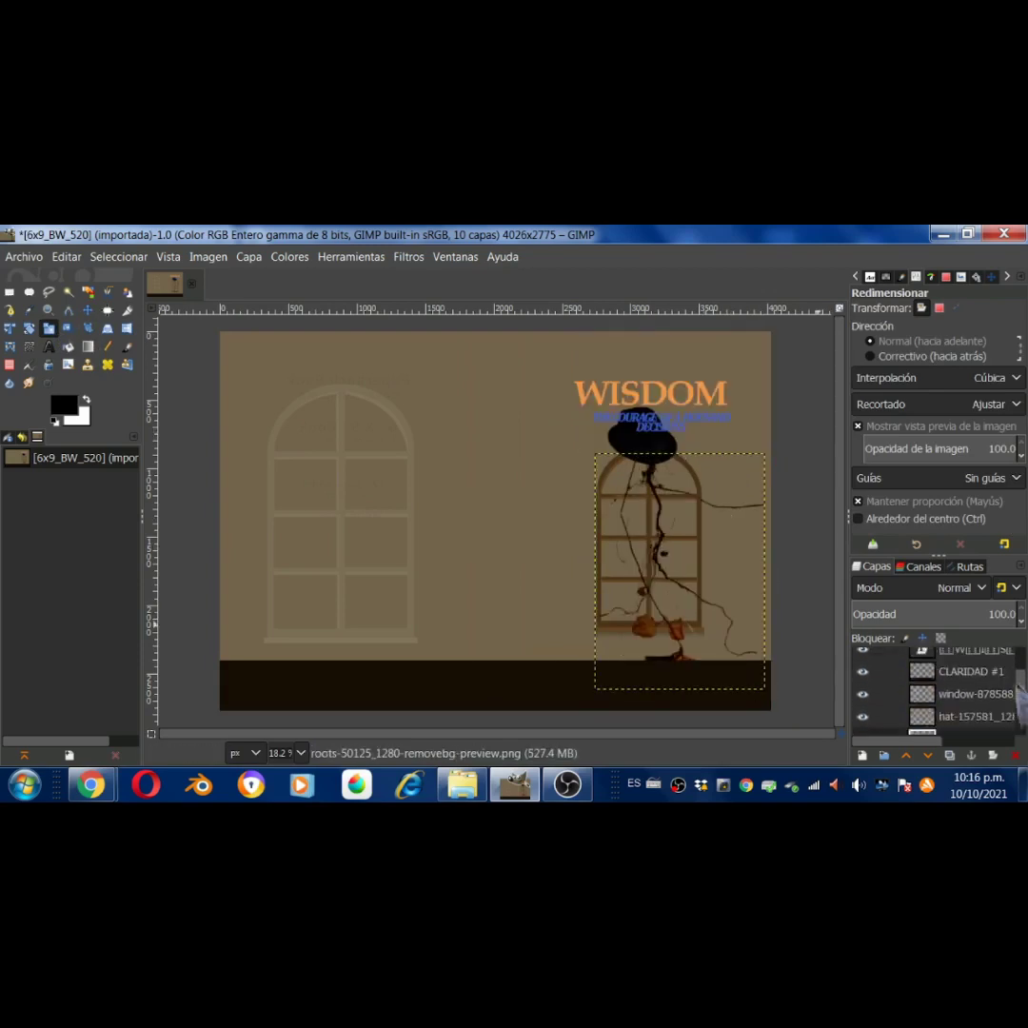
left_click_drag(971, 671, 973, 713)
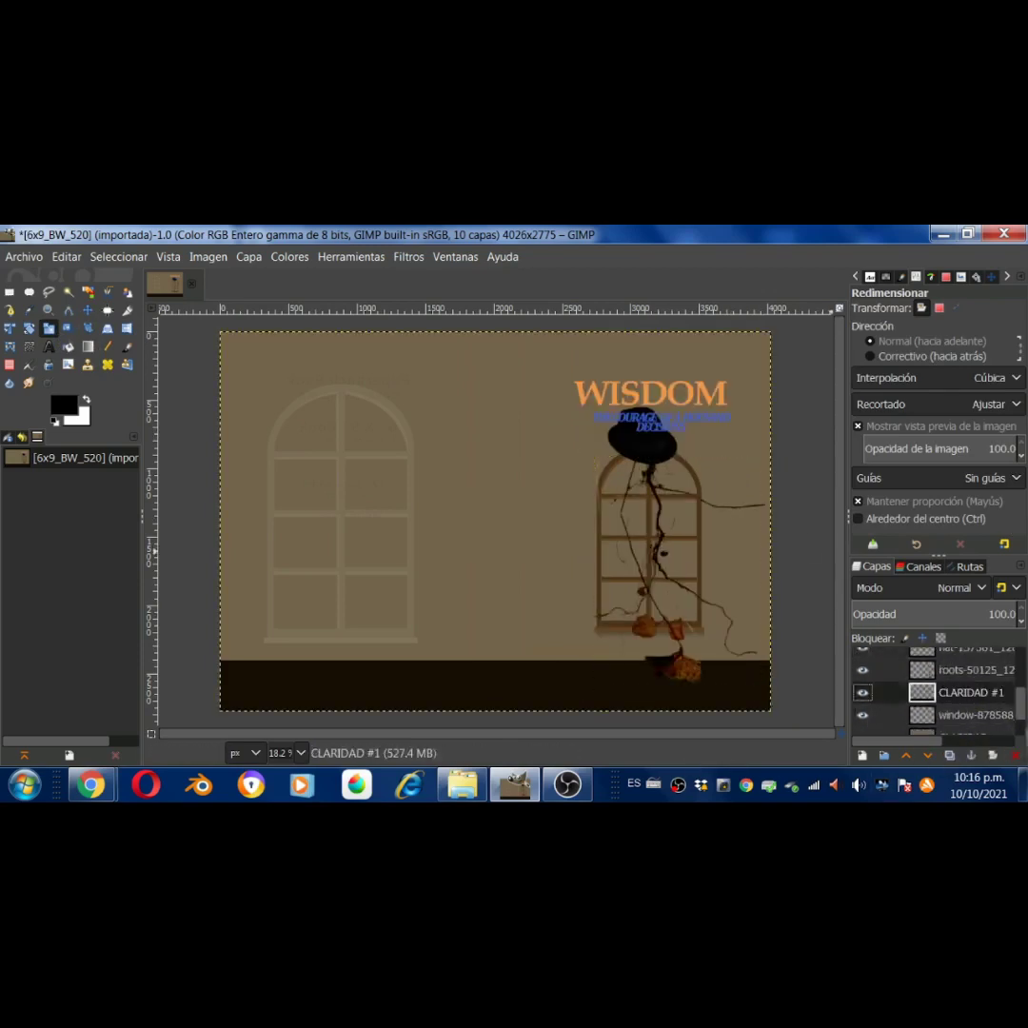
double_click(976, 669)
left_click(88, 310)
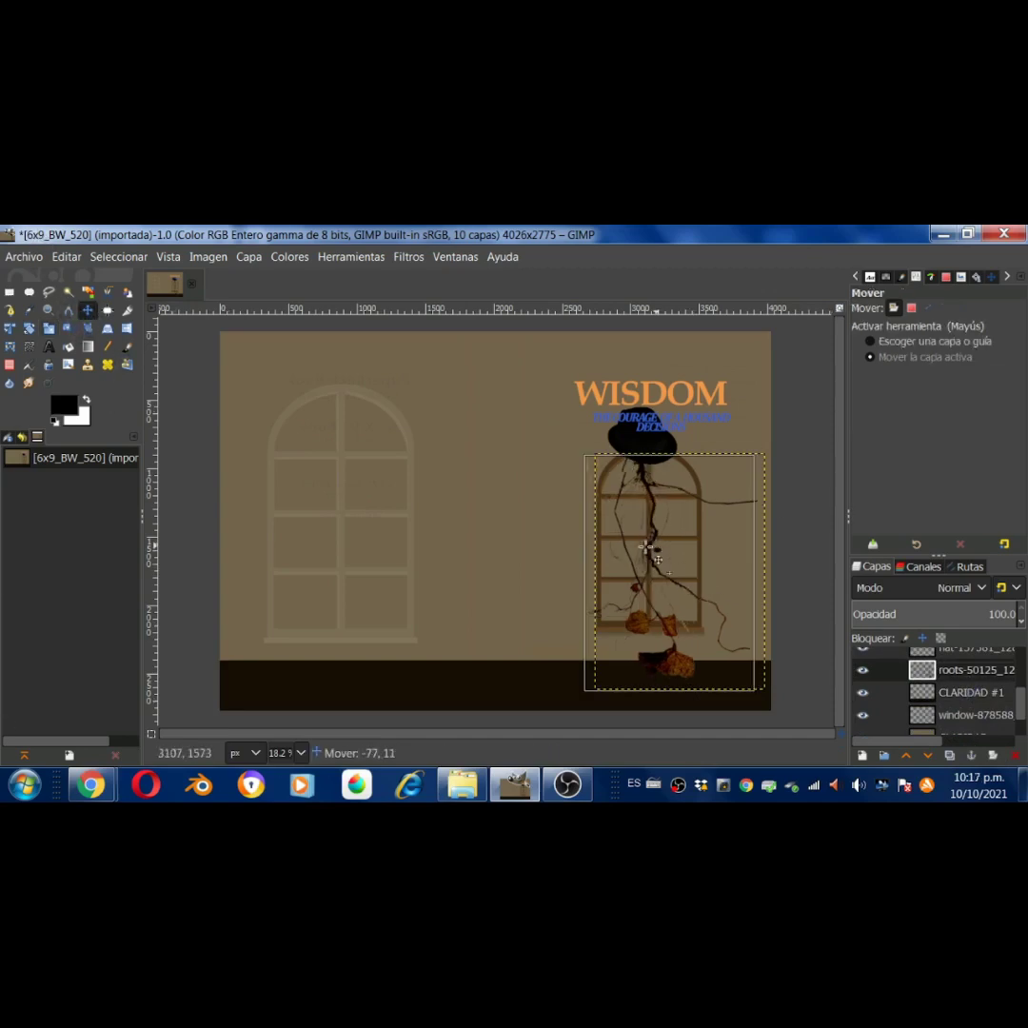
left_click_drag(839, 533, 825, 525)
scroll(971, 695, "up", 3)
Turn the WISDOM letters into a selection and add a CLARIDAD #3 layer
left_click(971, 658)
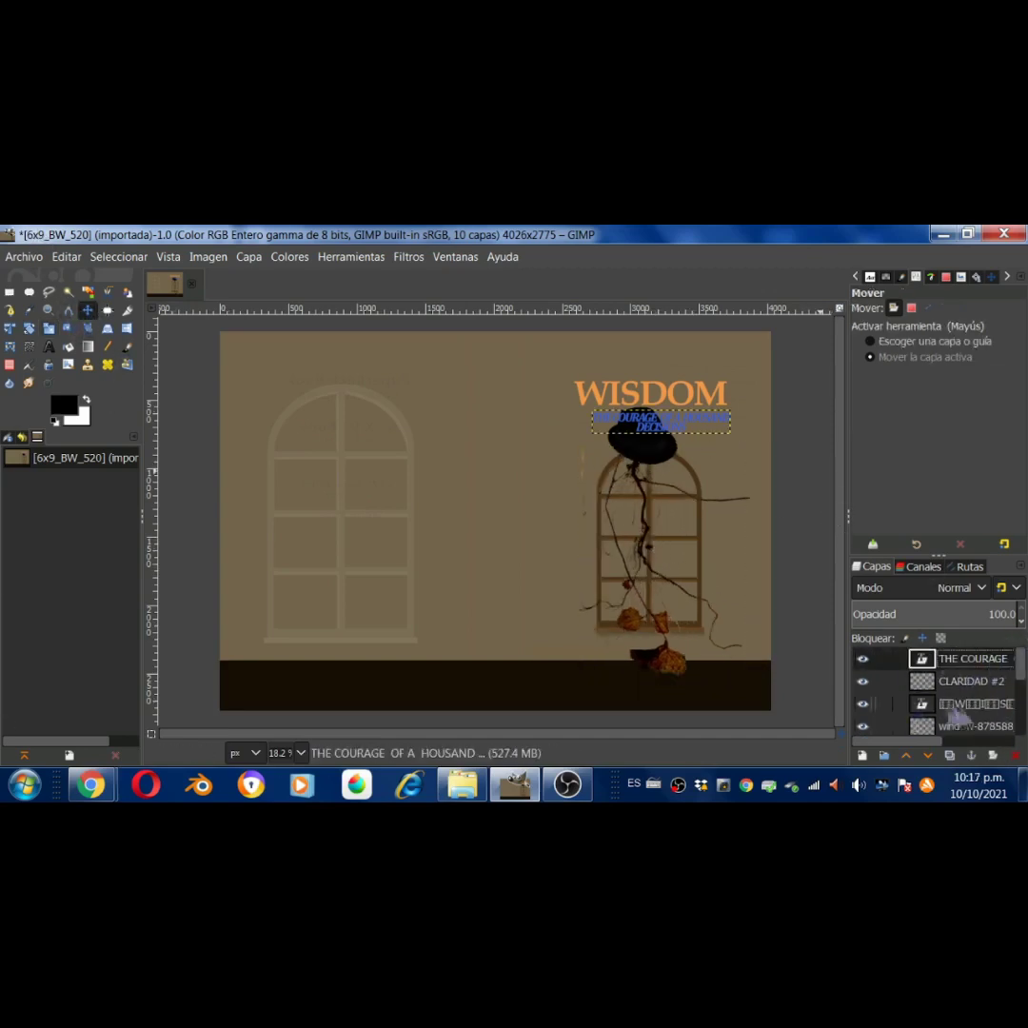
left_click(980, 705)
right_click(952, 704)
left_click(828, 723)
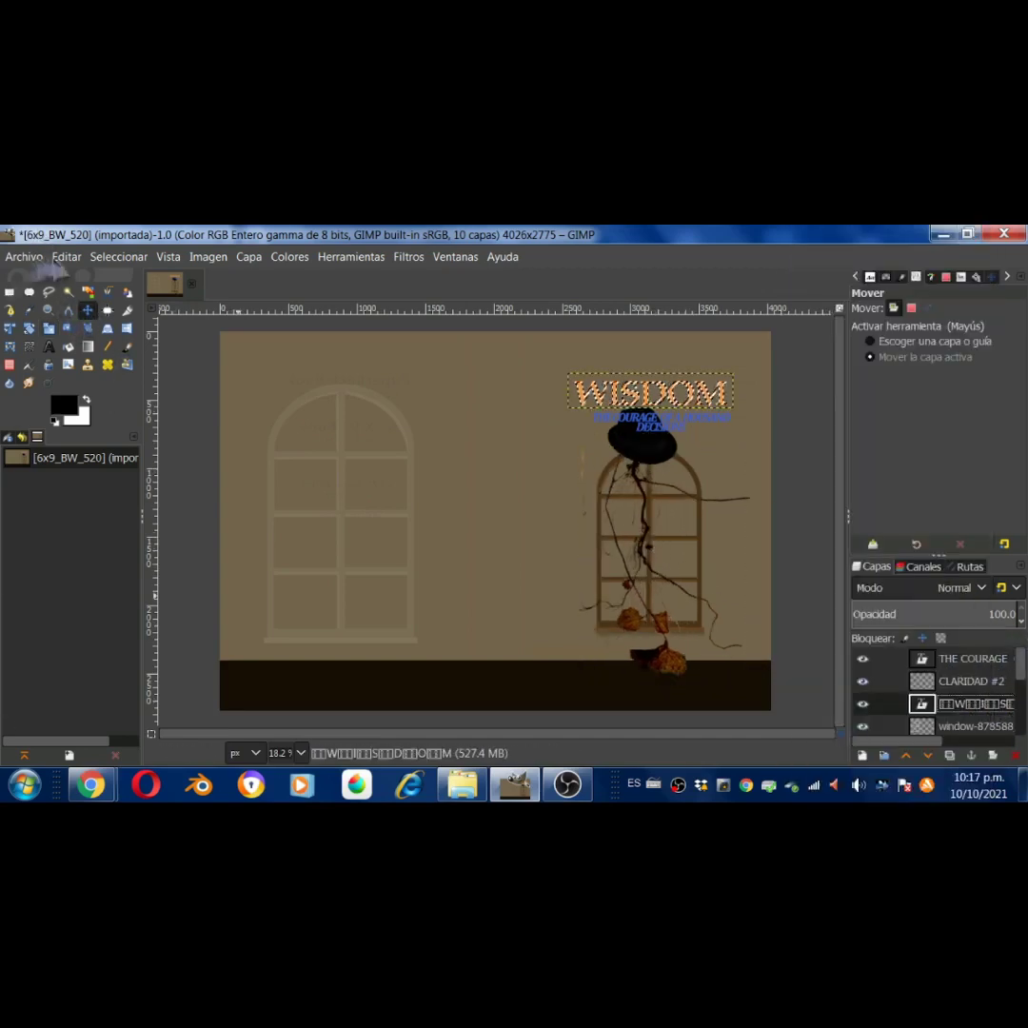
right_click(638, 410)
left_click(247, 262)
left_click(276, 278)
left_click(687, 716)
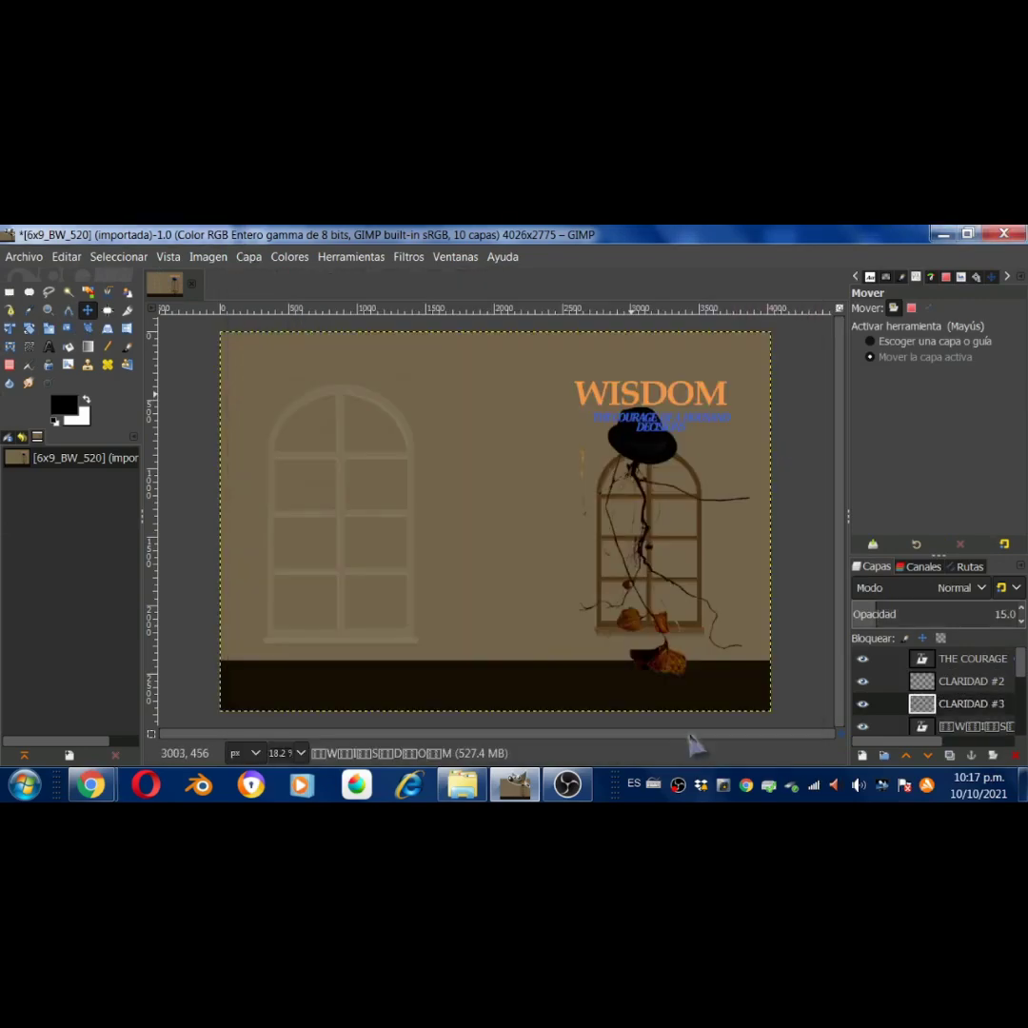
left_click(68, 345)
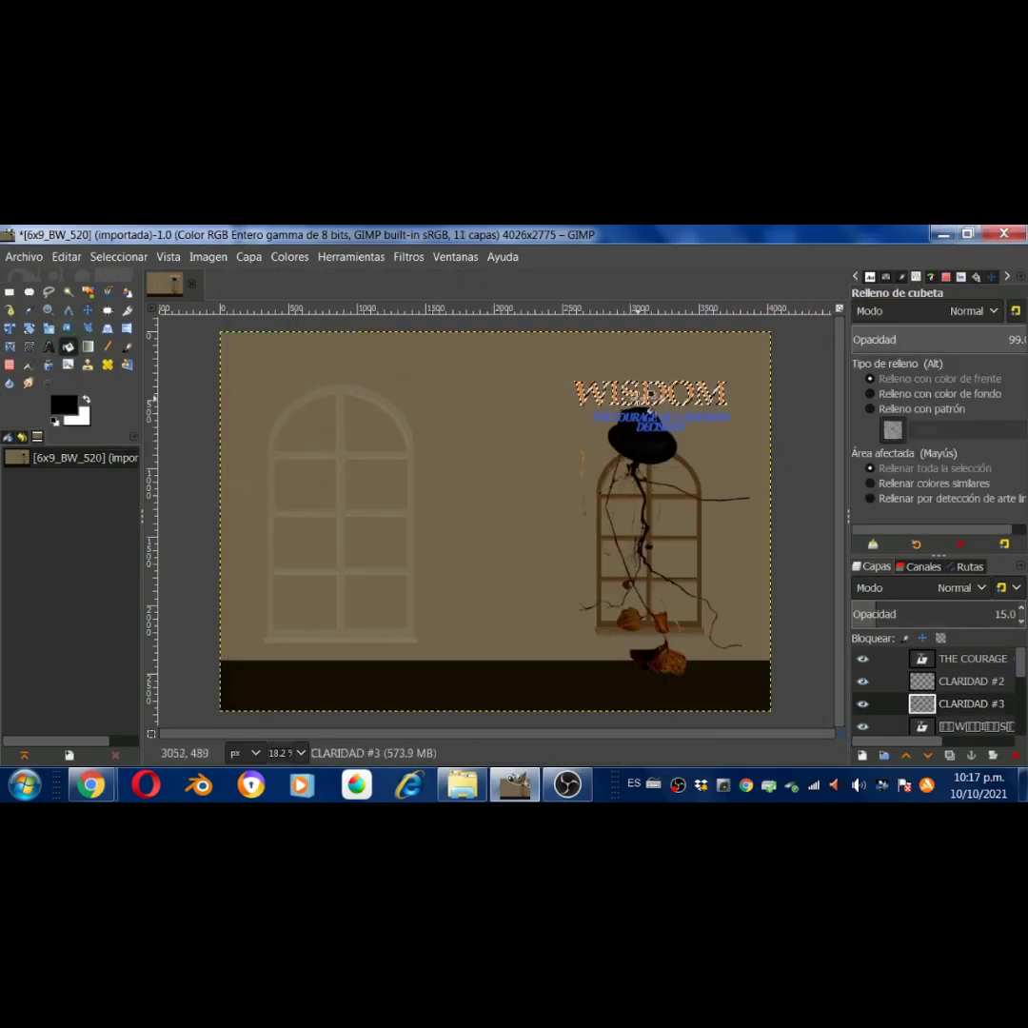
Reselect the WISDOM letter shapes and grow the selection by 10 px
right_click(924, 702)
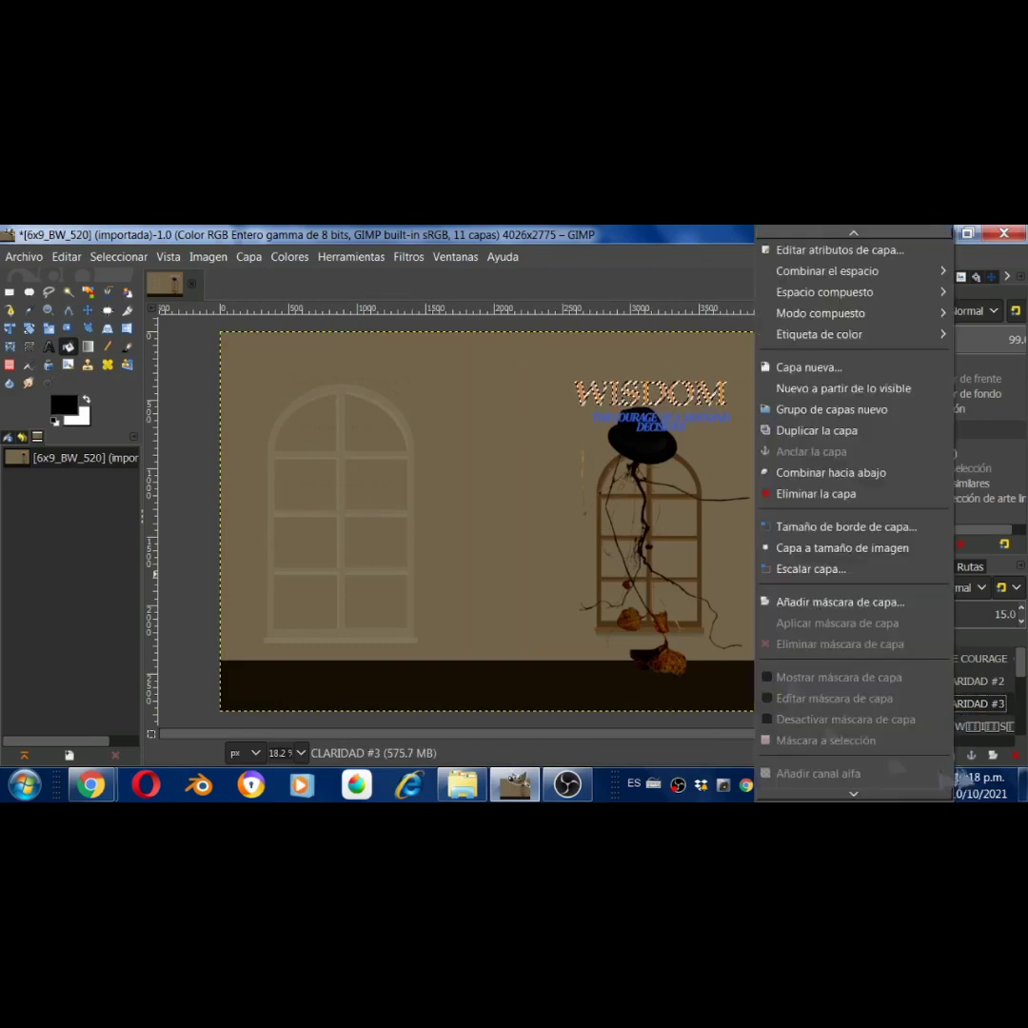
left_click(118, 257)
left_click(71, 301)
key("shift+c")
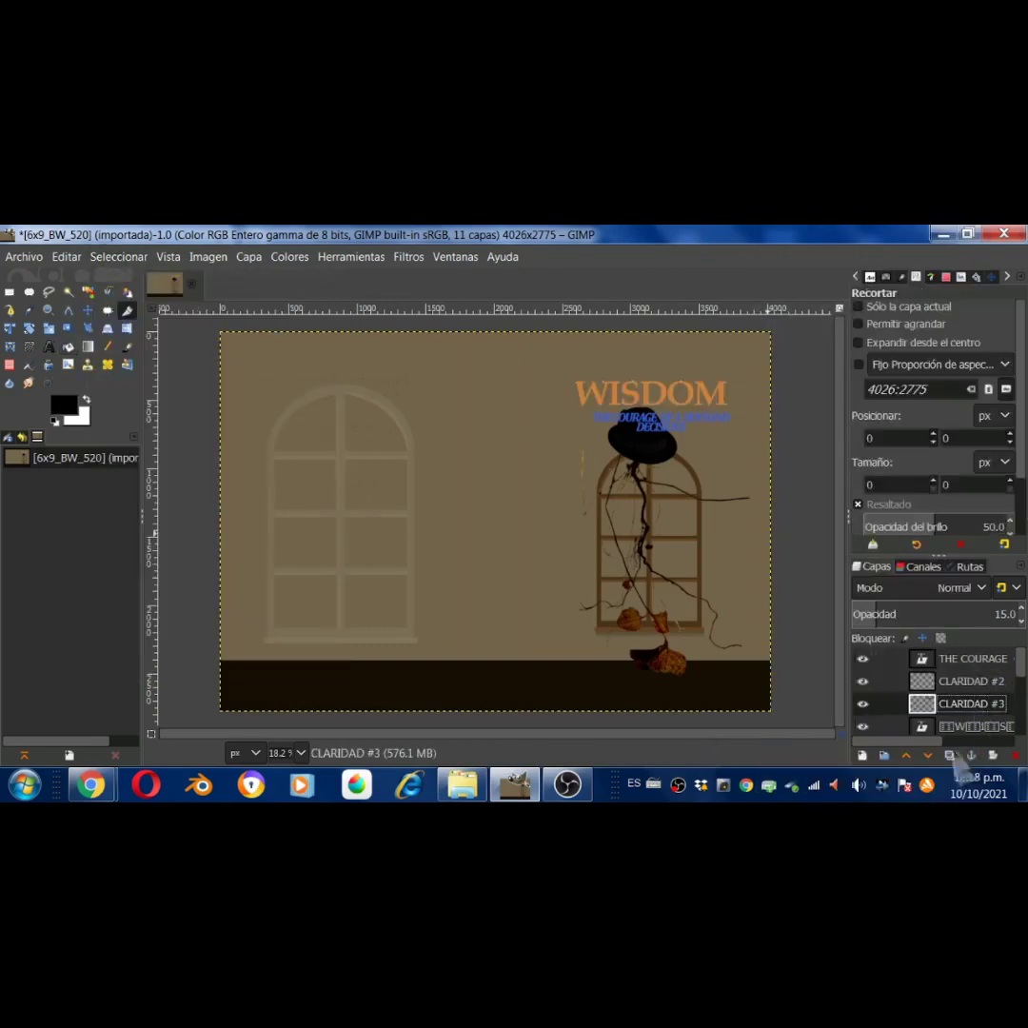
right_click(981, 717)
left_click(821, 722)
right_click(615, 396)
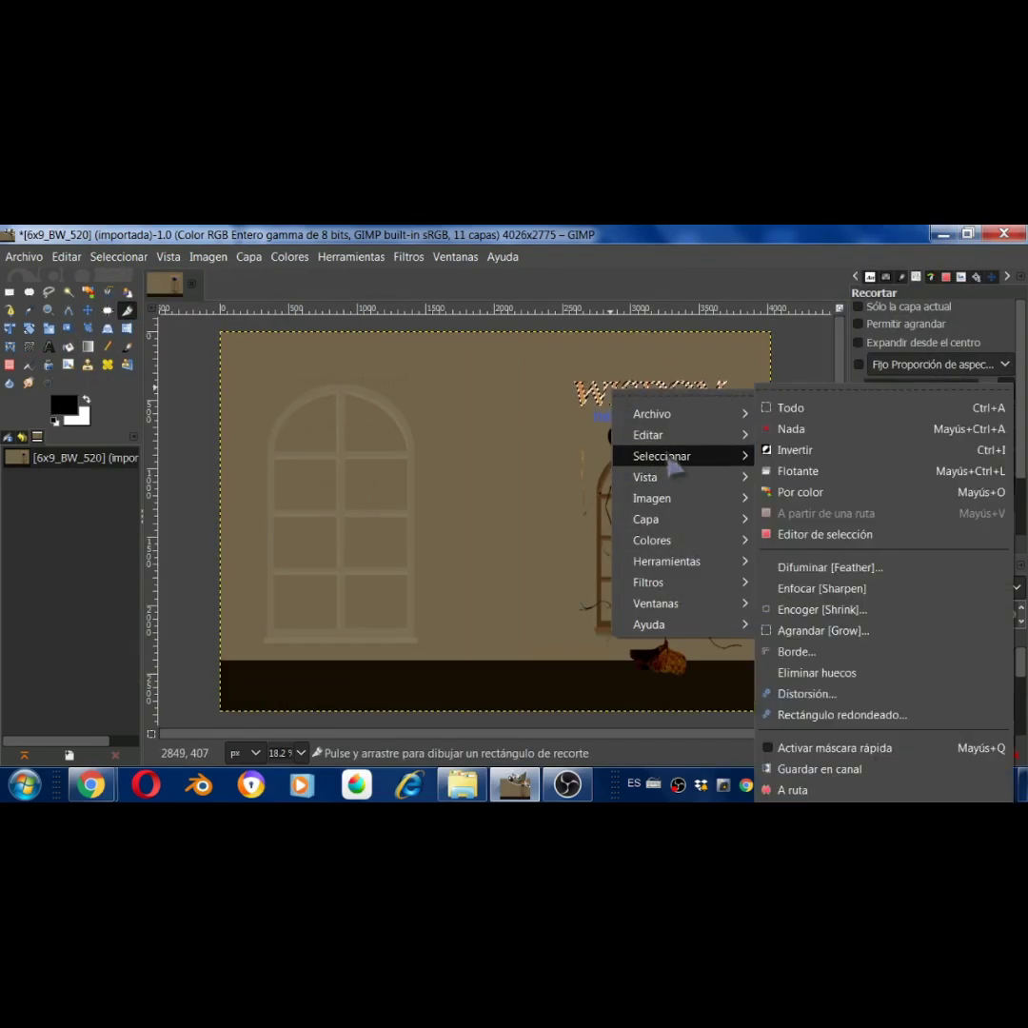
left_click(826, 630)
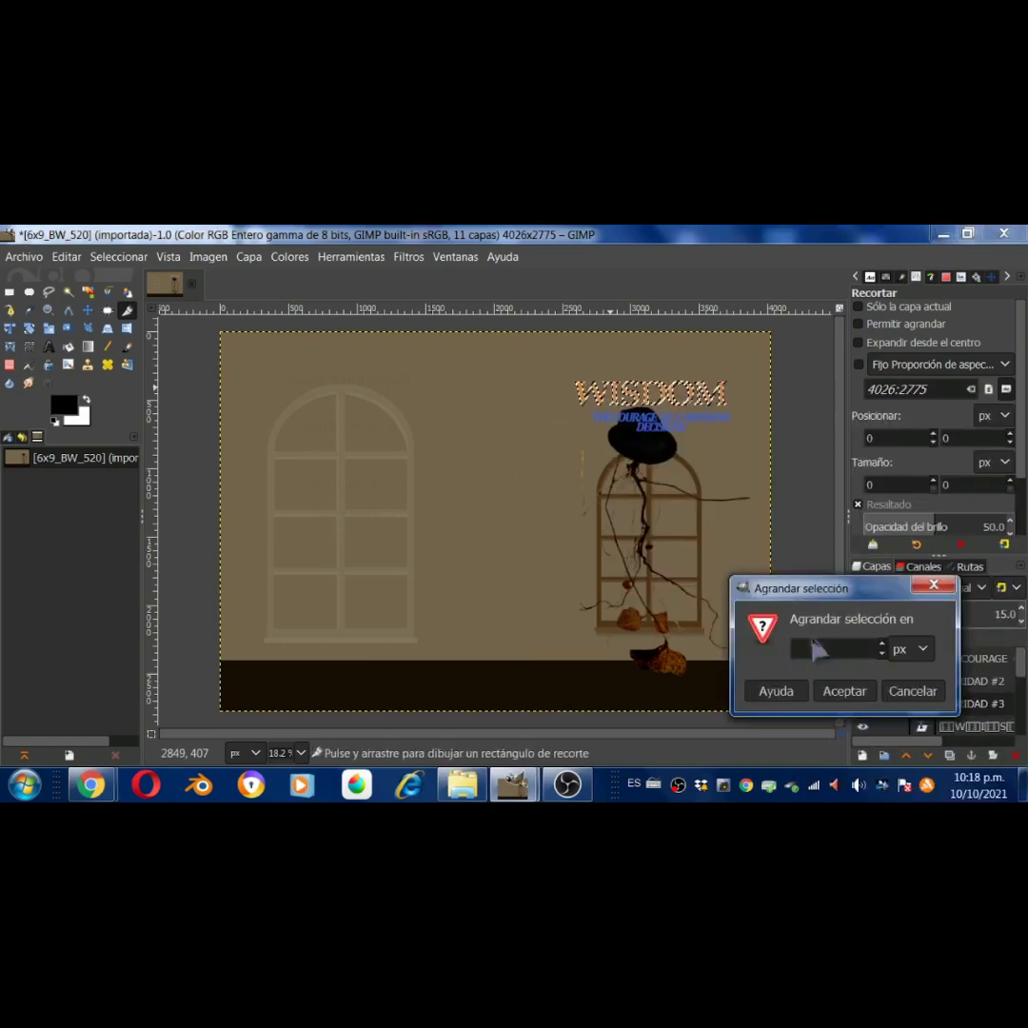
type("10")
left_click(820, 692)
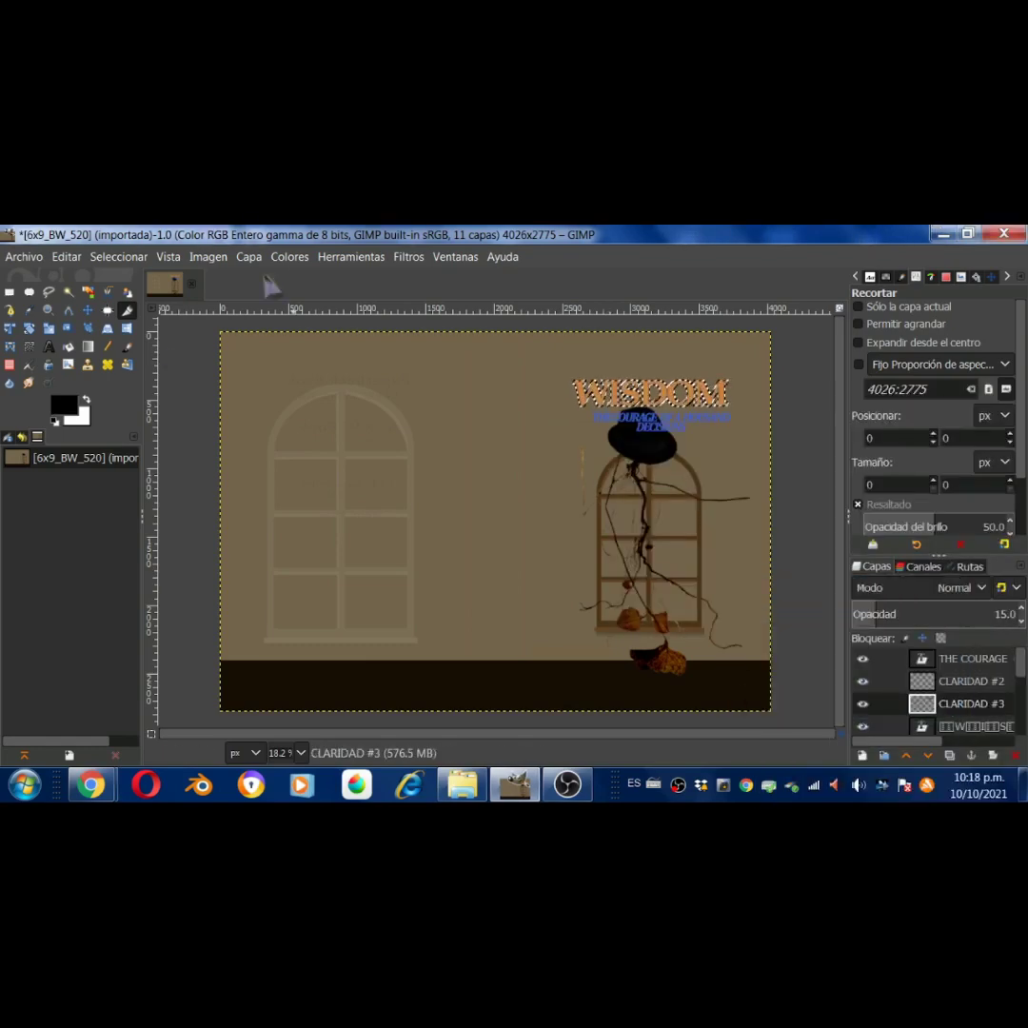
Add layer CLARIDAD #4, fill the selection black, and set opacity to 100
left_click(249, 256)
left_click(690, 730)
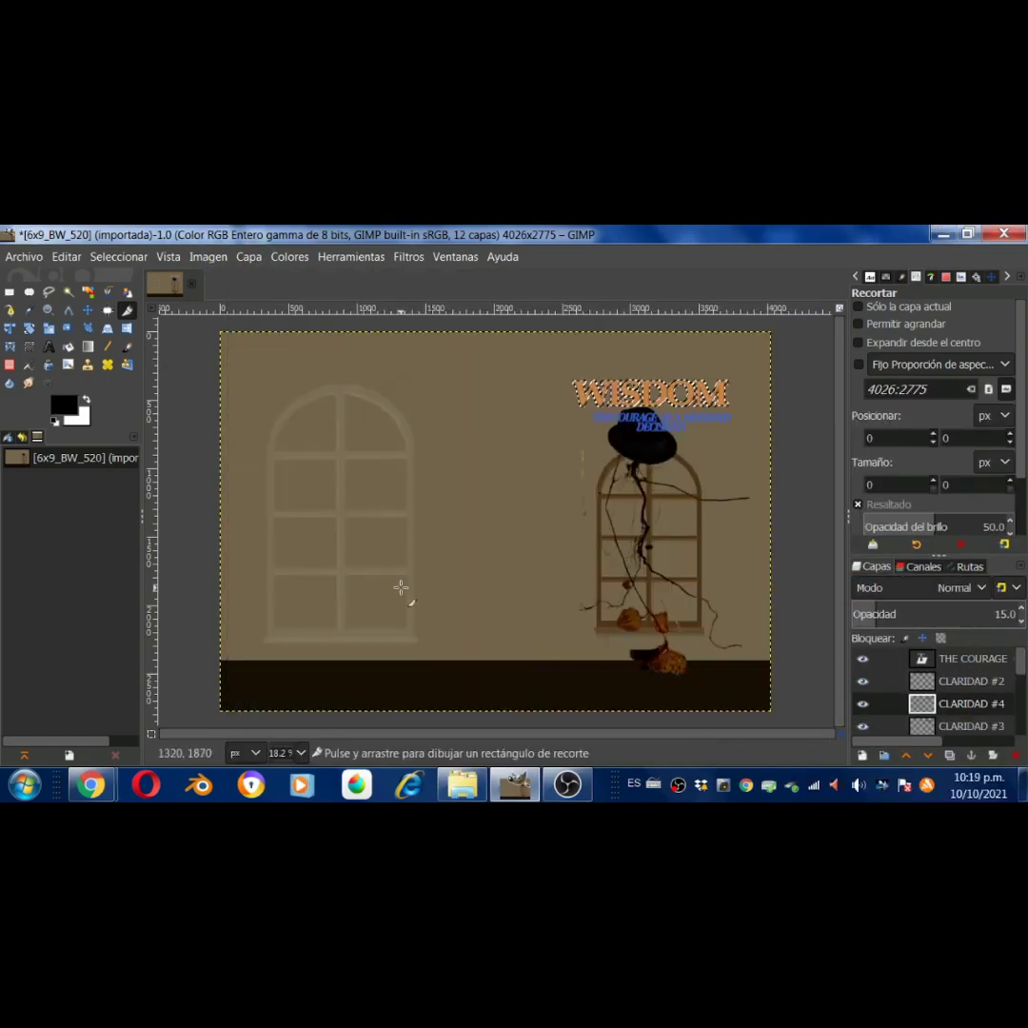
key("shift+b")
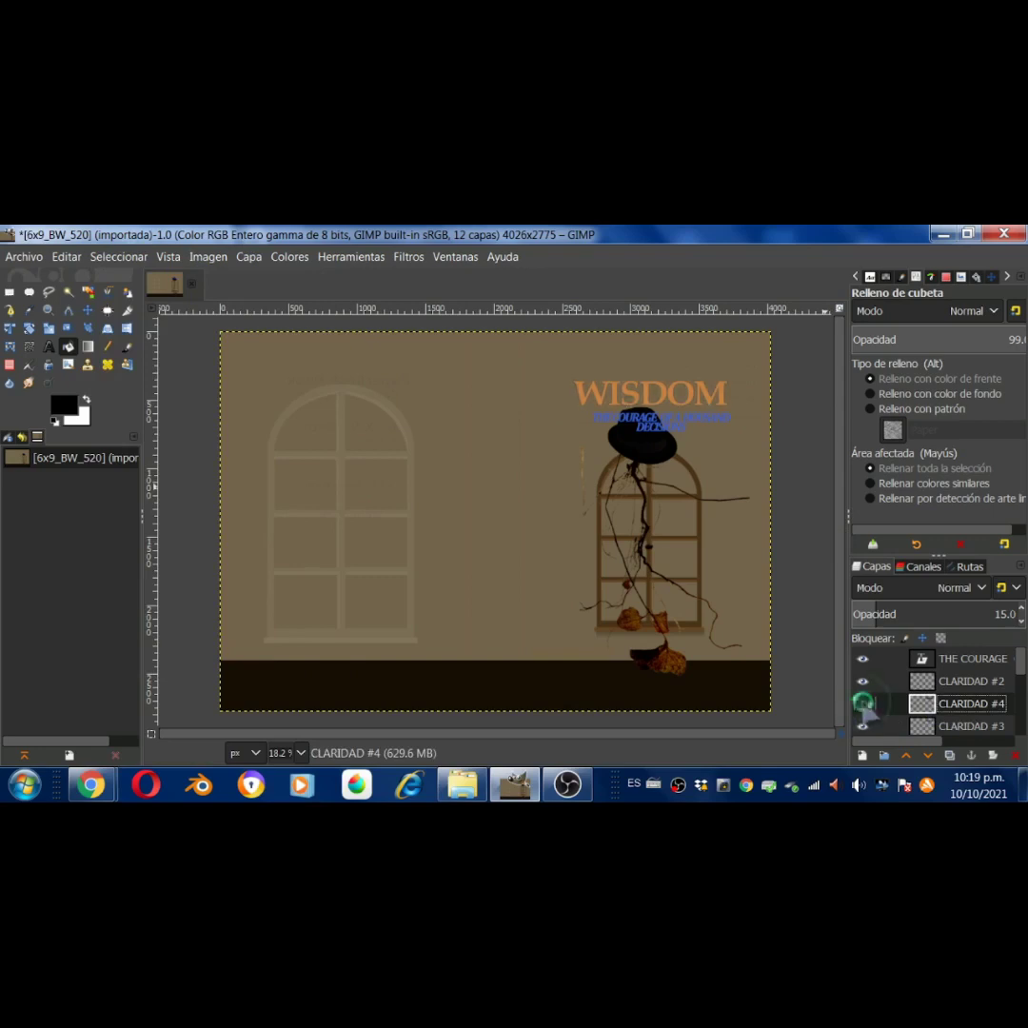
left_click_drag(969, 617, 935, 614)
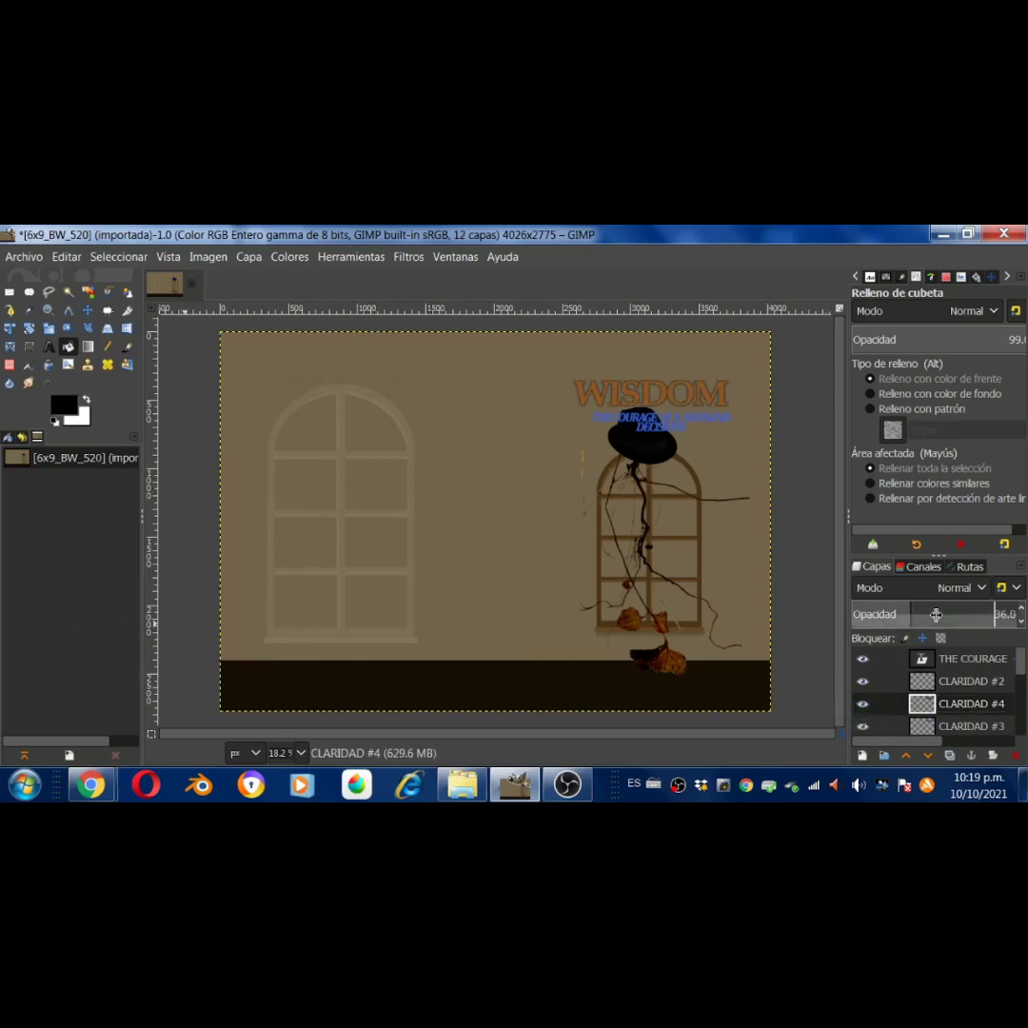
left_click_drag(29, 616, 1009, 615)
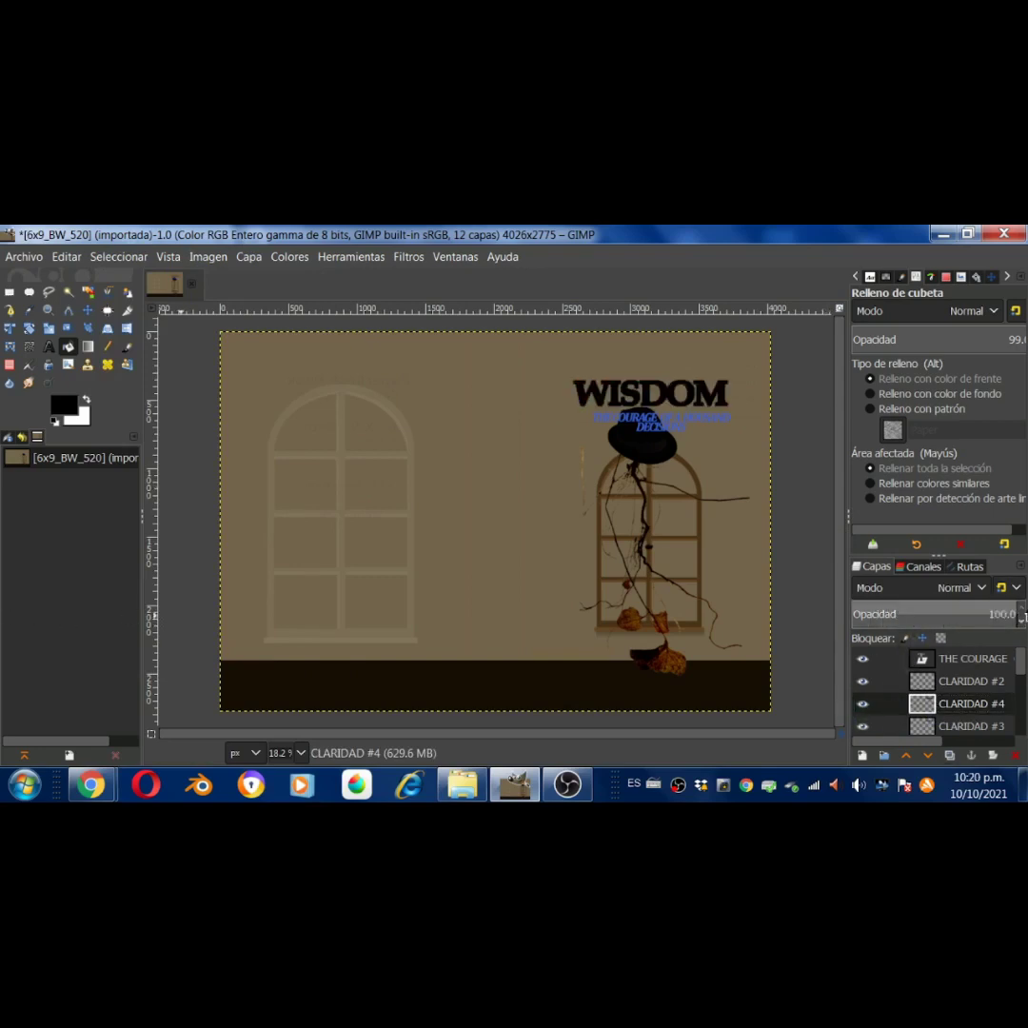
Delete CLARIDAD #2 and #3, undo the extra deletion, and lower CLARIDAD #4 beneath the WISDOM text
left_click(954, 682)
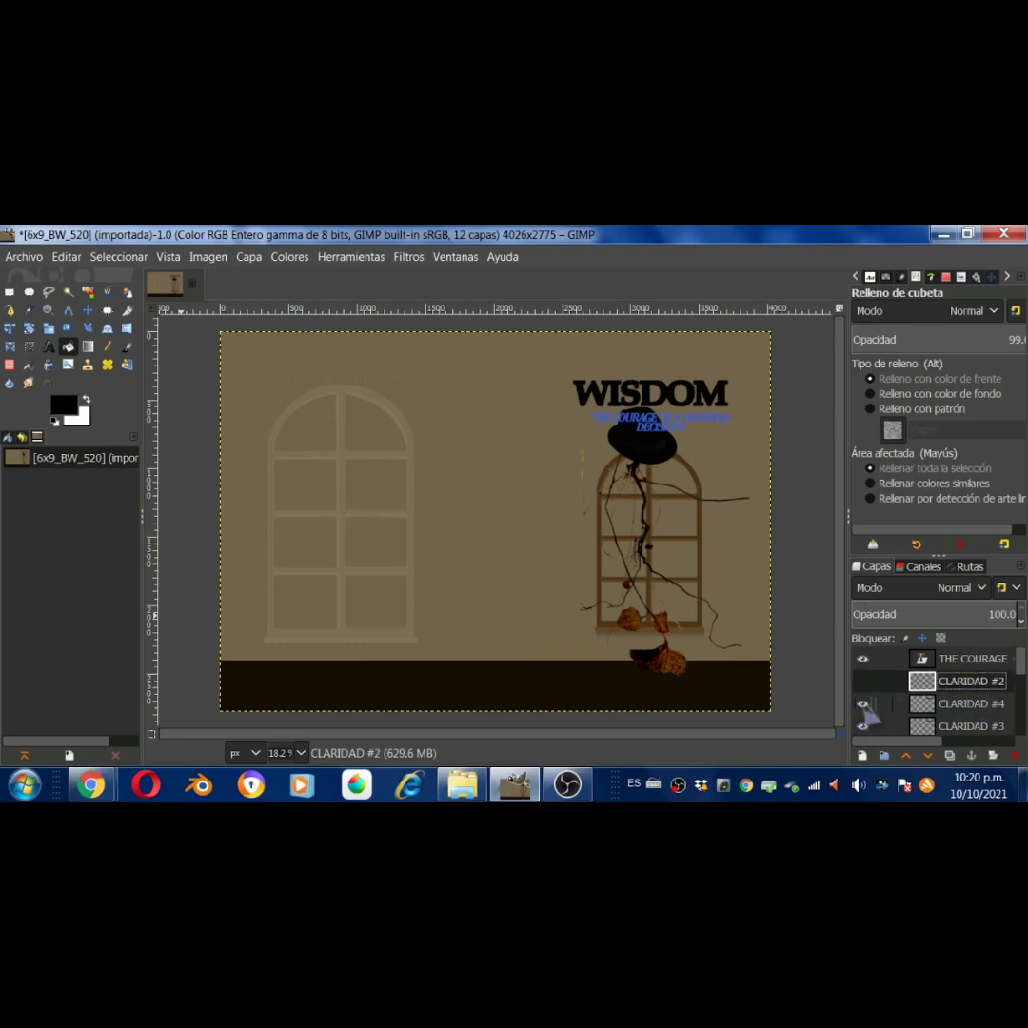
left_click(1013, 756)
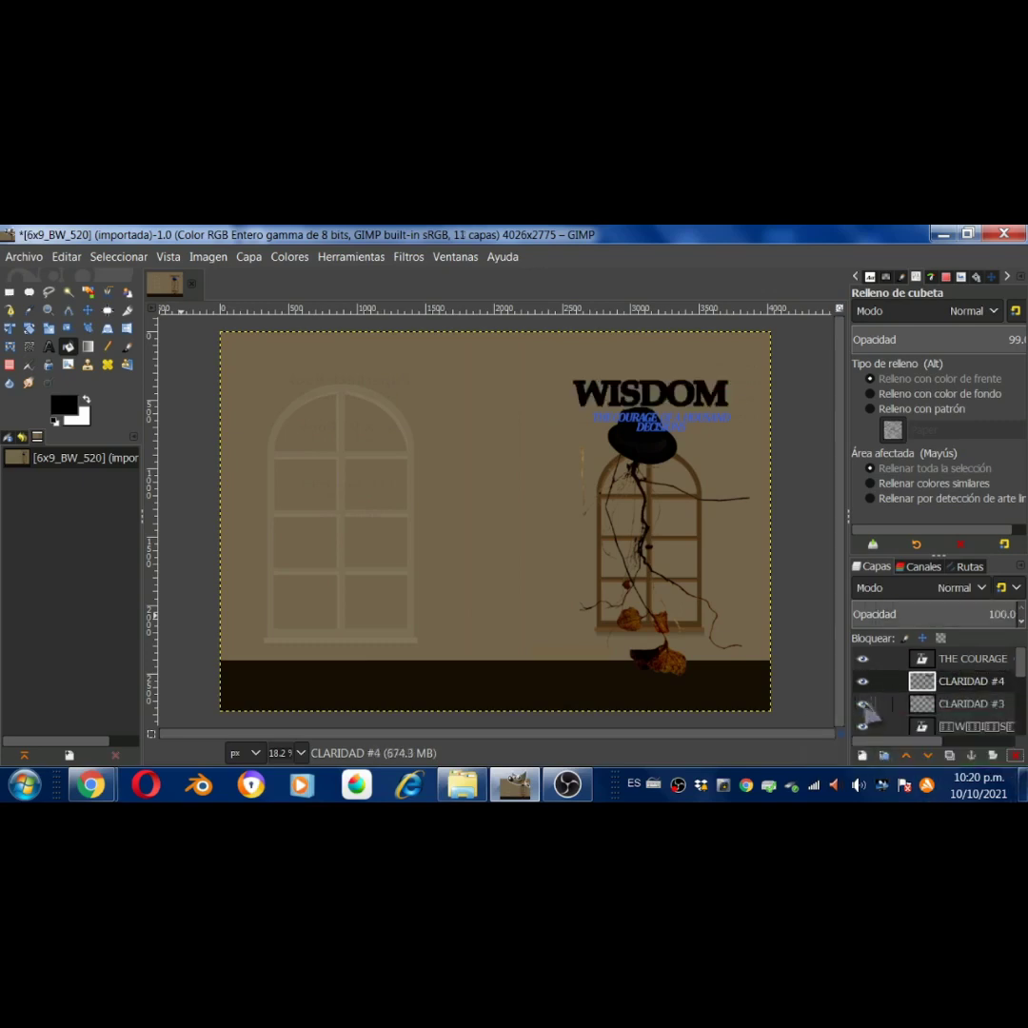
left_click(1015, 756)
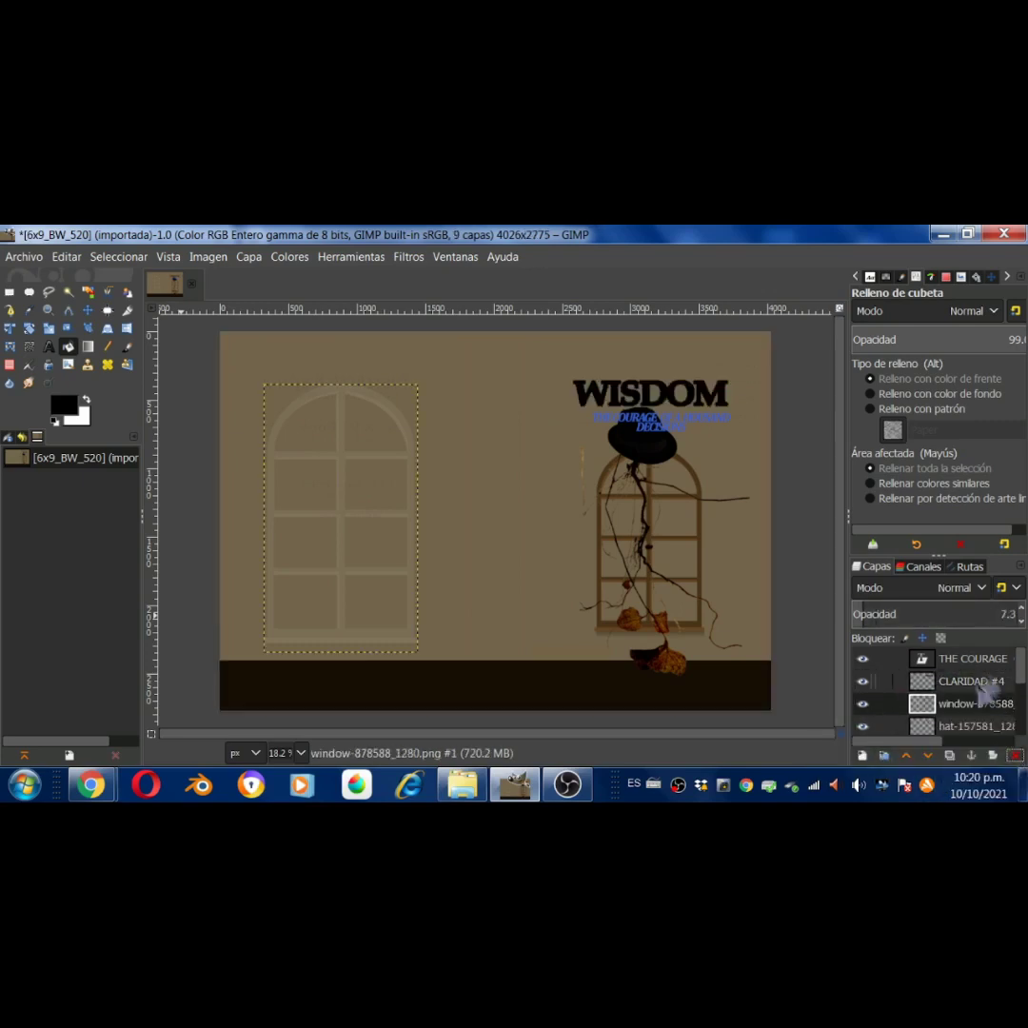
left_click(862, 682)
key("ctrl+z")
key("ctrl+z")
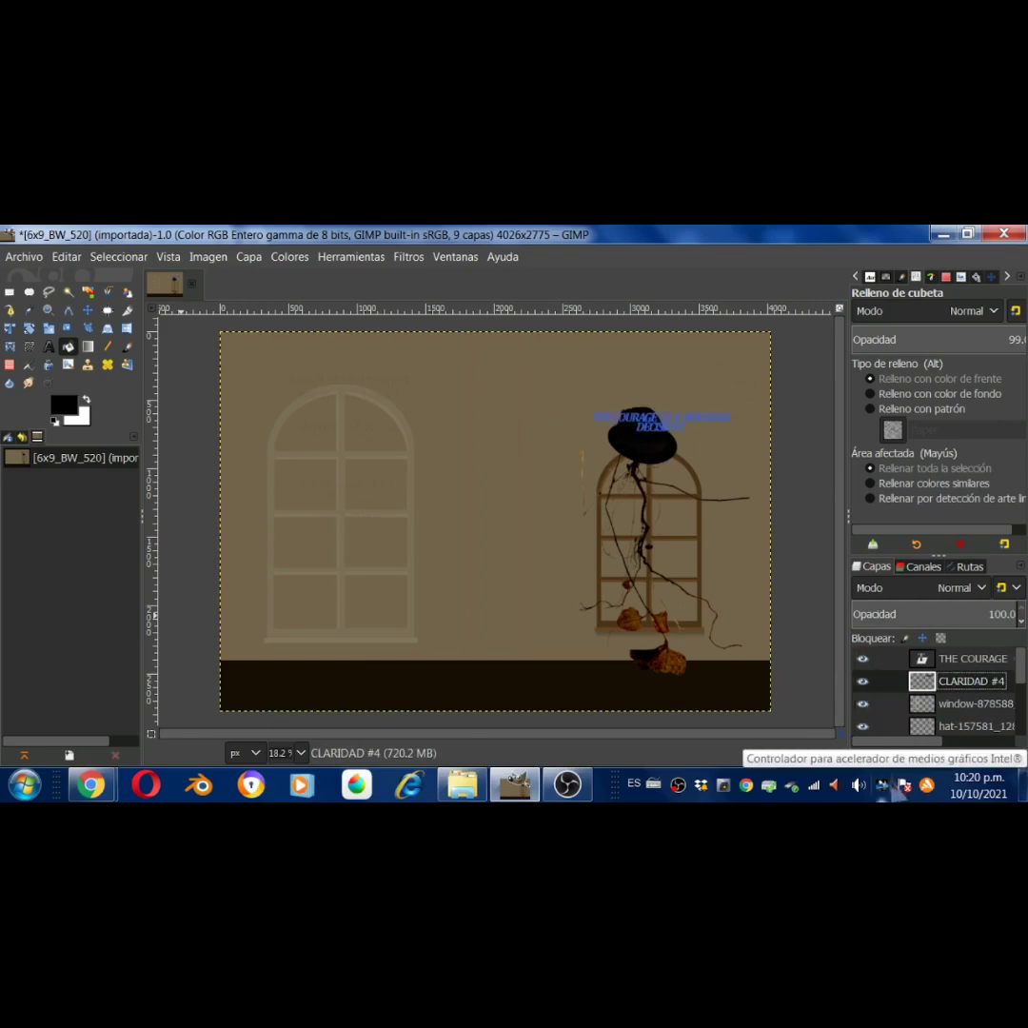
key("ctrl+z")
left_click(927, 756)
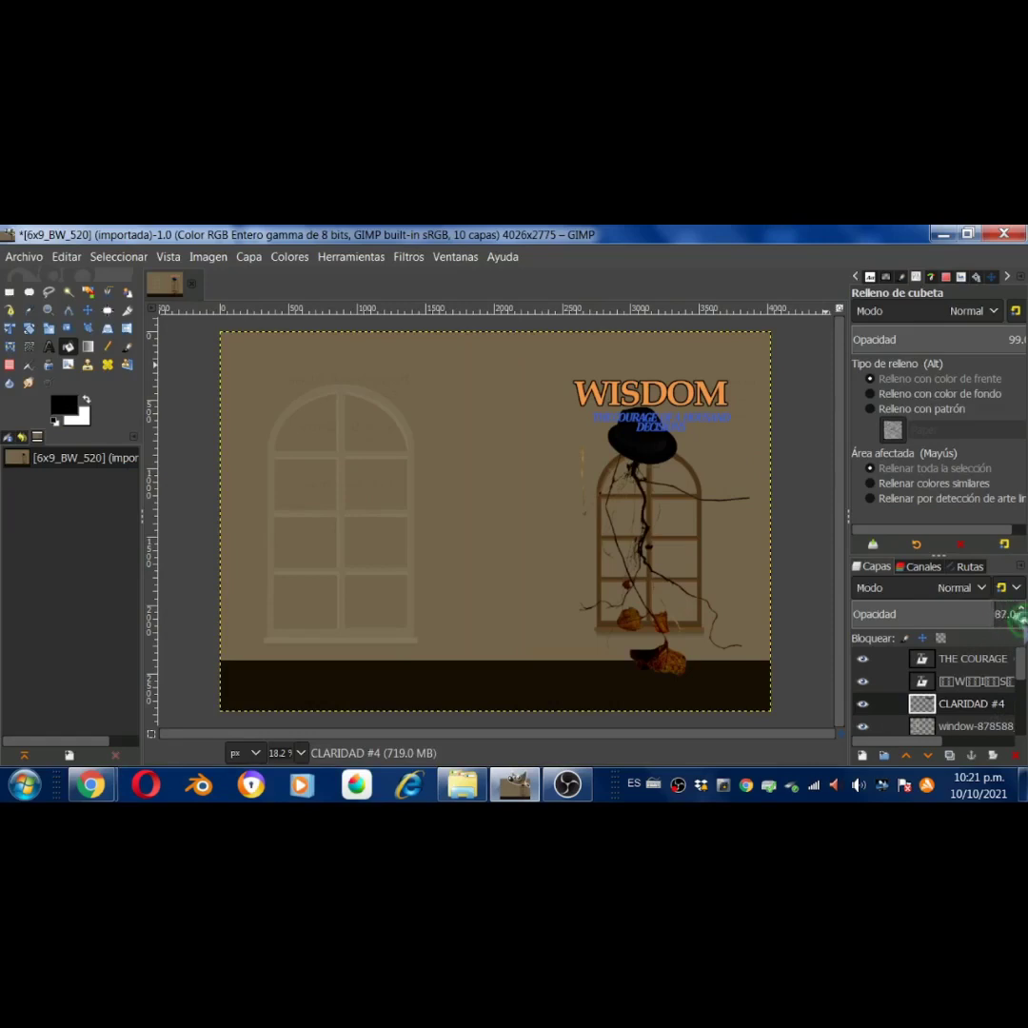
left_click(971, 659)
Grow a selection from THE COURAGE letters and create a new CLARIDAD #2 outline layer
right_click(971, 659)
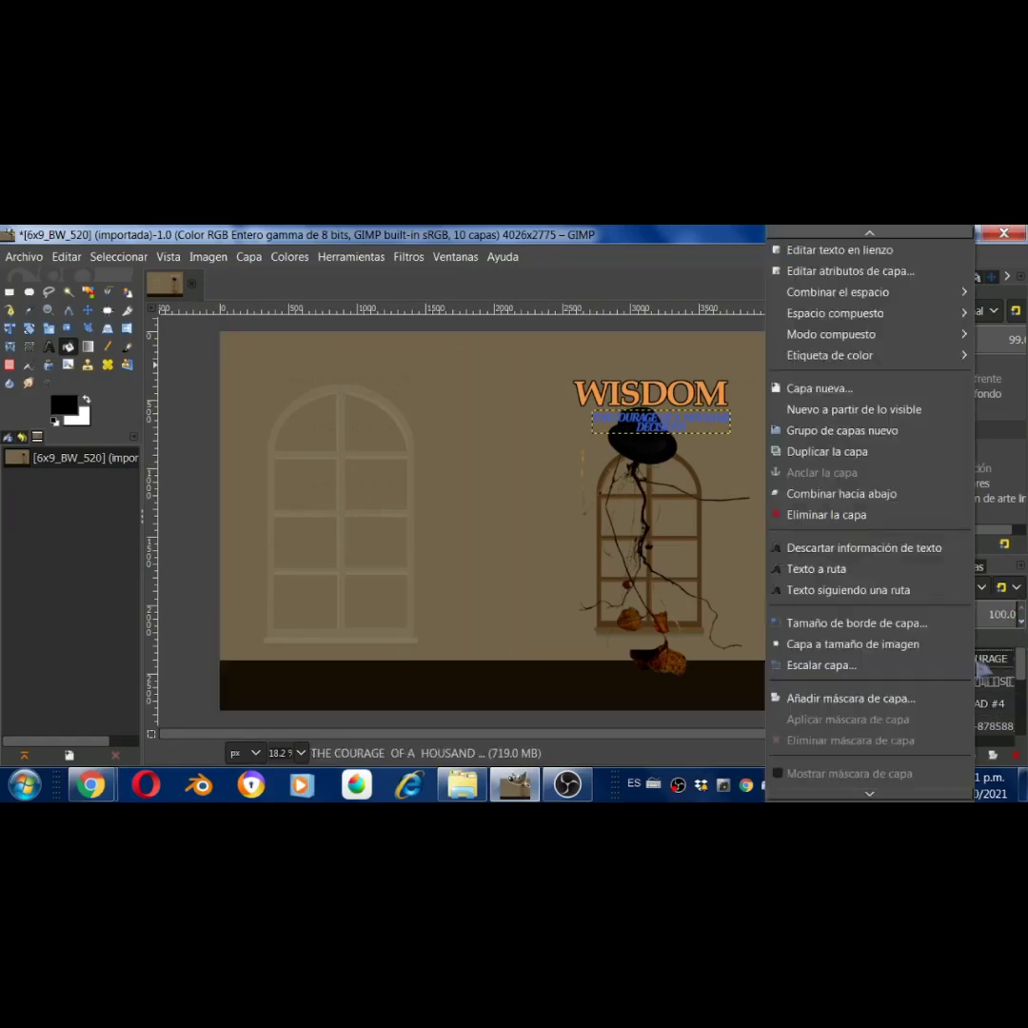
left_click(838, 724)
right_click(640, 440)
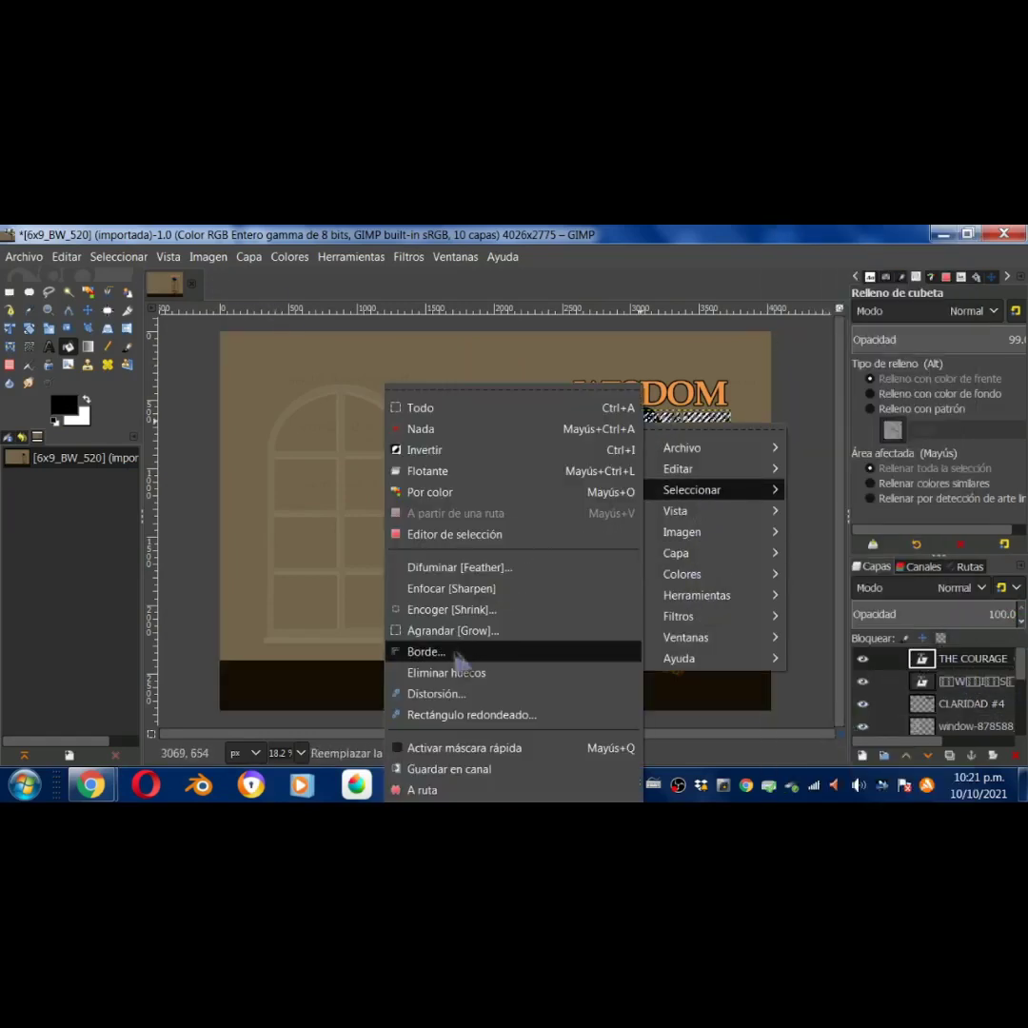
left_click(459, 650)
left_click(449, 693)
left_click(248, 256)
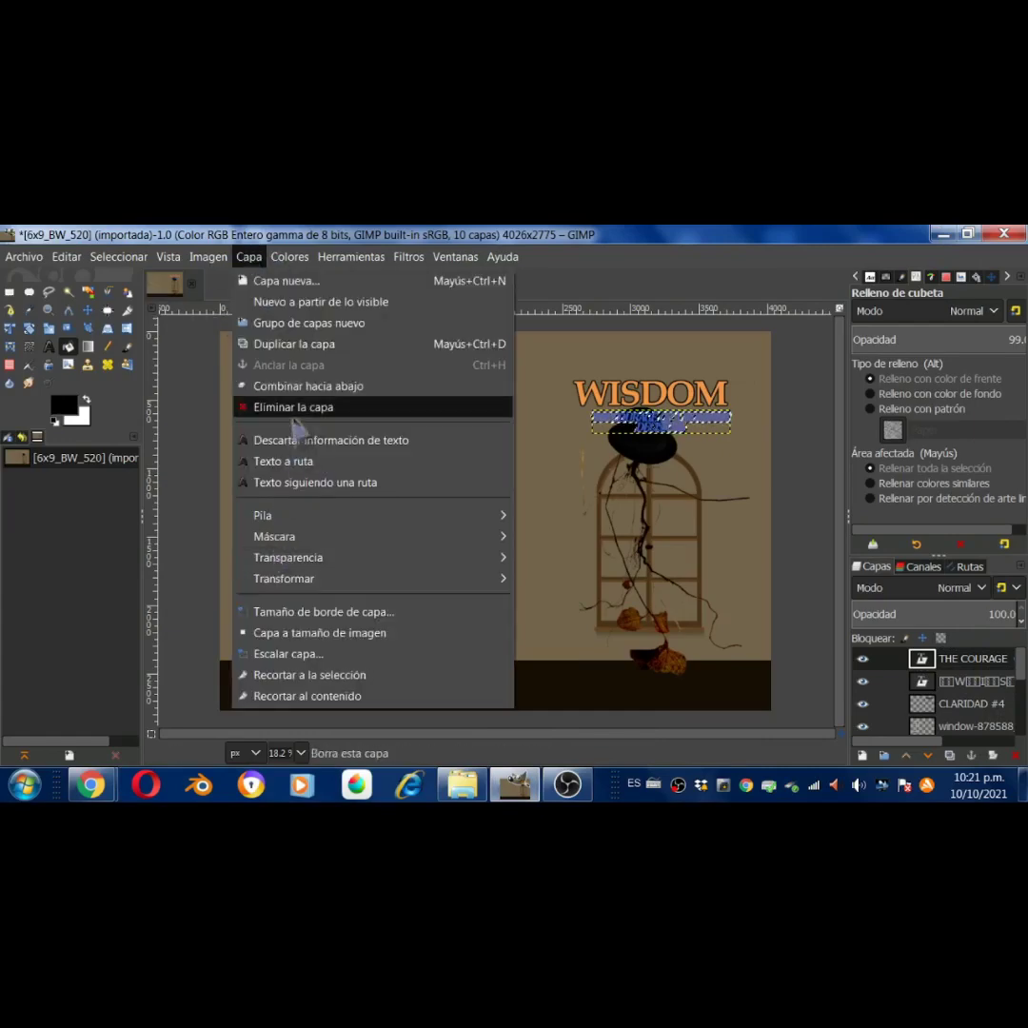
left_click(287, 278)
key("Return")
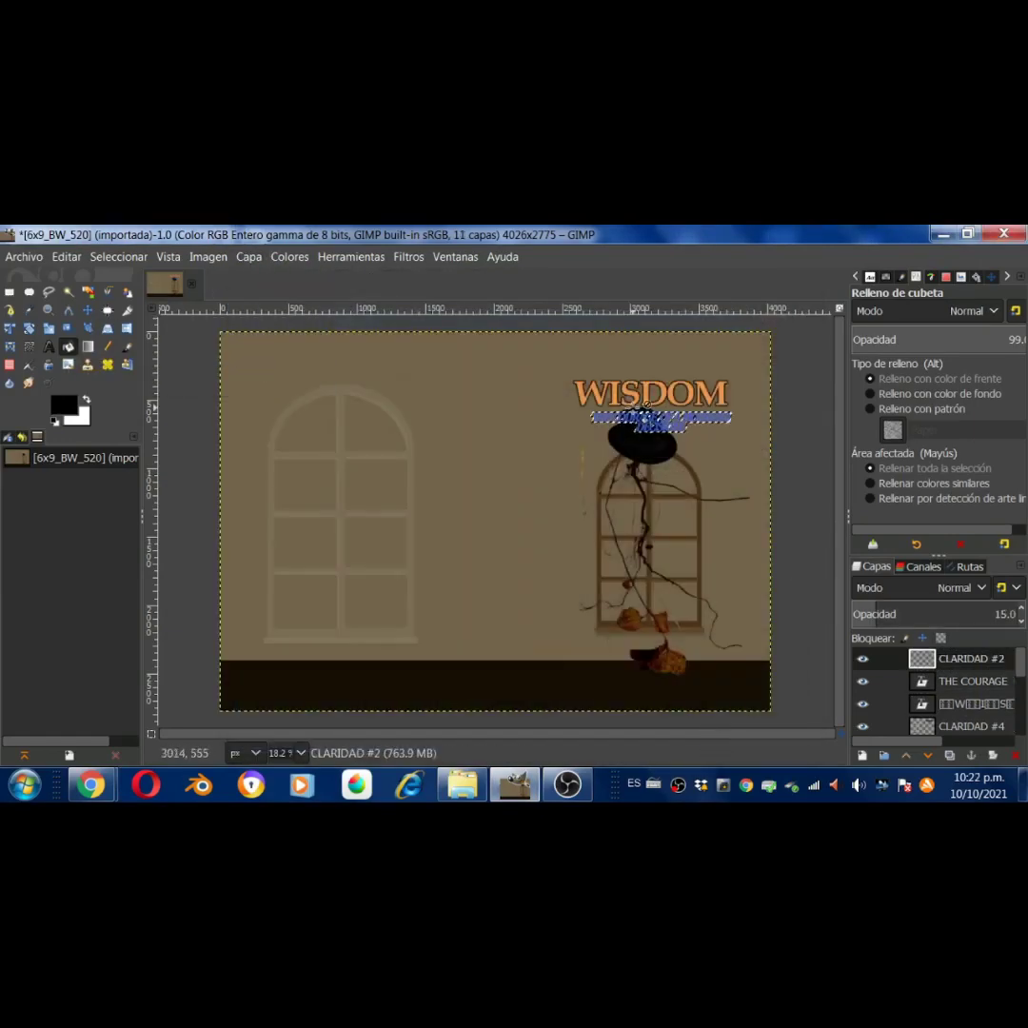
Raise the outline layer to 100 opacity and place it below THE COURAGE text
left_click(118, 256)
left_click(127, 291)
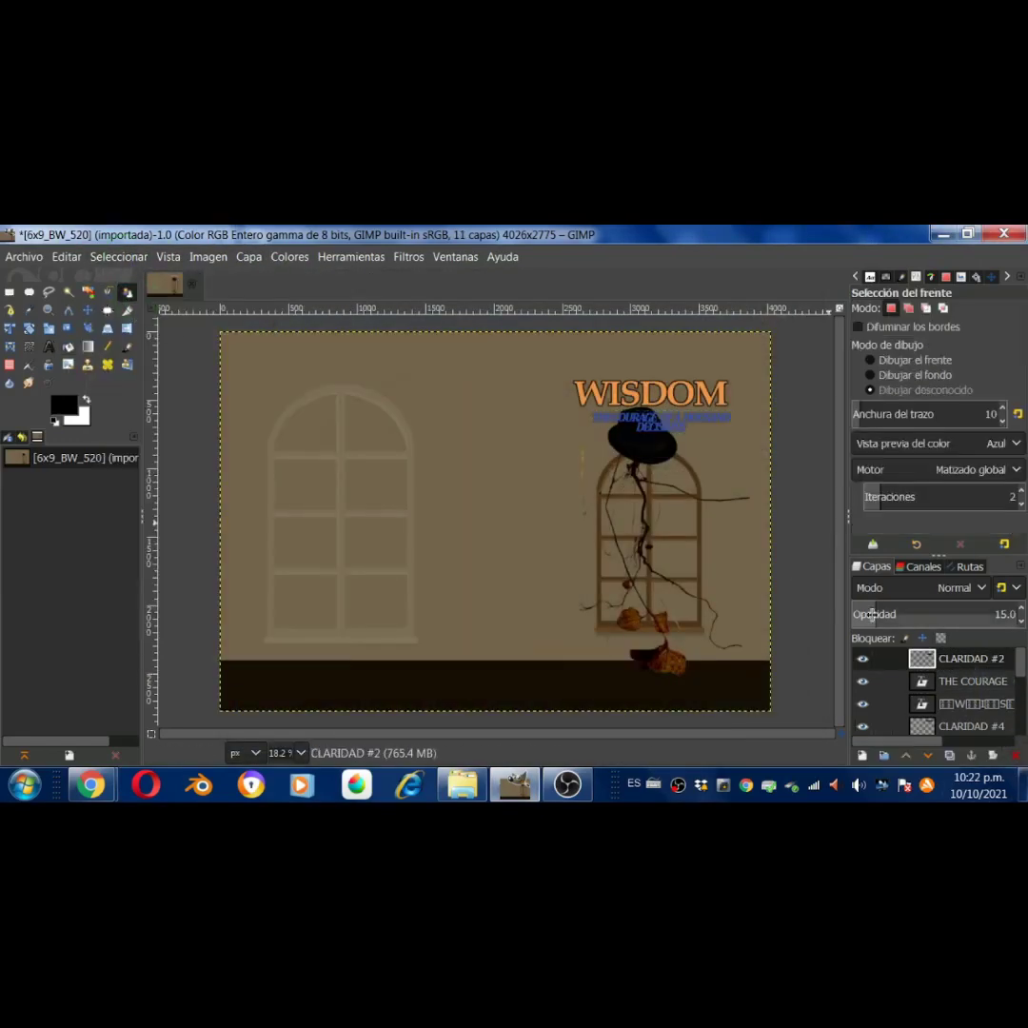
left_click_drag(914, 614, 965, 617)
left_click_drag(892, 624, 1015, 617)
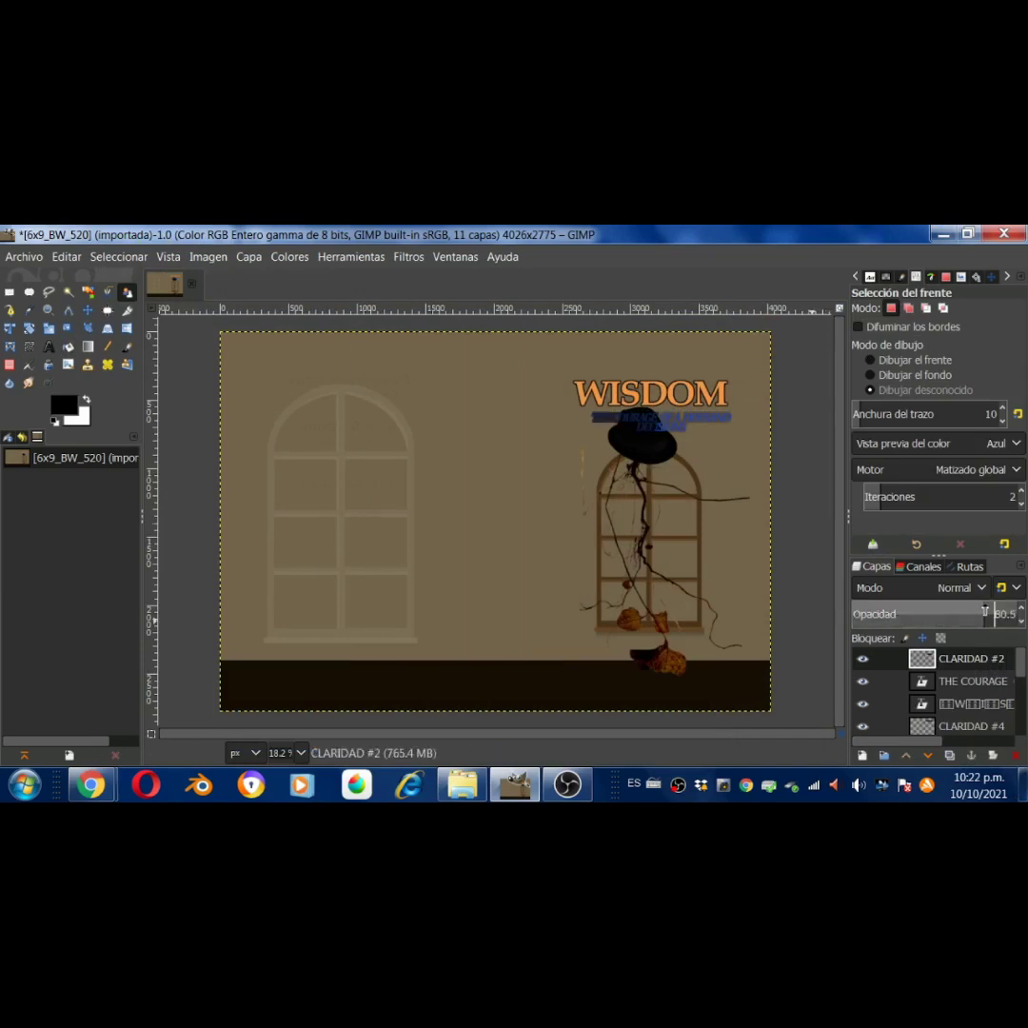
left_click(927, 755)
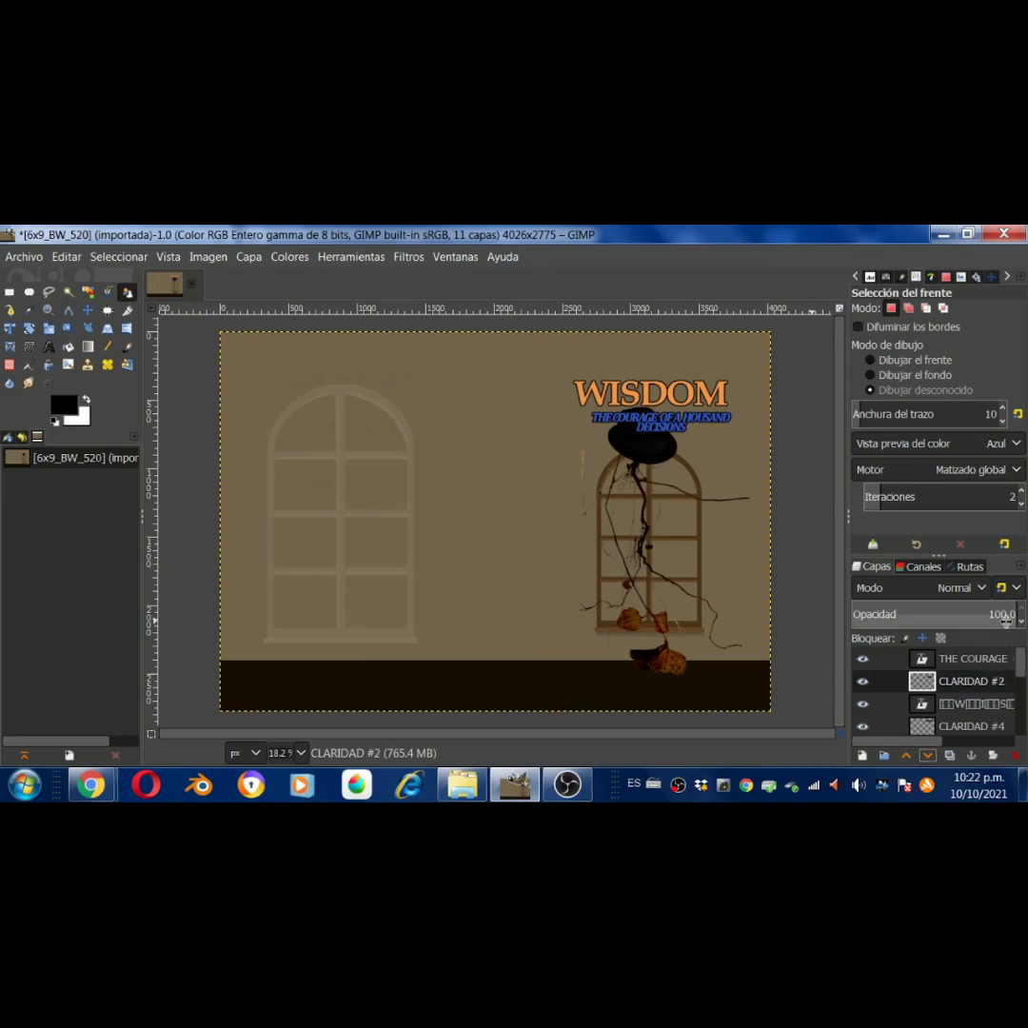
left_click(980, 657)
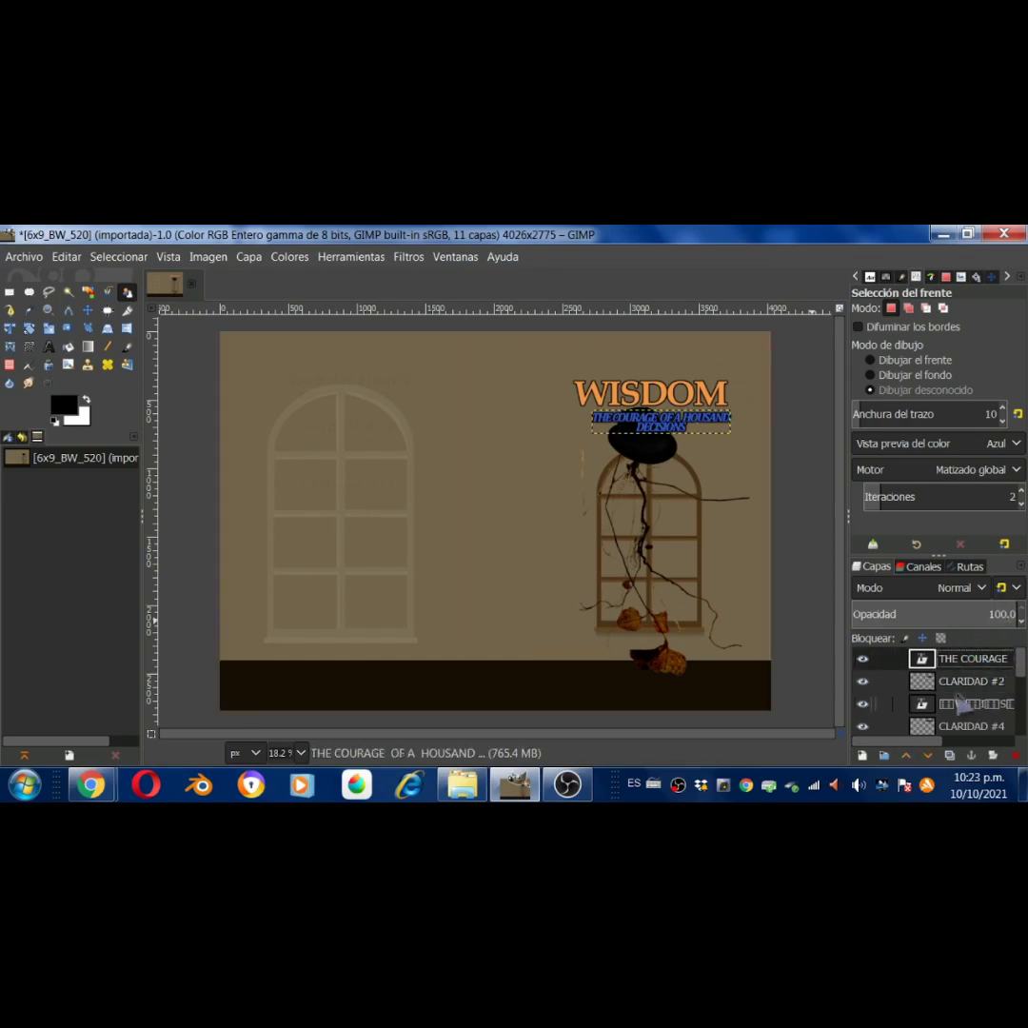
left_click(971, 725)
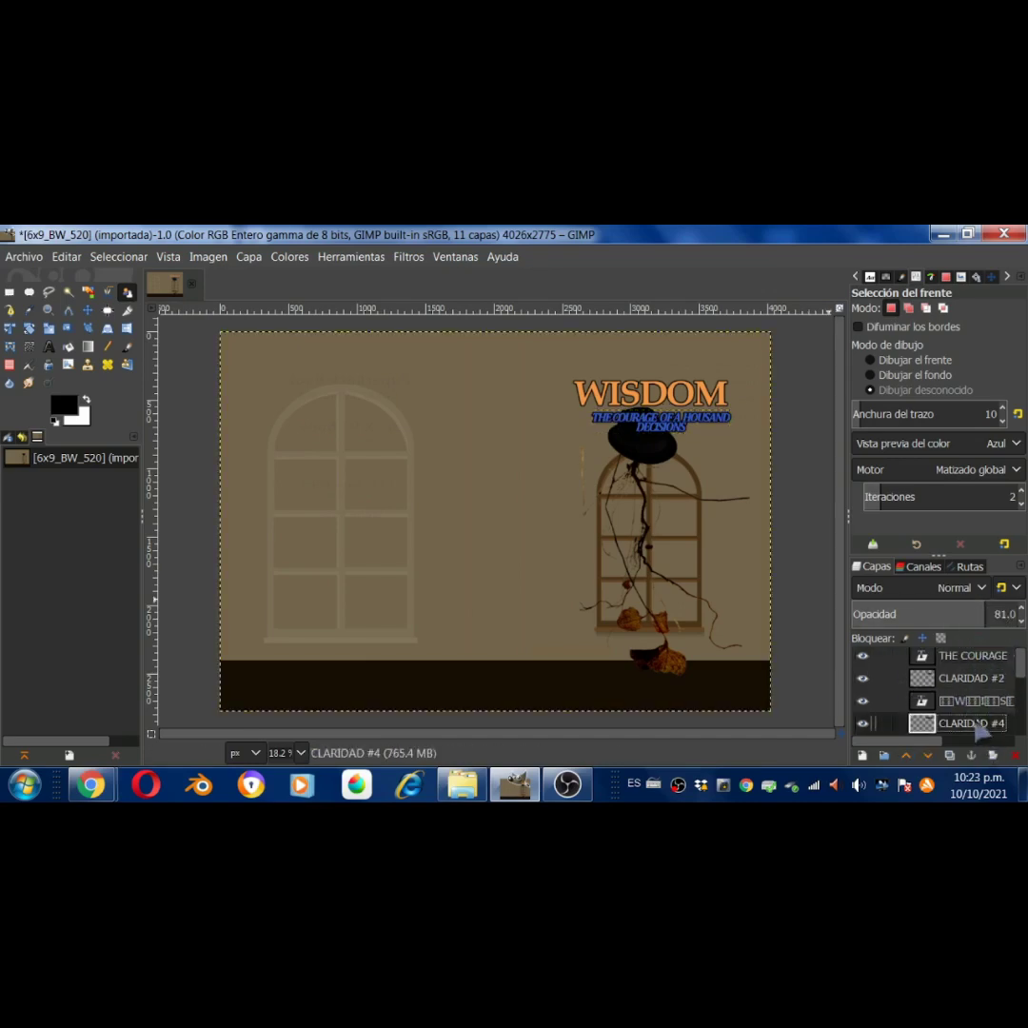
scroll(971, 704, "down", 1)
Browse the layer stack and select THE COURAGE subtitle layer
scroll(971, 705, "down", 2)
double_click(971, 680)
left_click(1009, 329)
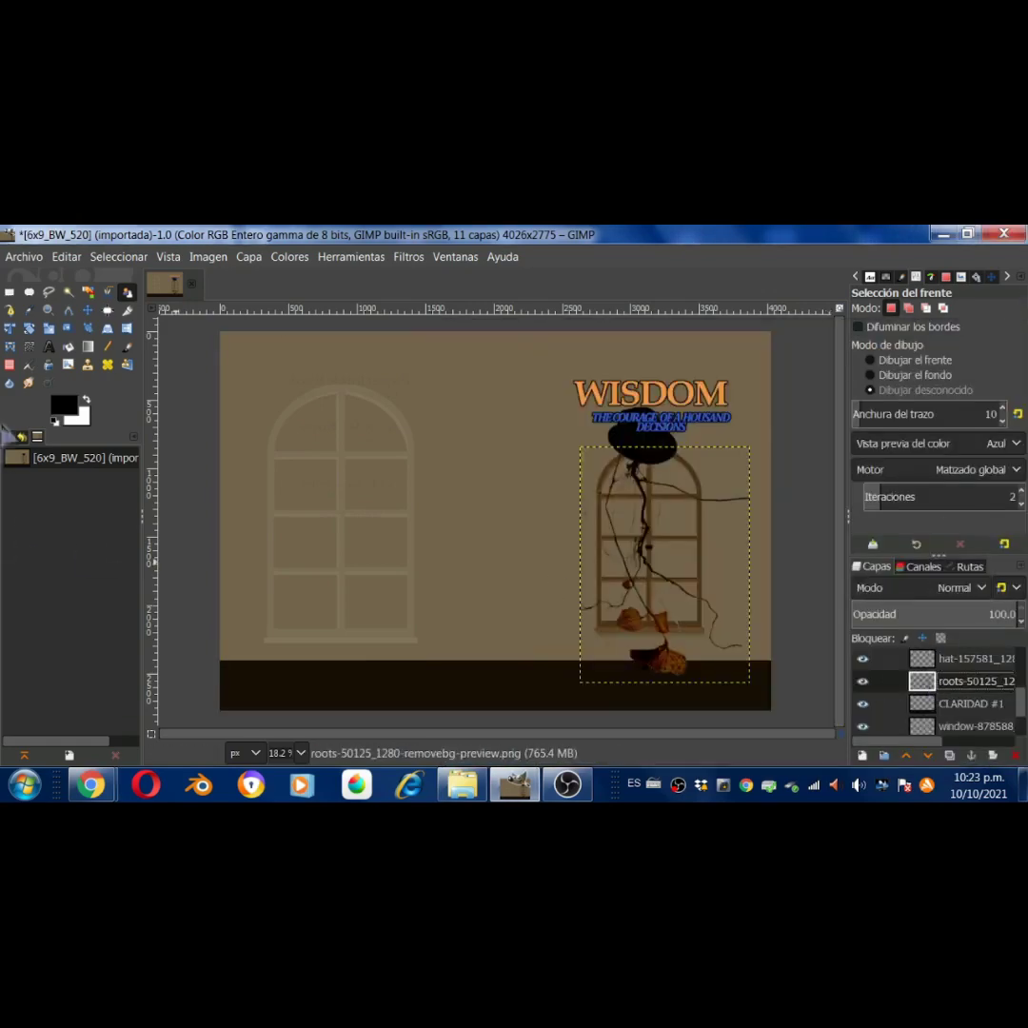
key("shift+e")
key("m")
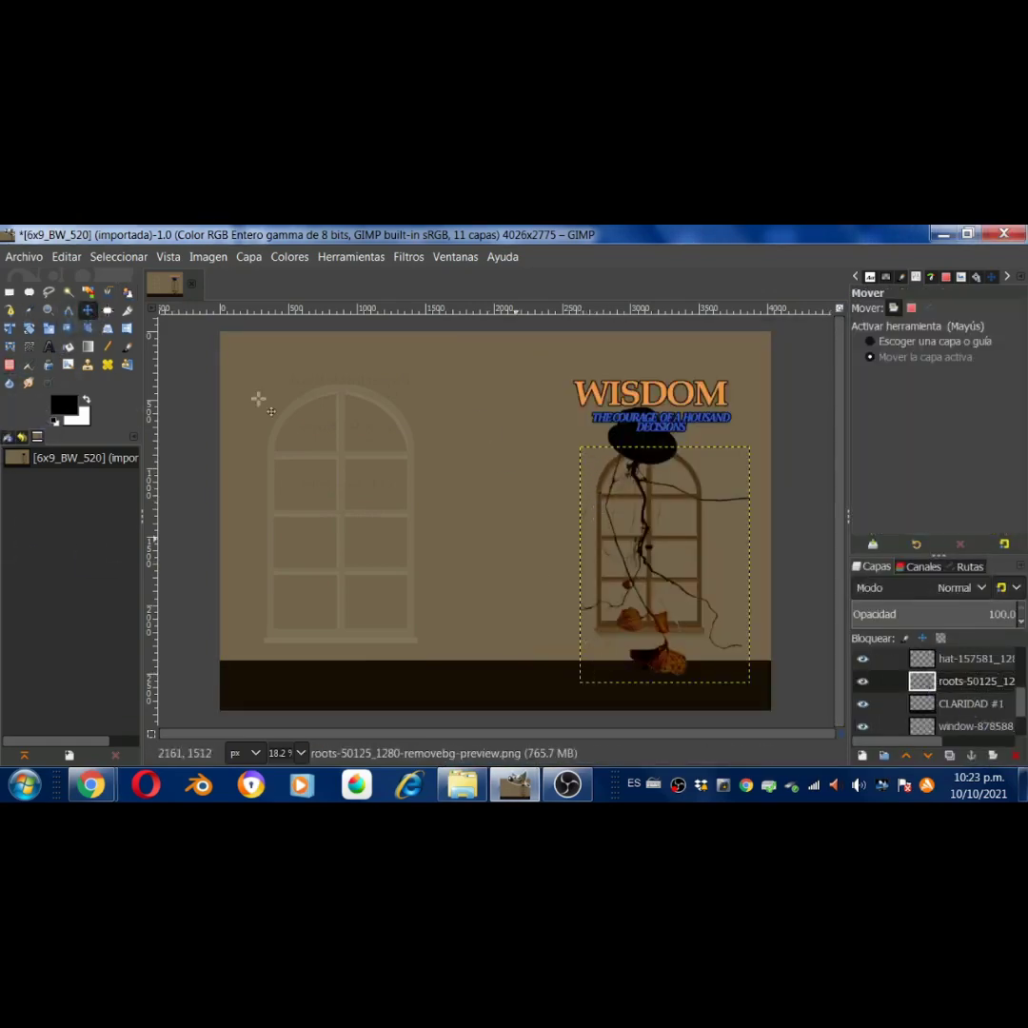
left_click(967, 703)
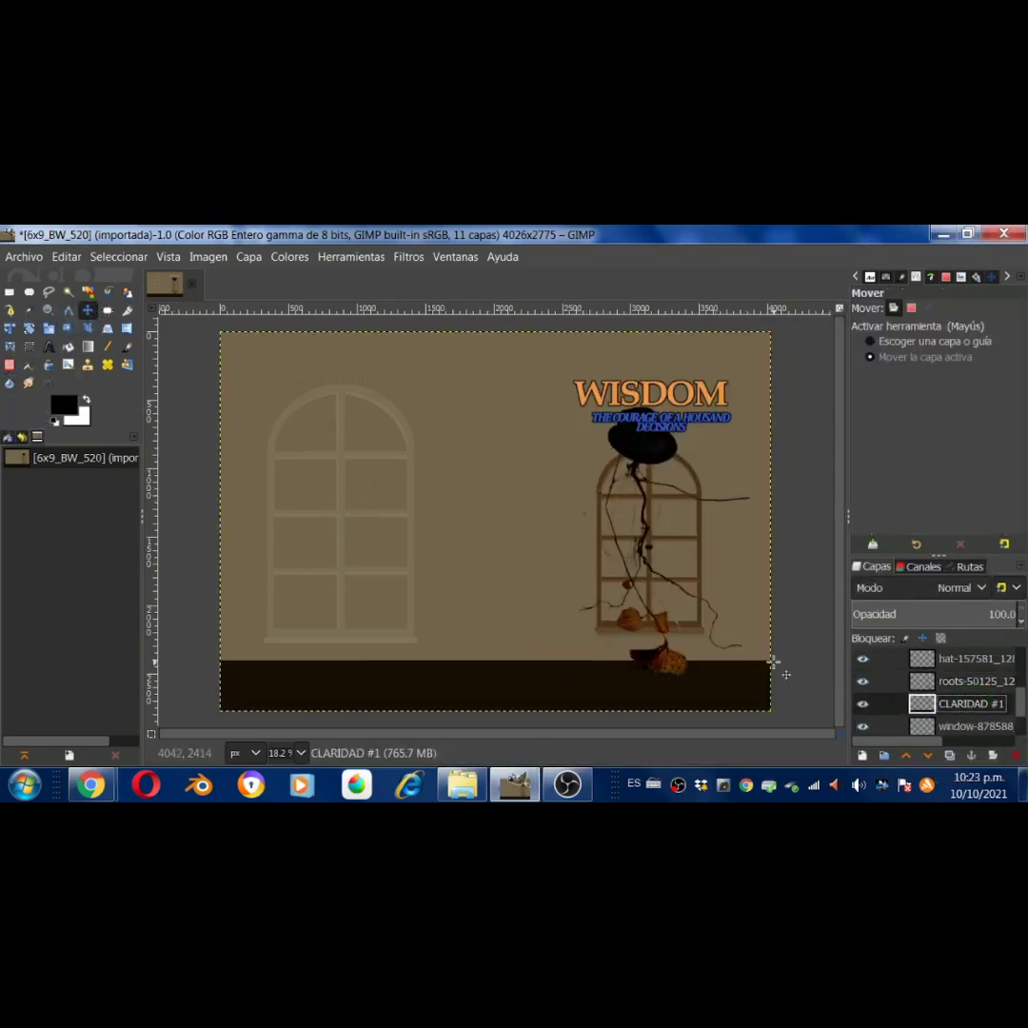
left_click(921, 657)
scroll(971, 695, "down", 1)
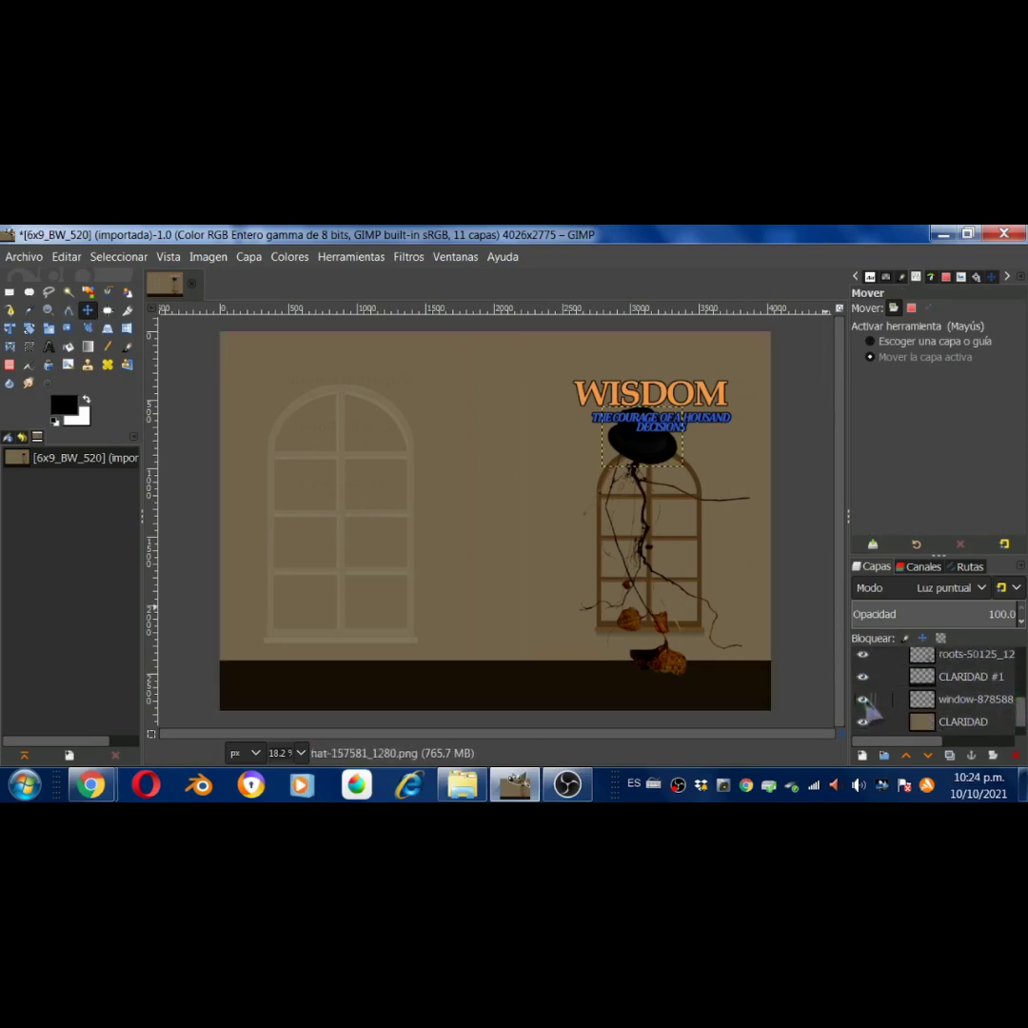
scroll(1009, 681, "down", 2)
left_click(1015, 658)
scroll(1021, 671, "down", 1)
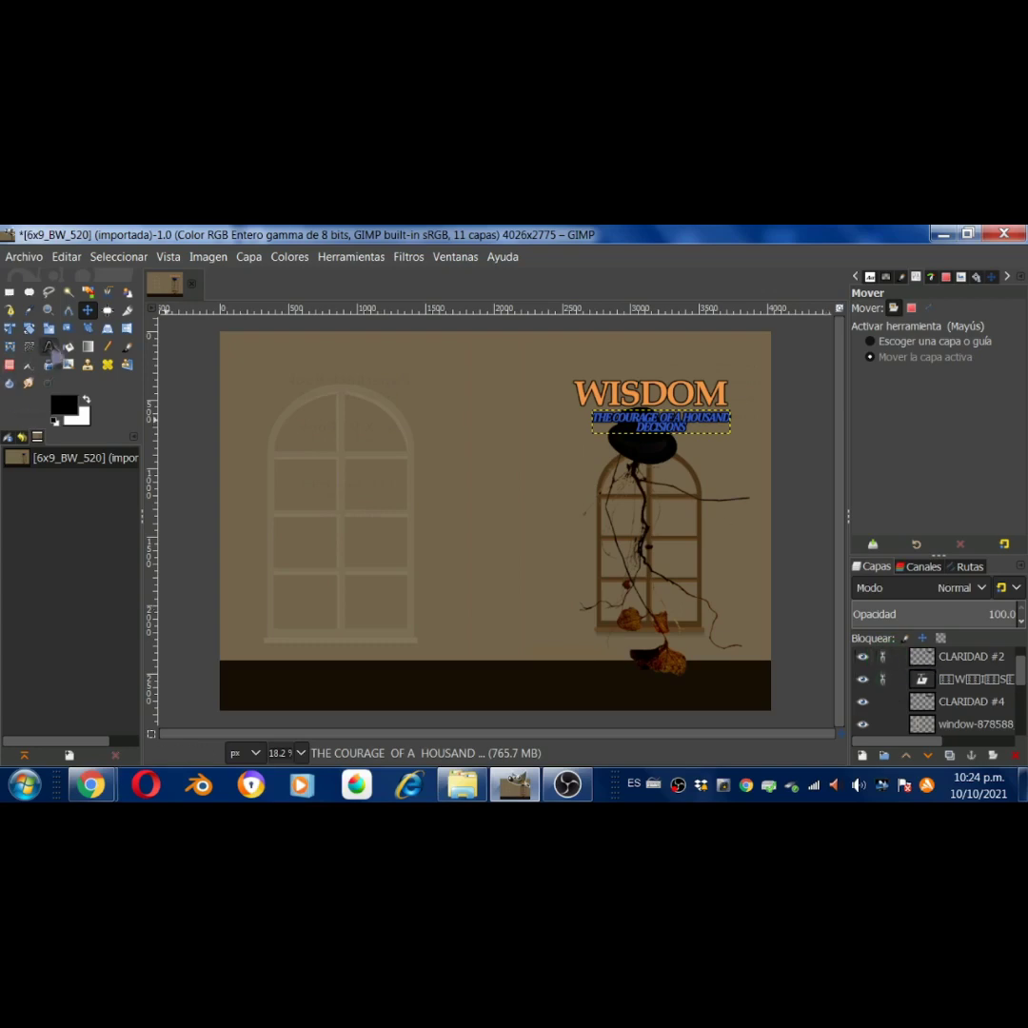
Scale the subtitle to about 730×126 px and nudge it beneath WISDOM
key("shift+s")
left_click(660, 422)
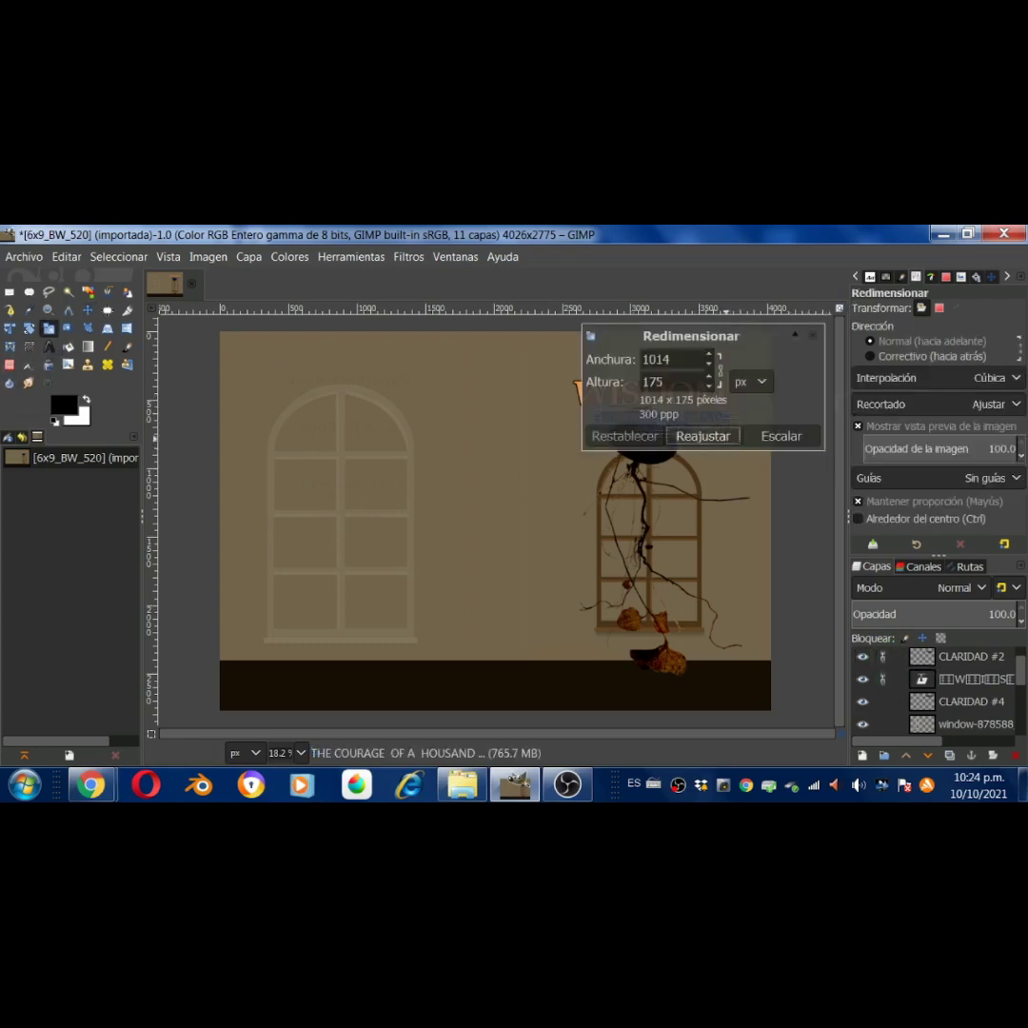
left_click(781, 436)
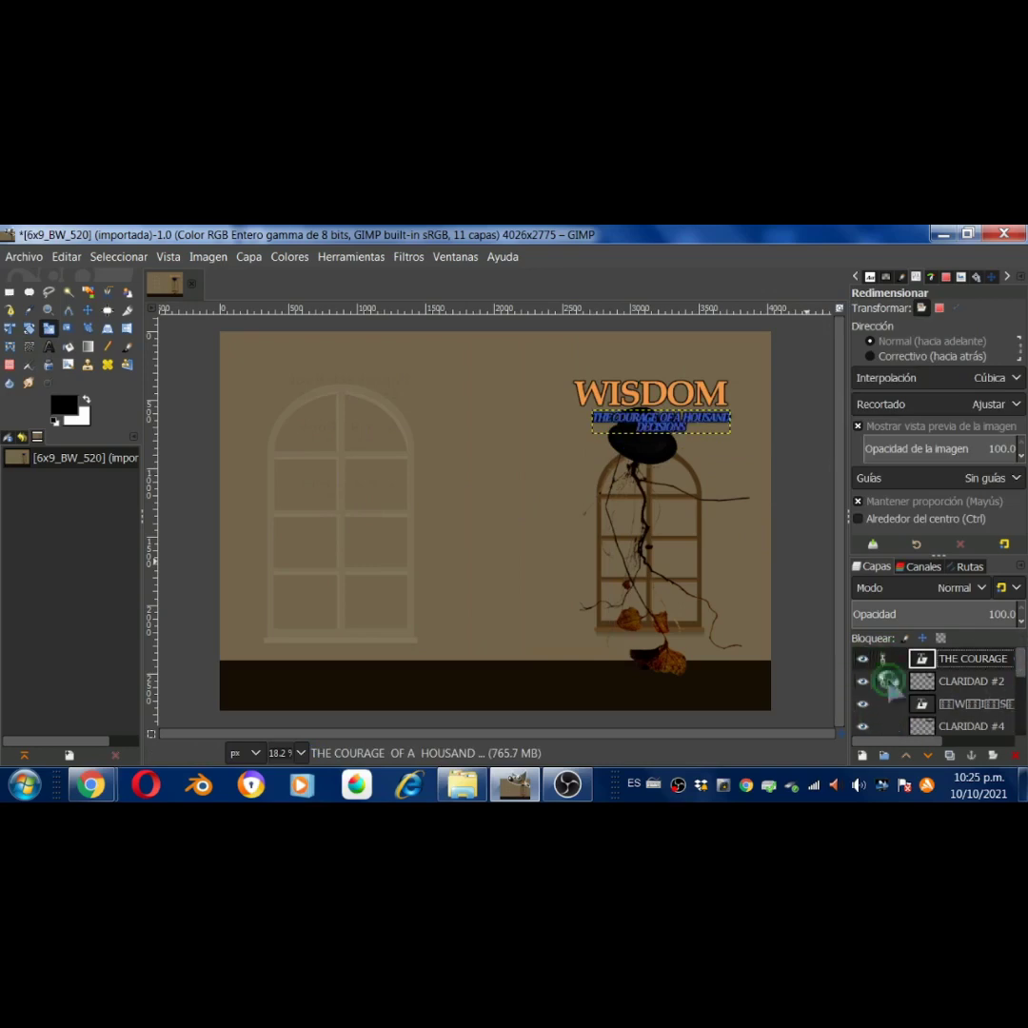
left_click(734, 455)
key("Return")
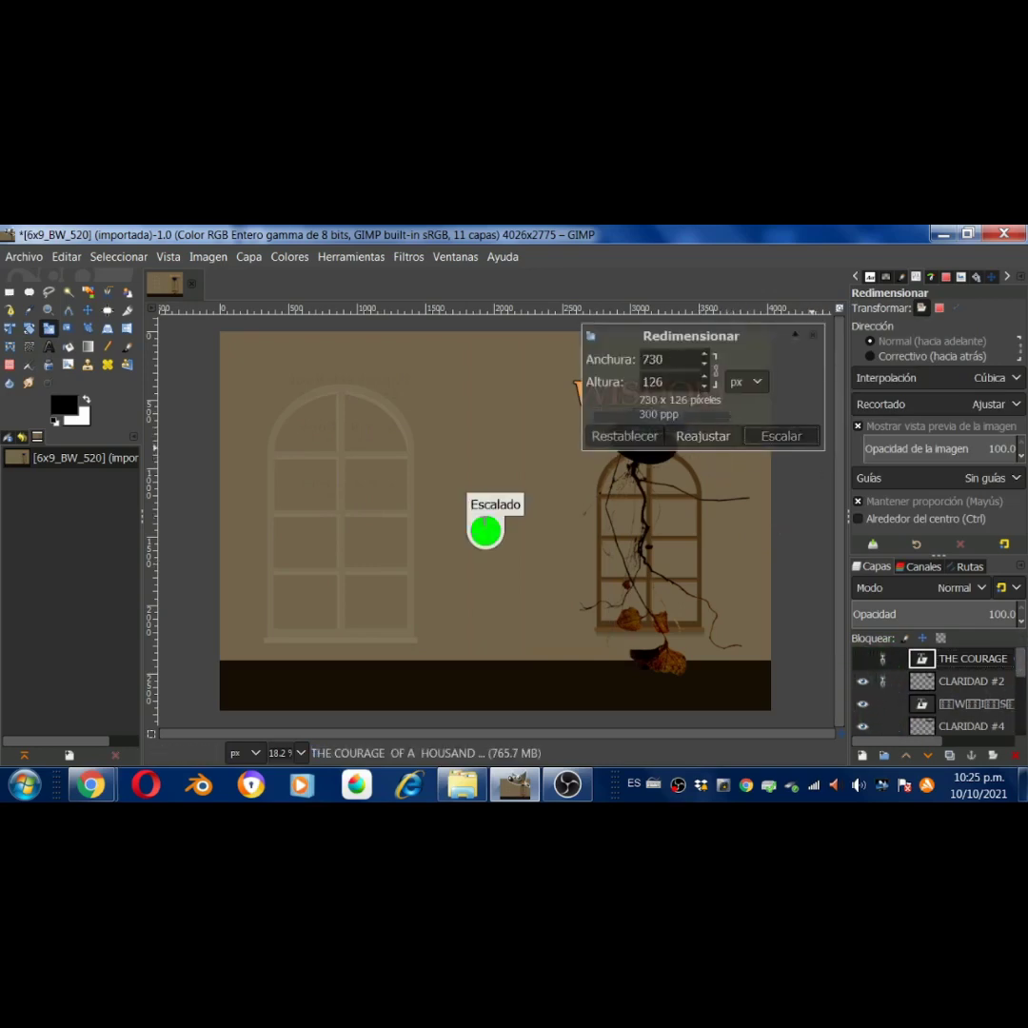
key("m")
left_click_drag(721, 427, 716, 432)
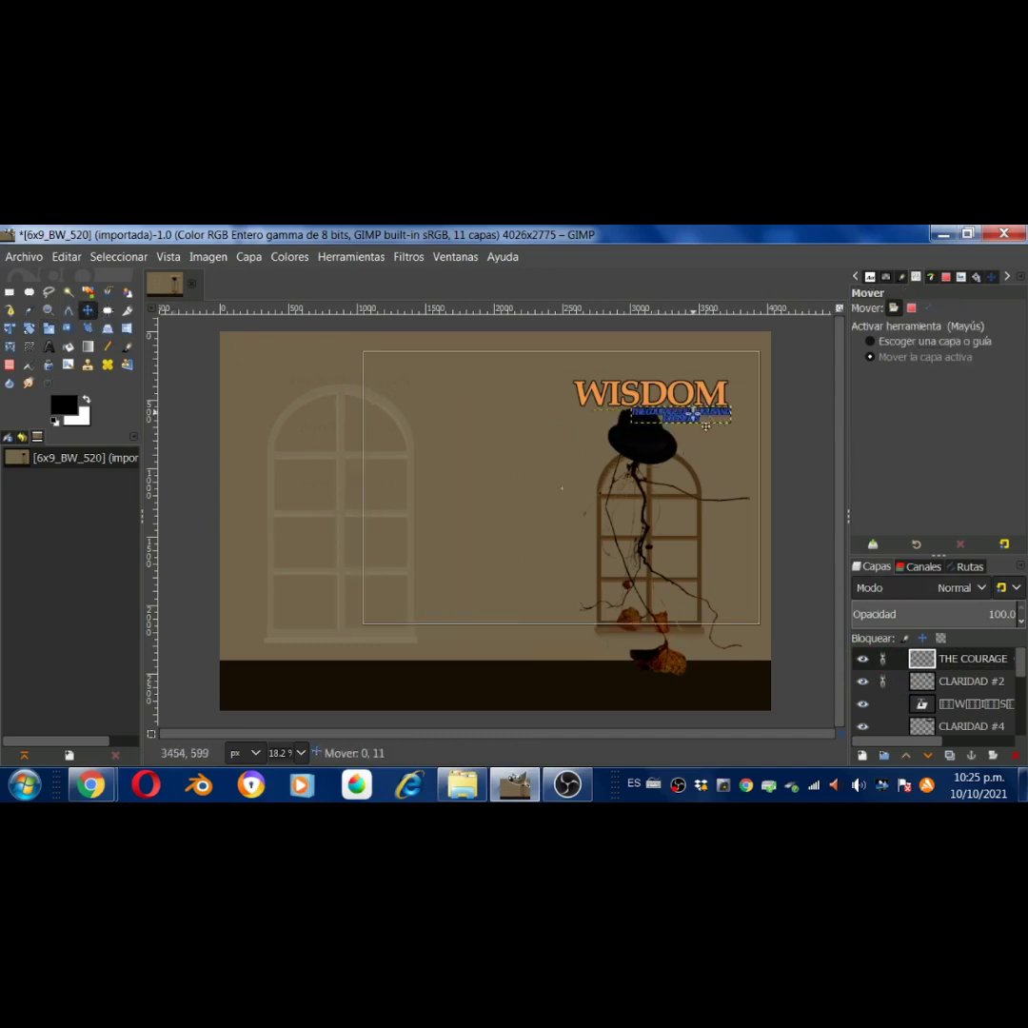
left_click(995, 685)
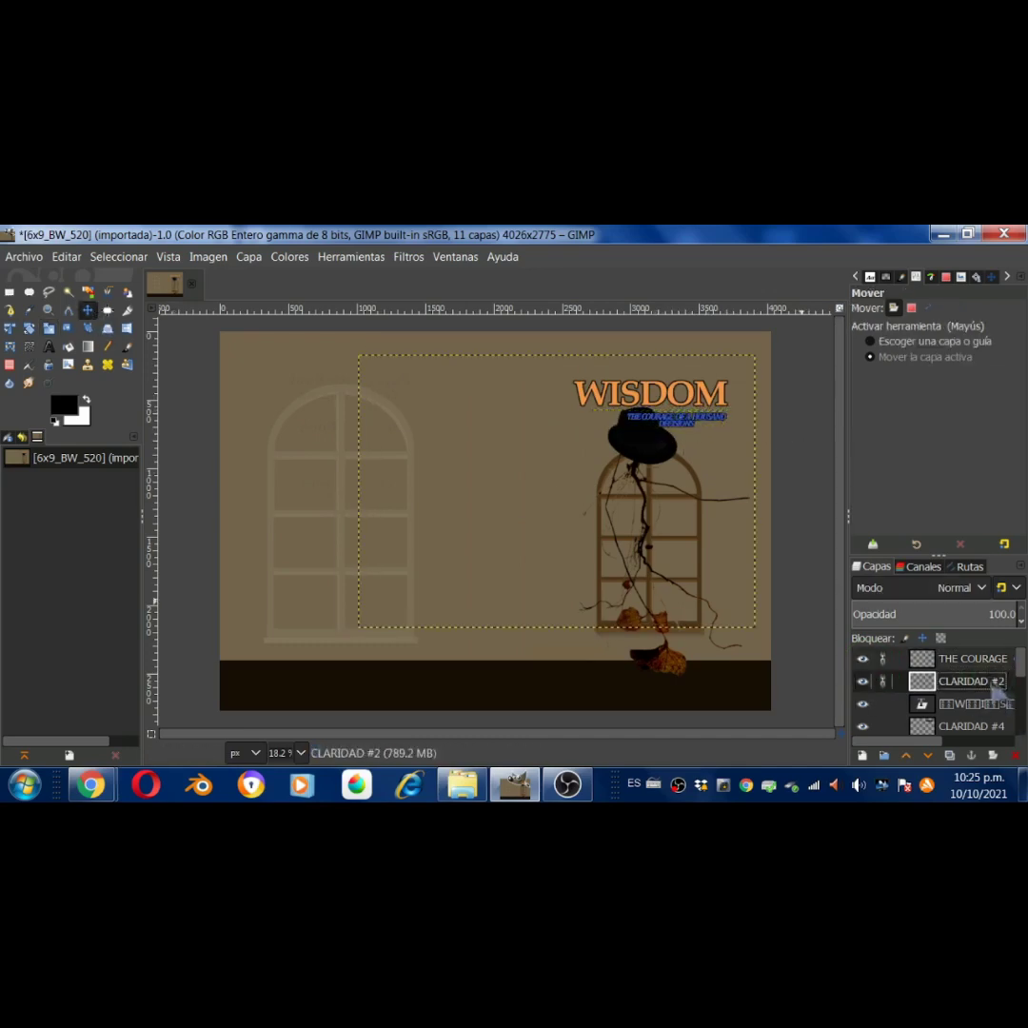
left_click(990, 657)
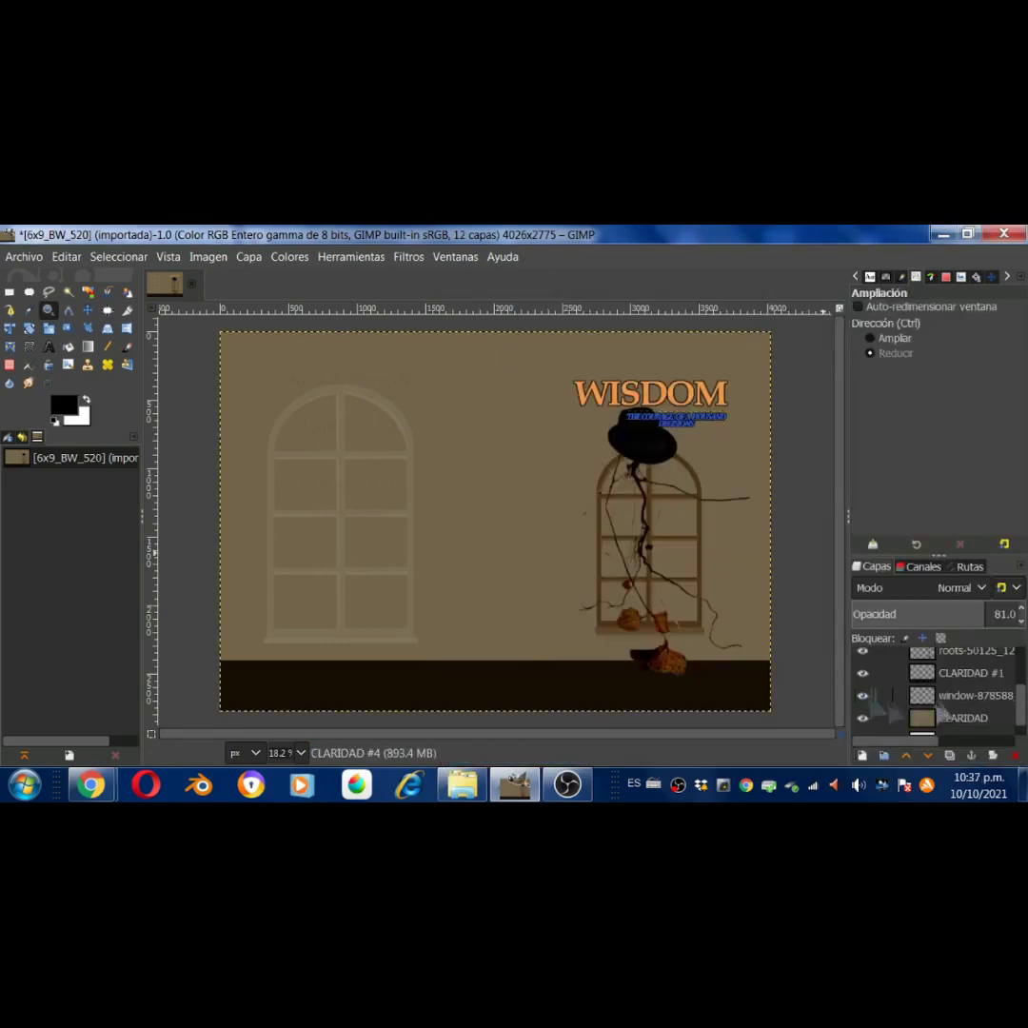
Duplicate the WISDOM title group and move the copy to the back cover's top-left
right_click(971, 659)
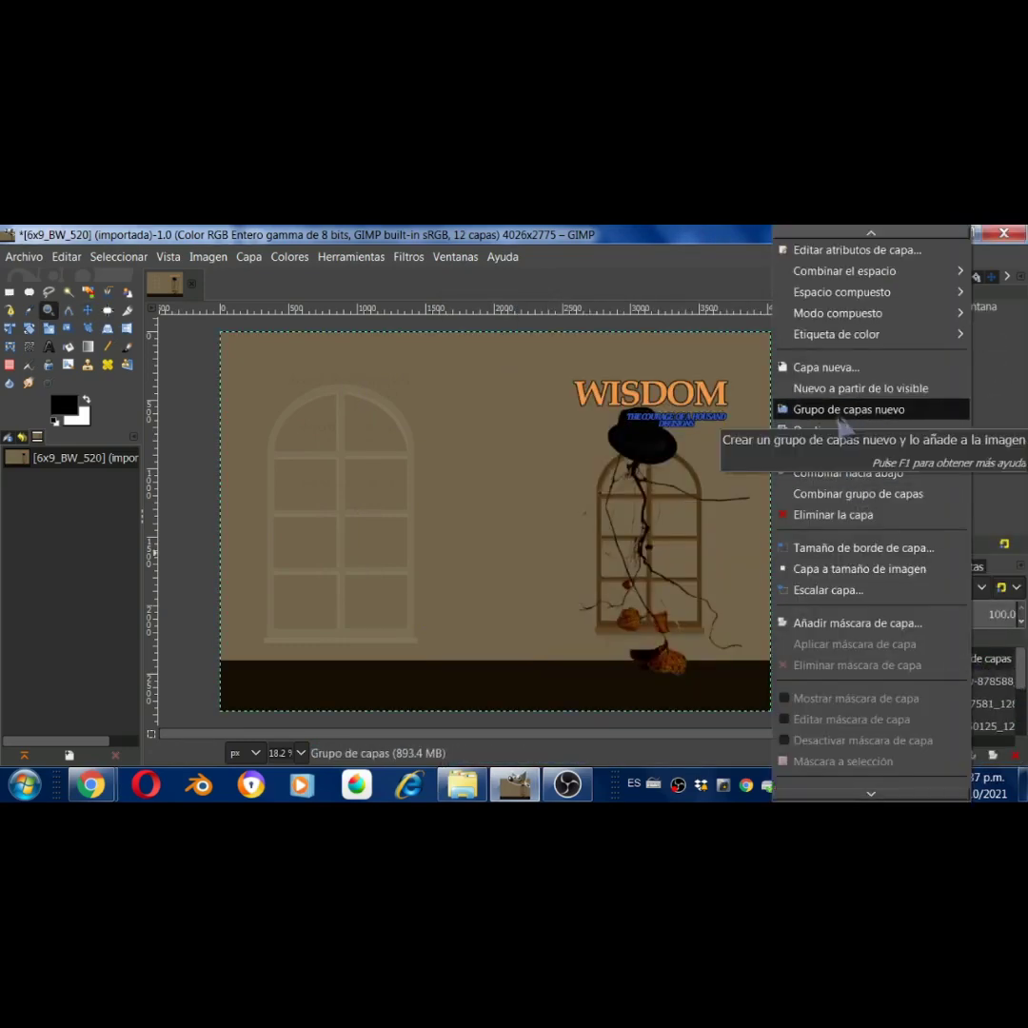
left_click(834, 431)
left_click(88, 309)
left_click_drag(683, 400, 341, 361)
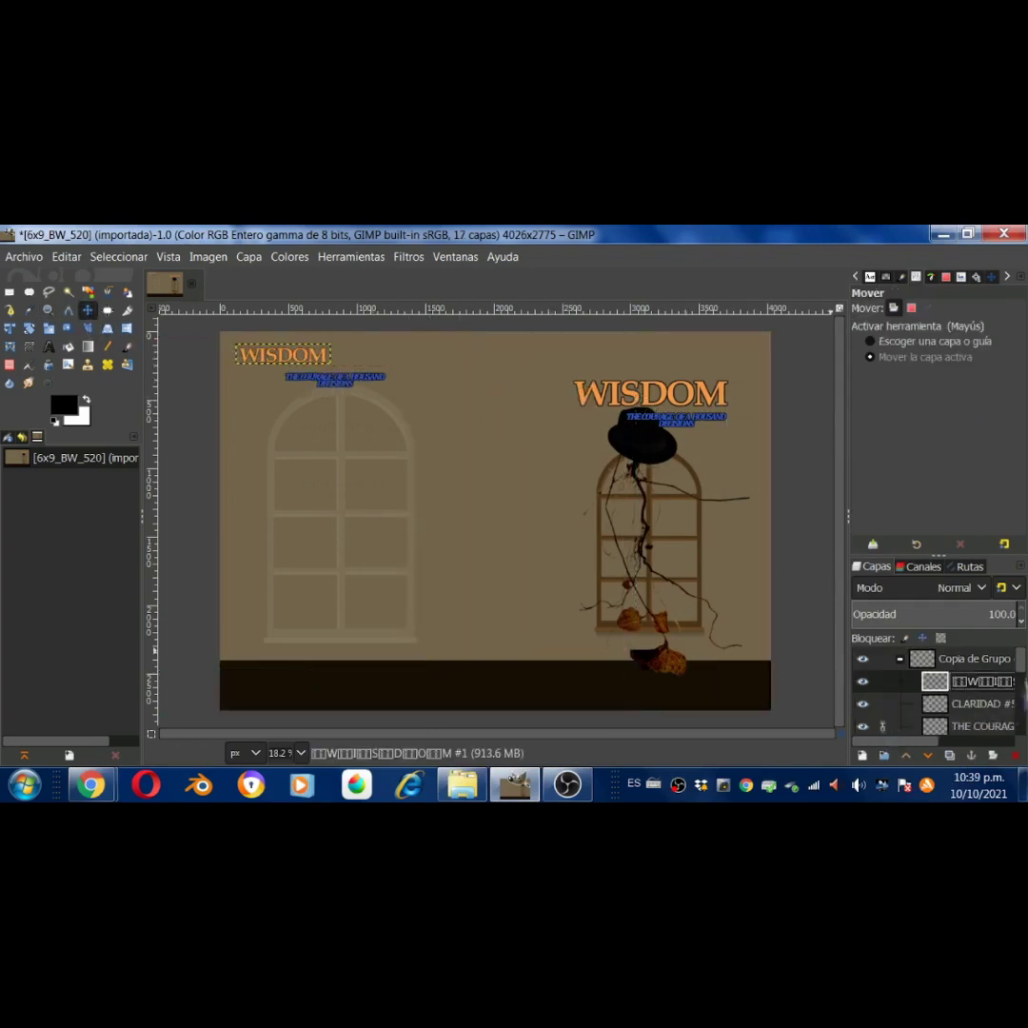
scroll(868, 706, "down", 2)
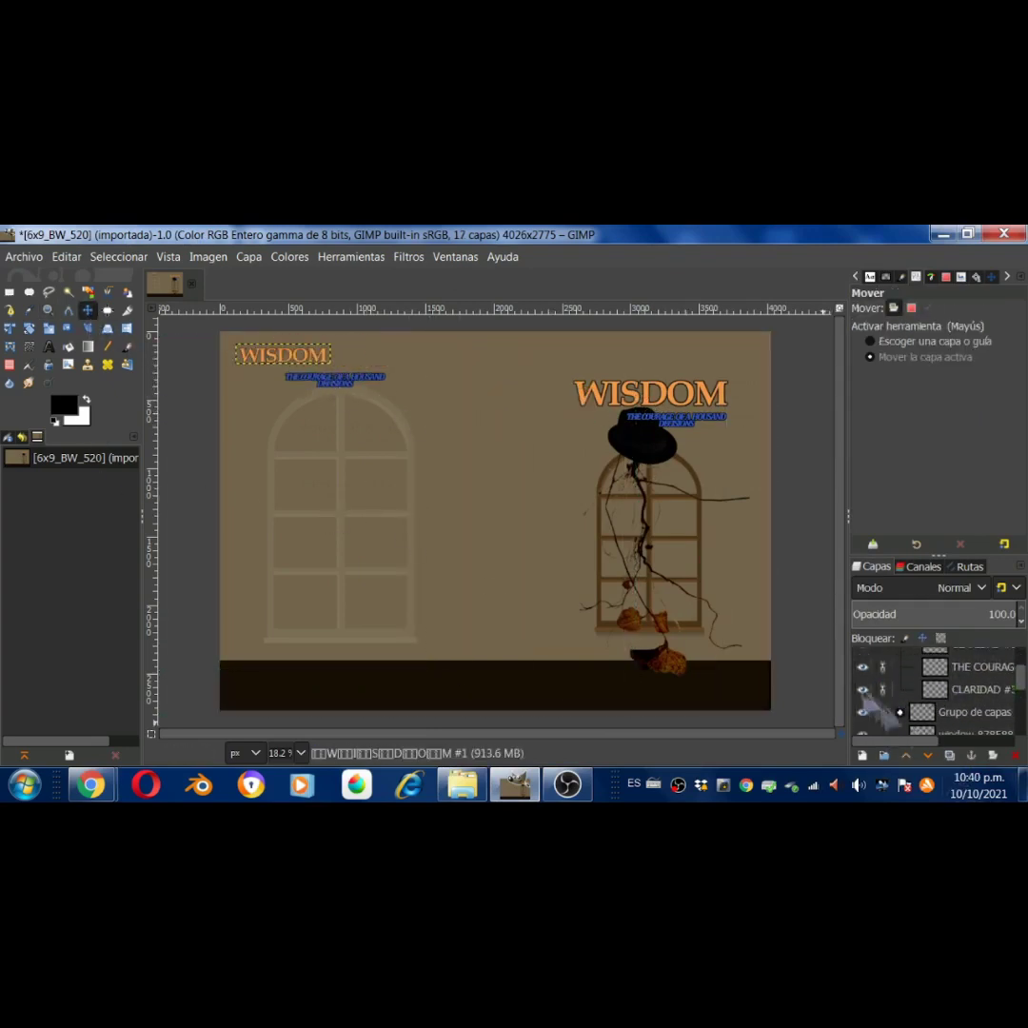
left_click_drag(360, 369, 486, 368)
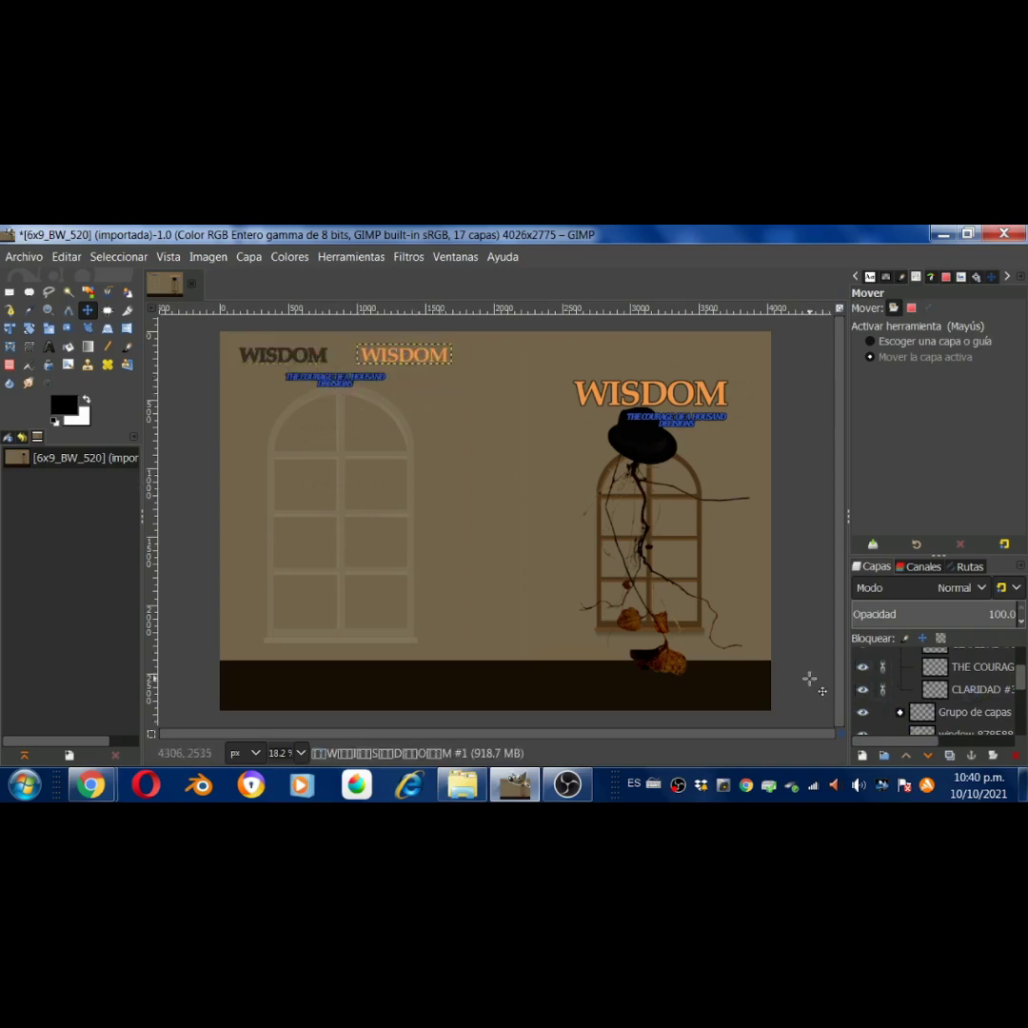
key("ctrl+z")
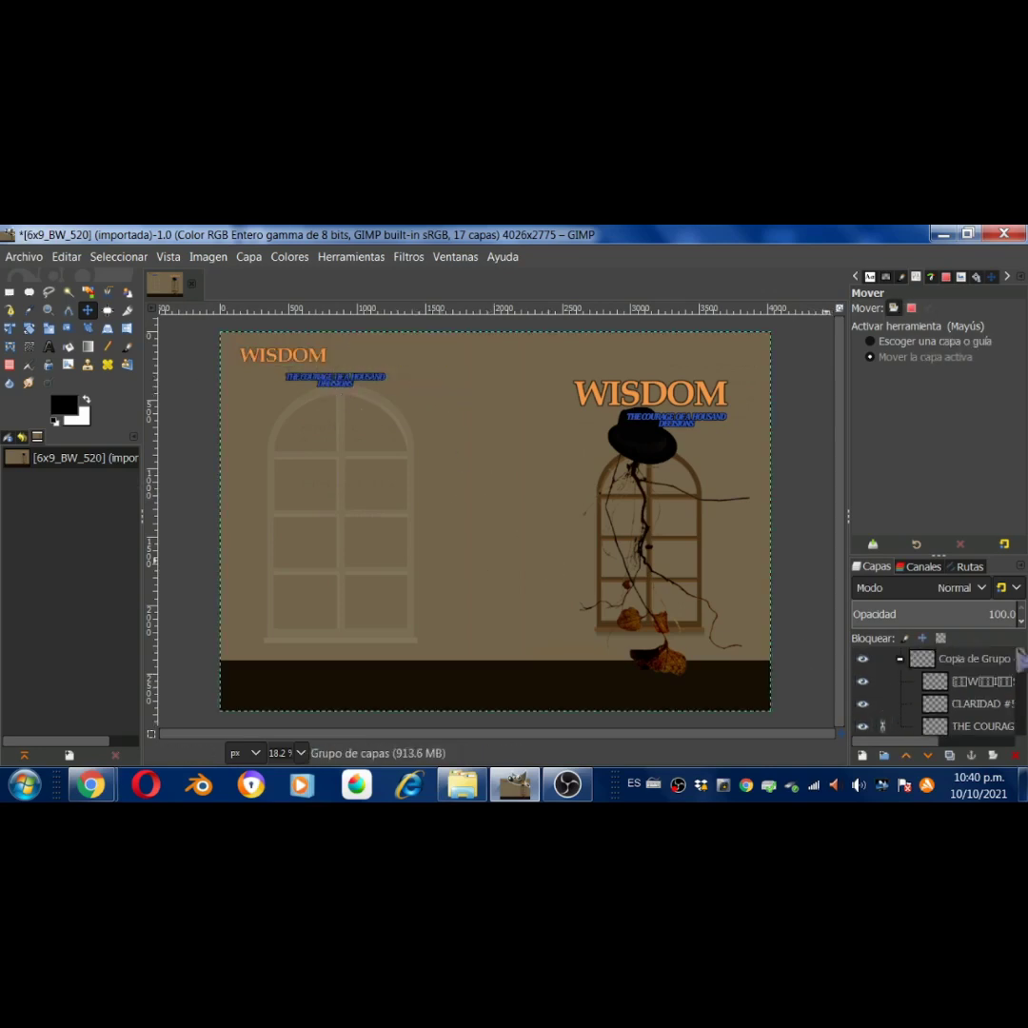
scroll(1008, 706, "up", 3)
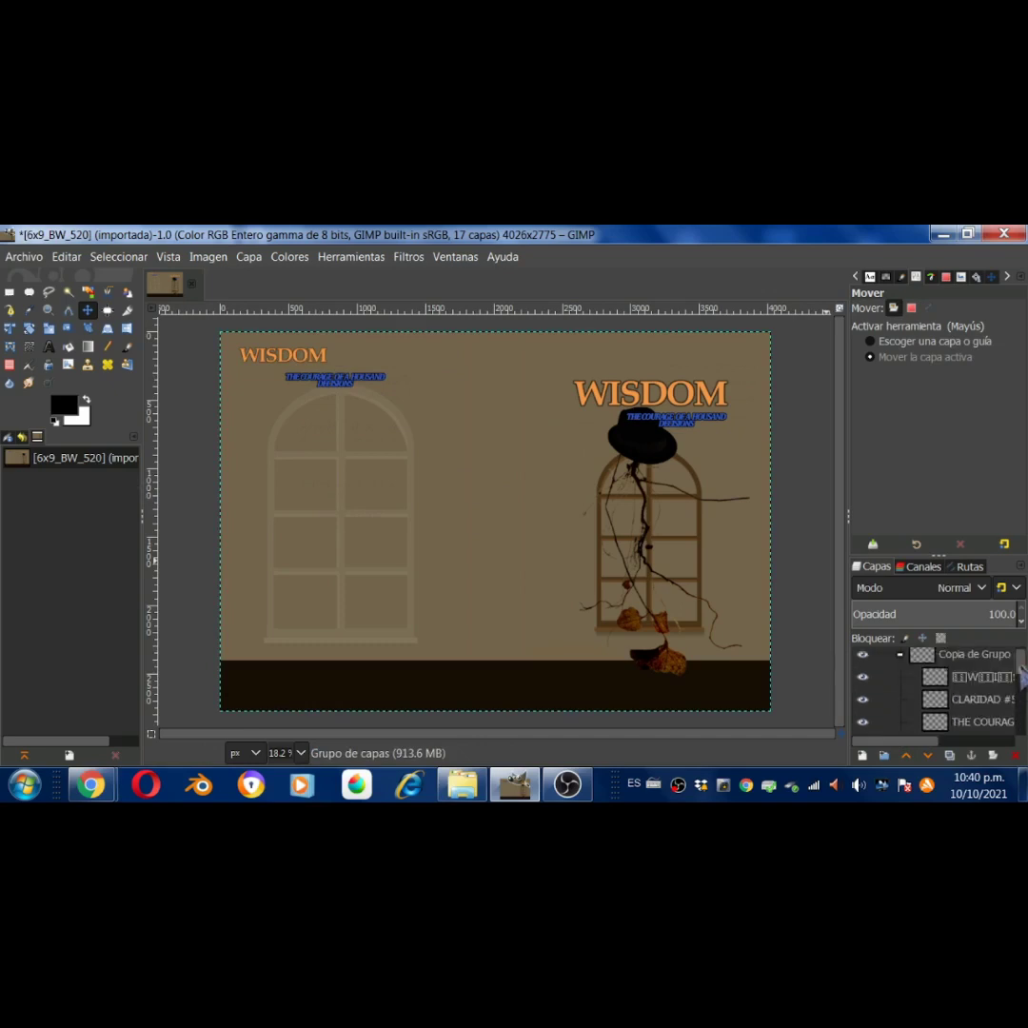
left_click(971, 723)
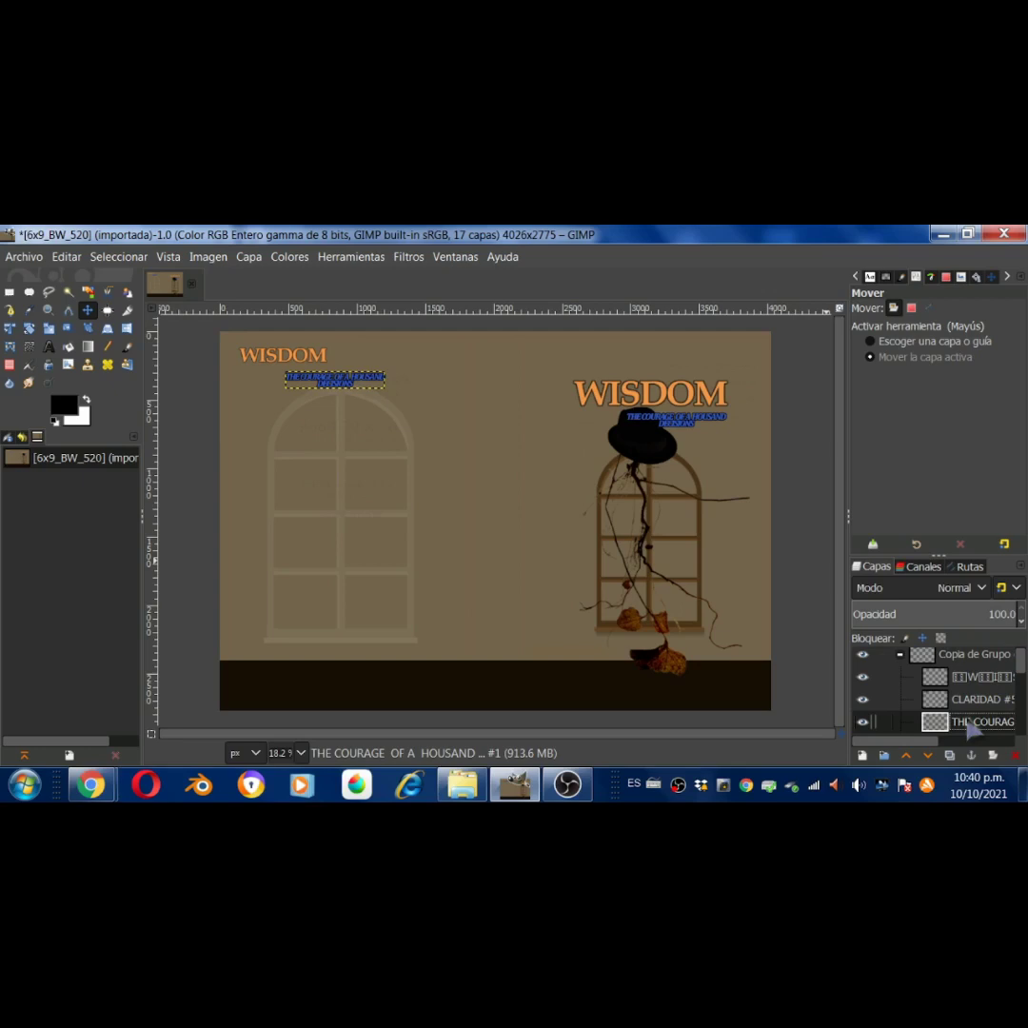
scroll(971, 704, "down", 2)
Move the copied subtitle (CLARIDAD #3) beside the small back-cover WISDOM
left_click(981, 709)
left_click_drag(339, 407, 404, 378)
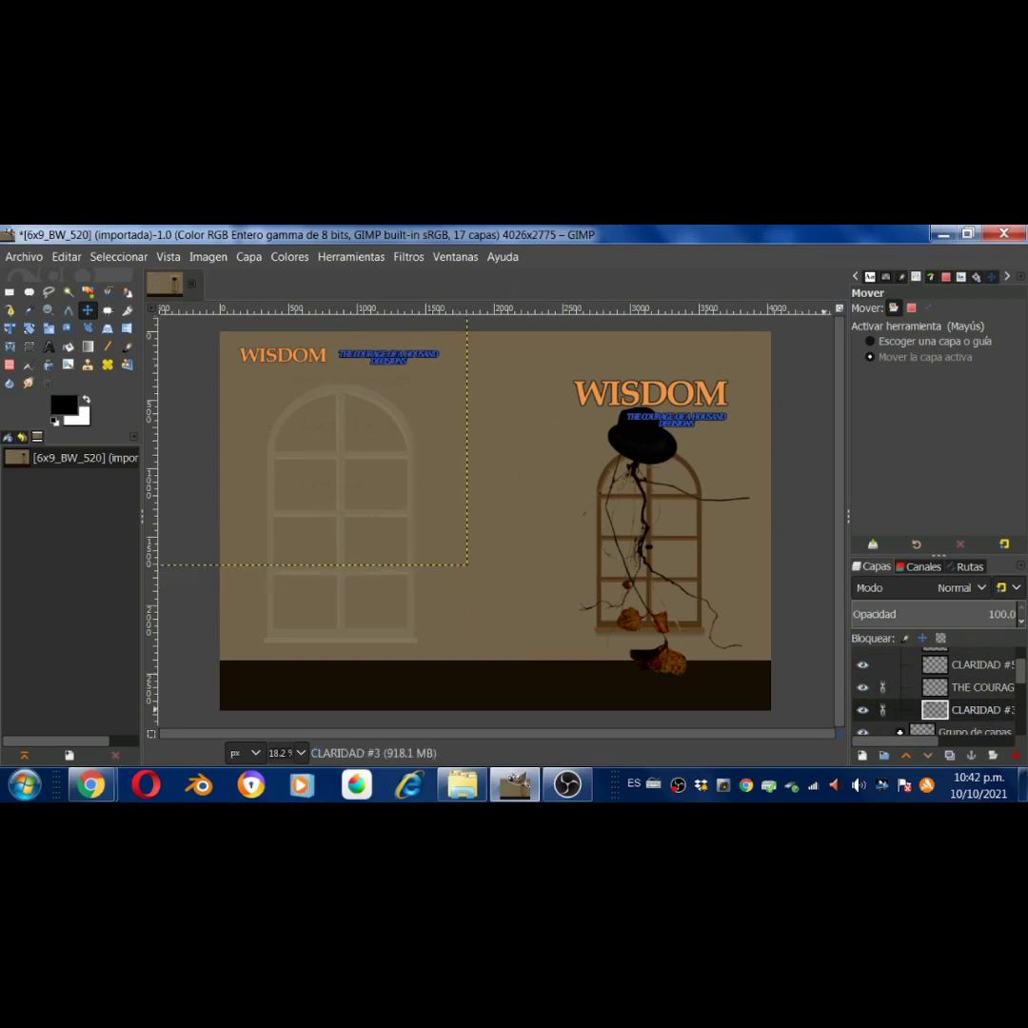
scroll(1022, 643, "up", 2)
Hide the original title group and enlarge the copied back-cover title block slightly
left_click(937, 682)
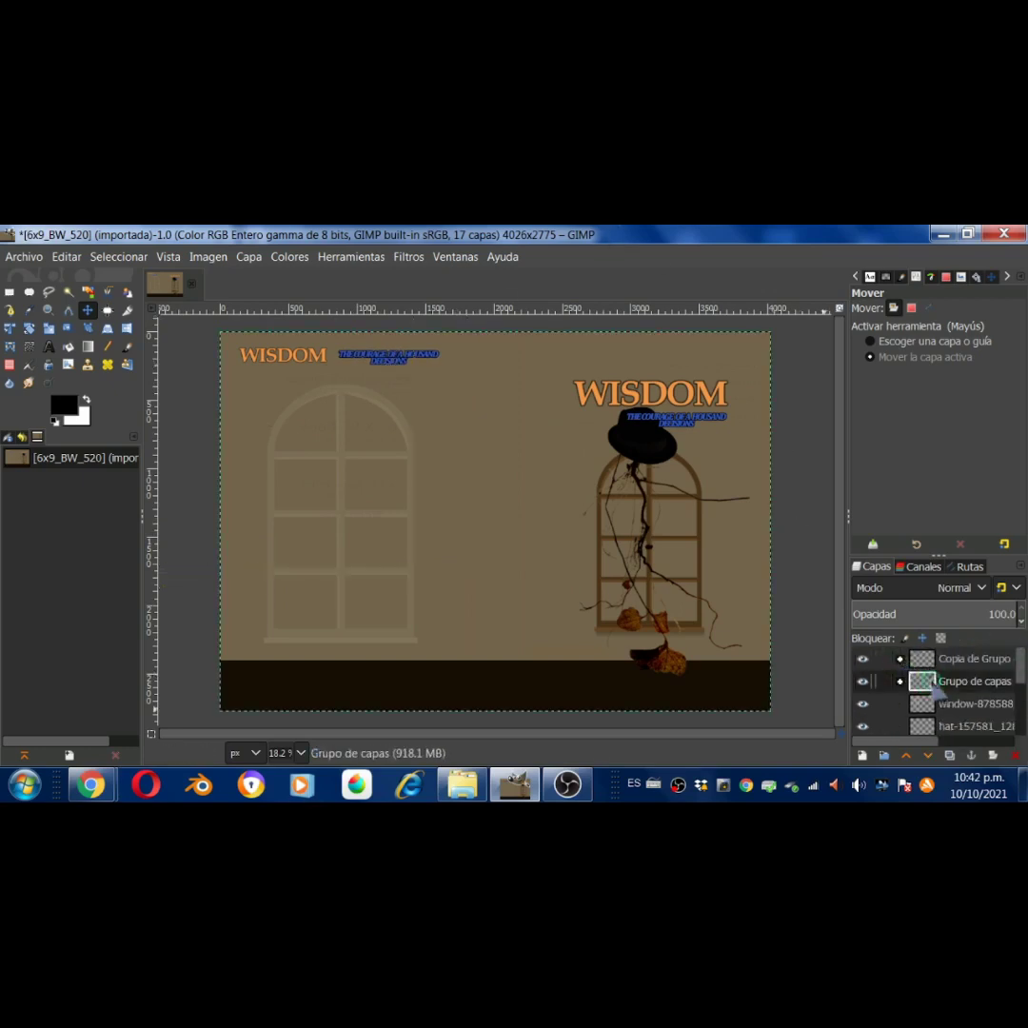
left_click(867, 681)
left_click(971, 659)
key("shift+s")
left_click_drag(466, 564, 495, 582)
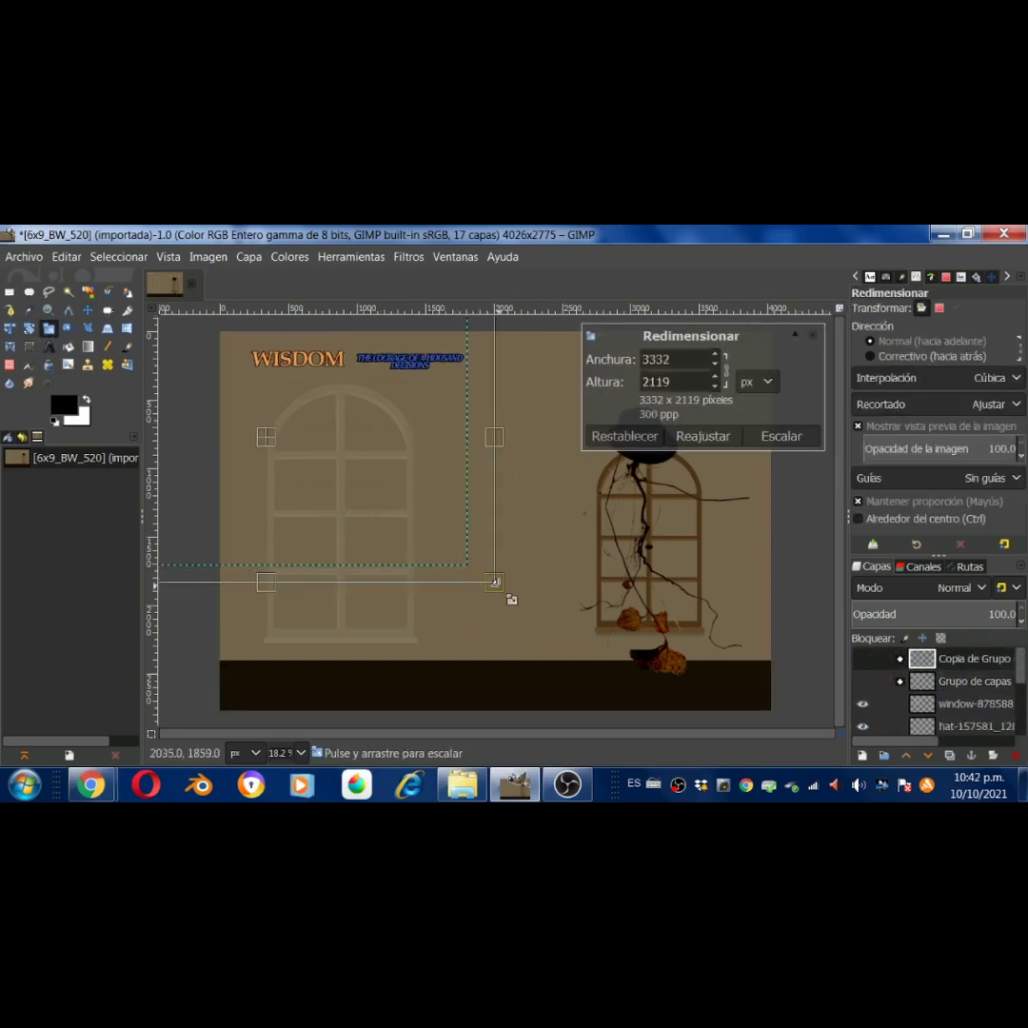
left_click_drag(266, 433, 253, 427)
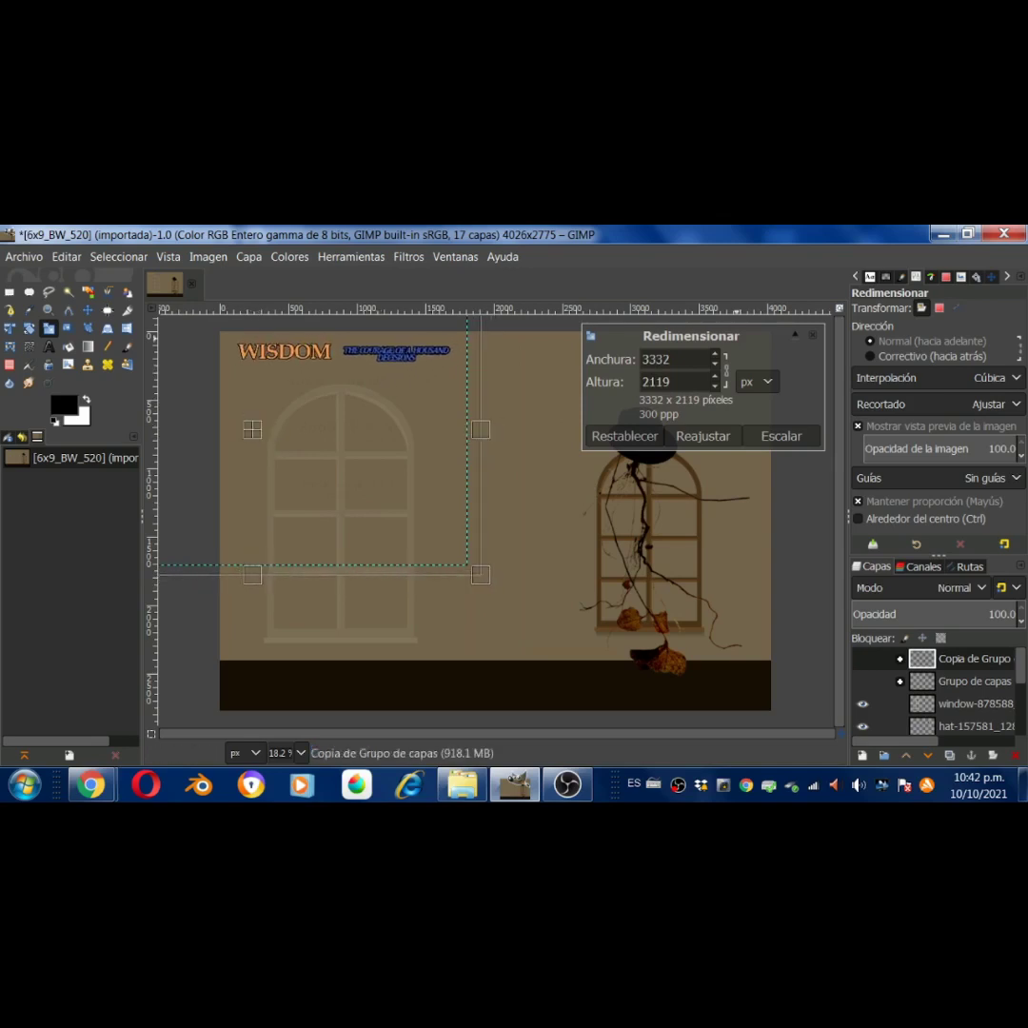
left_click(781, 437)
Show the original title group again and duplicate it once more
left_click(862, 681)
left_click(942, 682)
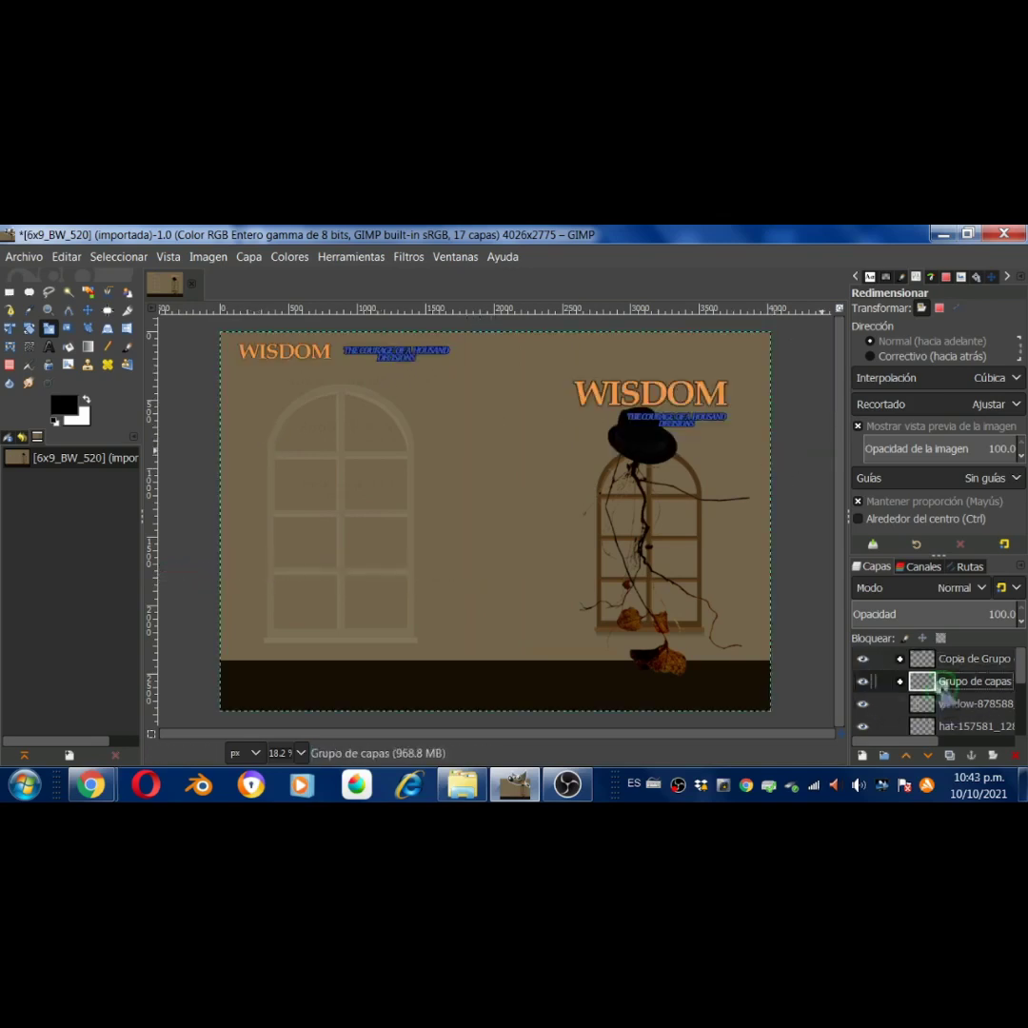
right_click(942, 682)
left_click(828, 429)
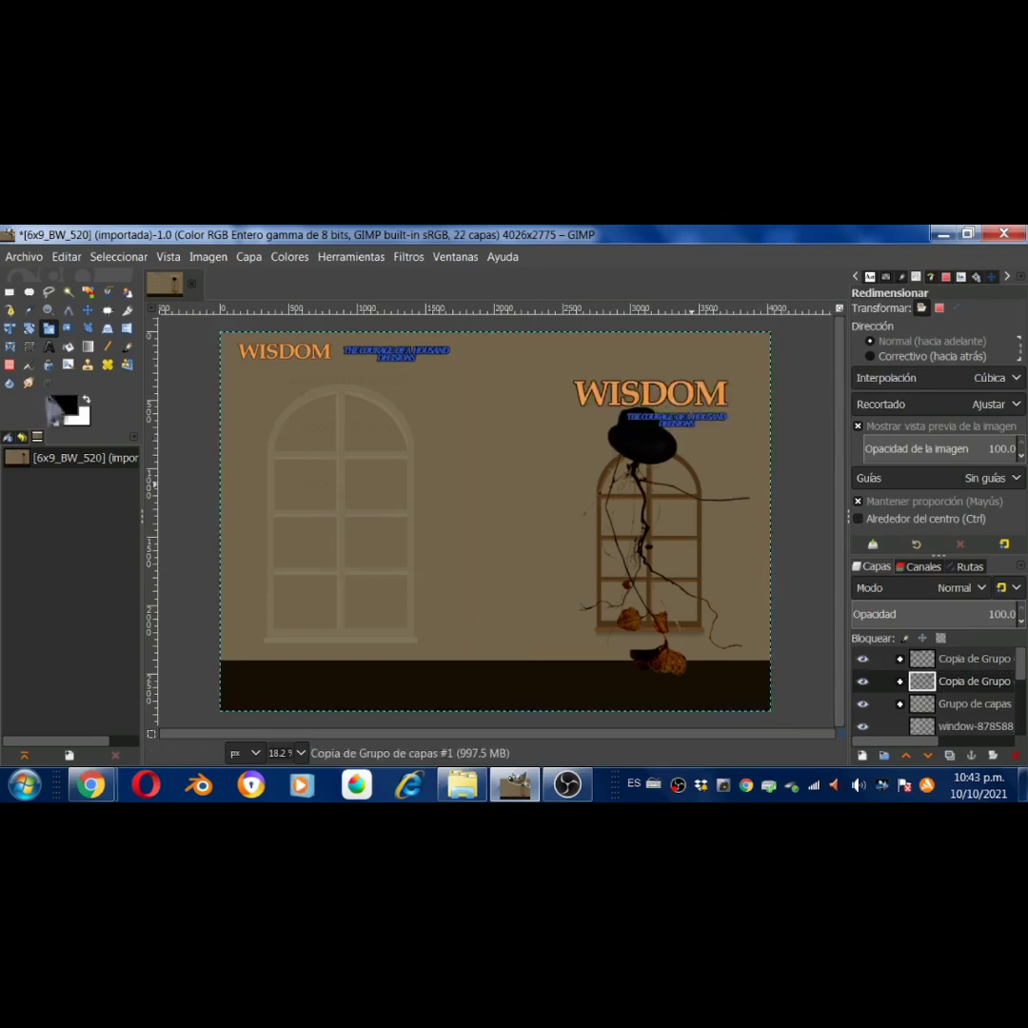
Move the new title copy left and rotate it 90 degrees
key("m")
left_click_drag(651, 392, 497, 432)
key("shift+r")
mouse_move(608, 549)
left_mouse_down()
mouse_move(577, 683)
mouse_move(348, 699)
left_mouse_up()
left_click(781, 451)
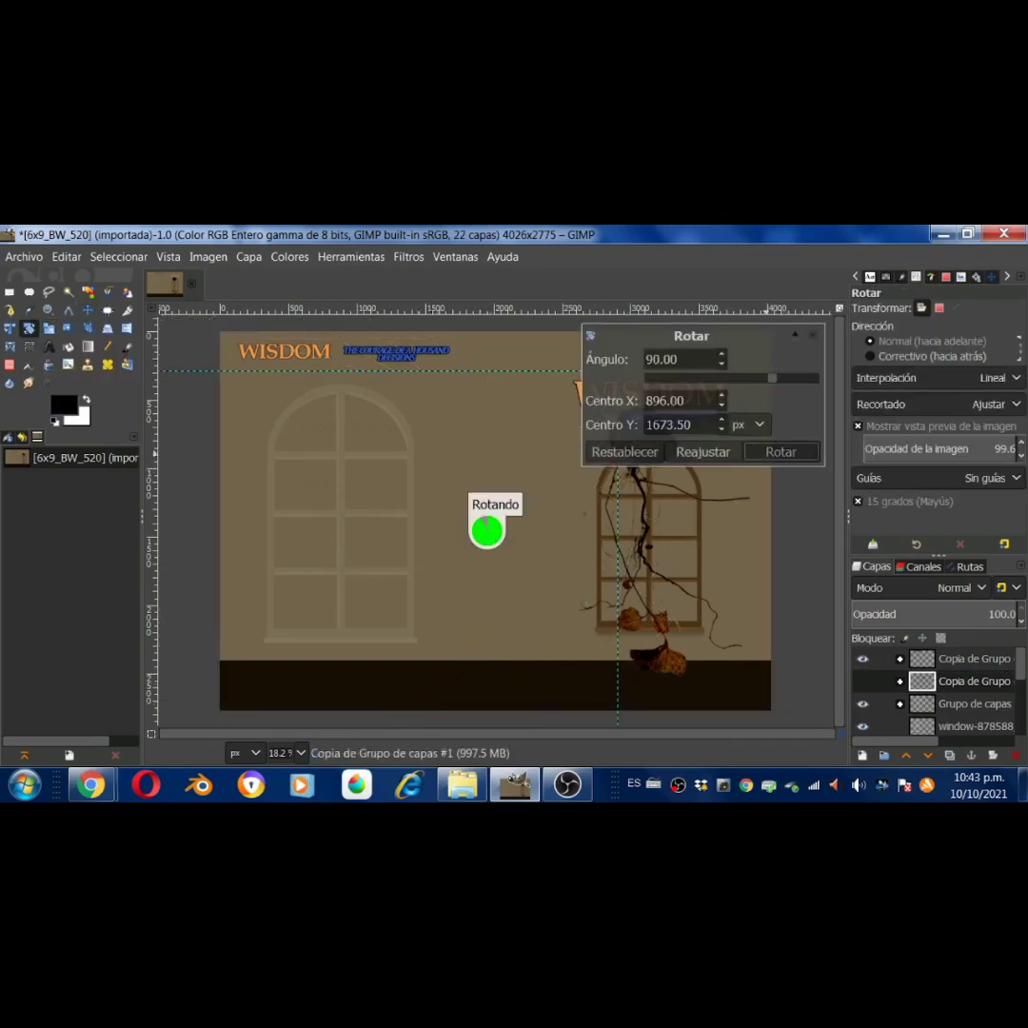
key("m")
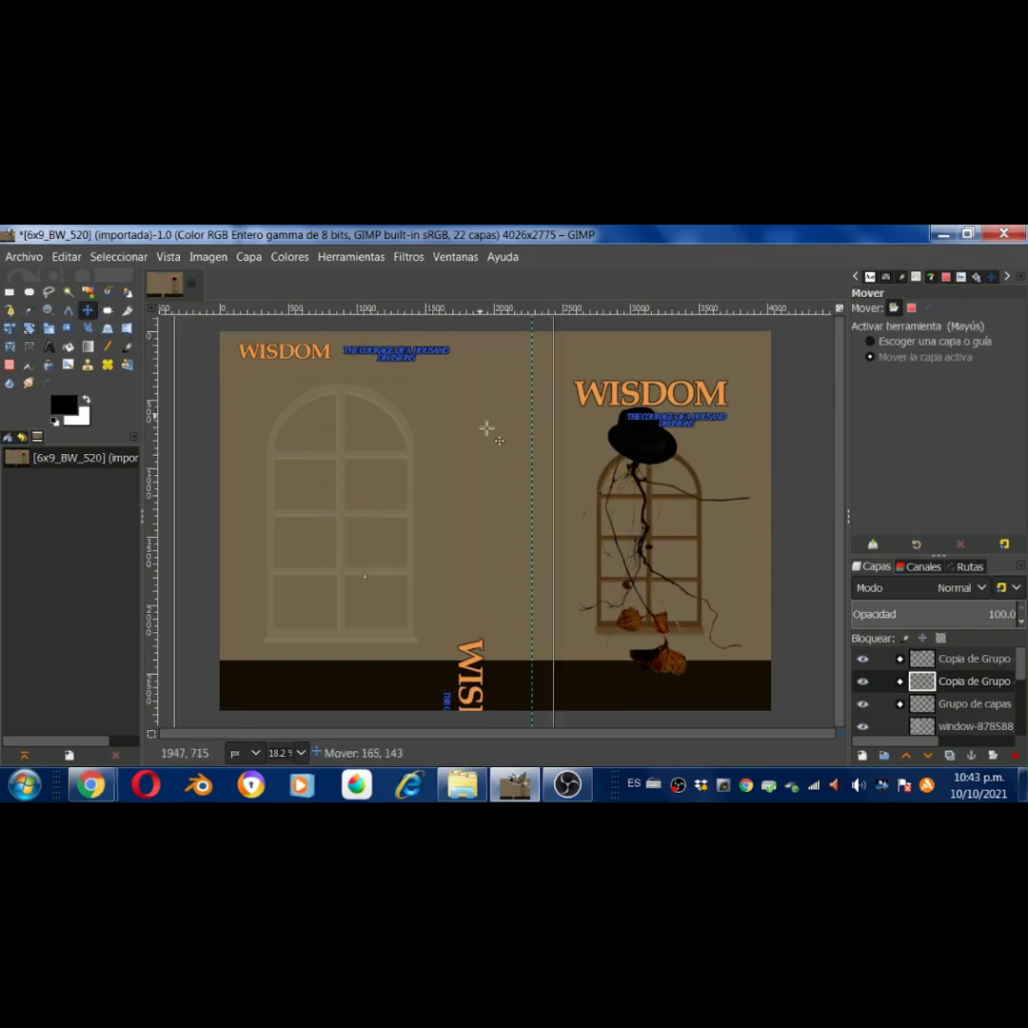
Shrink the rotated WISDOM title and place it vertically on the spine
key("shift+s")
left_click_drag(363, 601, 329, 643)
mouse_move(333, 476)
left_mouse_down()
mouse_move(421, 494)
mouse_move(439, 517)
left_mouse_up()
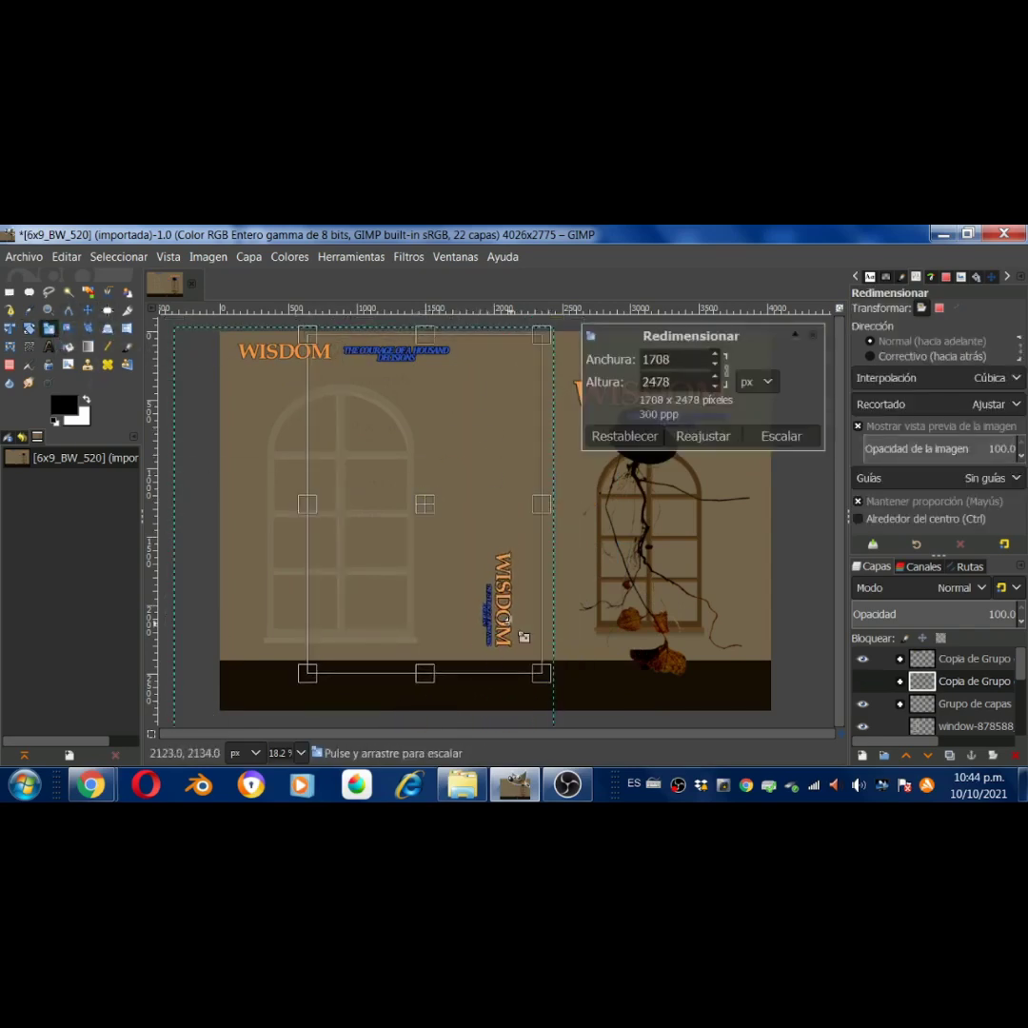
left_click_drag(523, 637, 521, 635)
left_click(781, 436)
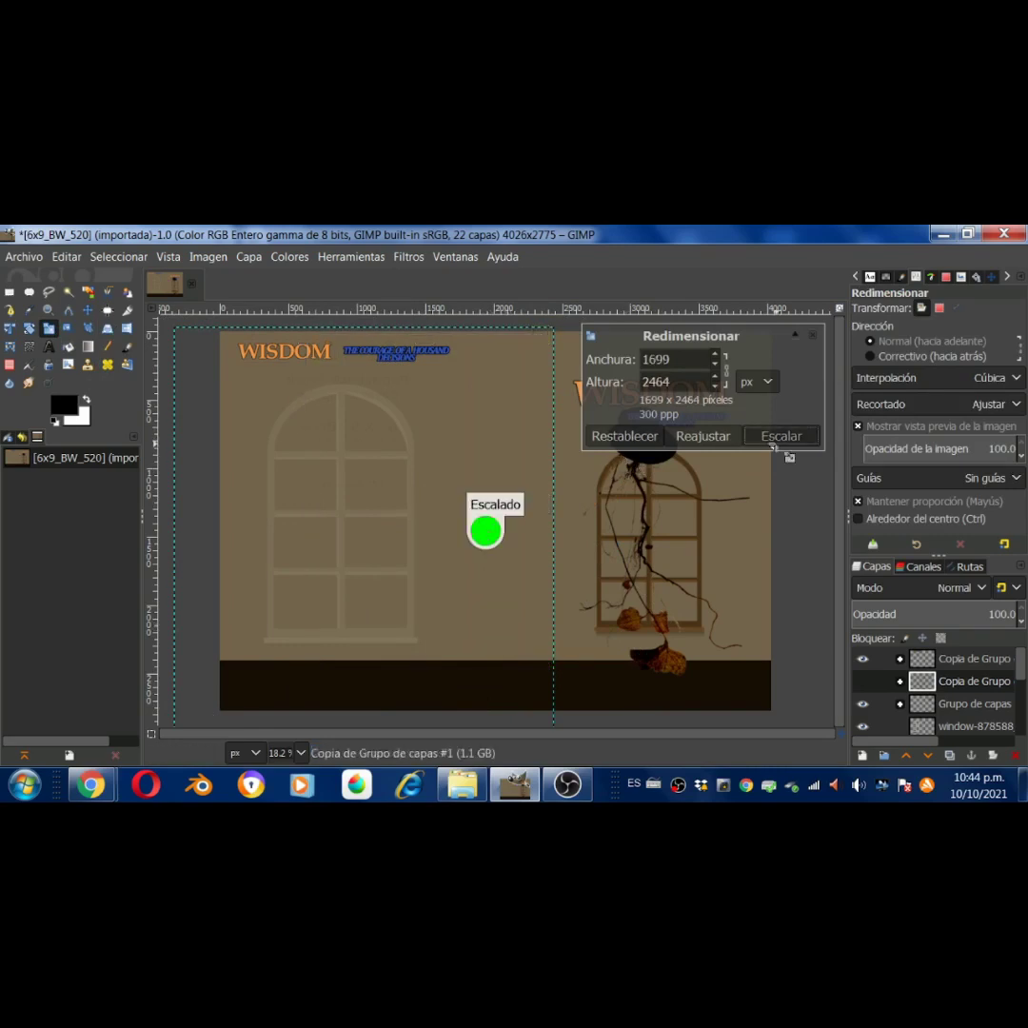
Add a back-cover text box reading 'ME ENCONTRAR EN UN LIGAR Y NO'
key("m")
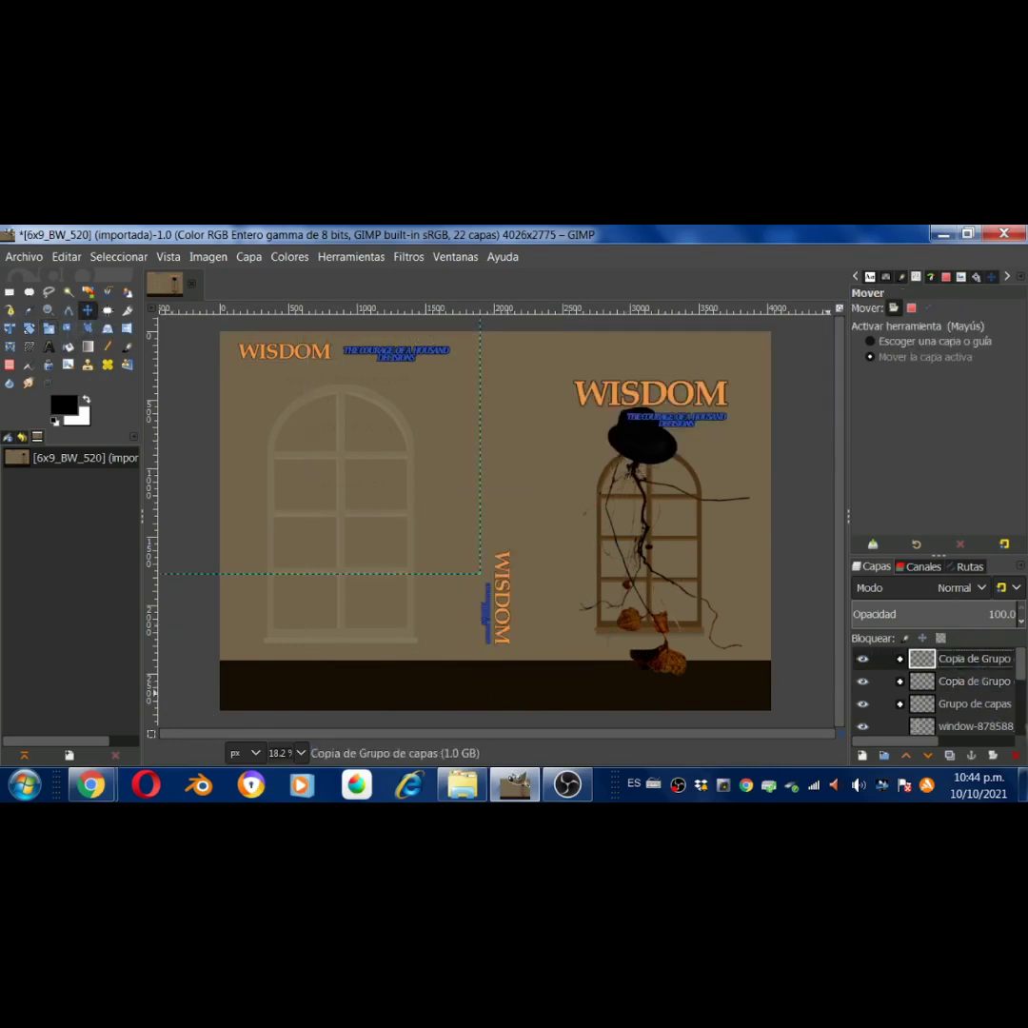
left_click(48, 347)
left_click_drag(288, 411, 549, 514)
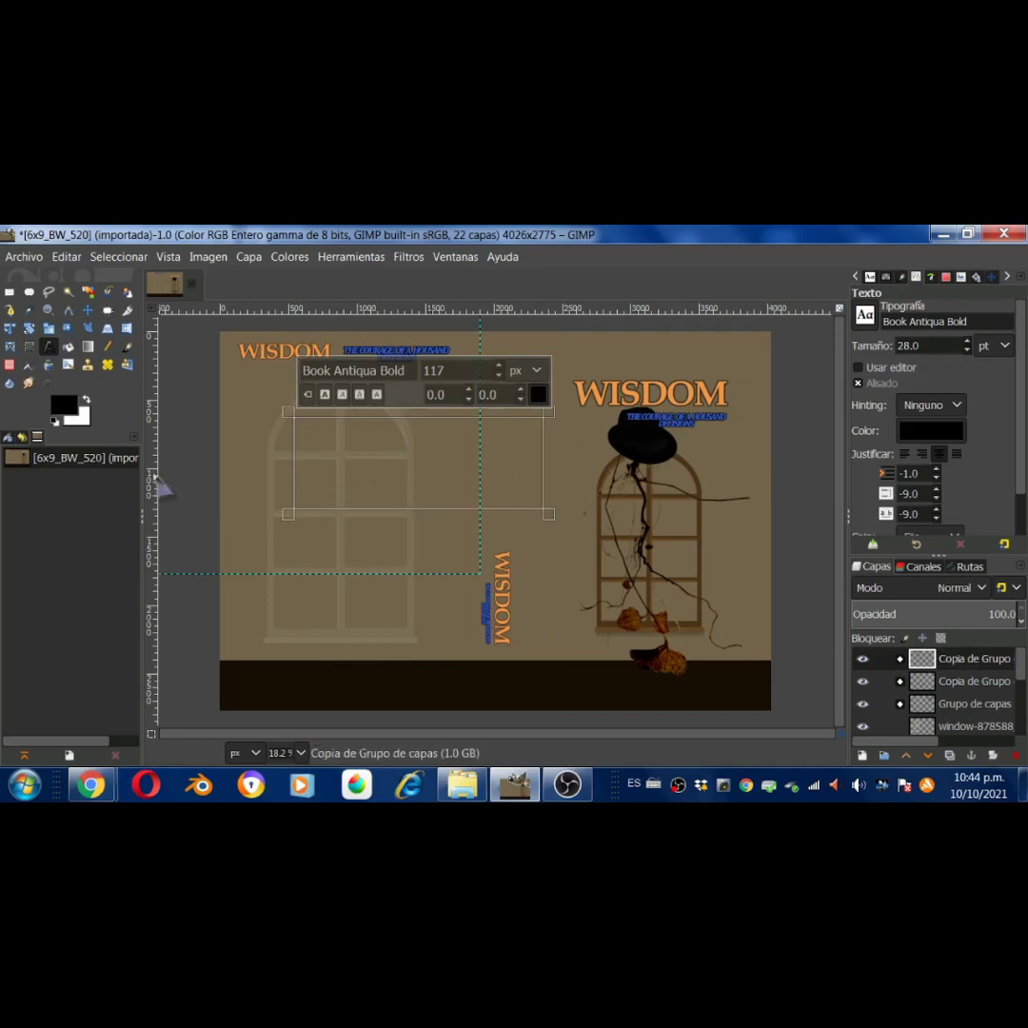
type("ME")
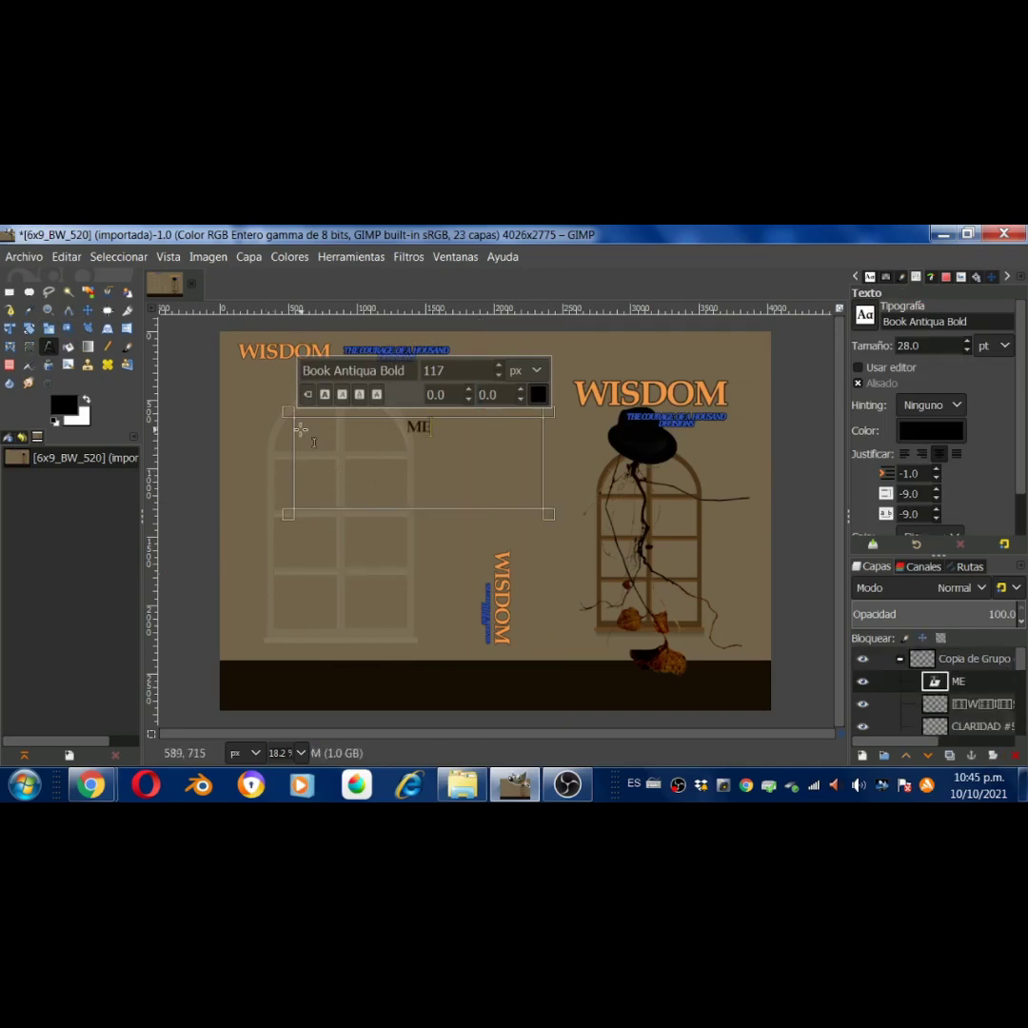
type(" ENCONTRAR EN UN")
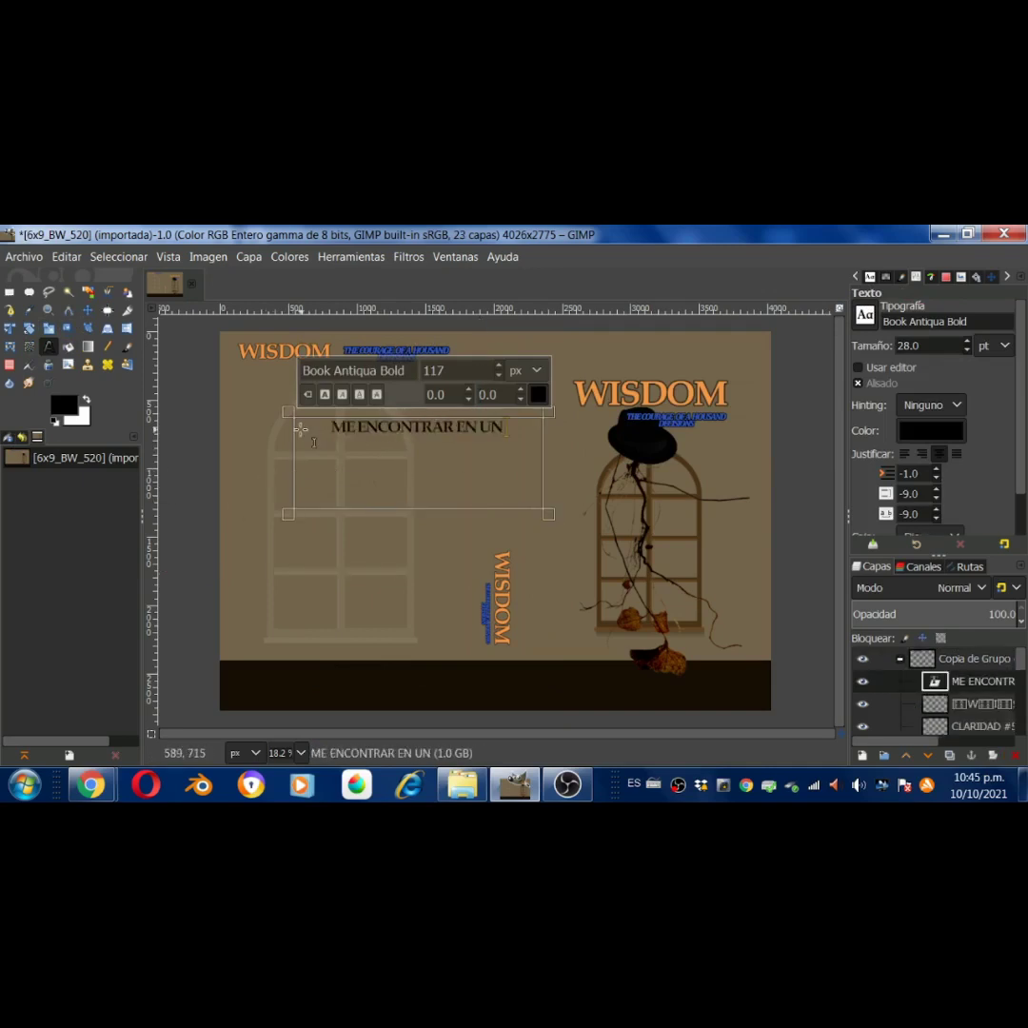
type(" LIGAR Y NO")
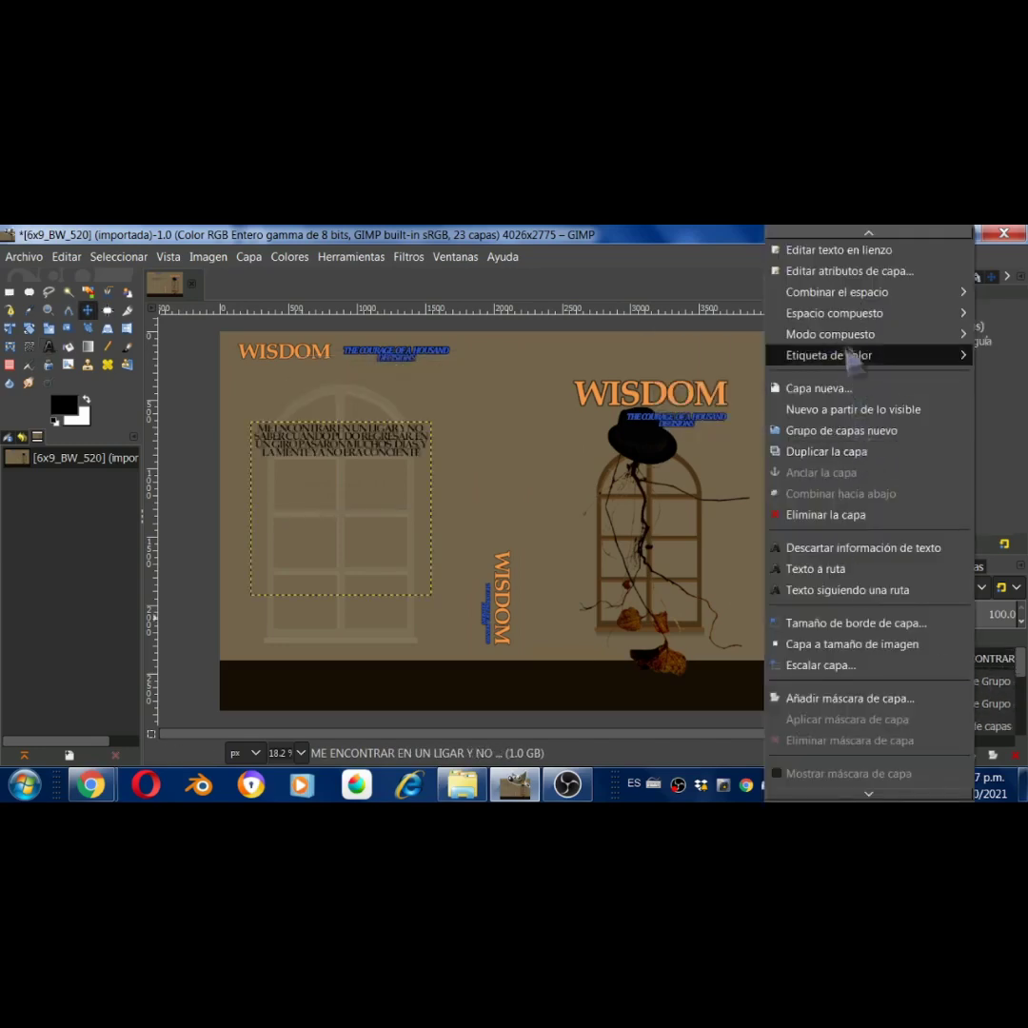
Stack duplicate paragraph copies downward and select the CLARIDAD layer above the background
mouse_move(348, 486)
left_mouse_down()
mouse_move(349, 554)
mouse_move(325, 657)
left_mouse_up()
right_click(962, 659)
left_click(828, 450)
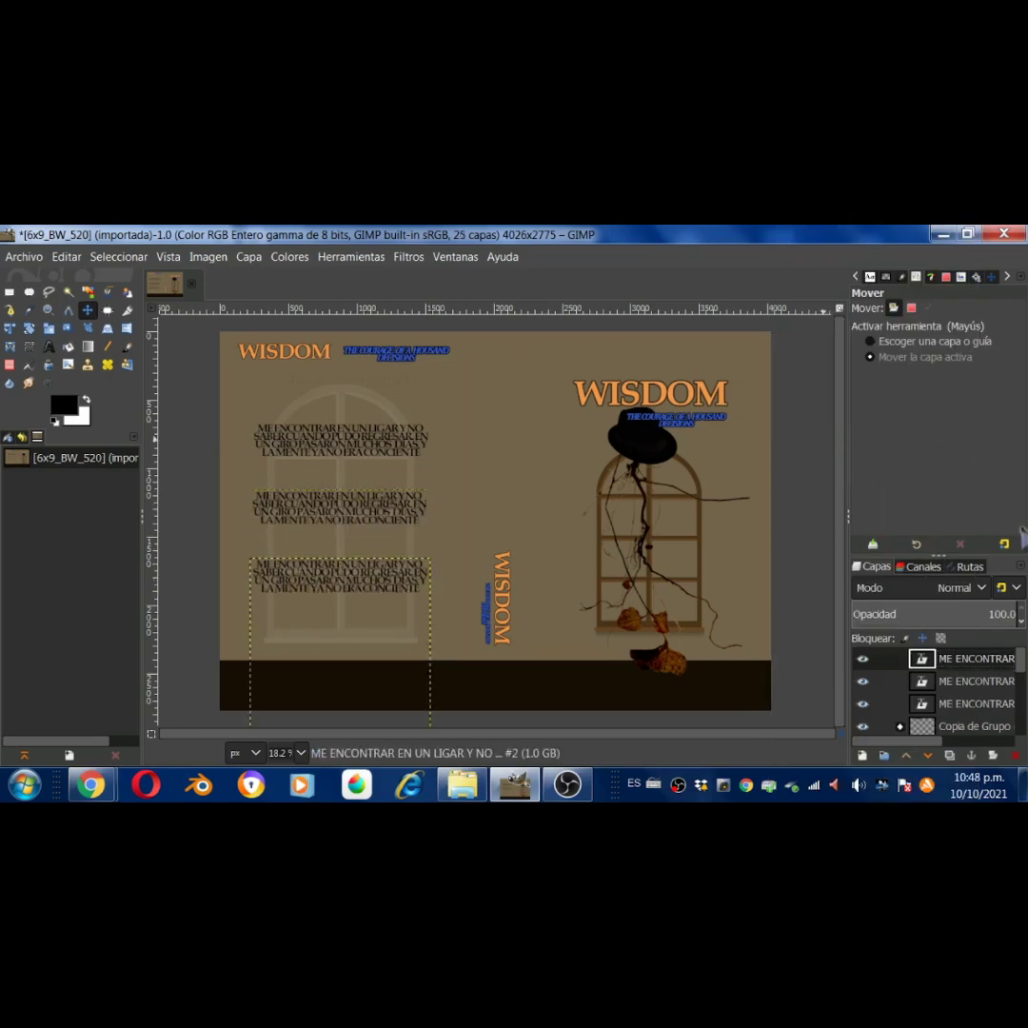
key("End")
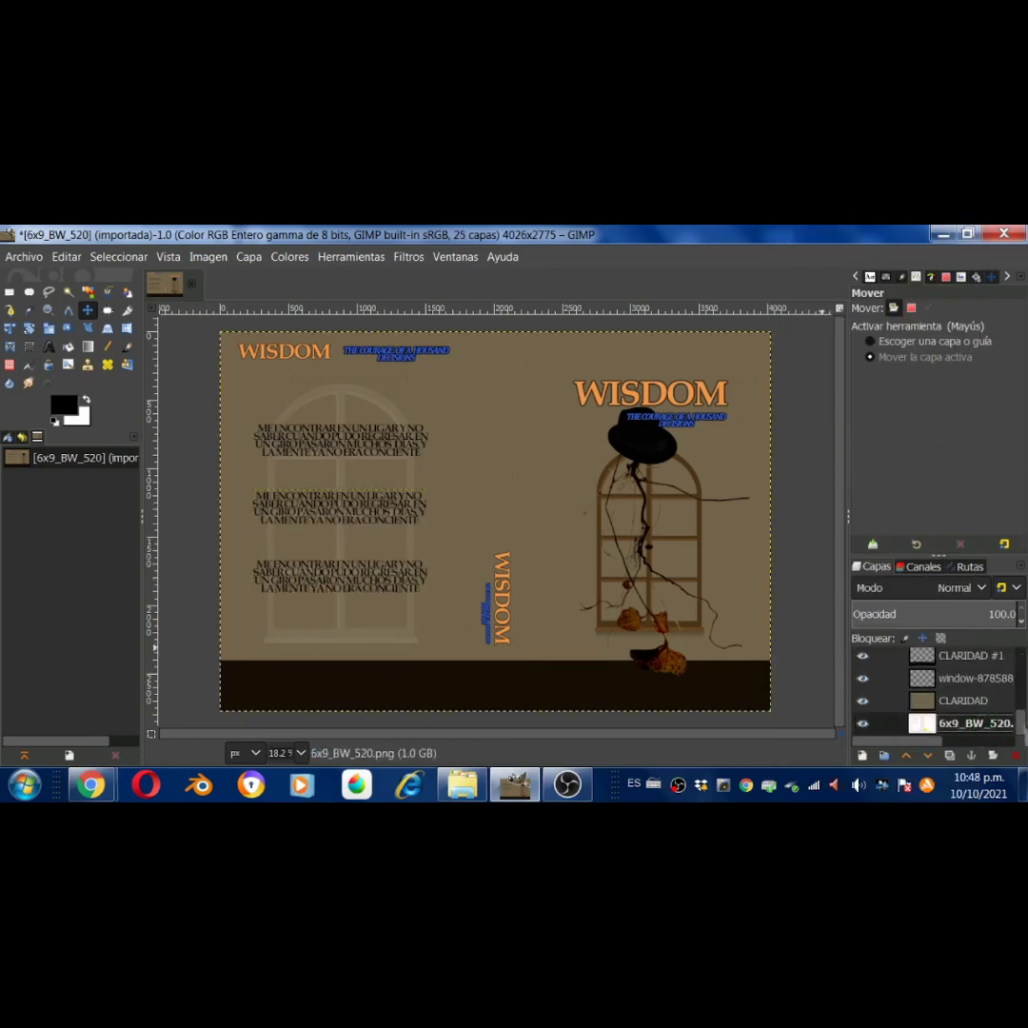
key("Up")
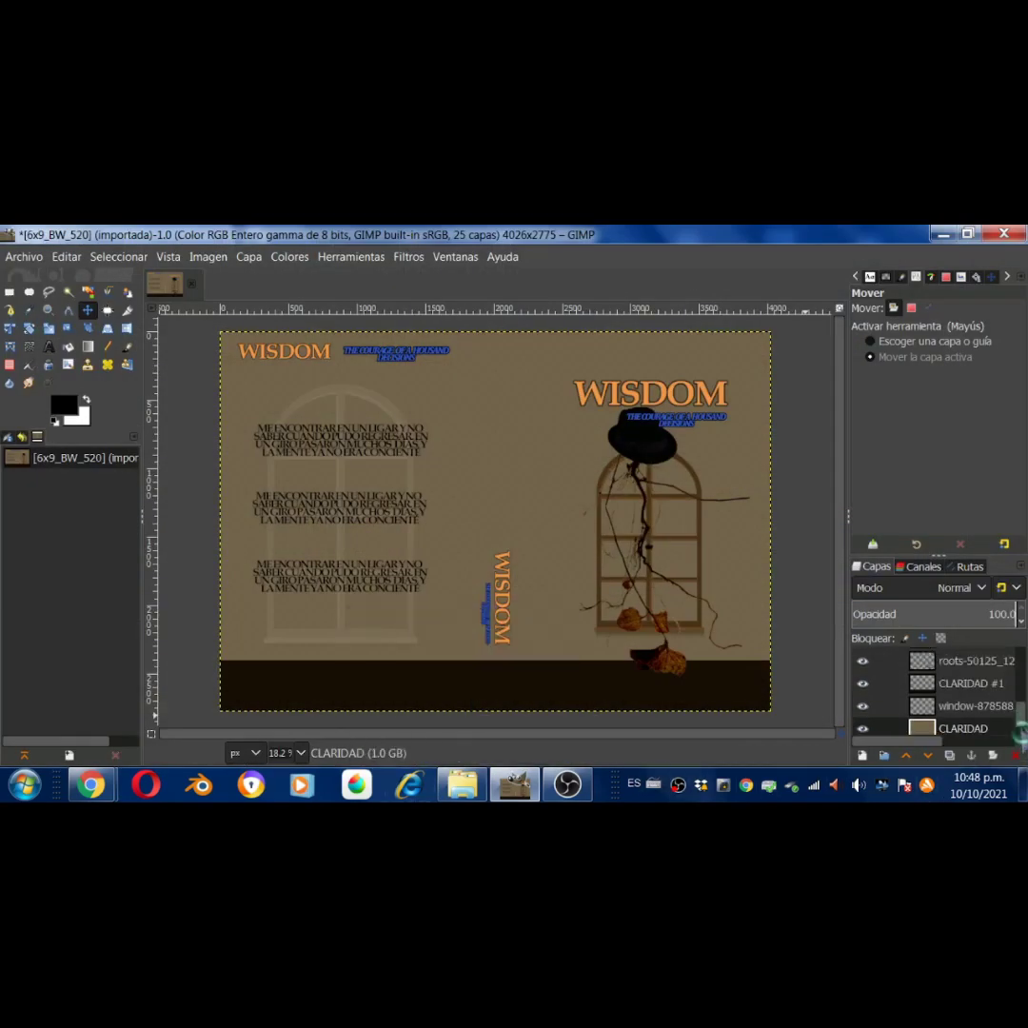
scroll(938, 686, "up", 3)
Enlarge the window image layer on the back cover
left_click(954, 699)
left_click(49, 327)
left_click(341, 519)
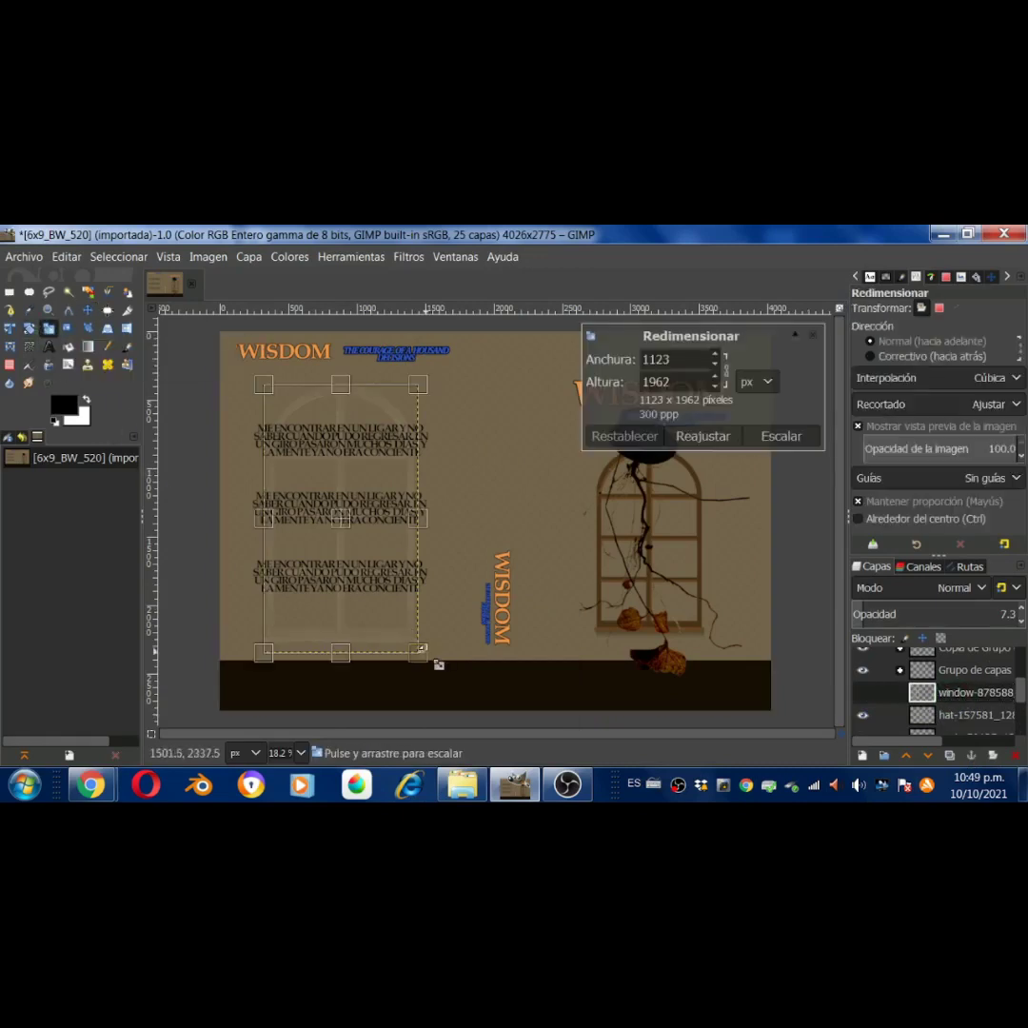
left_click_drag(264, 385, 235, 356)
left_click_drag(318, 507, 319, 508)
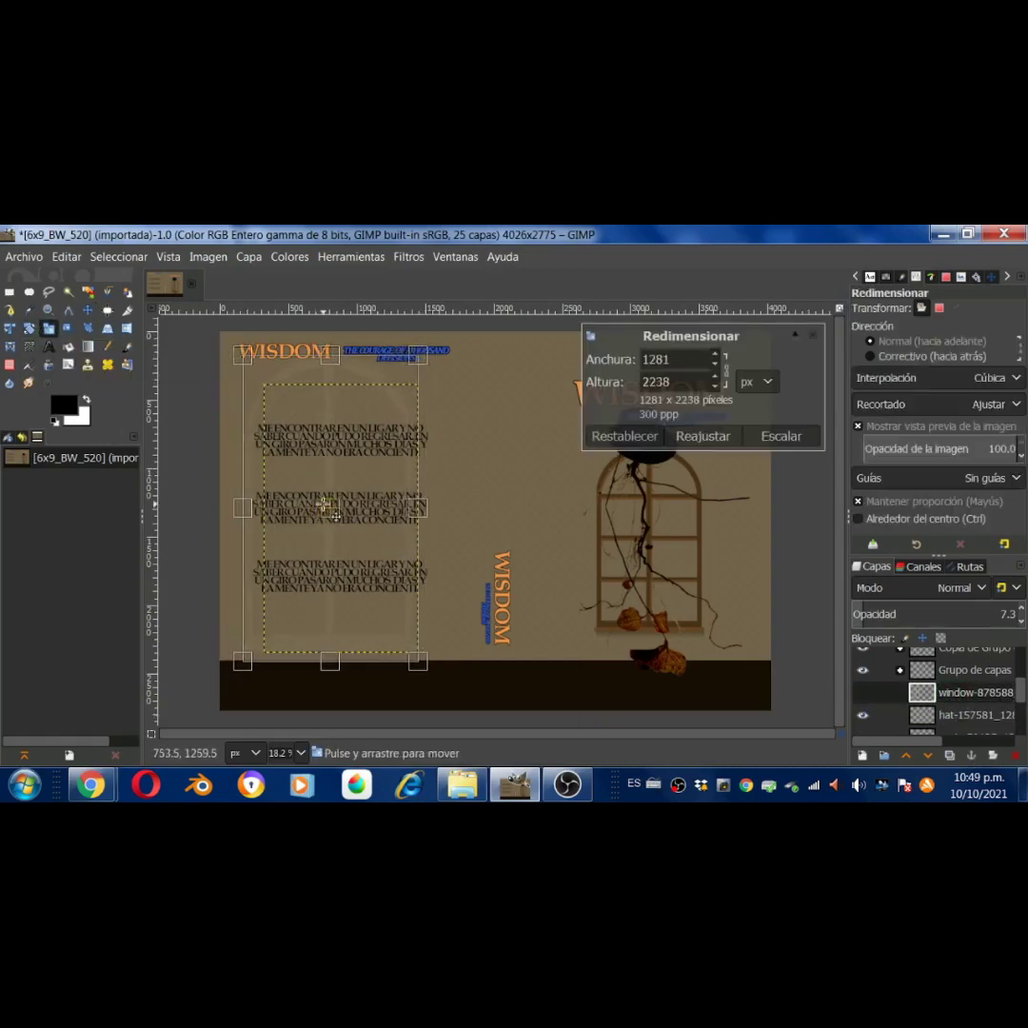
key("Return")
scroll(952, 695, "down", 3)
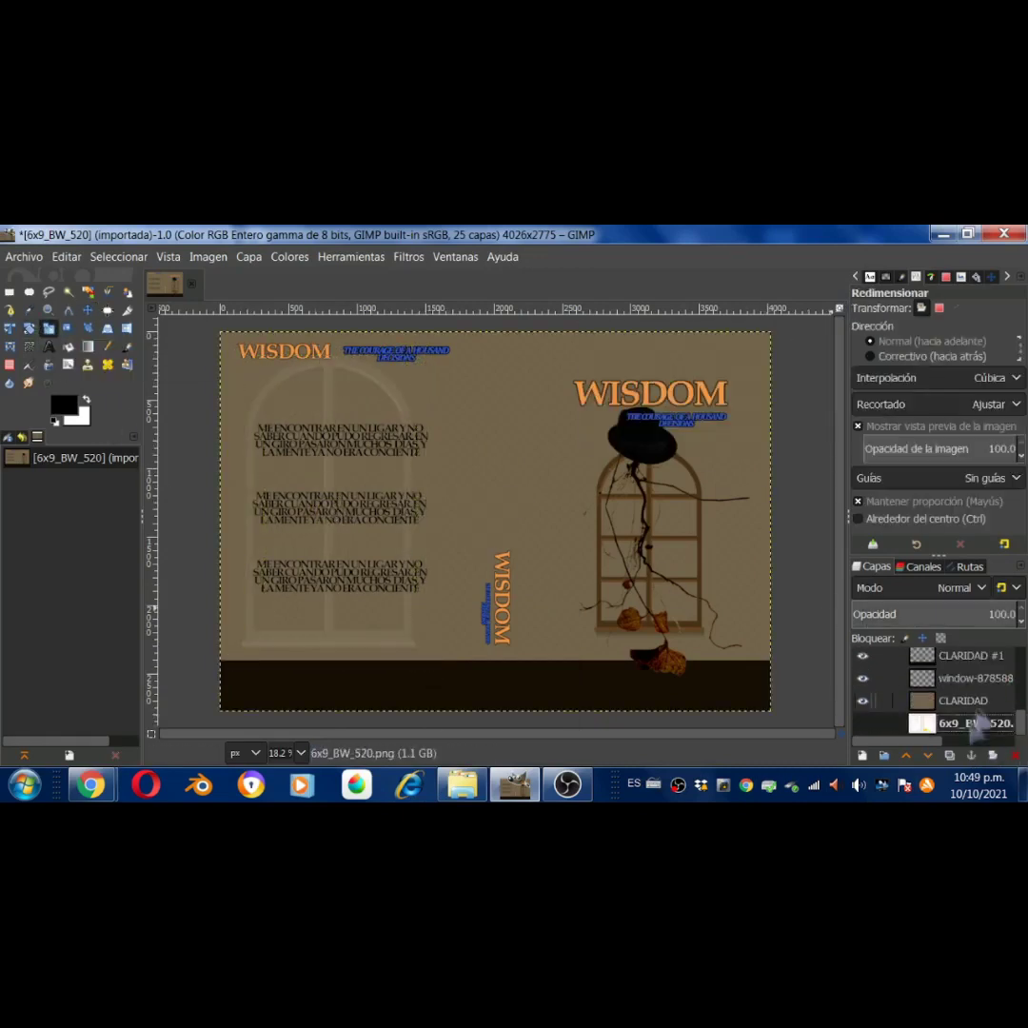
Show the cover template guide, then resize and shift the faint back-cover arch
left_click(963, 700)
left_click(887, 619)
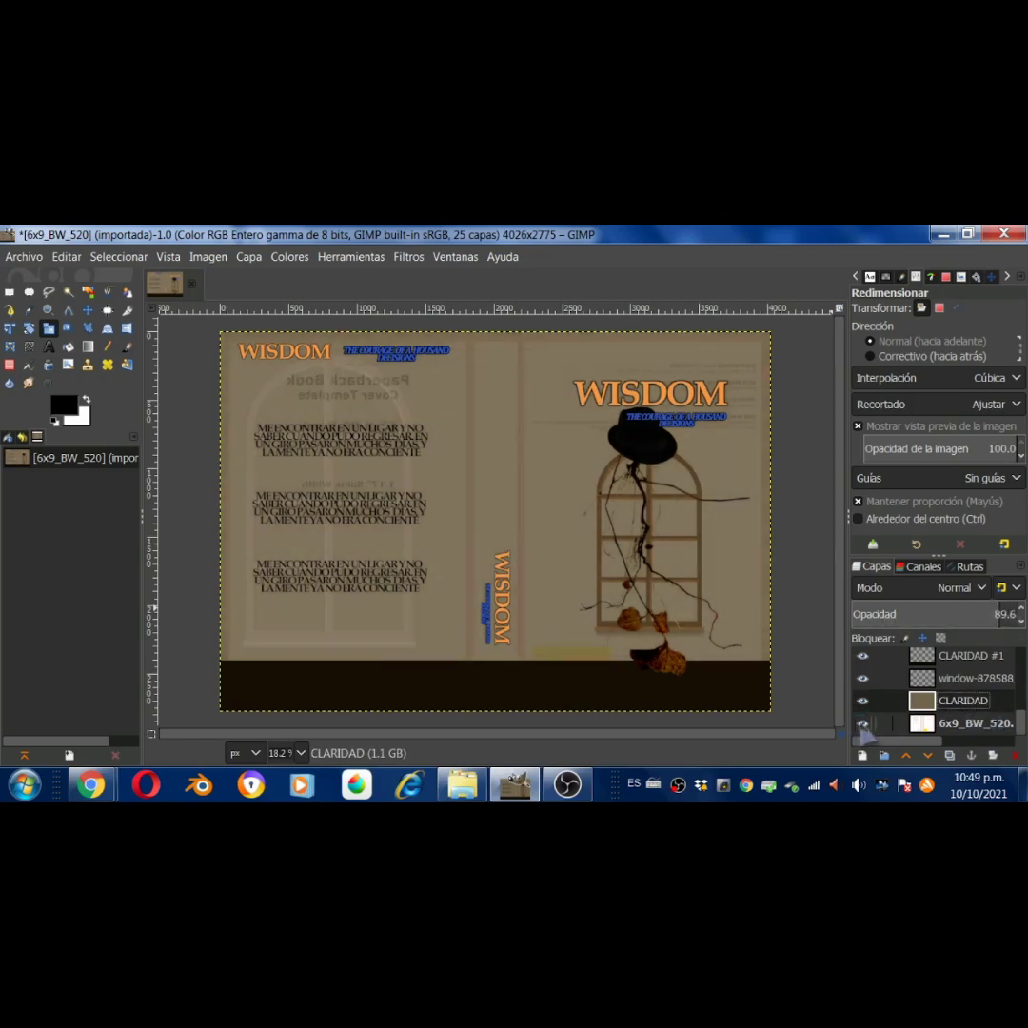
left_click(963, 678)
left_click_drag(1020, 725, 1020, 703)
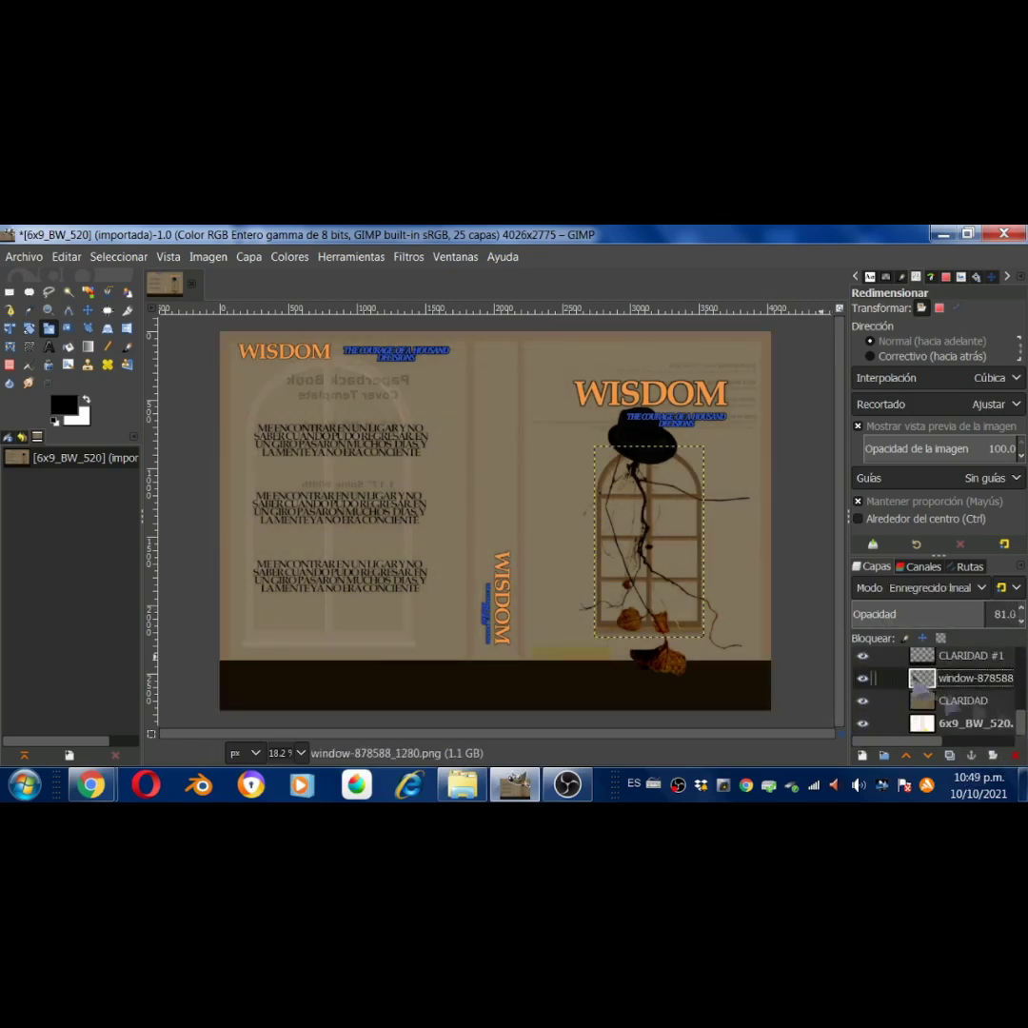
left_click(344, 477)
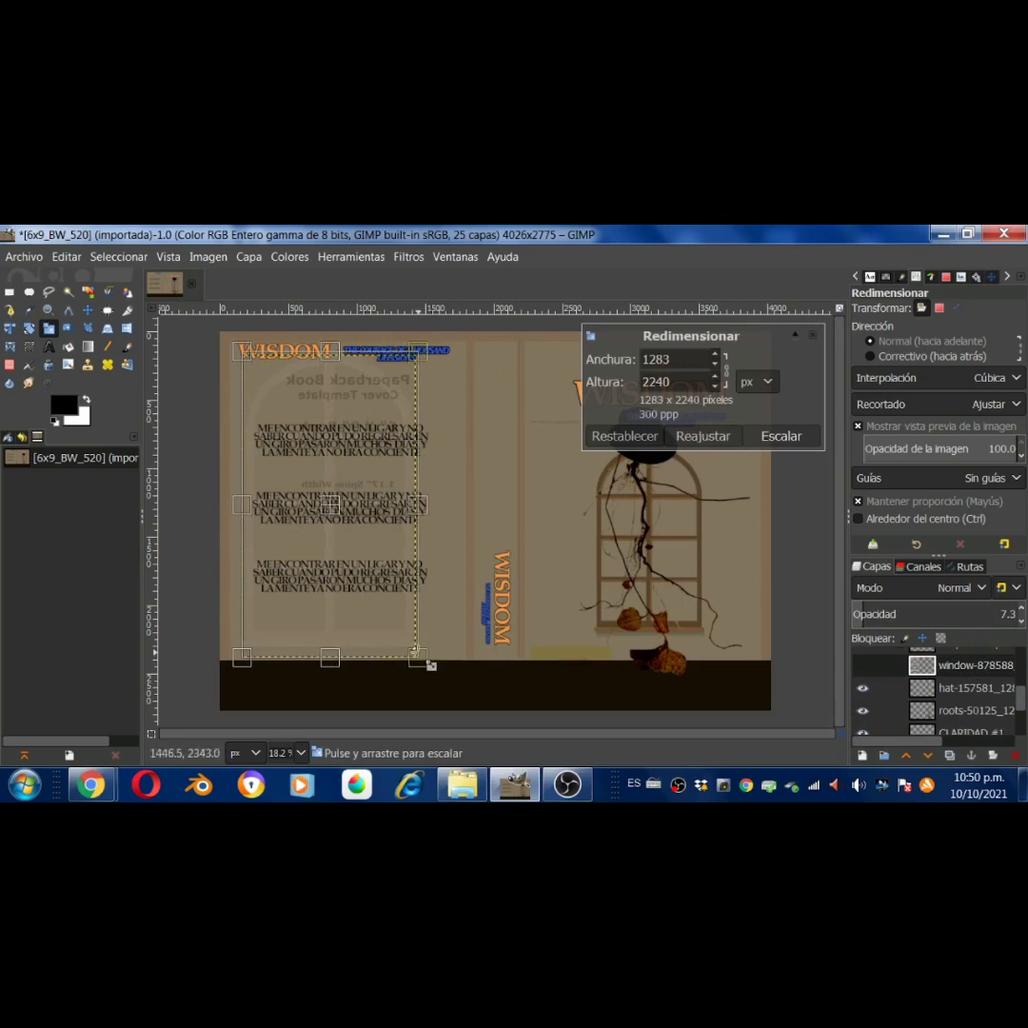
left_click_drag(429, 664, 410, 633)
key("Return")
key("m")
mouse_move(351, 524)
left_mouse_down()
mouse_move(379, 546)
mouse_move(365, 525)
left_mouse_up()
key("shift+s")
left_click(371, 529)
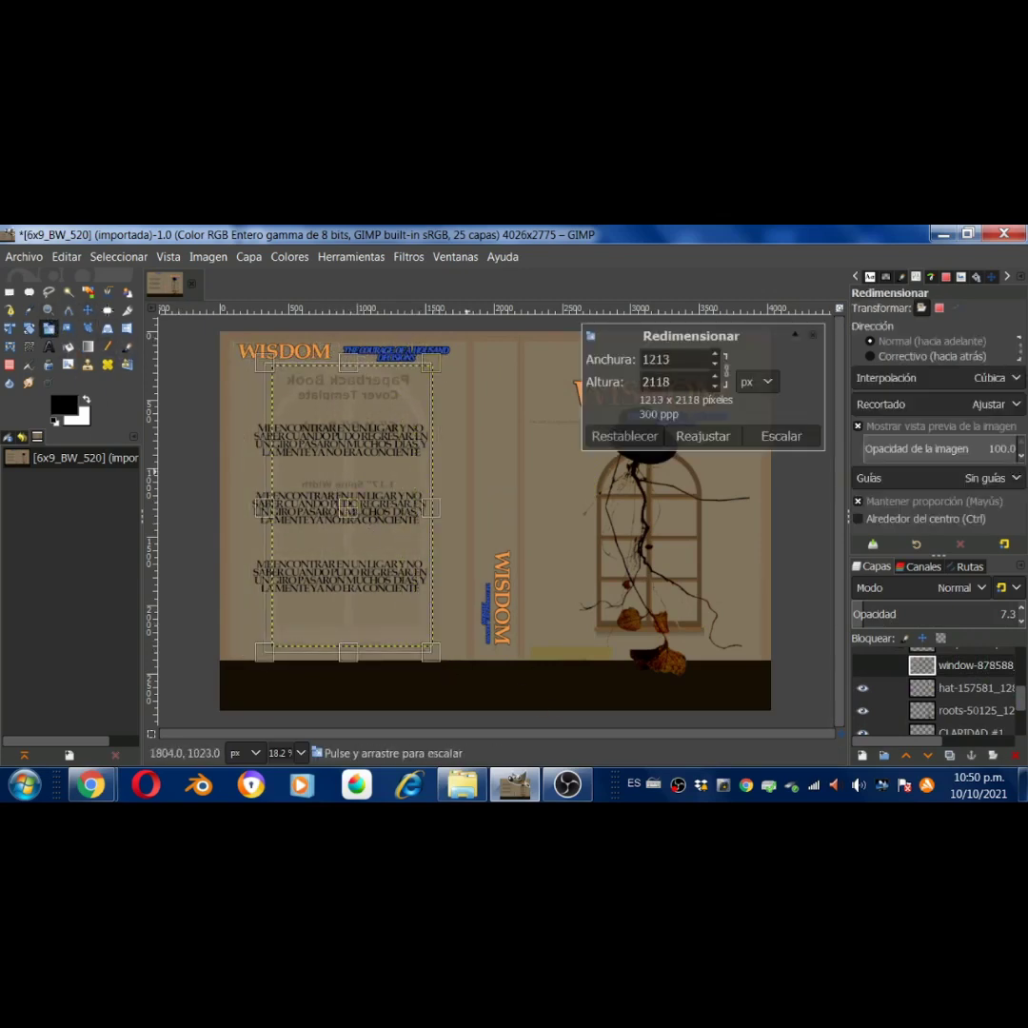
key("Return")
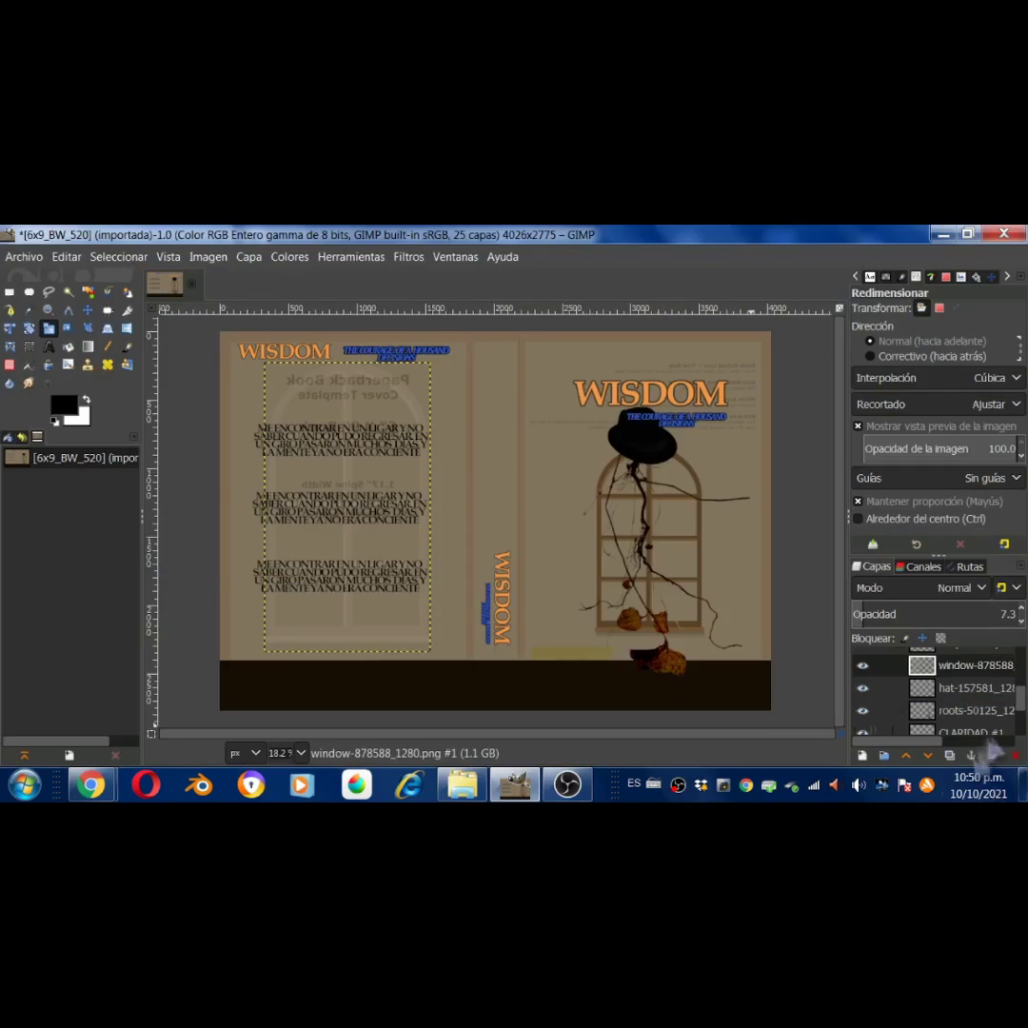
Set the CLARIDAD overlay layer's opacity to 94.2
scroll(980, 695, "down", 3)
left_click(963, 700)
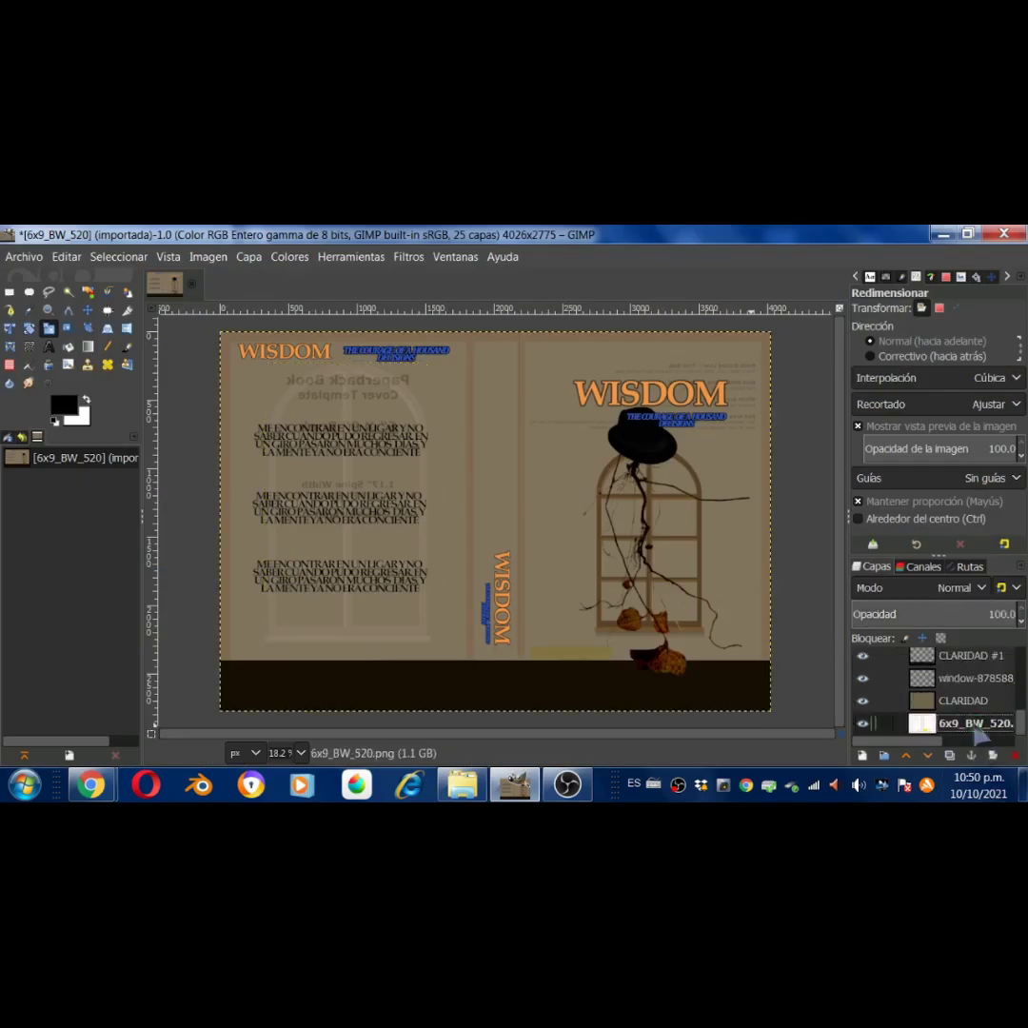
left_click(1000, 614)
type("94.2")
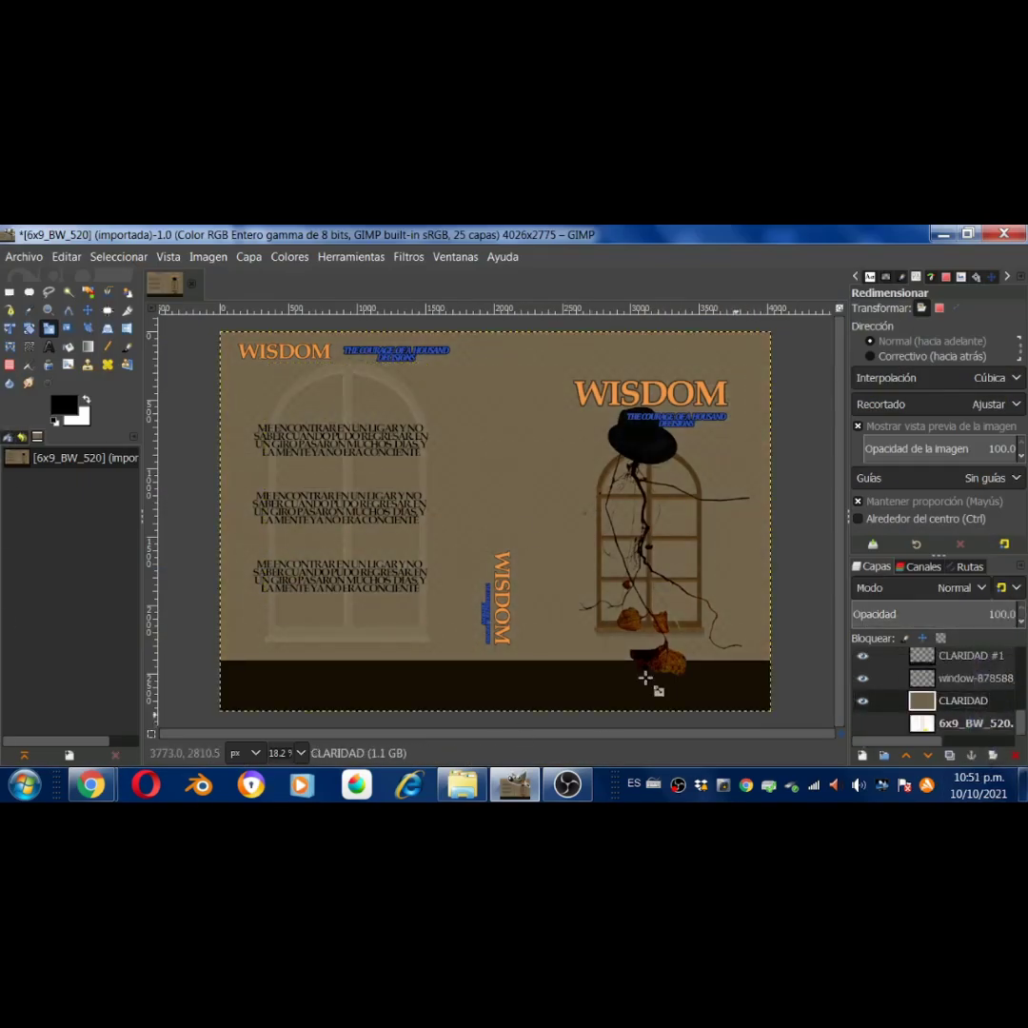
left_click(967, 678)
scroll(967, 685, "down", 5)
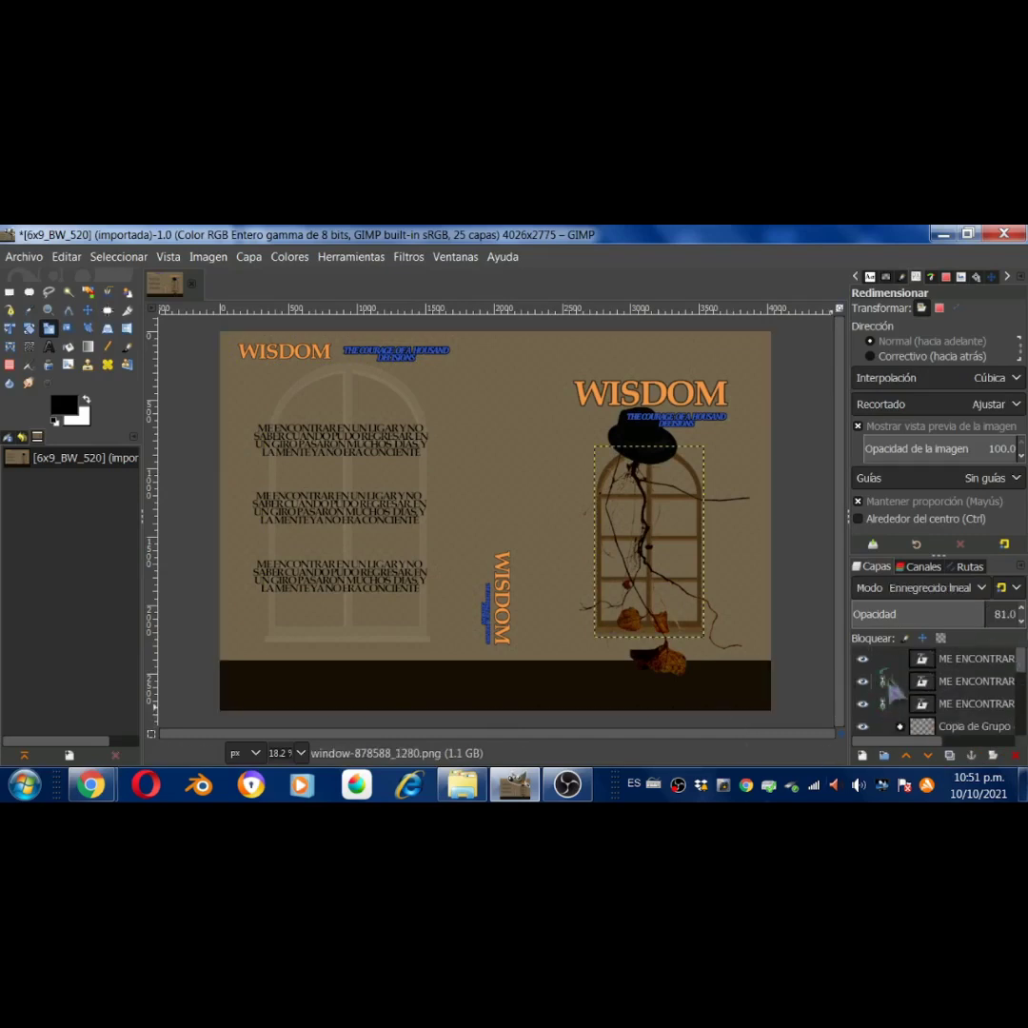
Nudge the back-cover text block right and scale it narrower inside the window
key("m")
left_click_drag(358, 478, 389, 525)
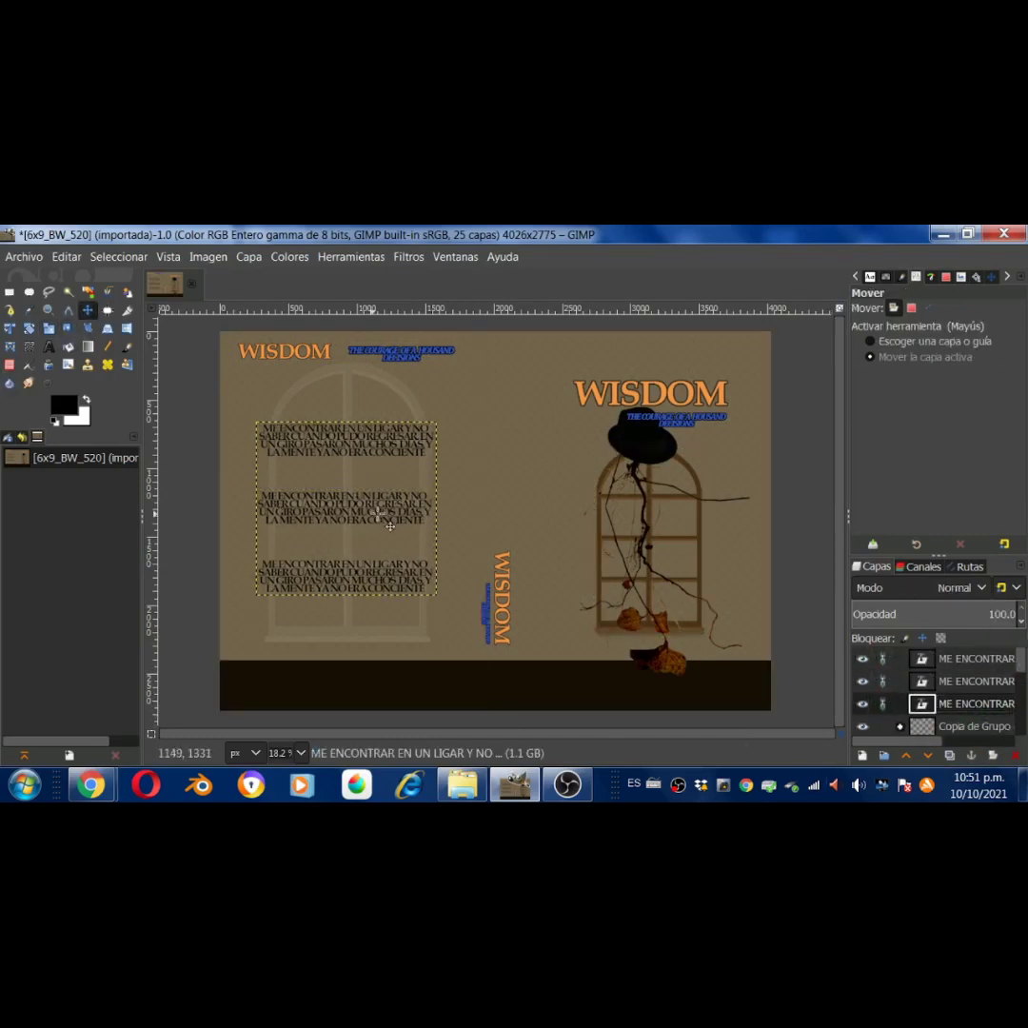
key("shift+s")
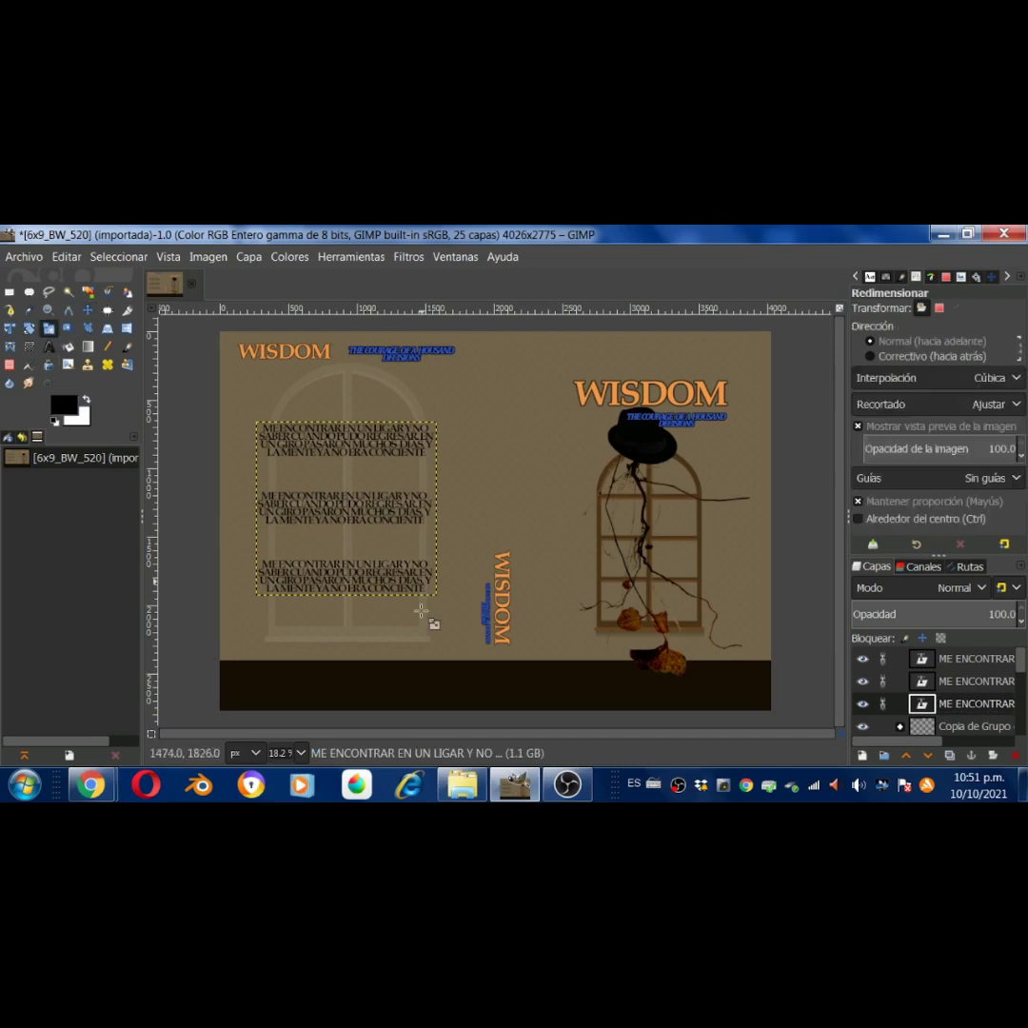
left_click(420, 615)
left_click_drag(420, 581, 438, 600)
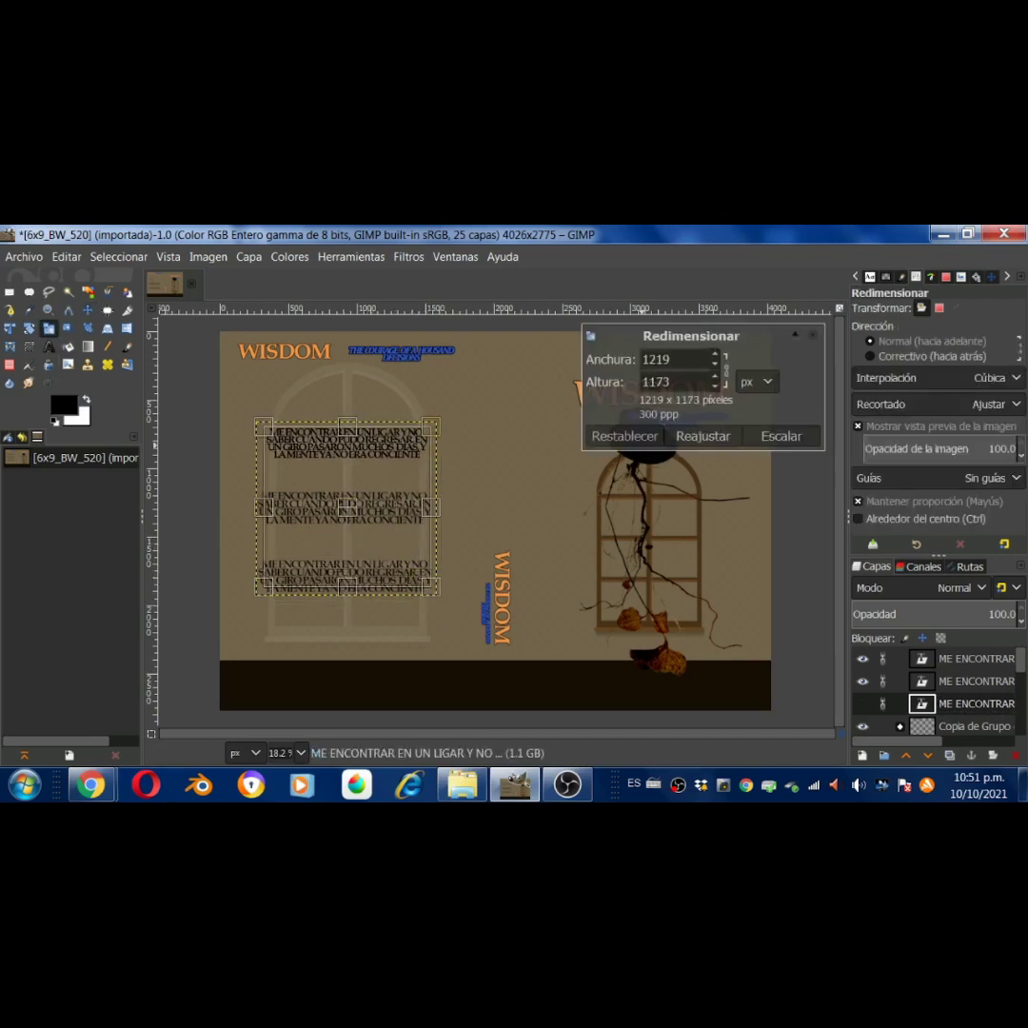
left_click(780, 436)
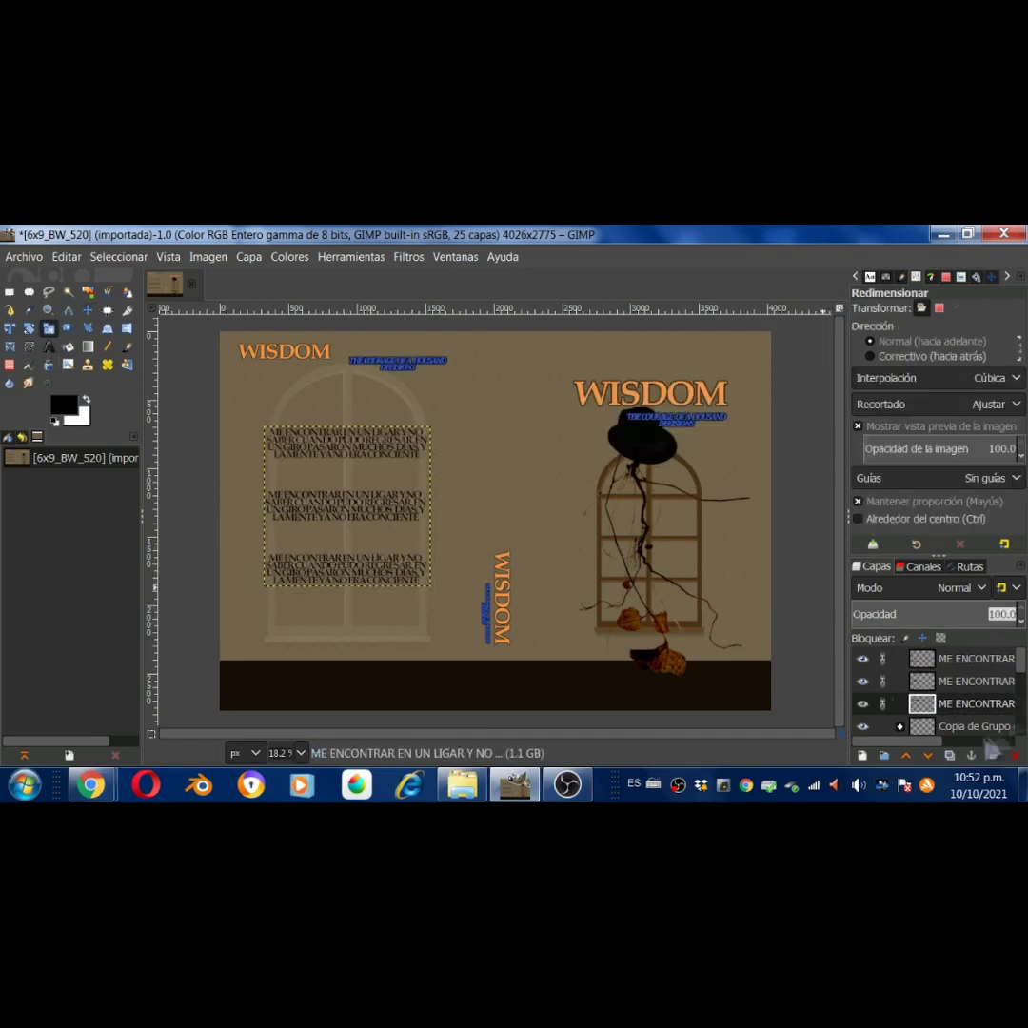
Lower the window image layer's opacity and select the faint arch layer
left_click(971, 727)
scroll(952, 705, "down", 2)
left_click(971, 703)
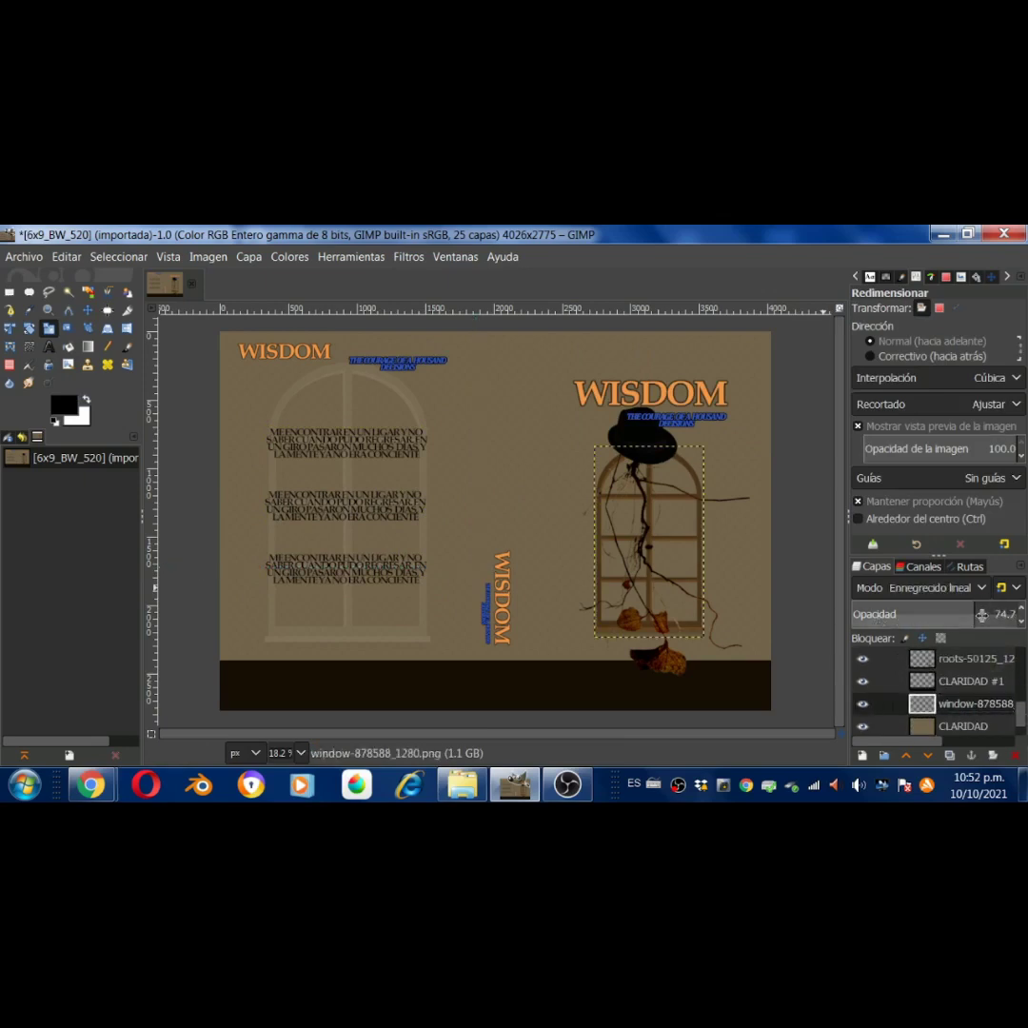
mouse_move(979, 619)
left_mouse_down()
mouse_move(909, 621)
mouse_move(1022, 643)
left_mouse_up()
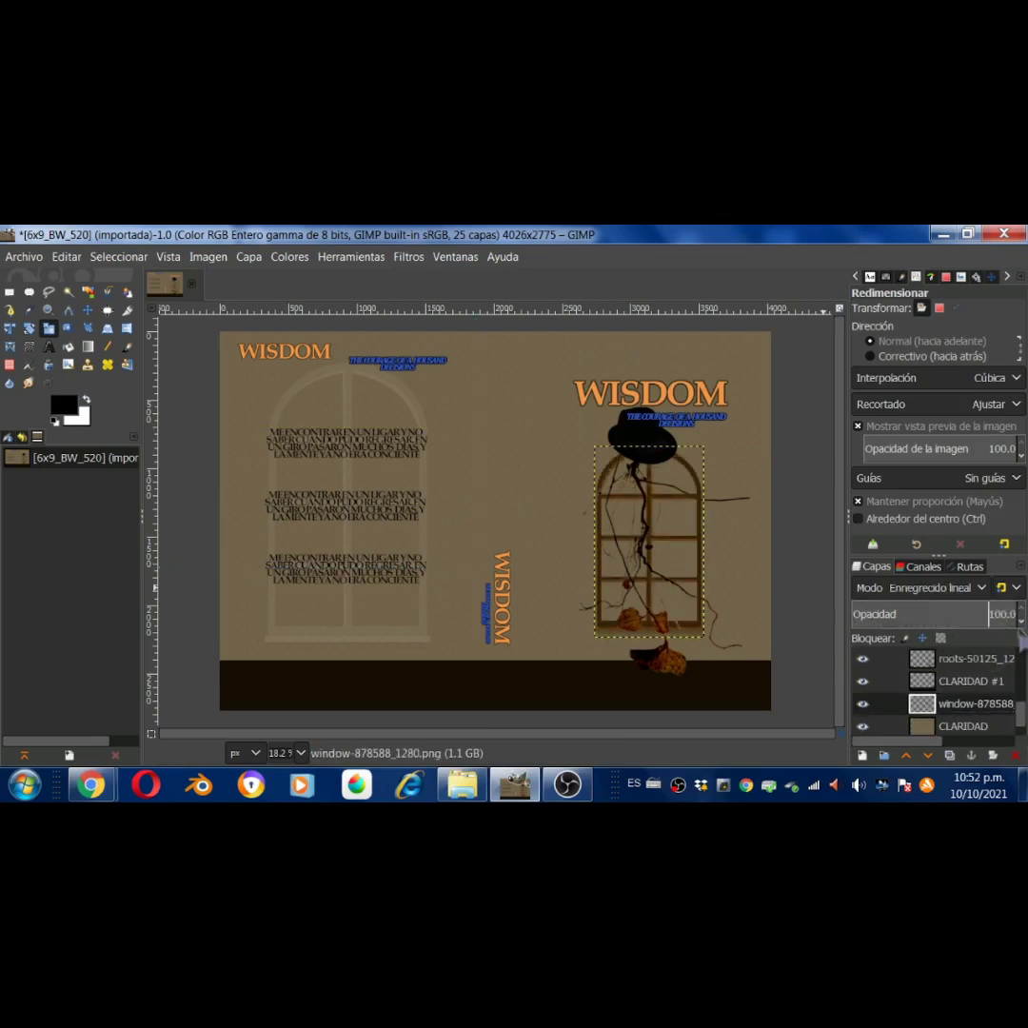
scroll(952, 695, "up", 2)
left_click(971, 680)
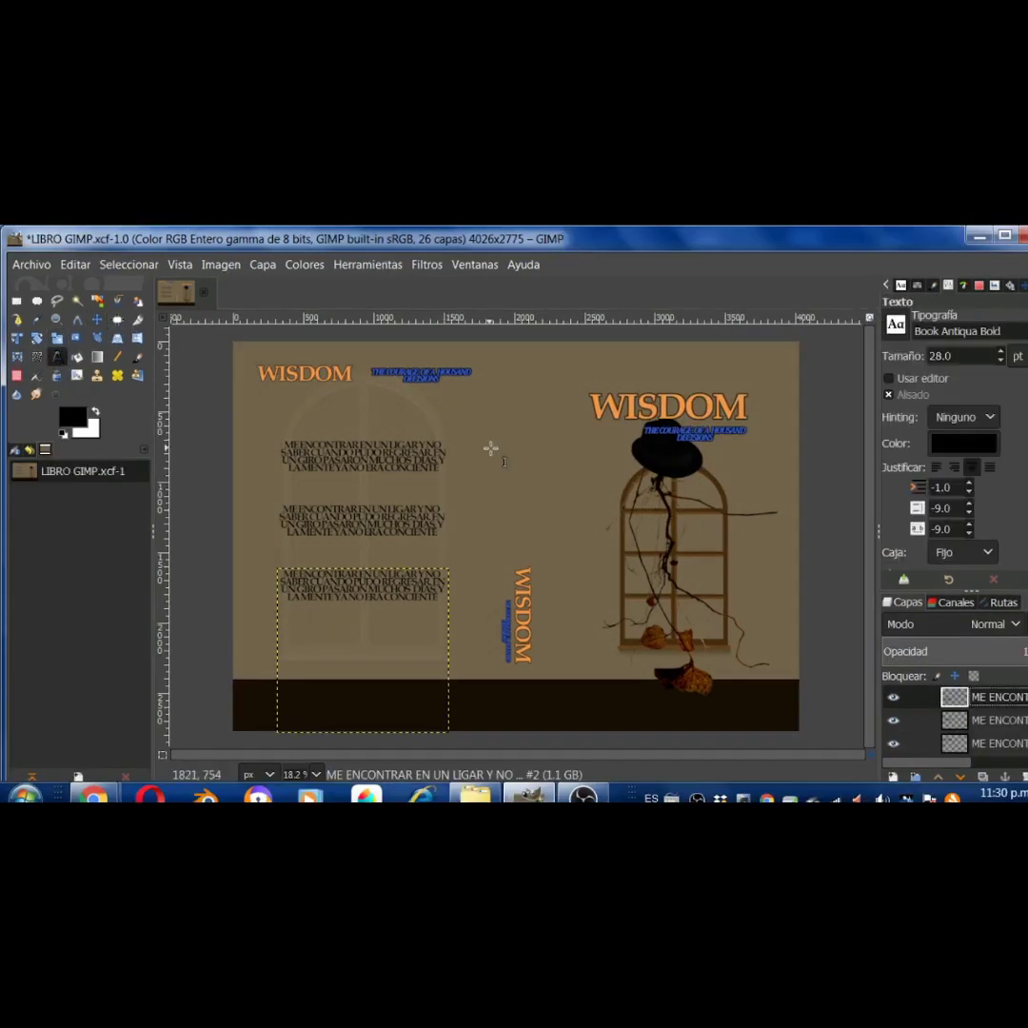
Type the author's name in white Book Antiqua Italic at size 60
key("x")
left_click(491, 447)
type("By. Carls")
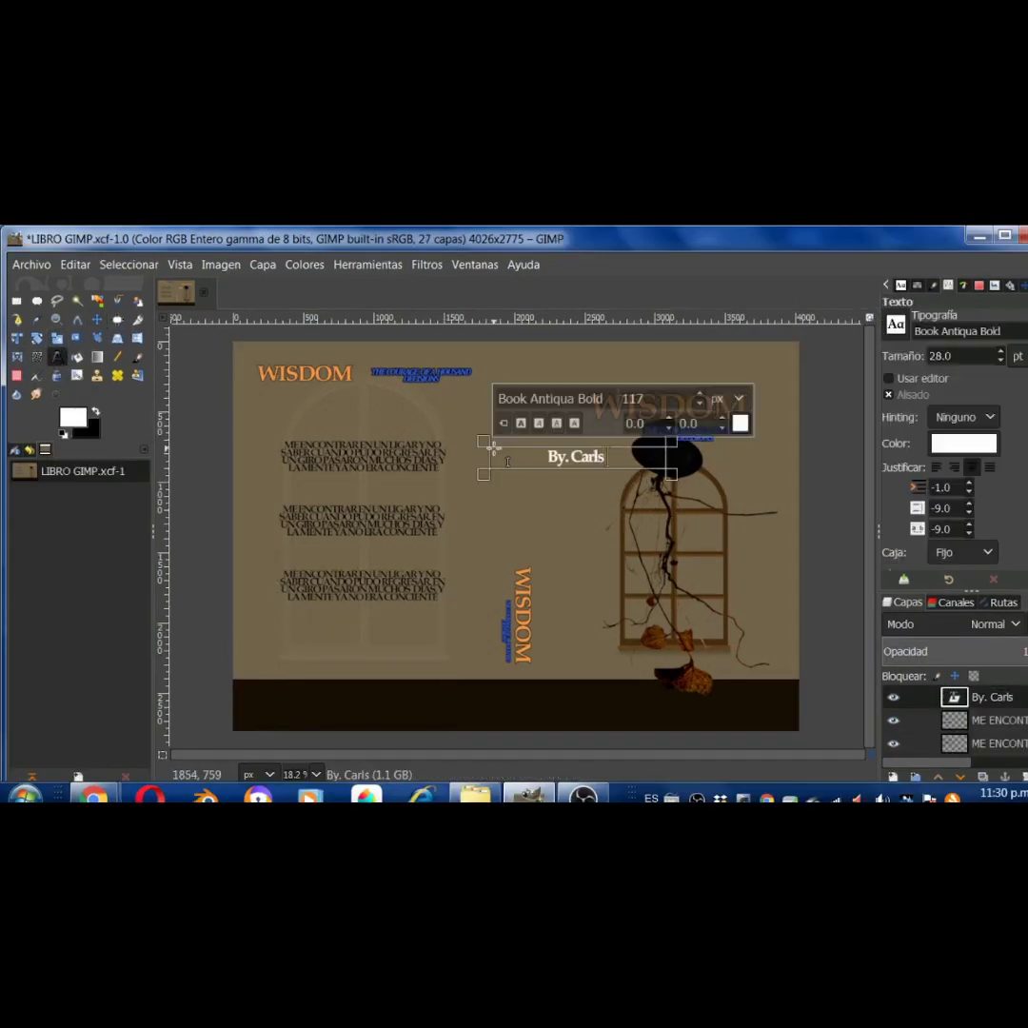
type(" mate")
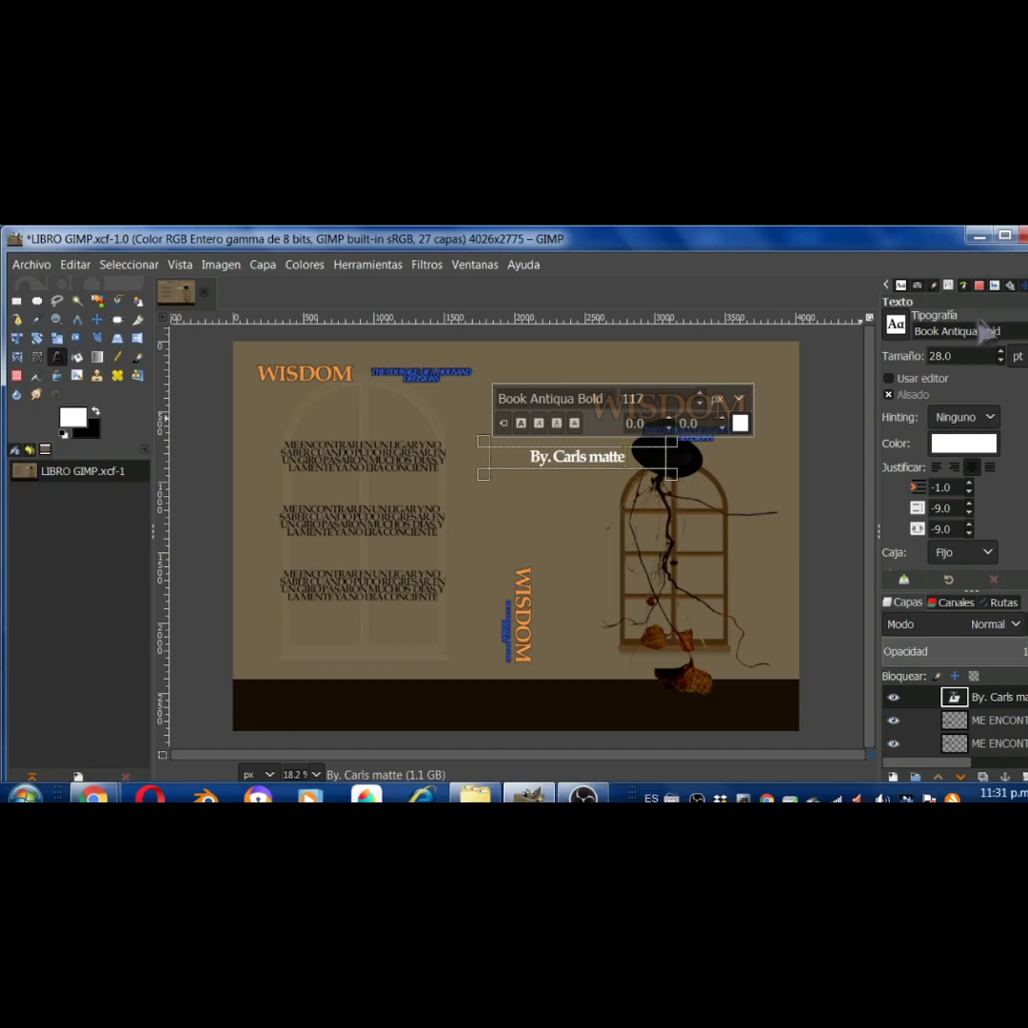
left_click(985, 331)
left_click(950, 389)
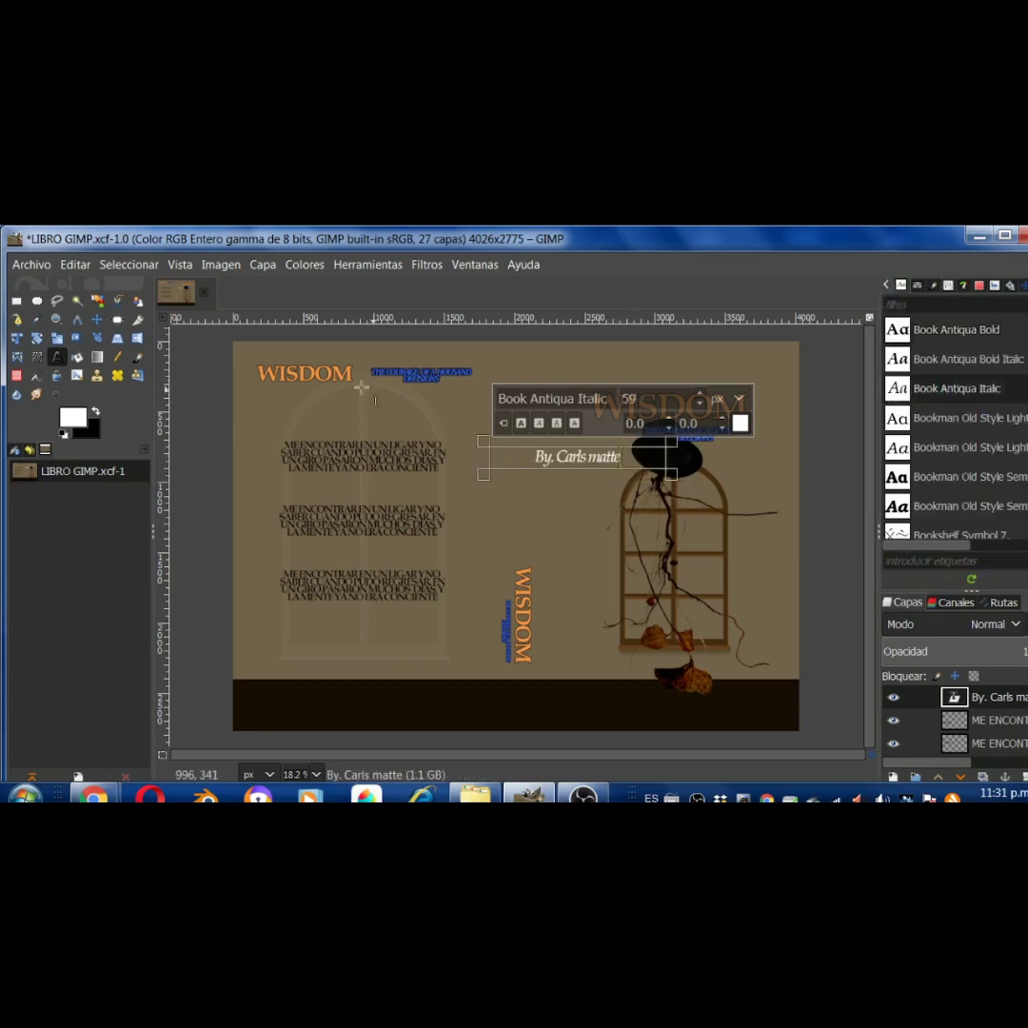
type("60")
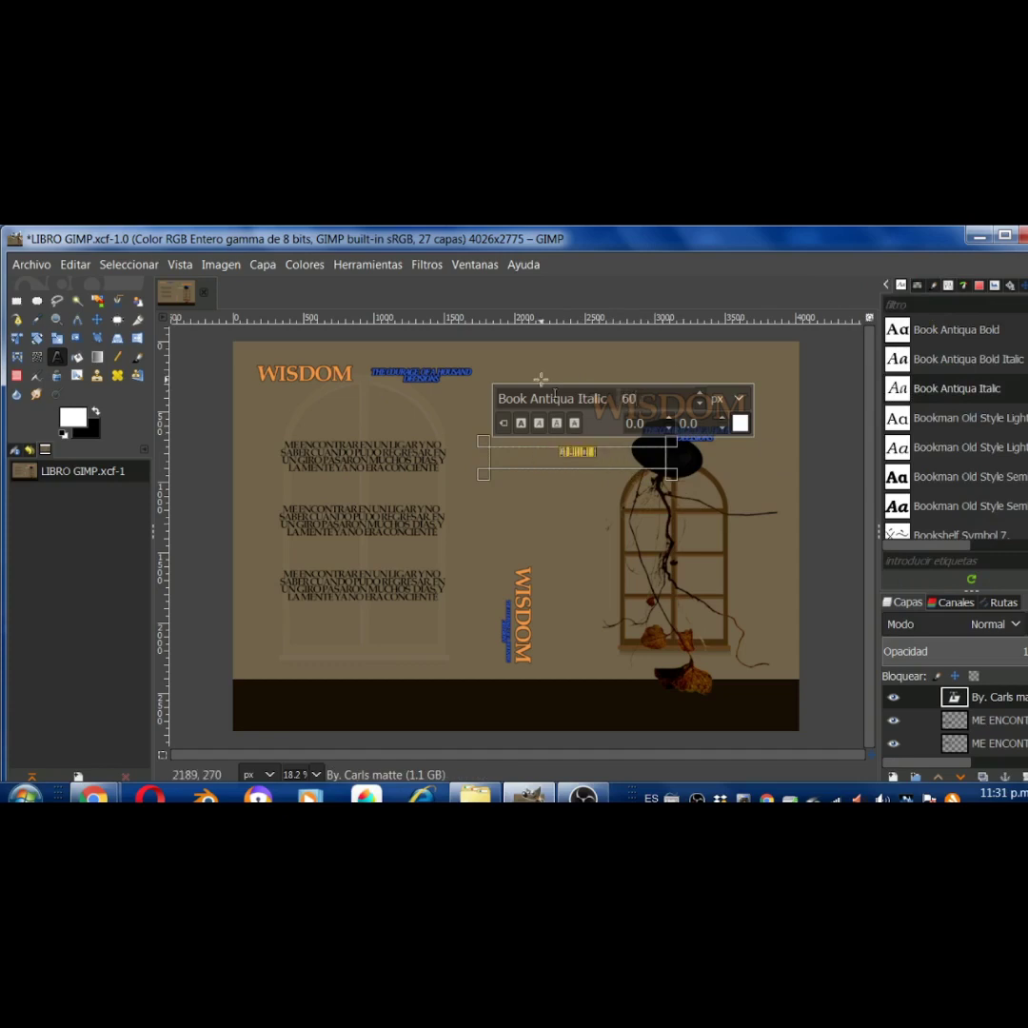
left_click(97, 319)
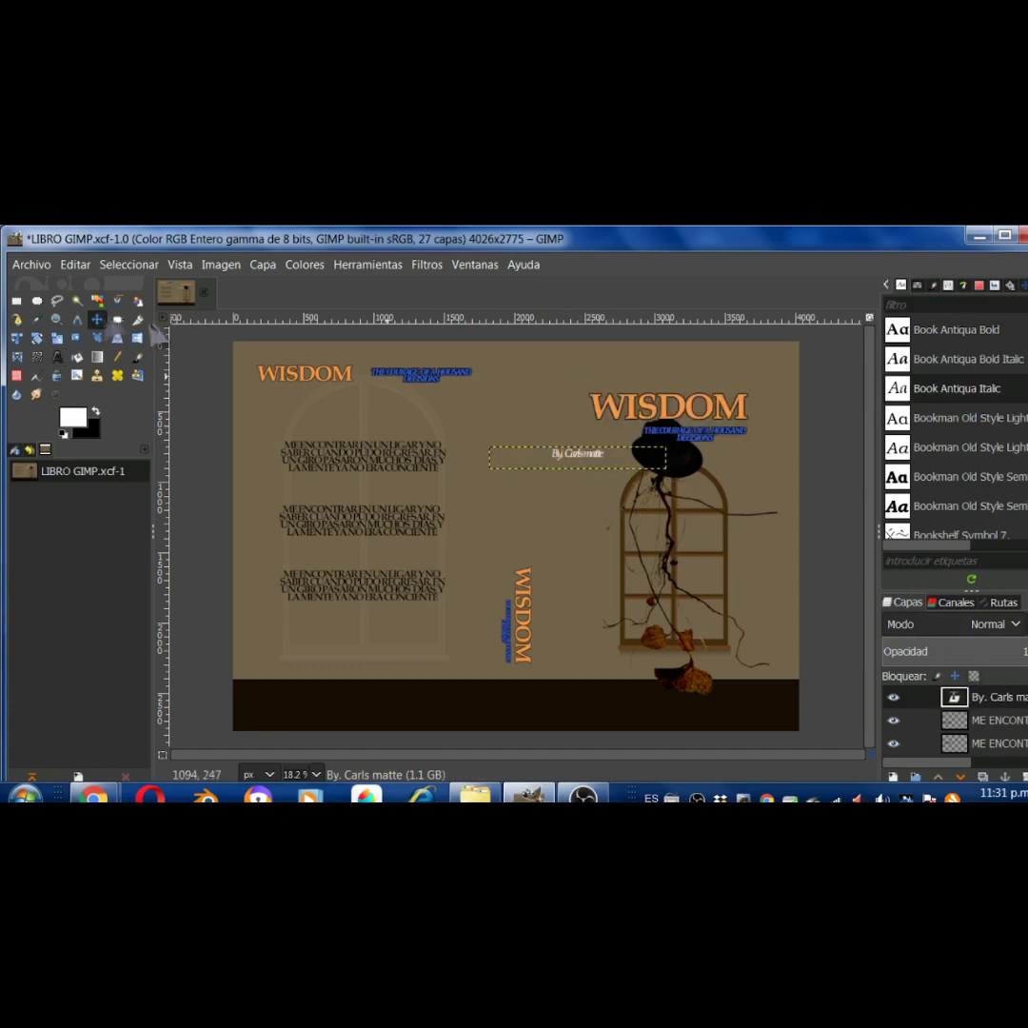
Place the byline above front WISDOM, with a copy above the back-cover text, then duplicate again
left_click_drag(571, 457, 659, 383)
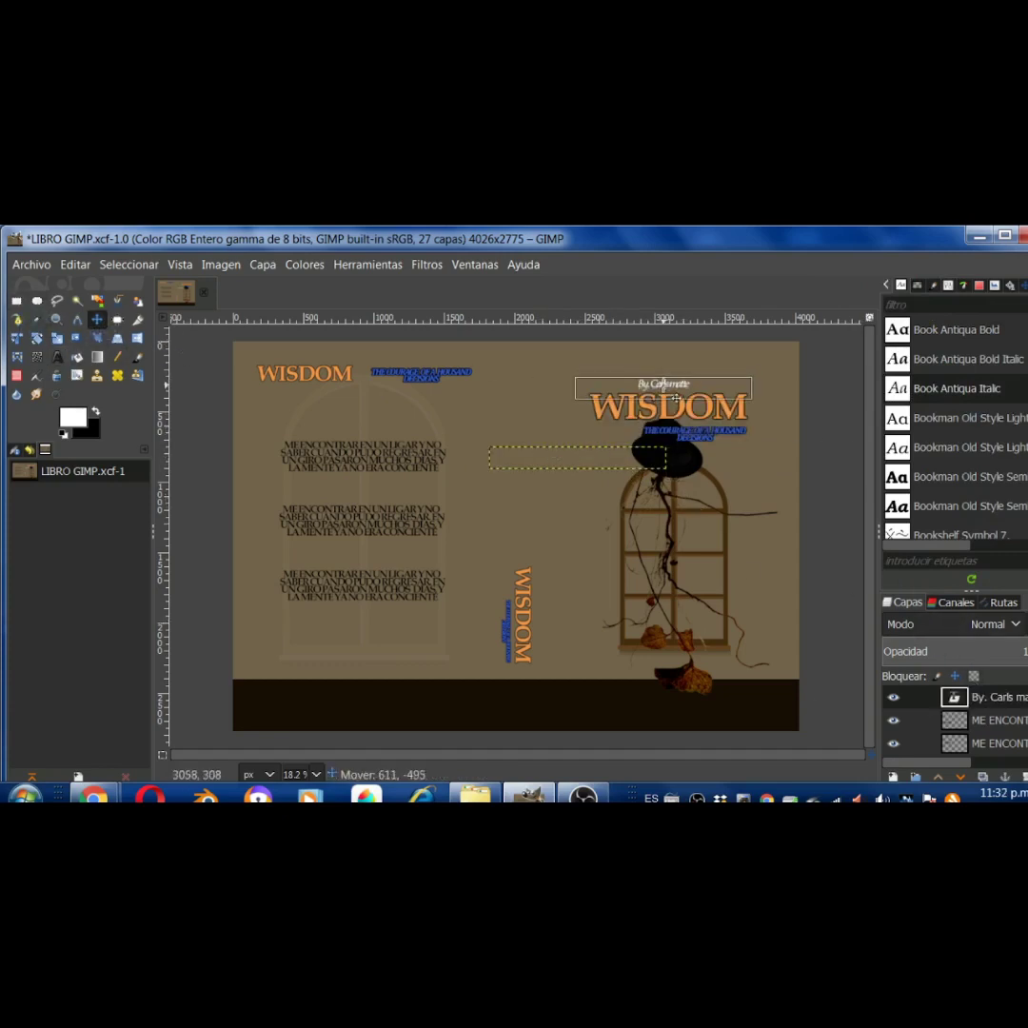
right_click(990, 697)
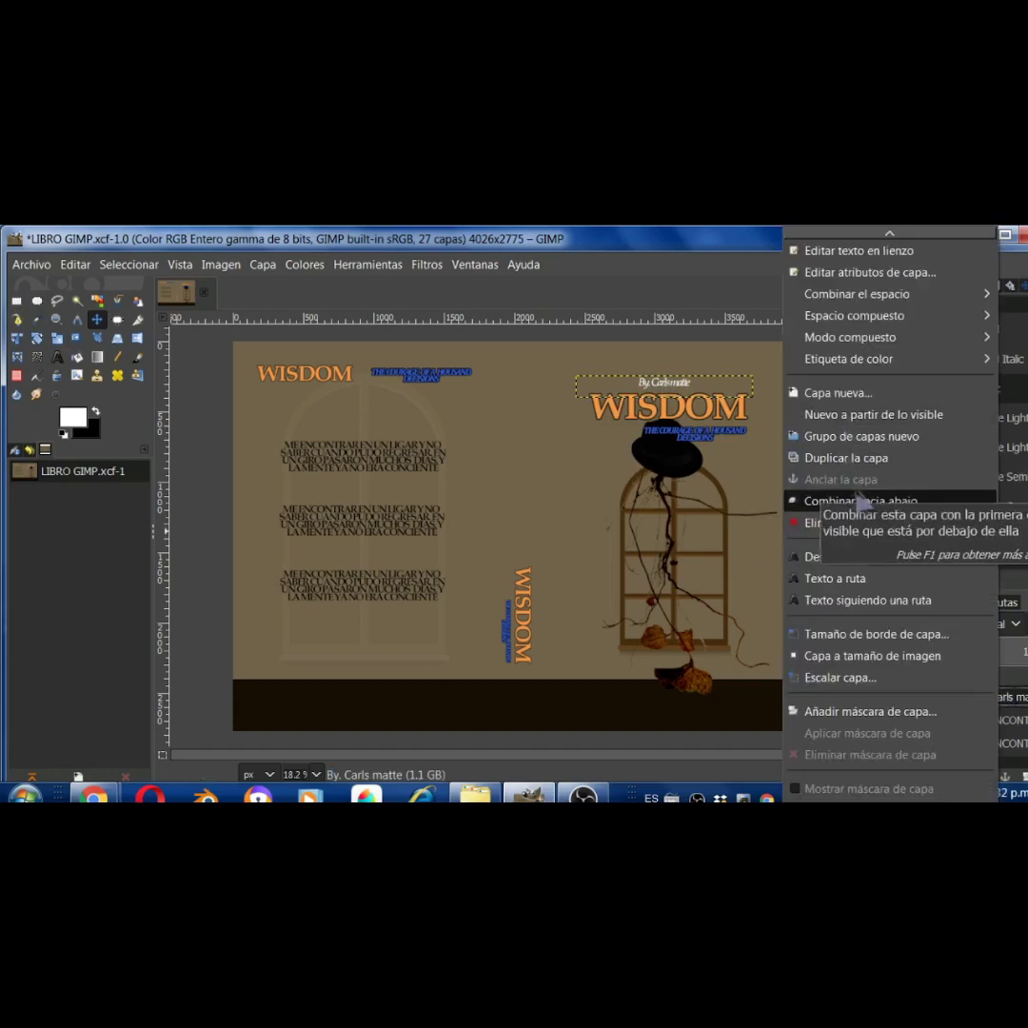
left_click(838, 458)
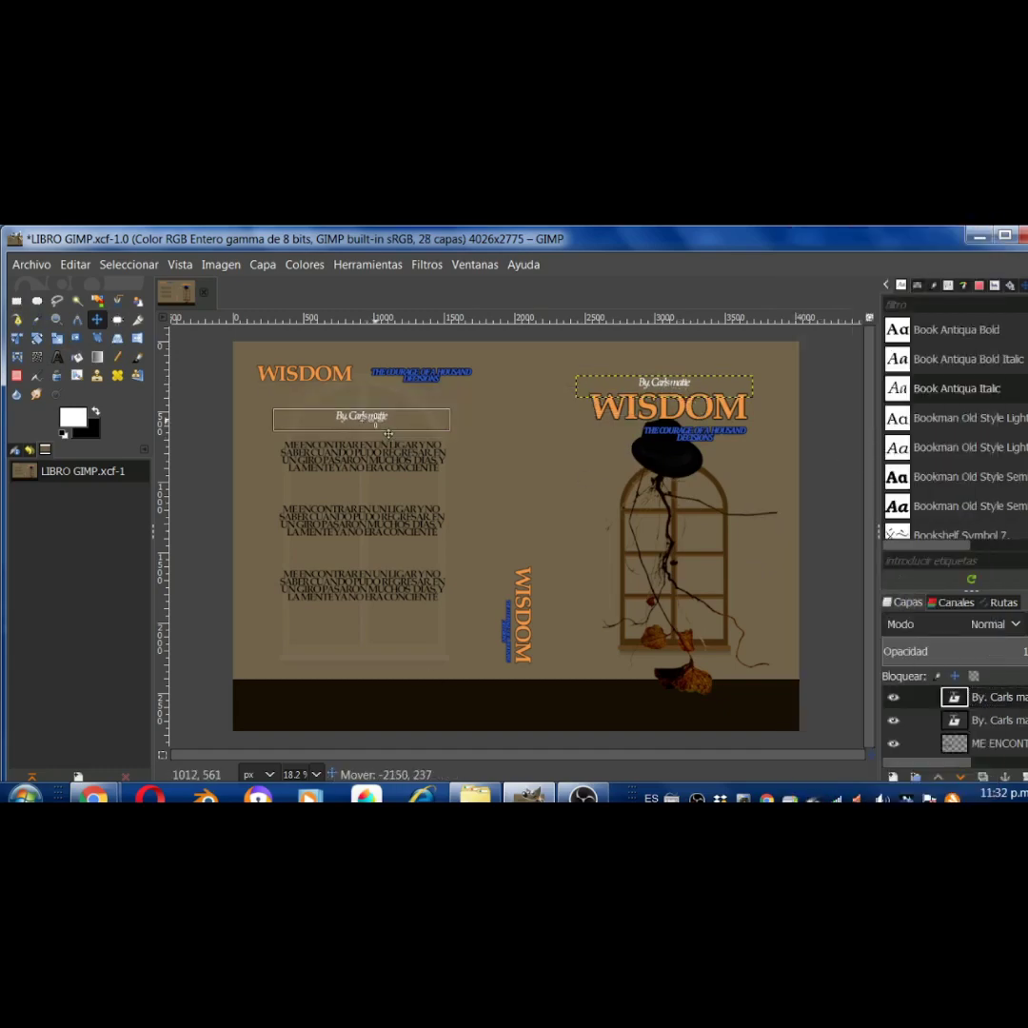
left_click_drag(703, 411, 401, 447)
right_click(817, 458)
left_click(852, 457)
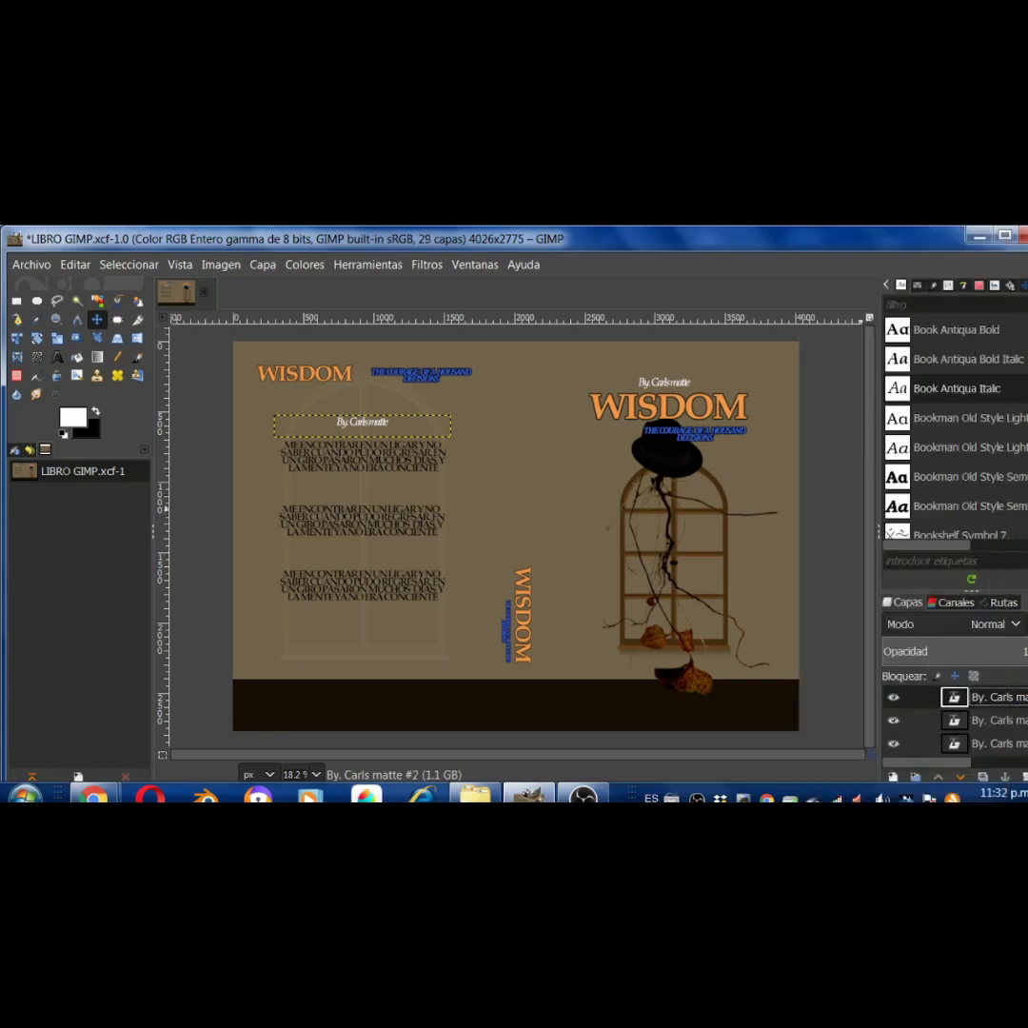
Move the third byline copy onto the spine and rotate it 90° to run vertically
mouse_move(389, 431)
left_mouse_down()
mouse_move(531, 453)
mouse_move(501, 449)
mouse_move(534, 406)
left_mouse_up()
left_click(37, 338)
key("Return")
key("m")
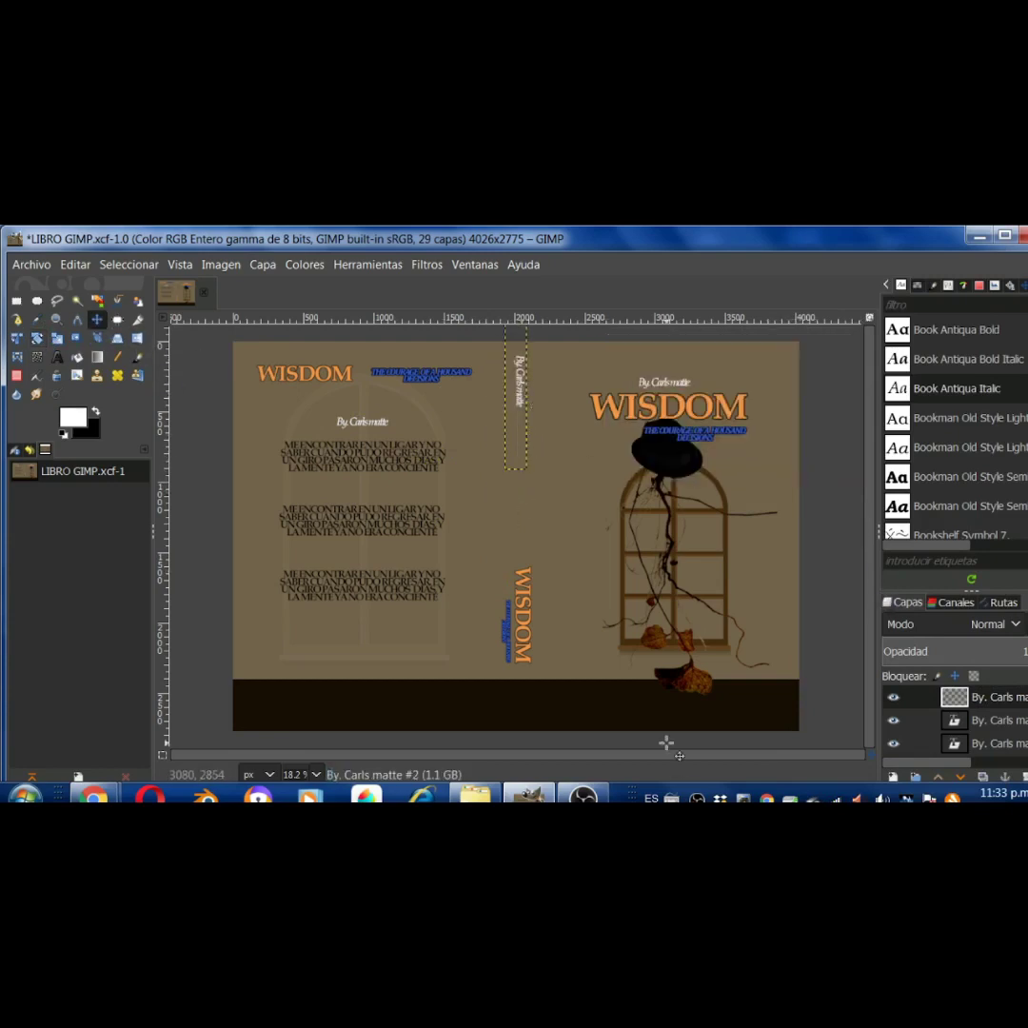
scroll(990, 723, "down", 10)
left_click(990, 744)
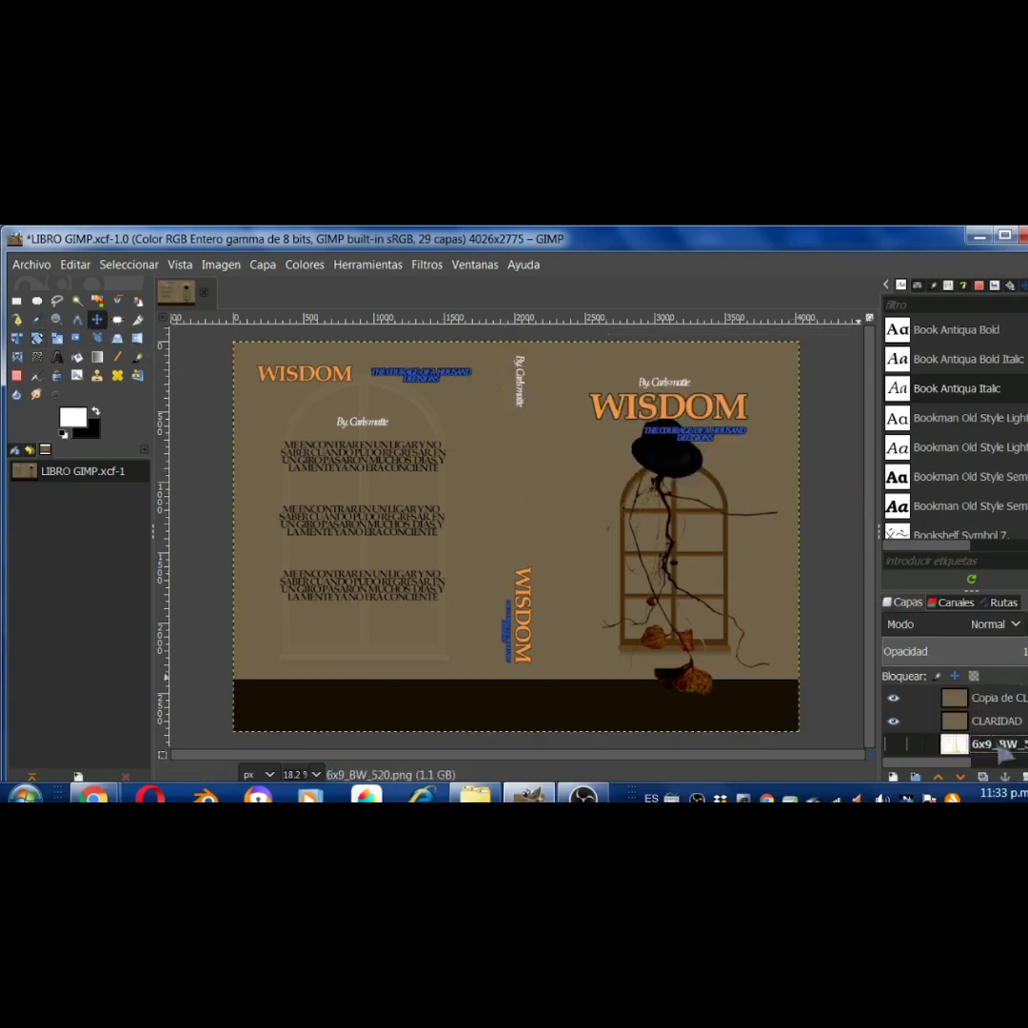